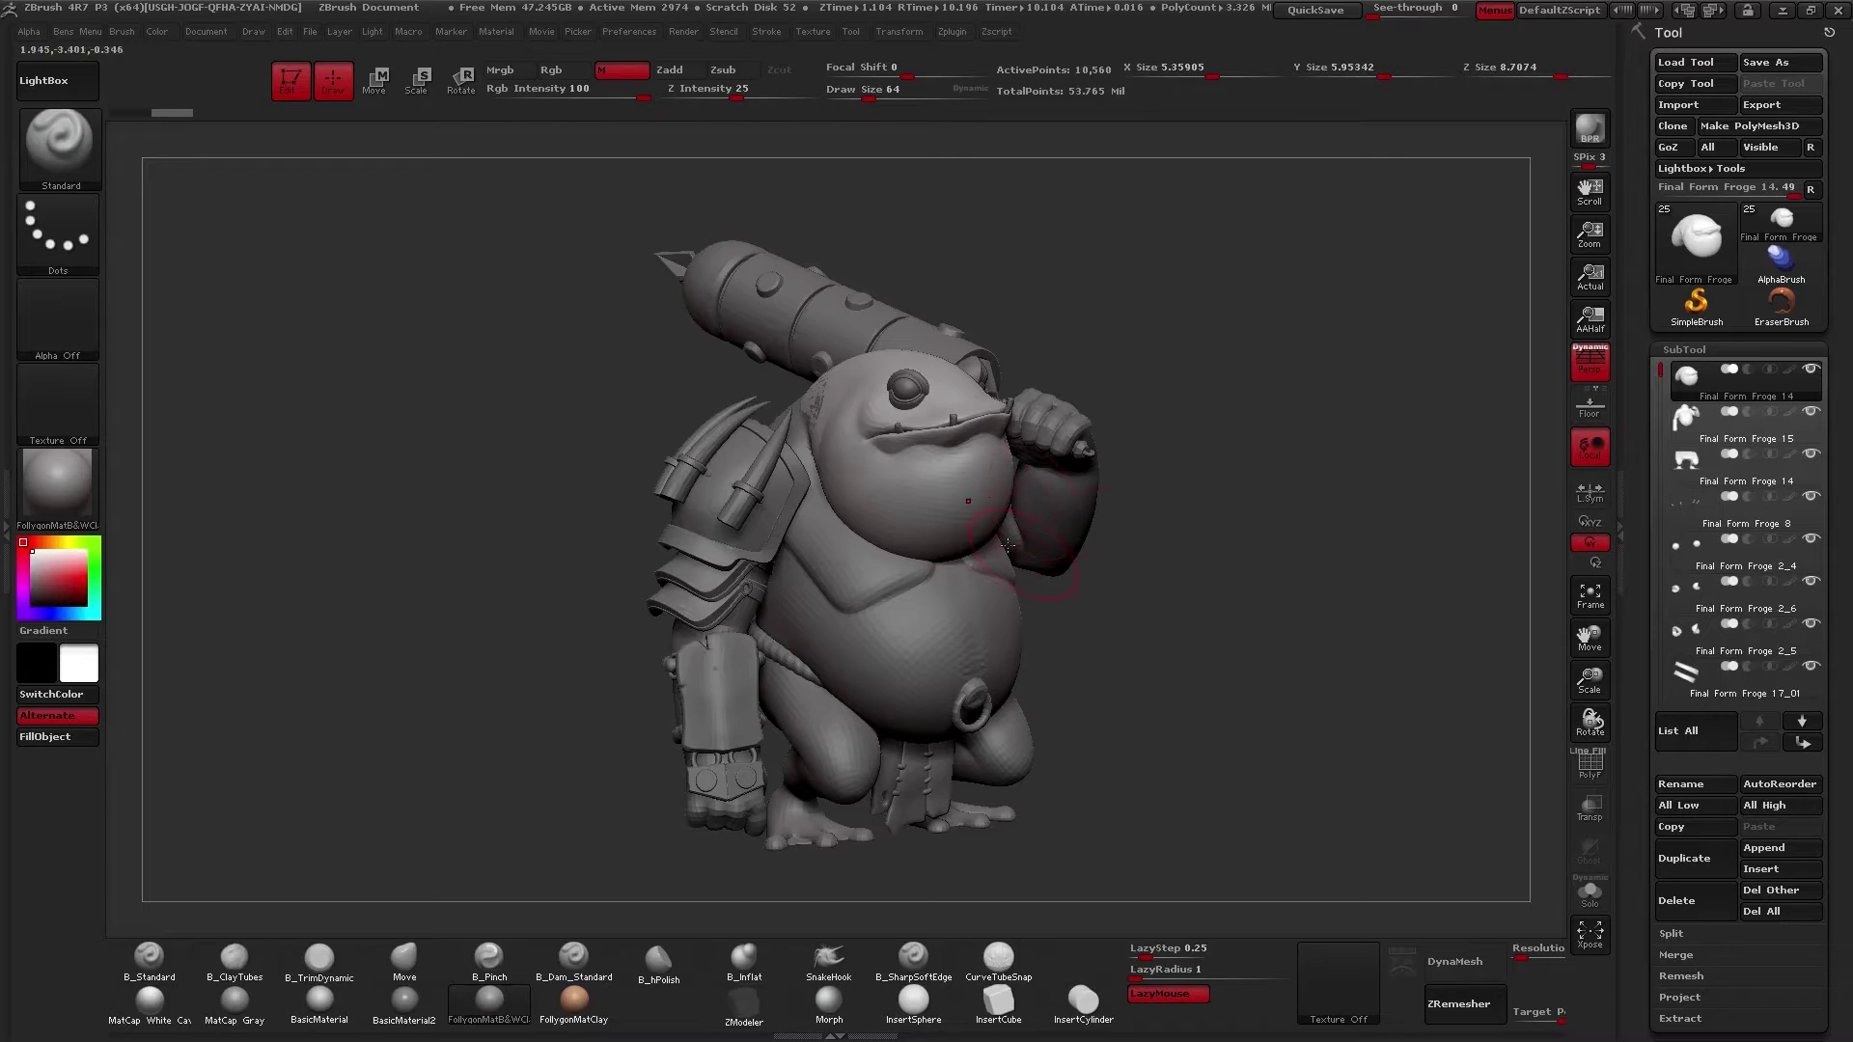
mouse_move(1075, 553)
right_mouse_down()
mouse_move(1000, 553)
mouse_move(1050, 563)
right_mouse_up()
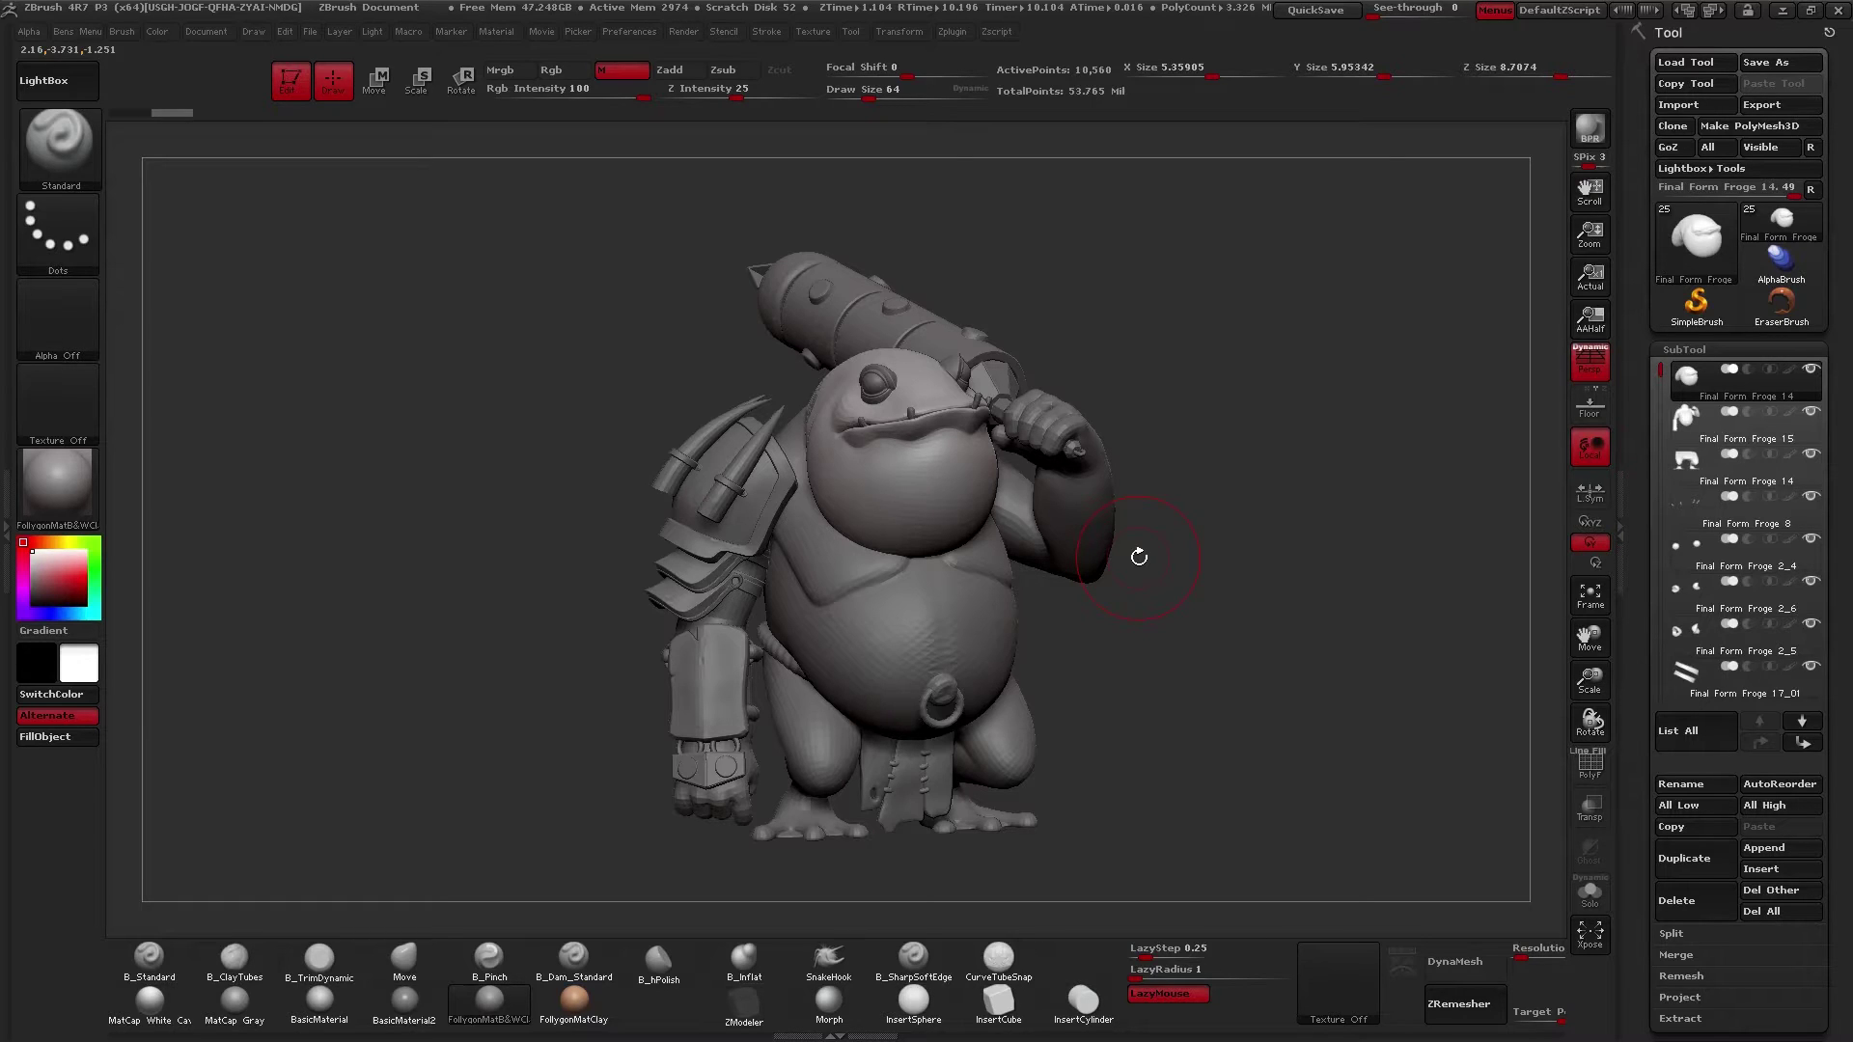
mouse_move(1178, 579)
left_mouse_down("alt")
mouse_move(1126, 566)
mouse_move(1146, 565)
mouse_move(1131, 596)
left_mouse_up("alt")
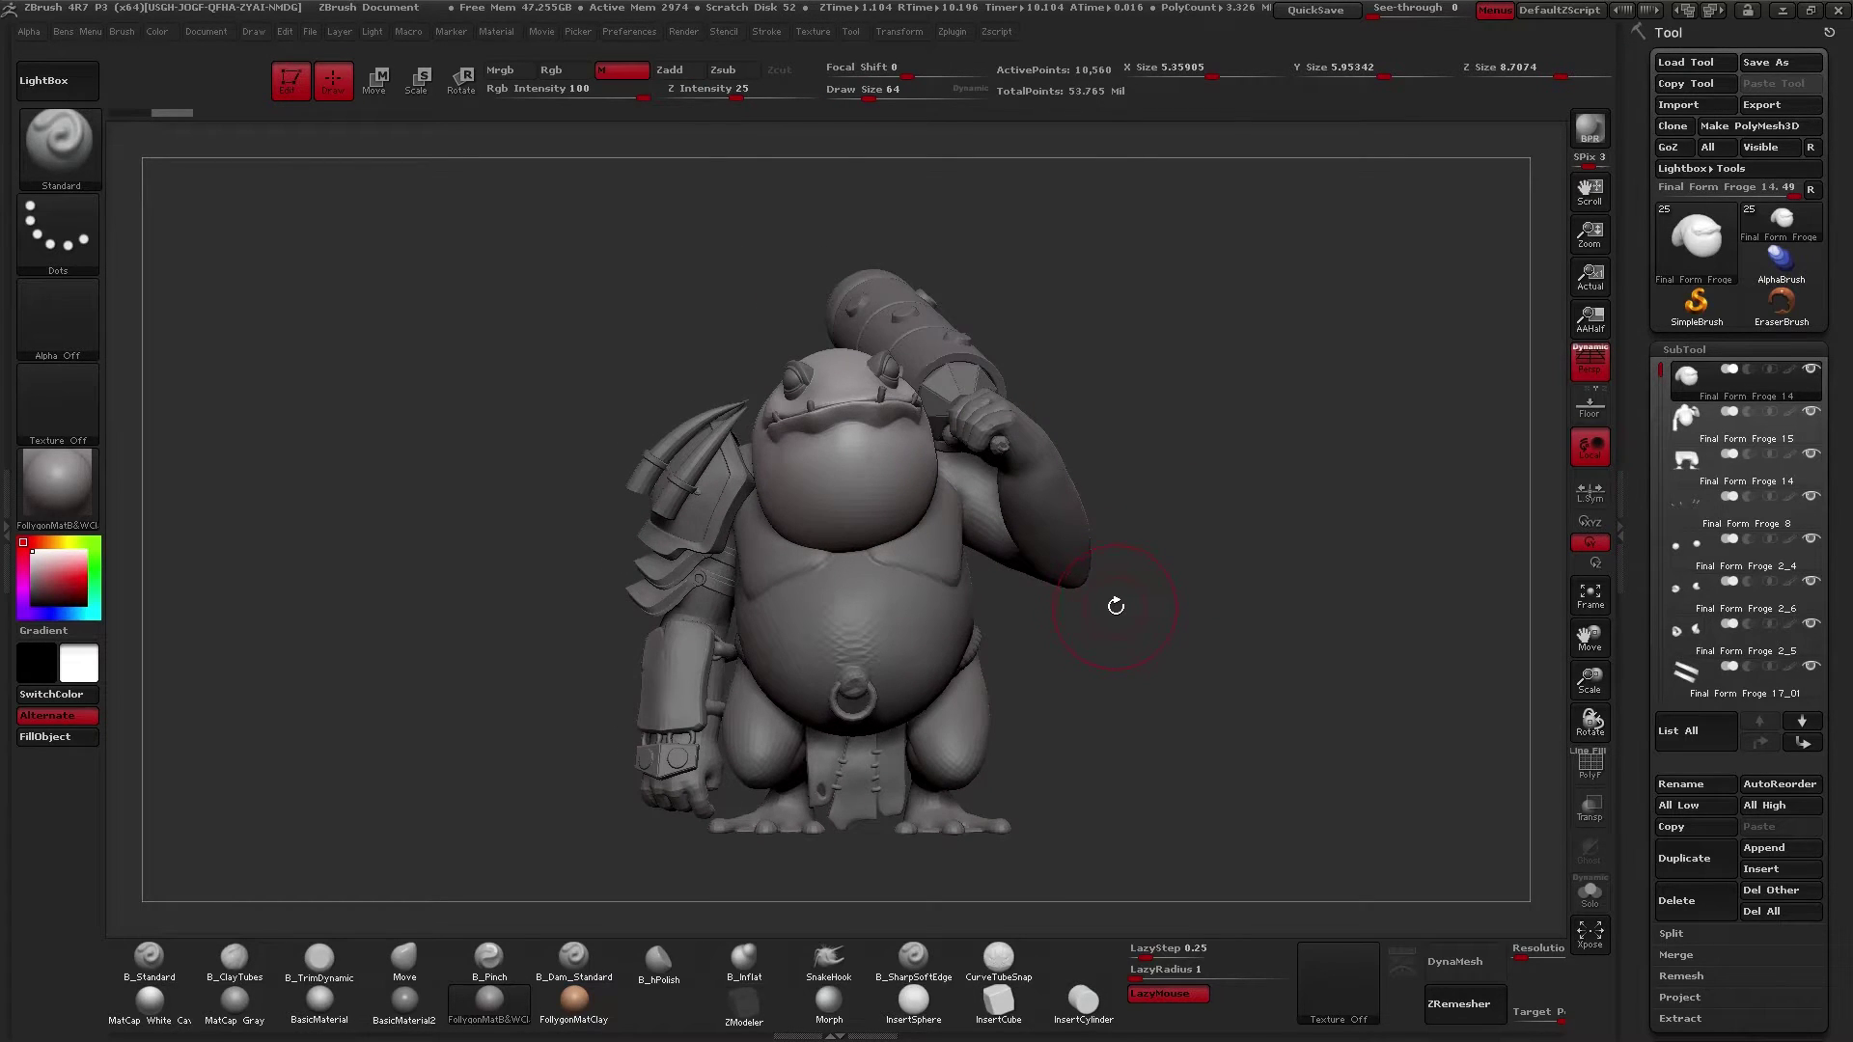
mouse_move(1116, 591)
left_mouse_down()
mouse_move(1145, 583)
mouse_move(1140, 600)
left_mouse_up()
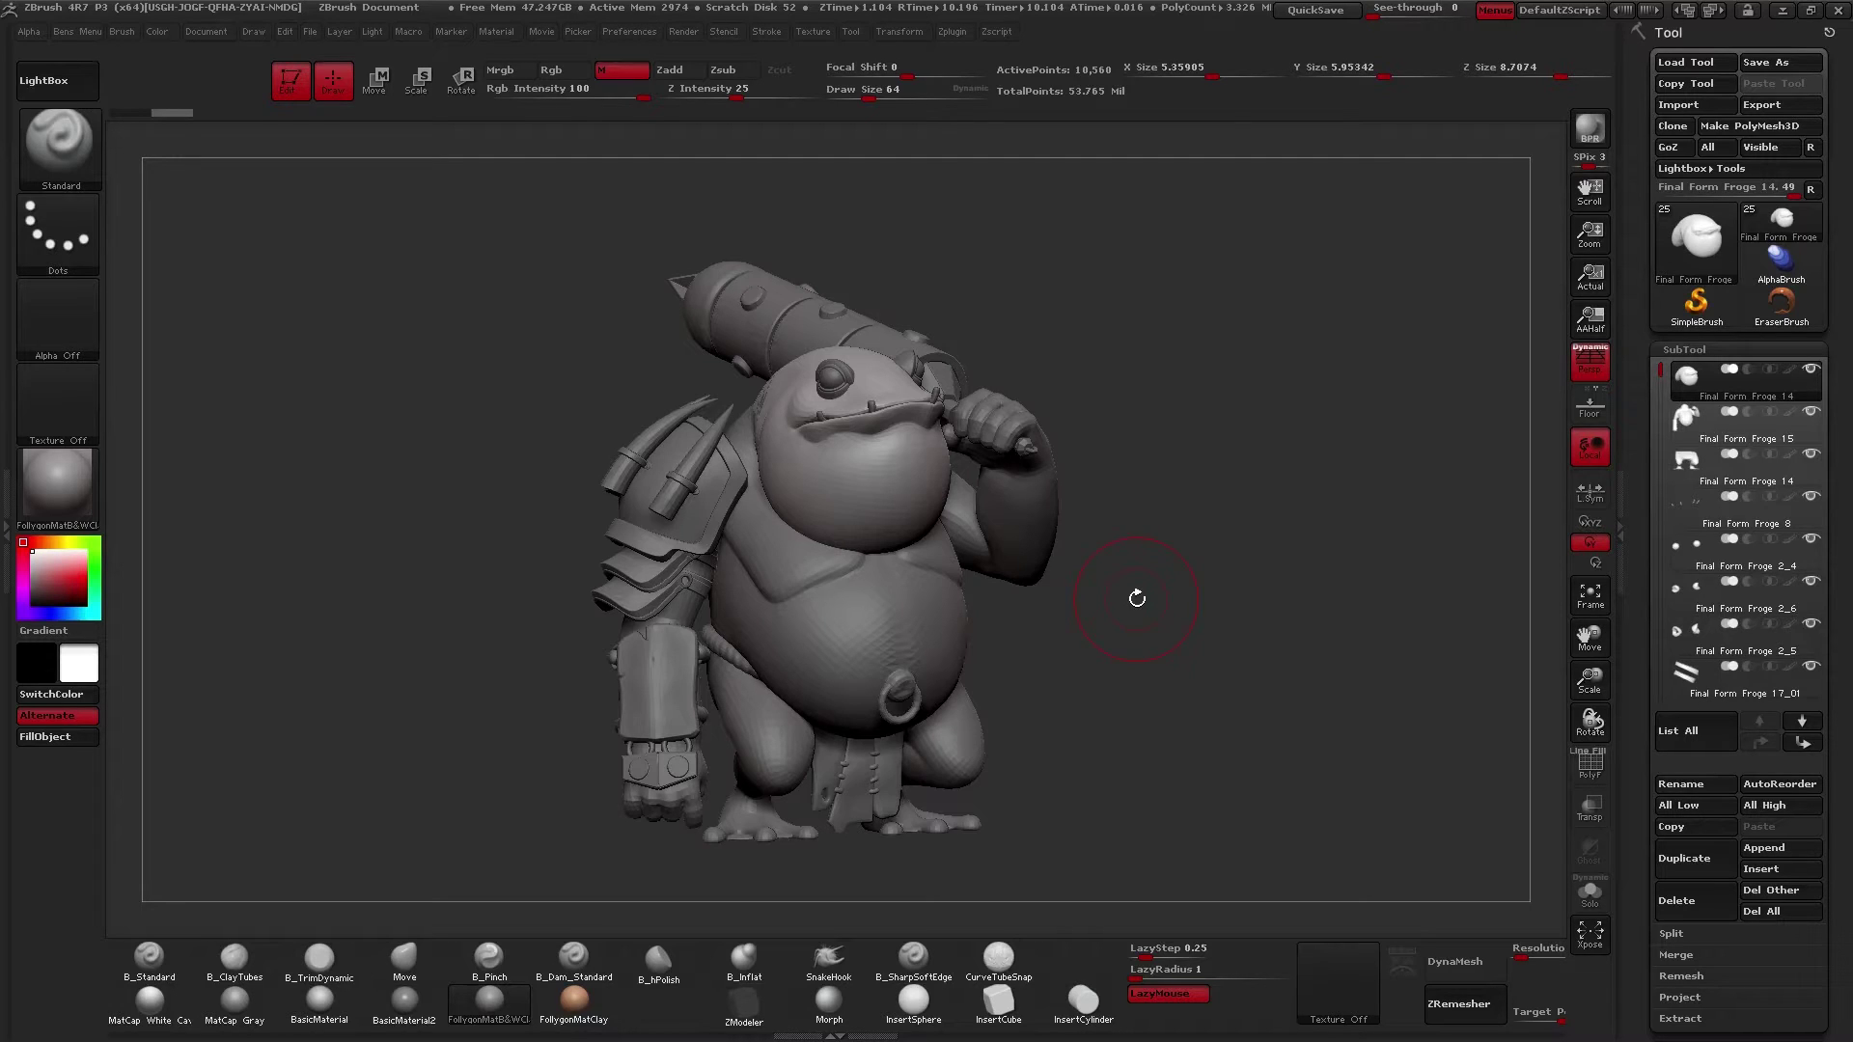
- Show the projection options for the active subtool
left_click_drag(1641, 543, 1663, 372)
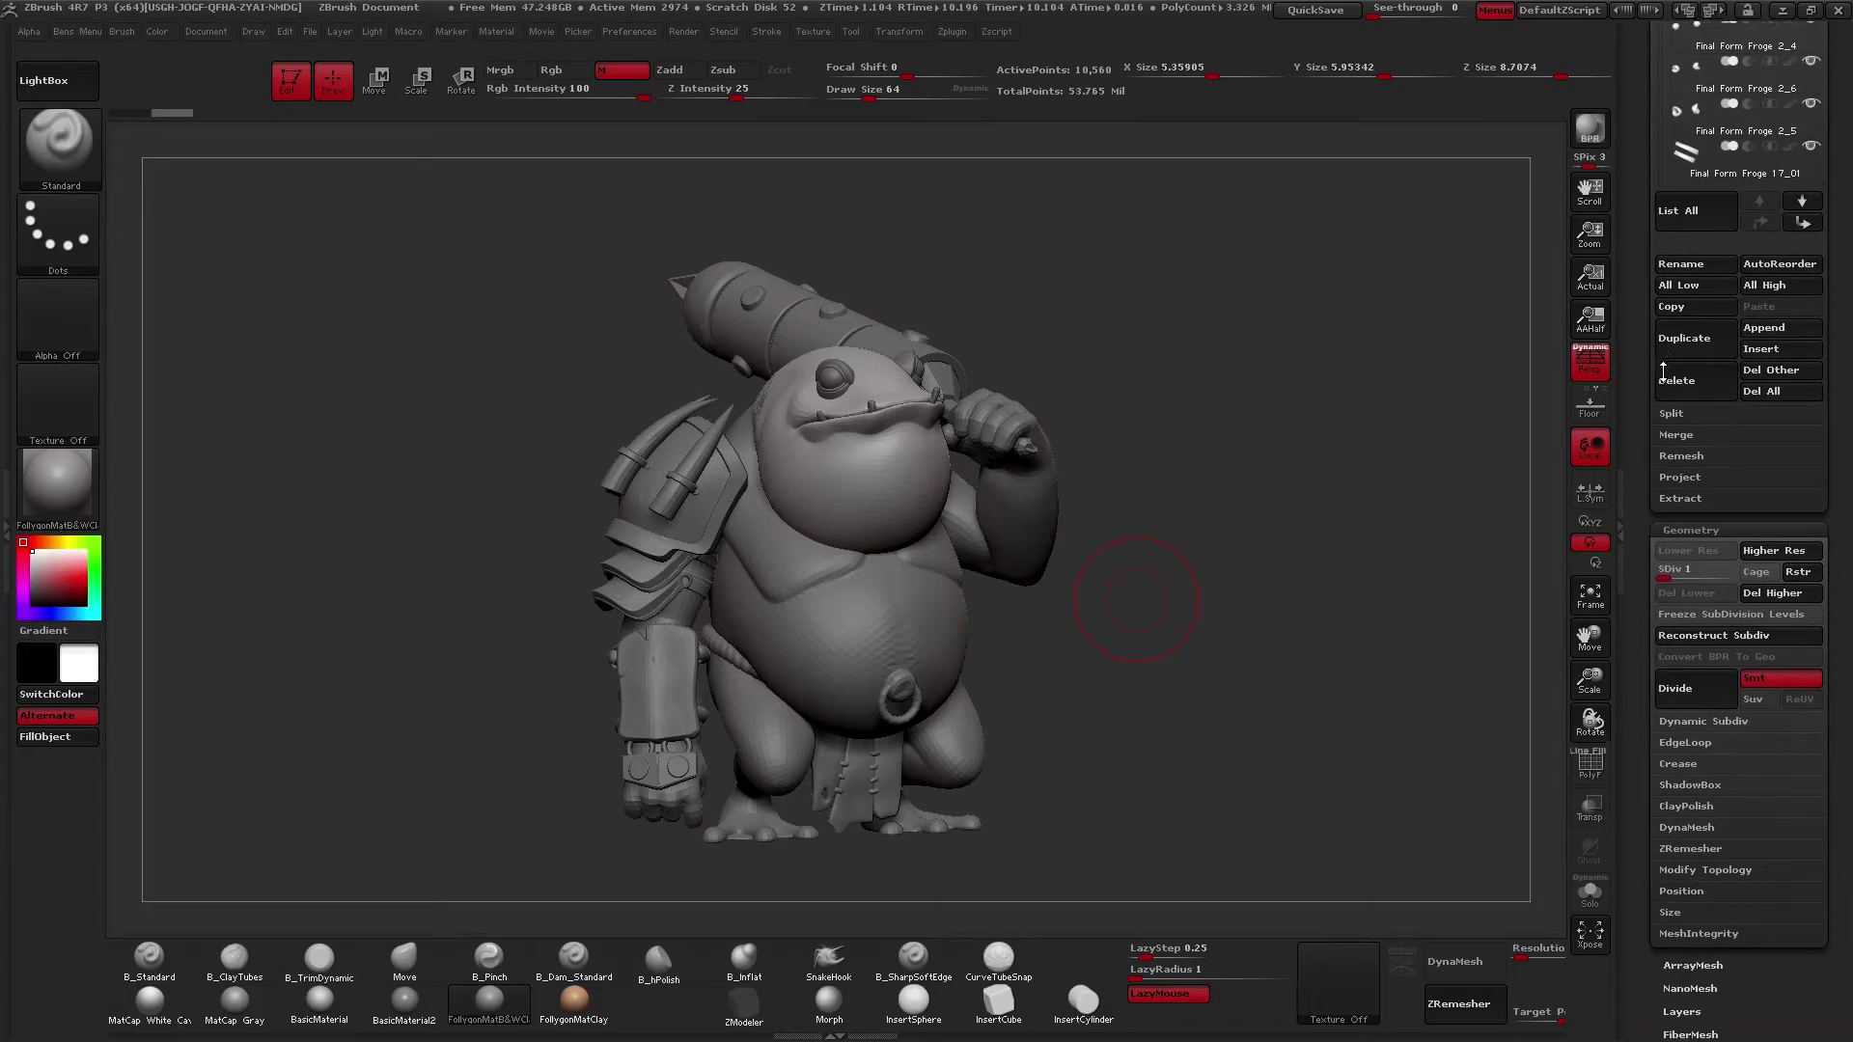
scroll(1663, 370, "down", 1)
scroll(1670, 447, "up", 5)
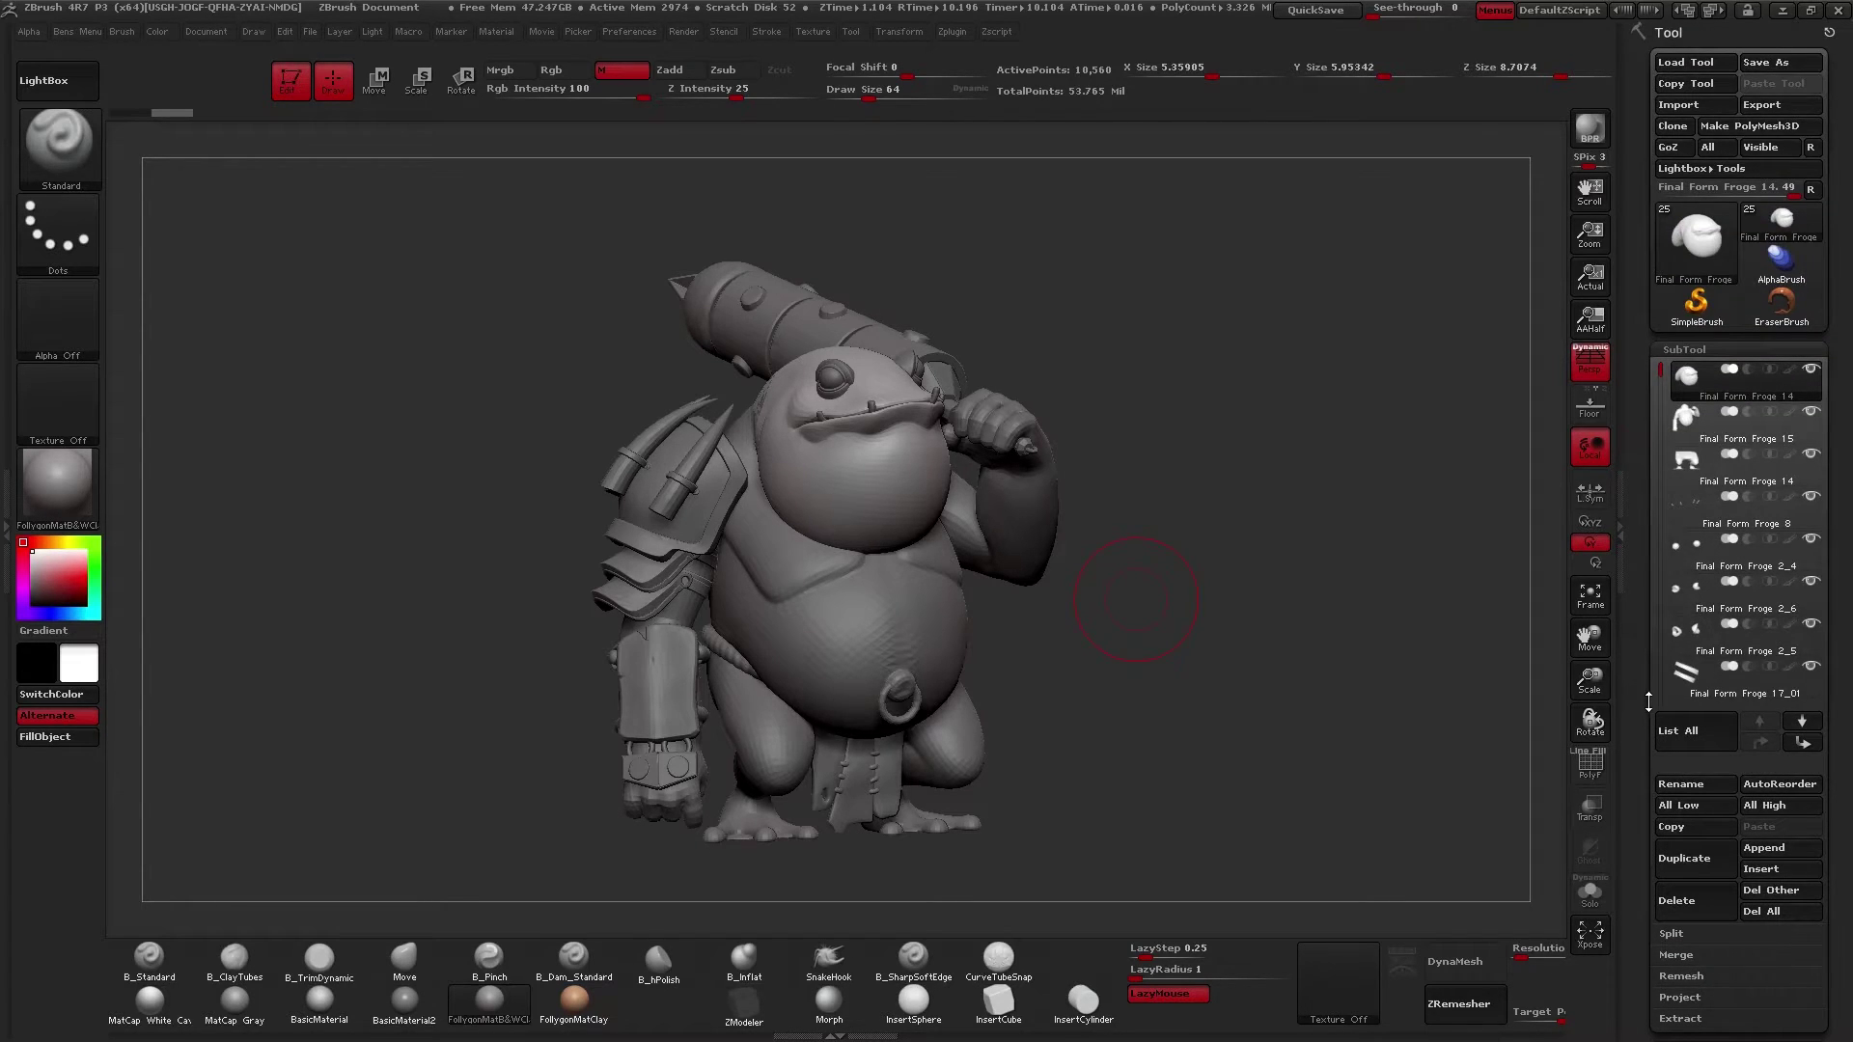
scroll(1648, 701, "down", 5)
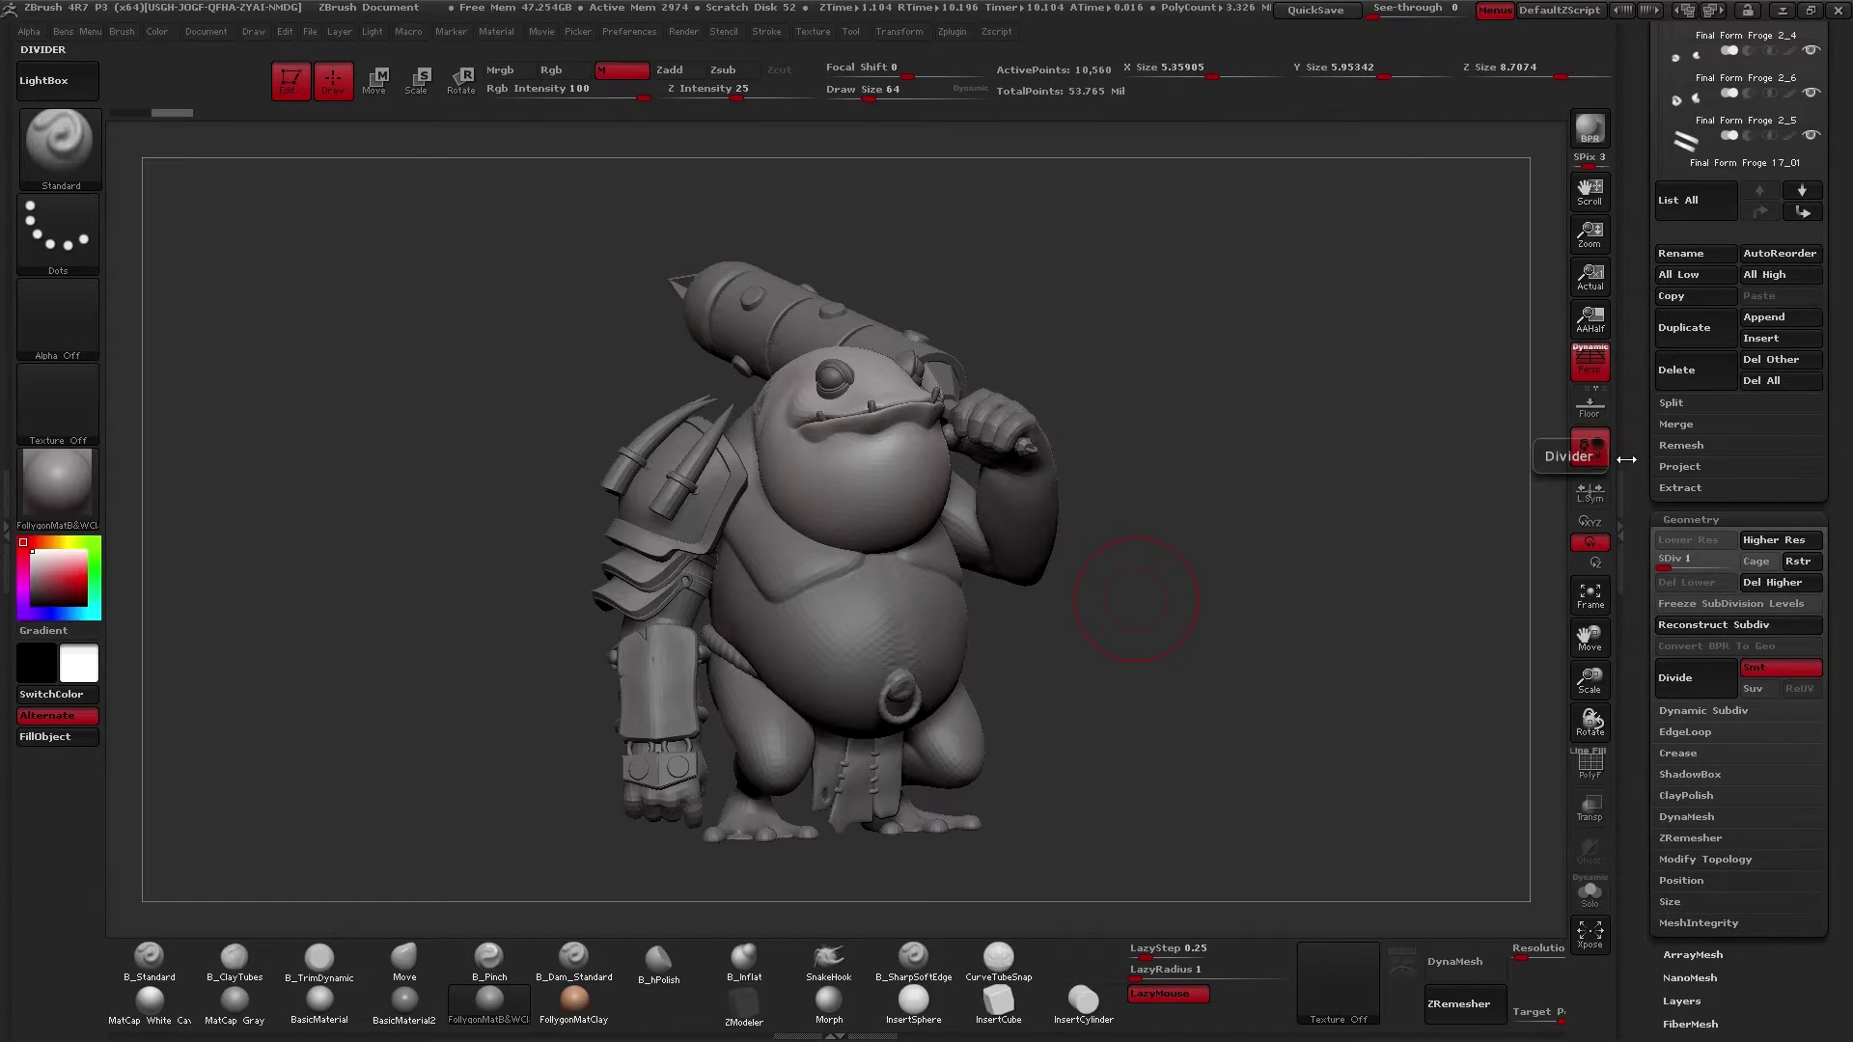
left_click(1681, 467)
scroll(1640, 596, "up", 5)
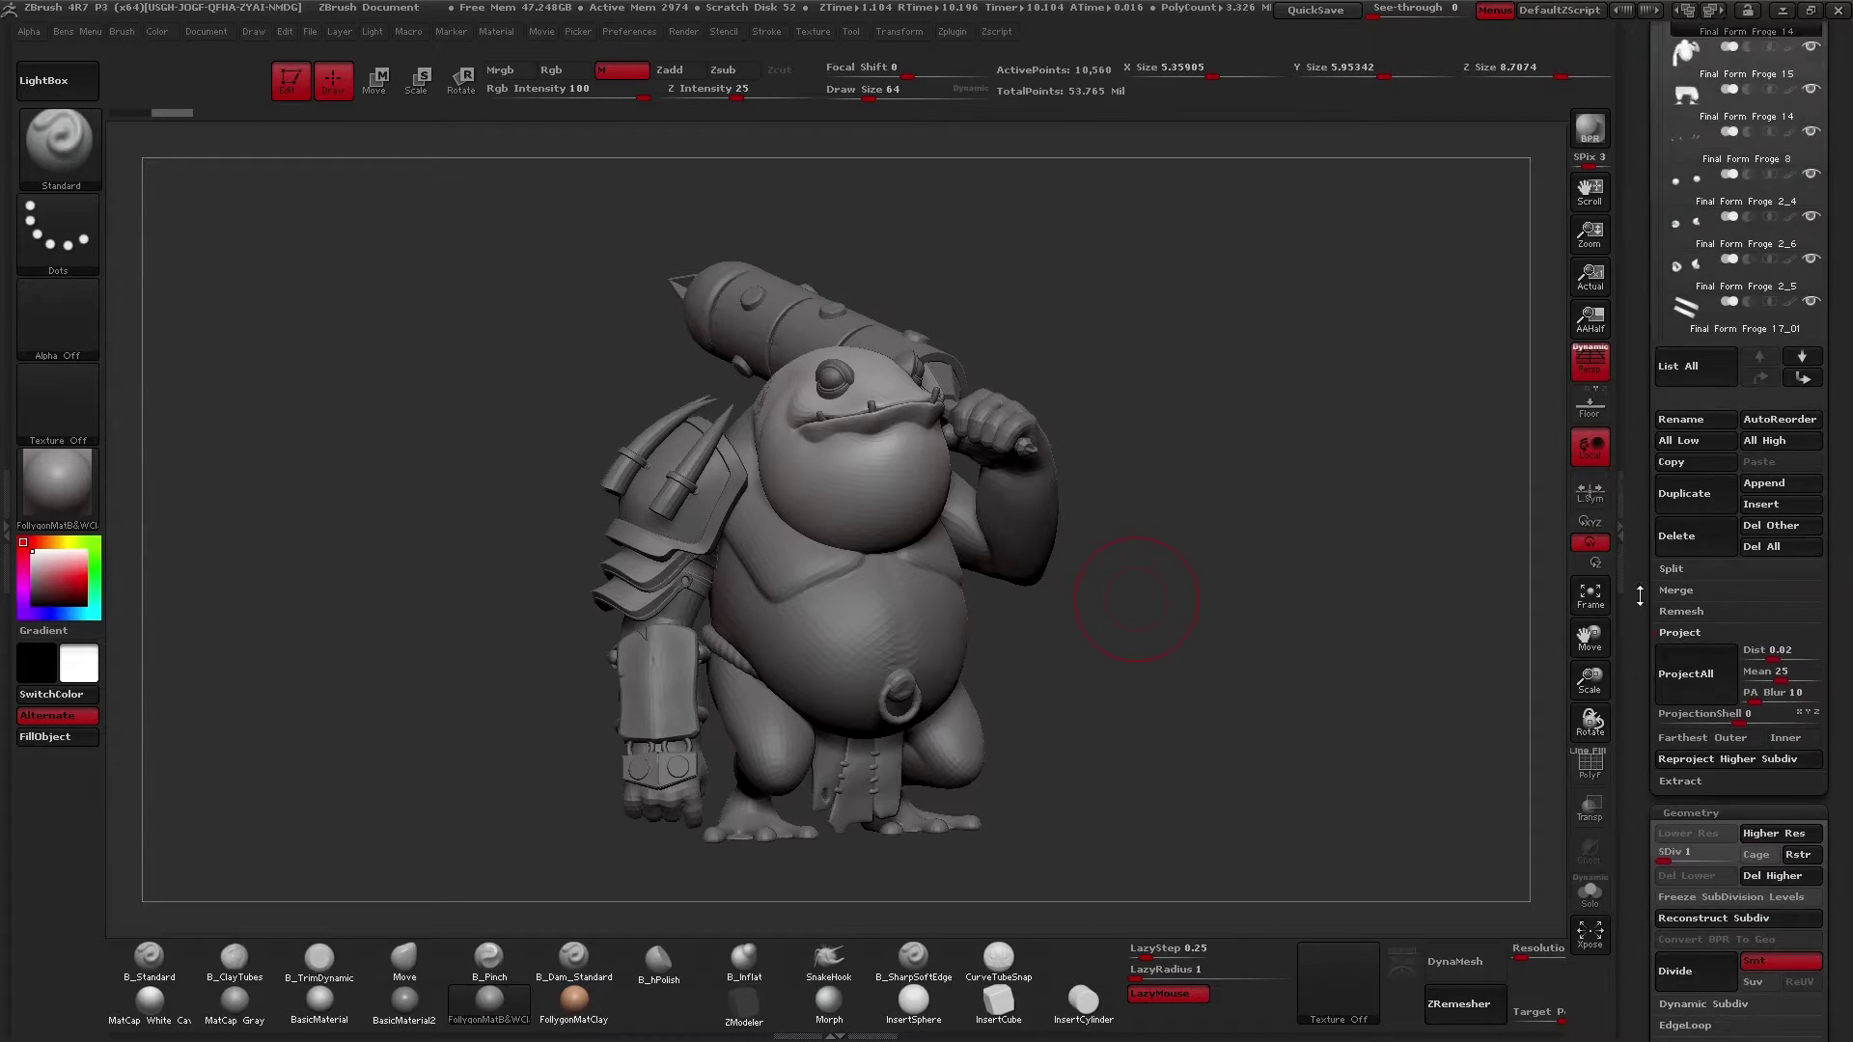
- Show the DynaMesh and ZRemesher options in the active subtool's geometry settings
scroll(1640, 597, "down", 3)
scroll(1655, 529, "down", 5)
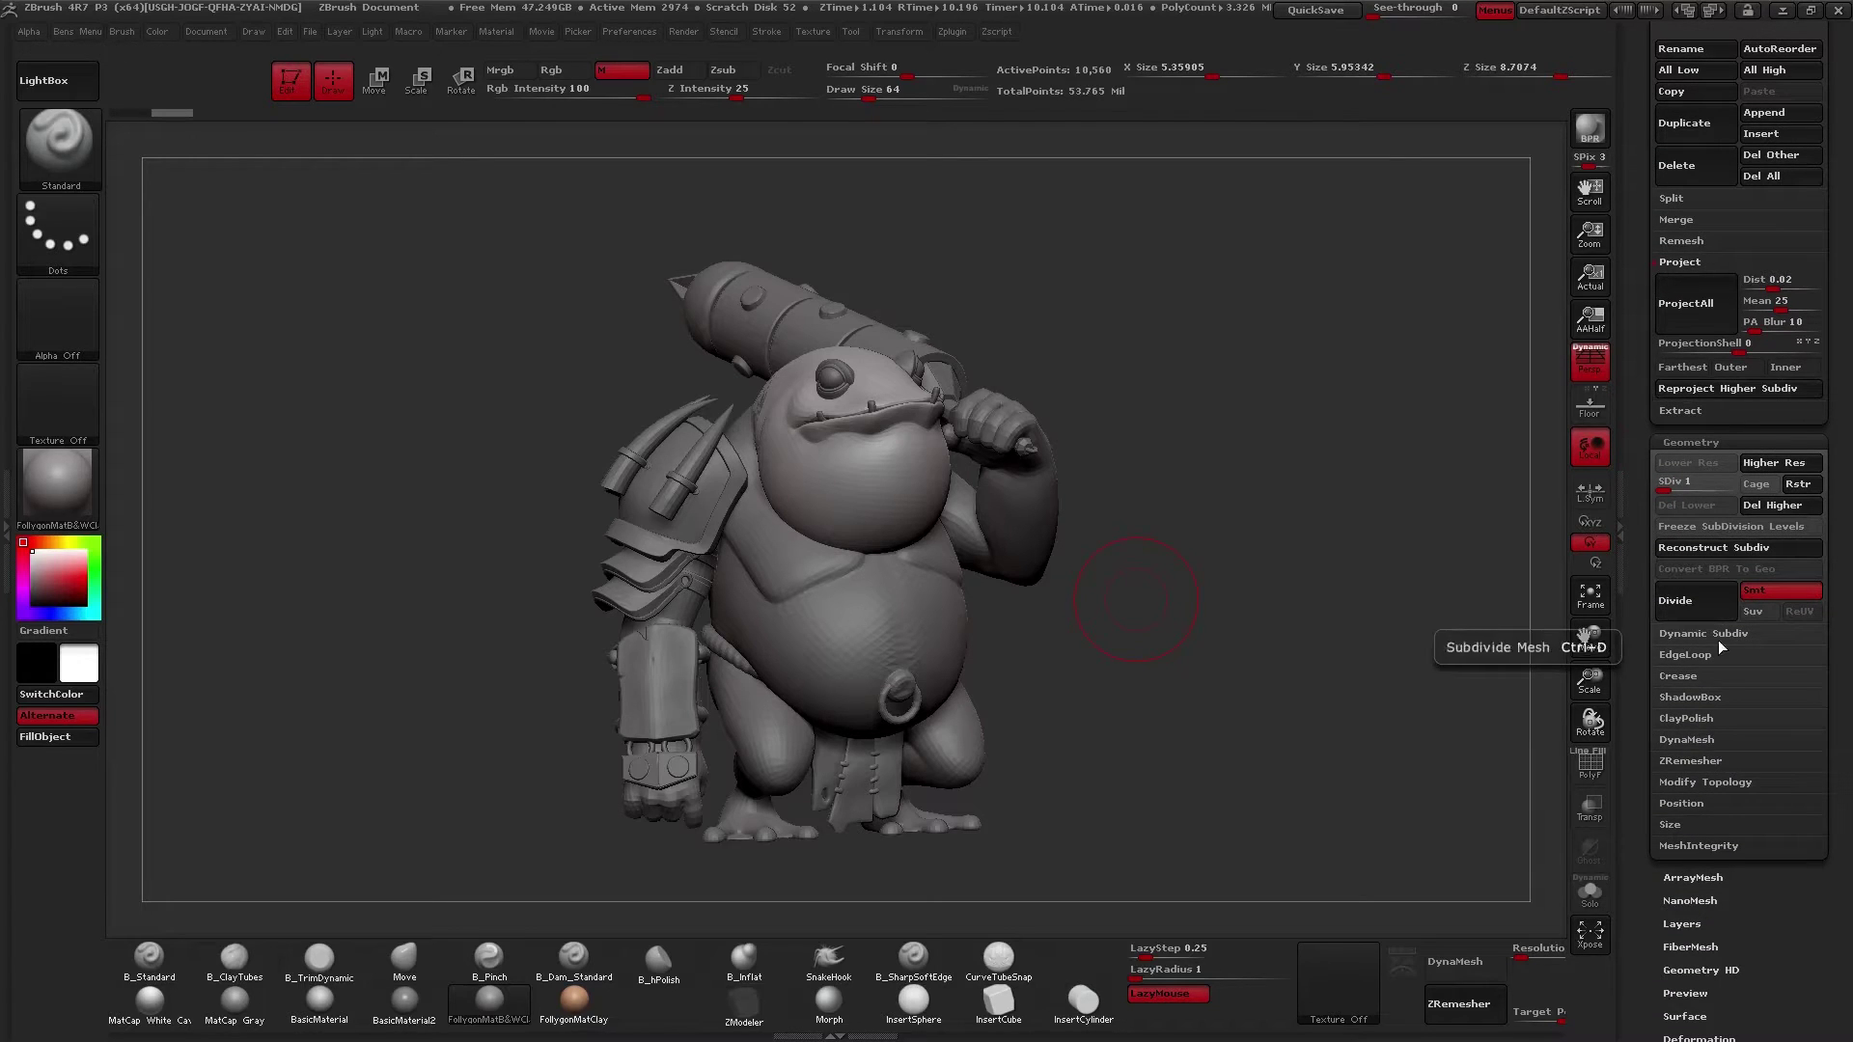
left_click(1702, 760)
left_click(1698, 739, "shift")
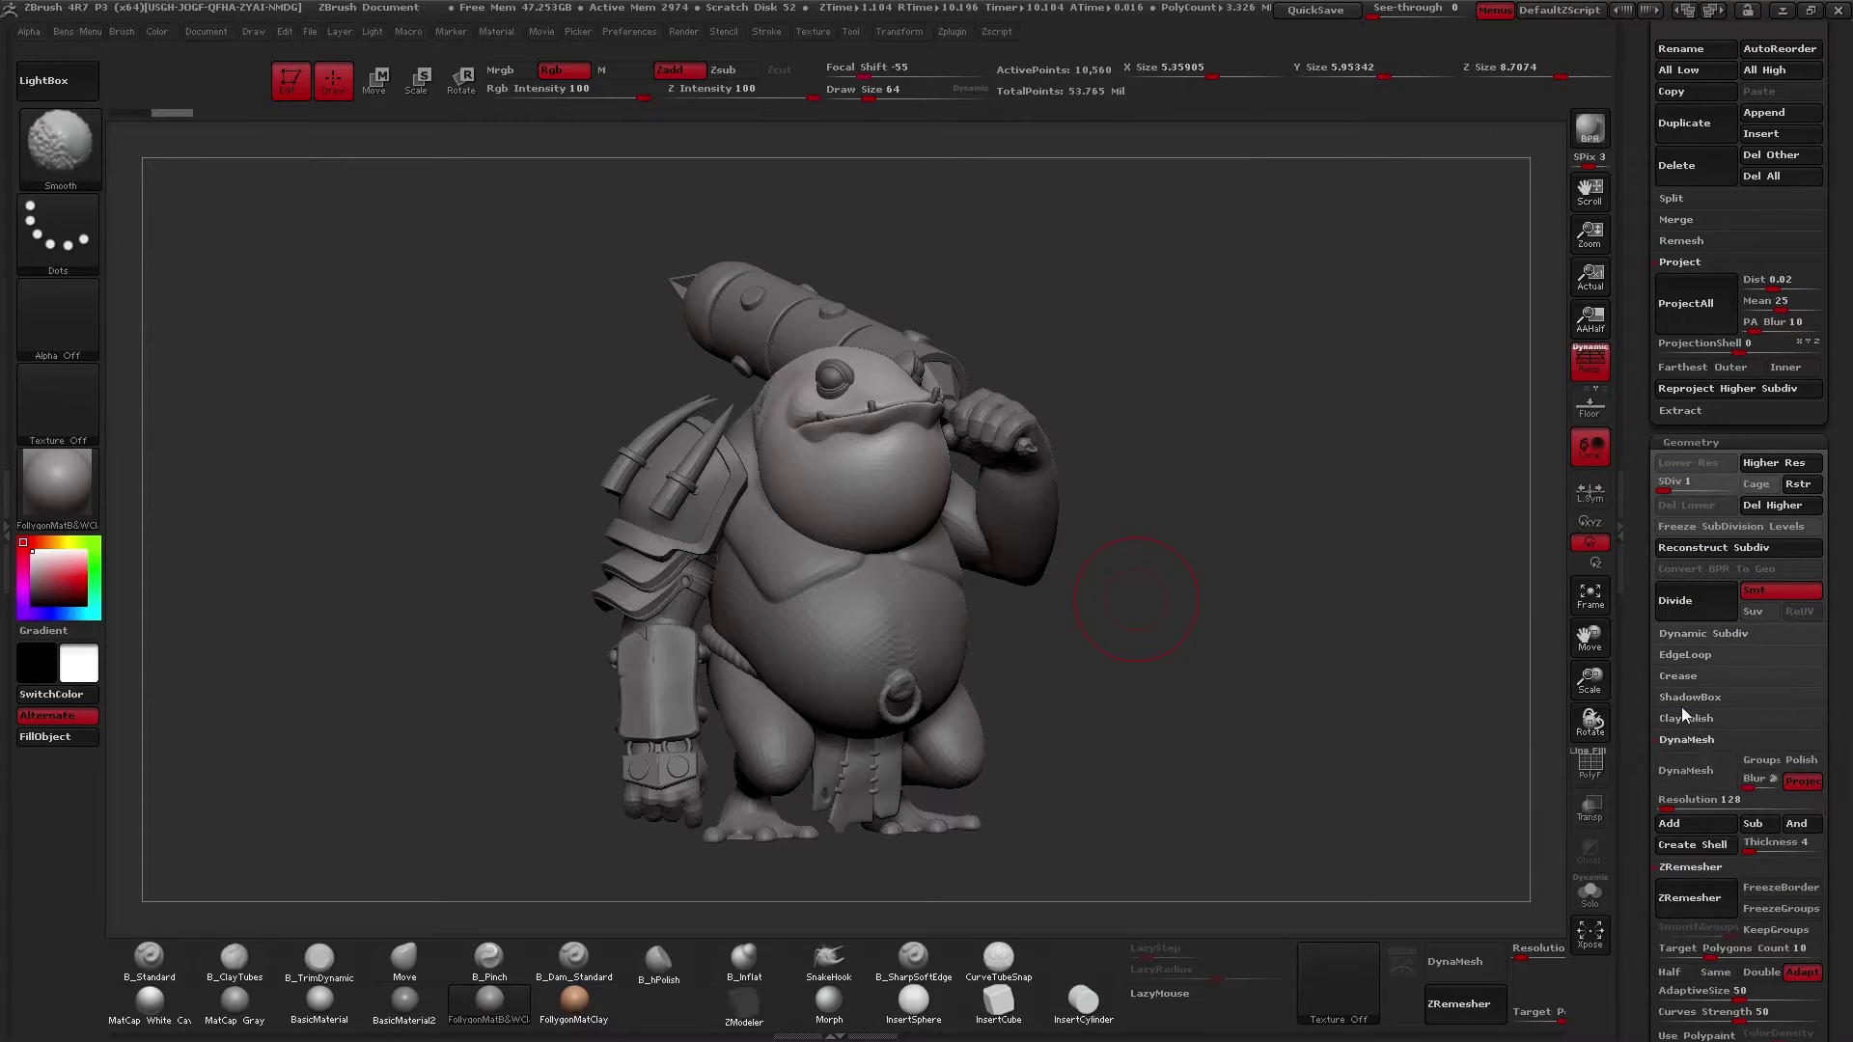
left_click_drag(1637, 679, 1643, 528)
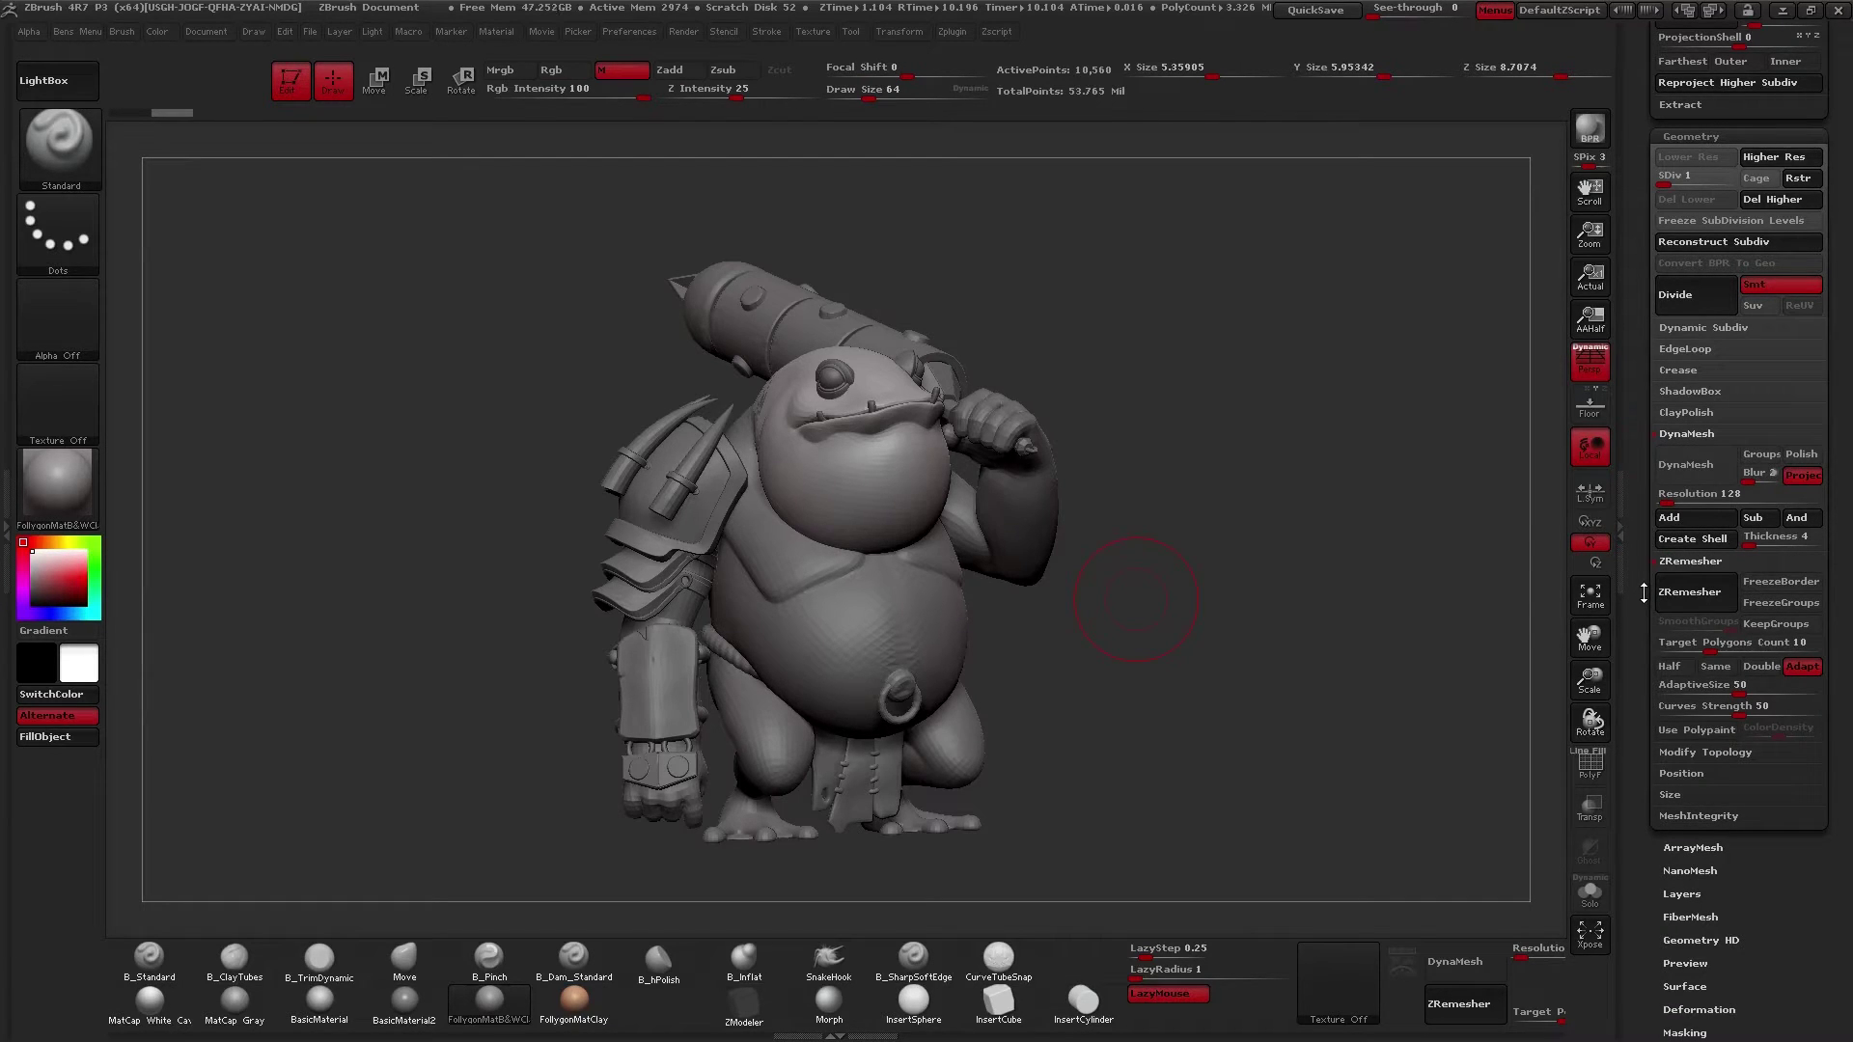
left_click_drag(1641, 572, 1634, 786)
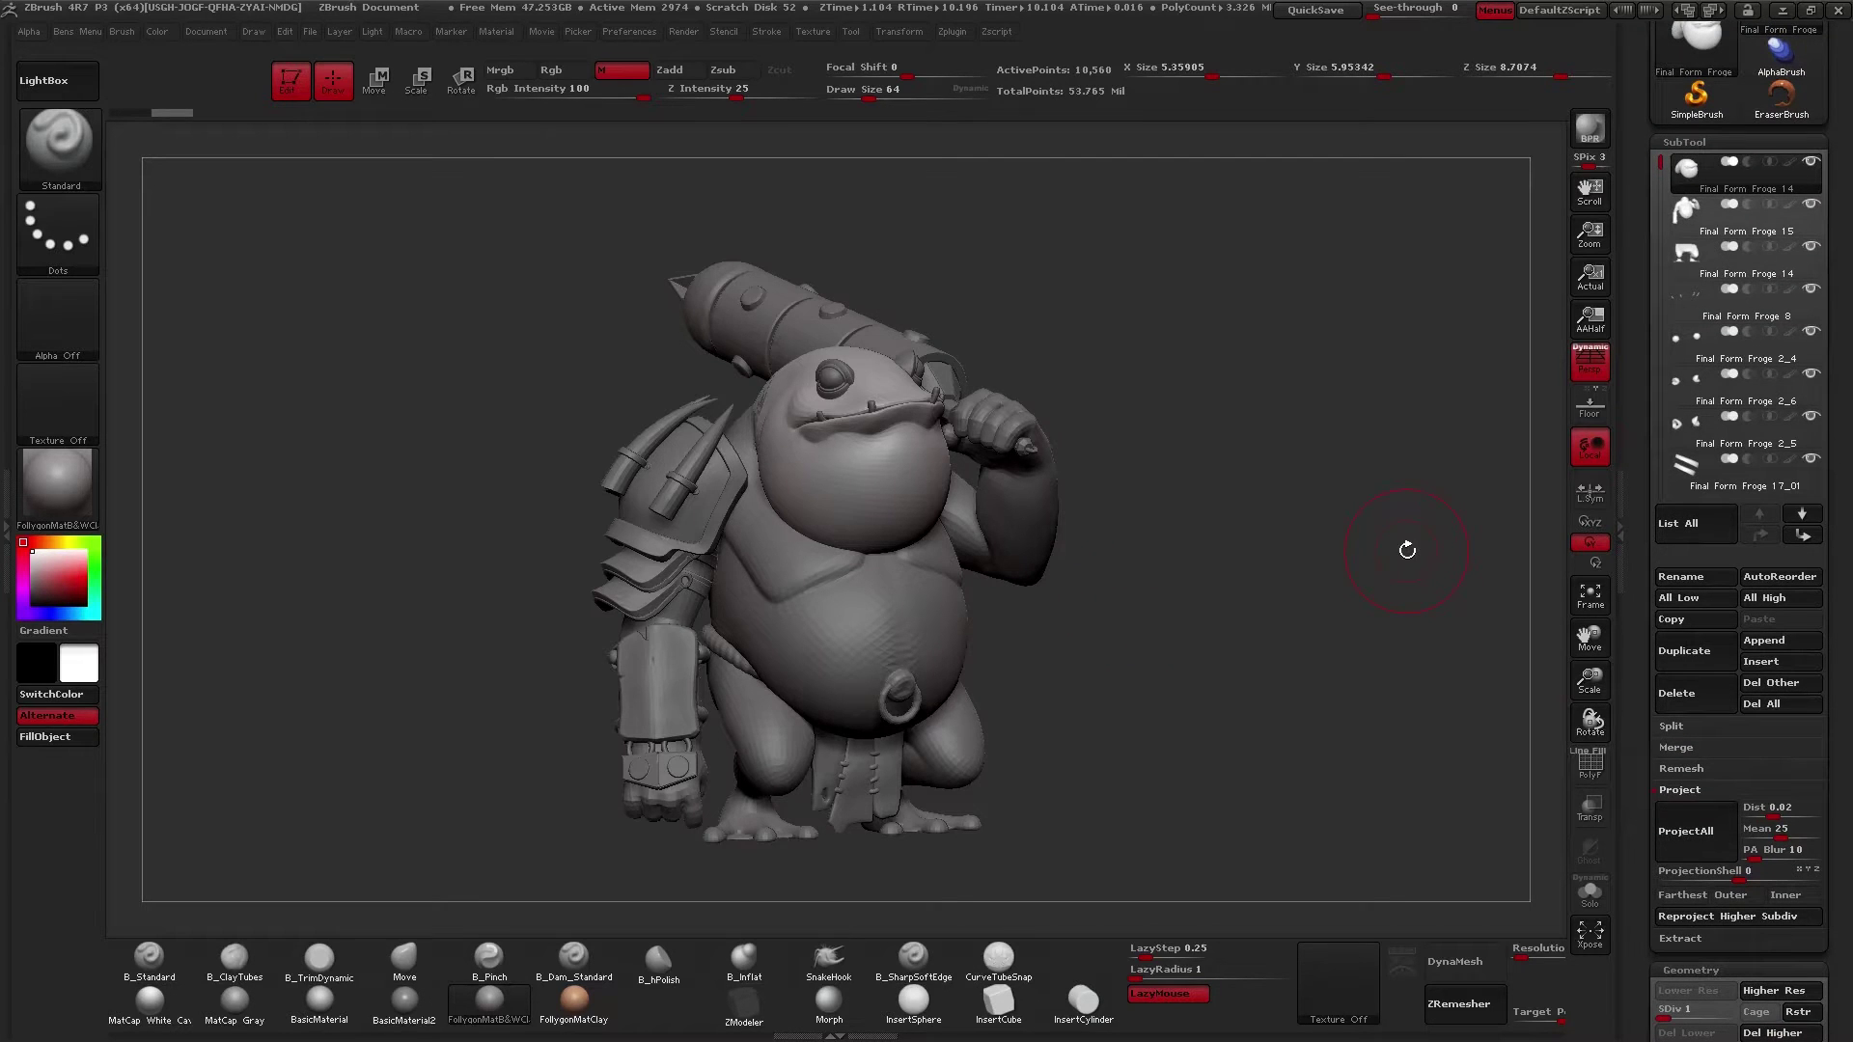
- Use SubTool Master to set all visible subtools to their highest subdivision level
left_click_drag(1142, 691, 1185, 726)
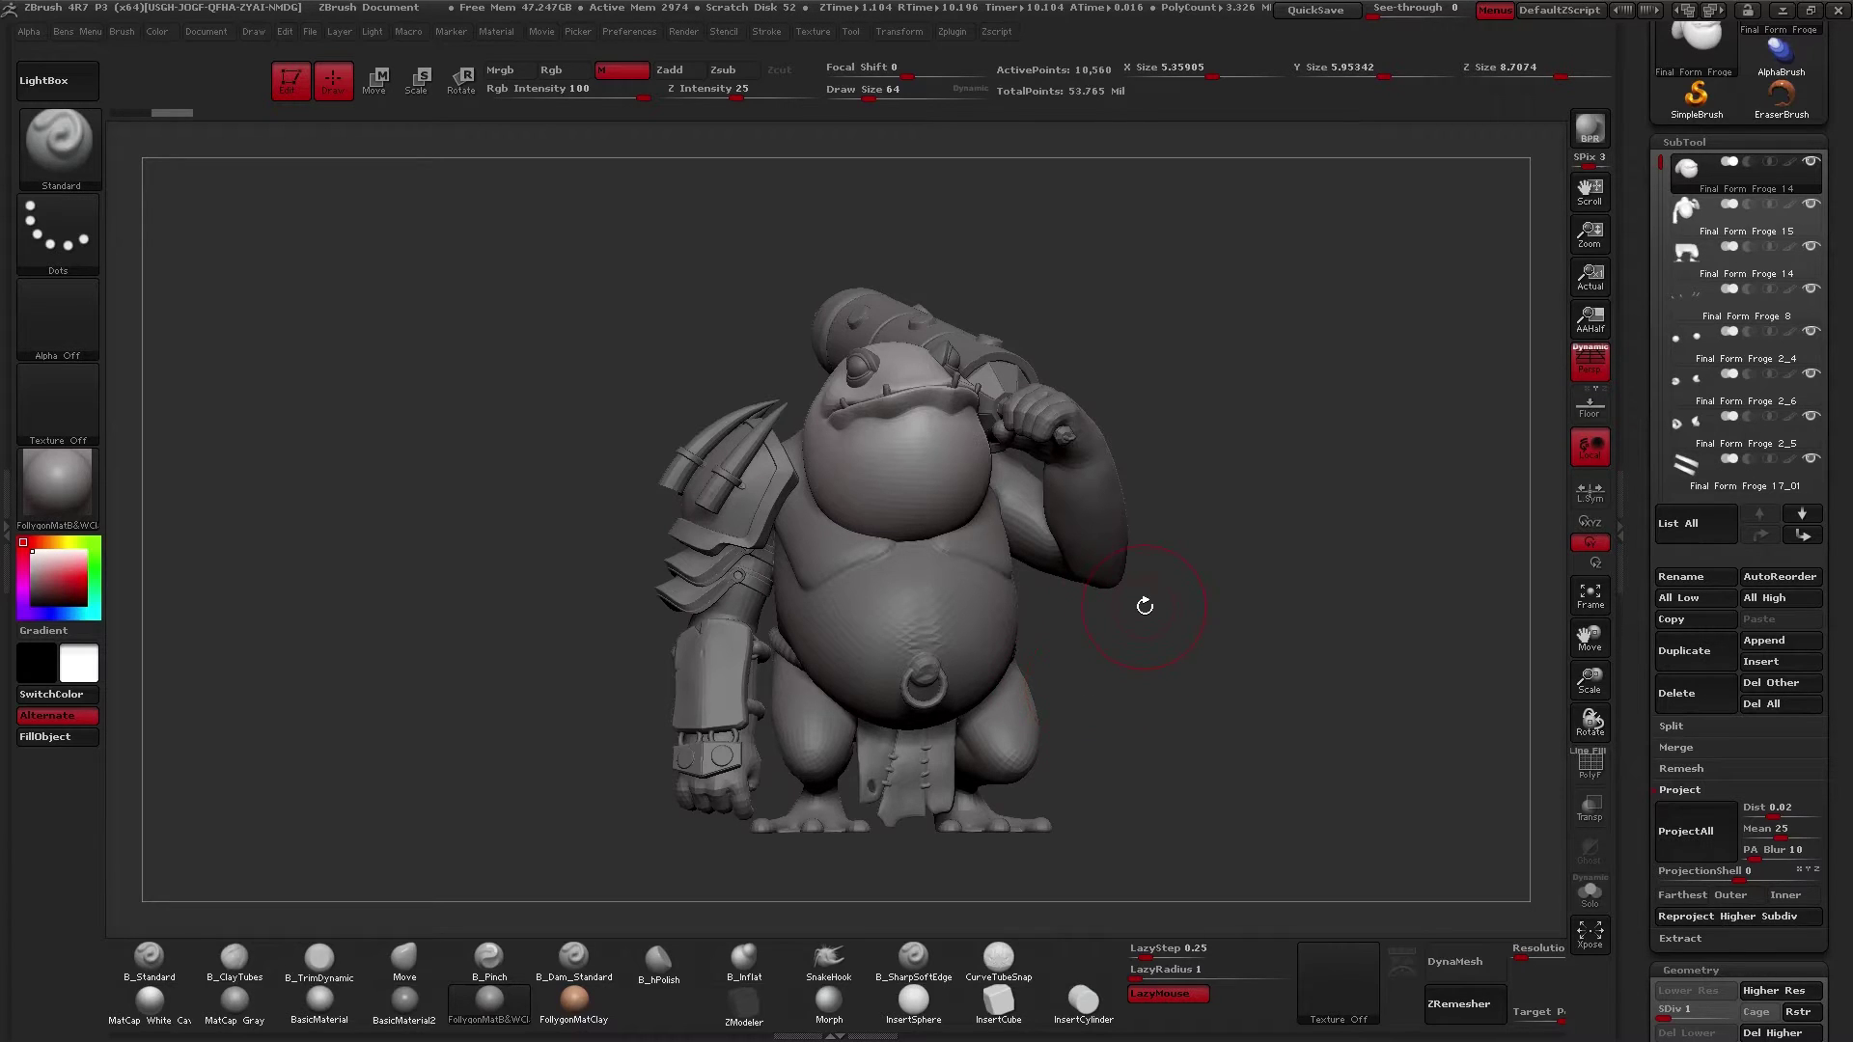
left_click_drag(1103, 612, 1144, 641)
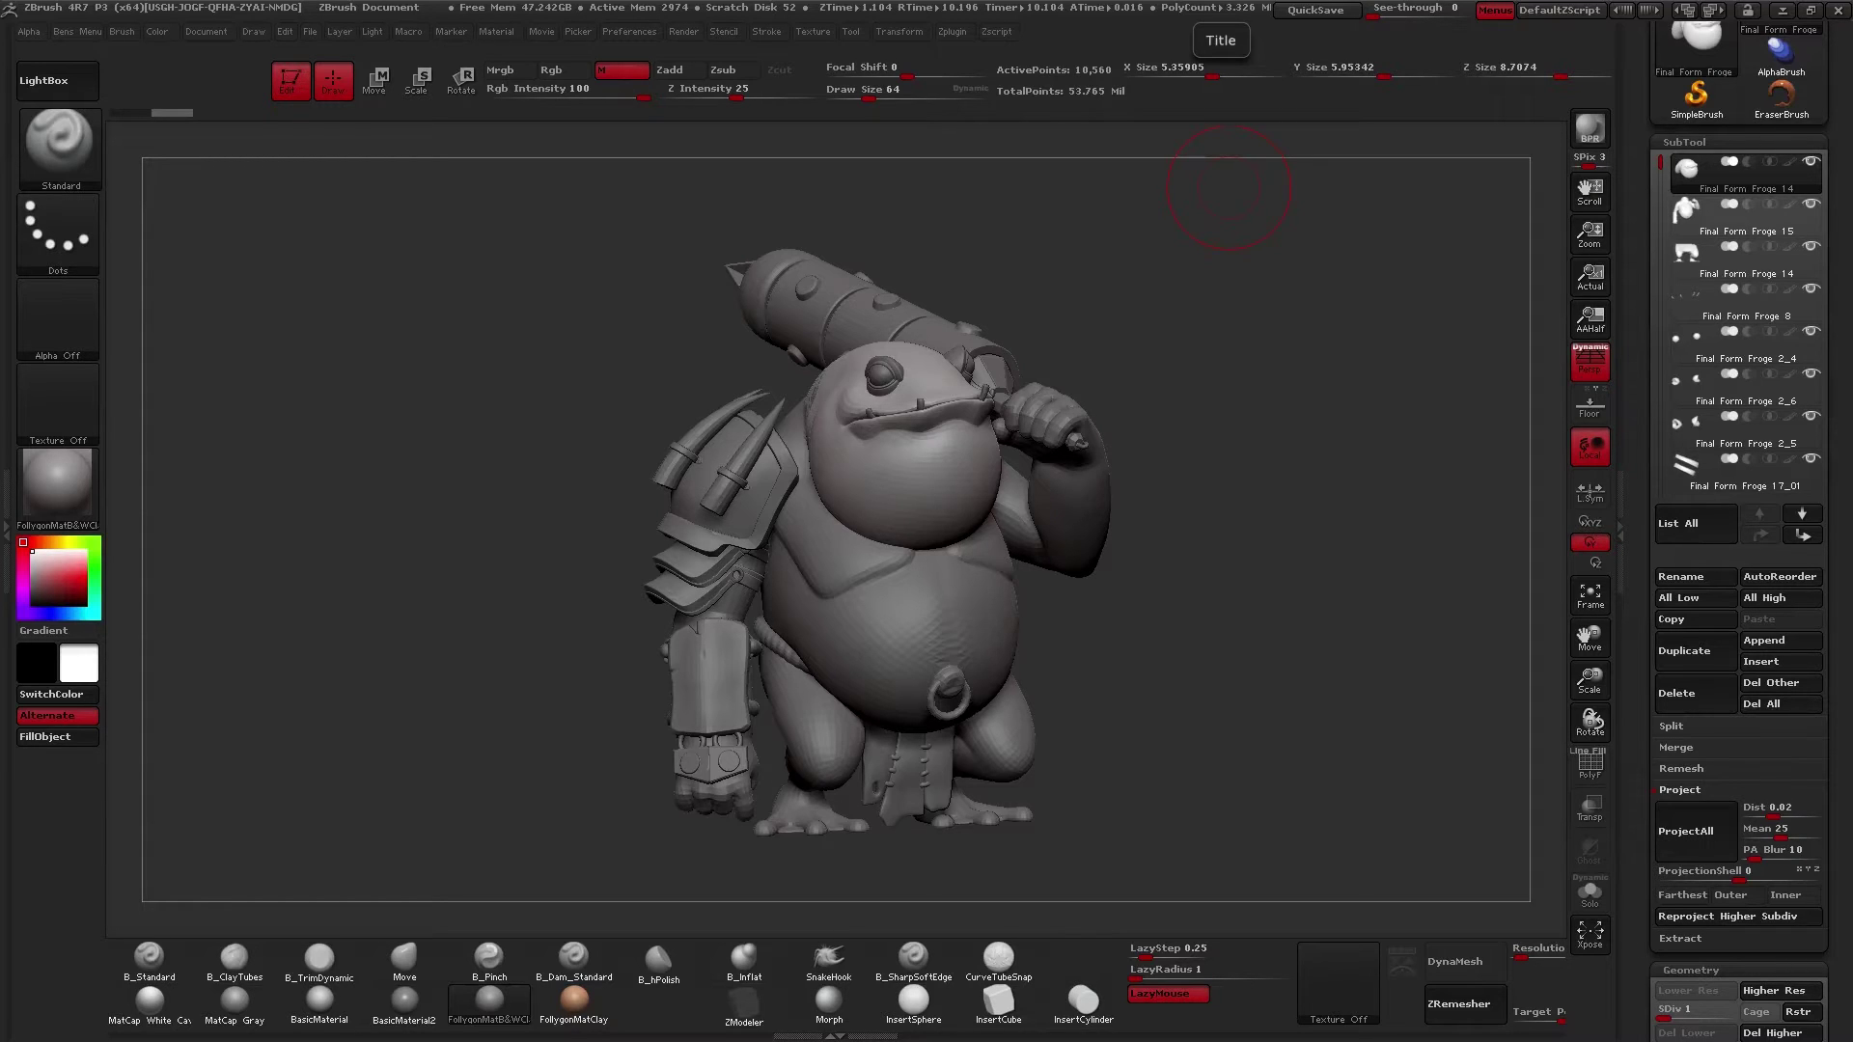
mouse_move(1218, 374)
left_mouse_down()
mouse_move(1241, 380)
mouse_move(1216, 372)
left_mouse_up()
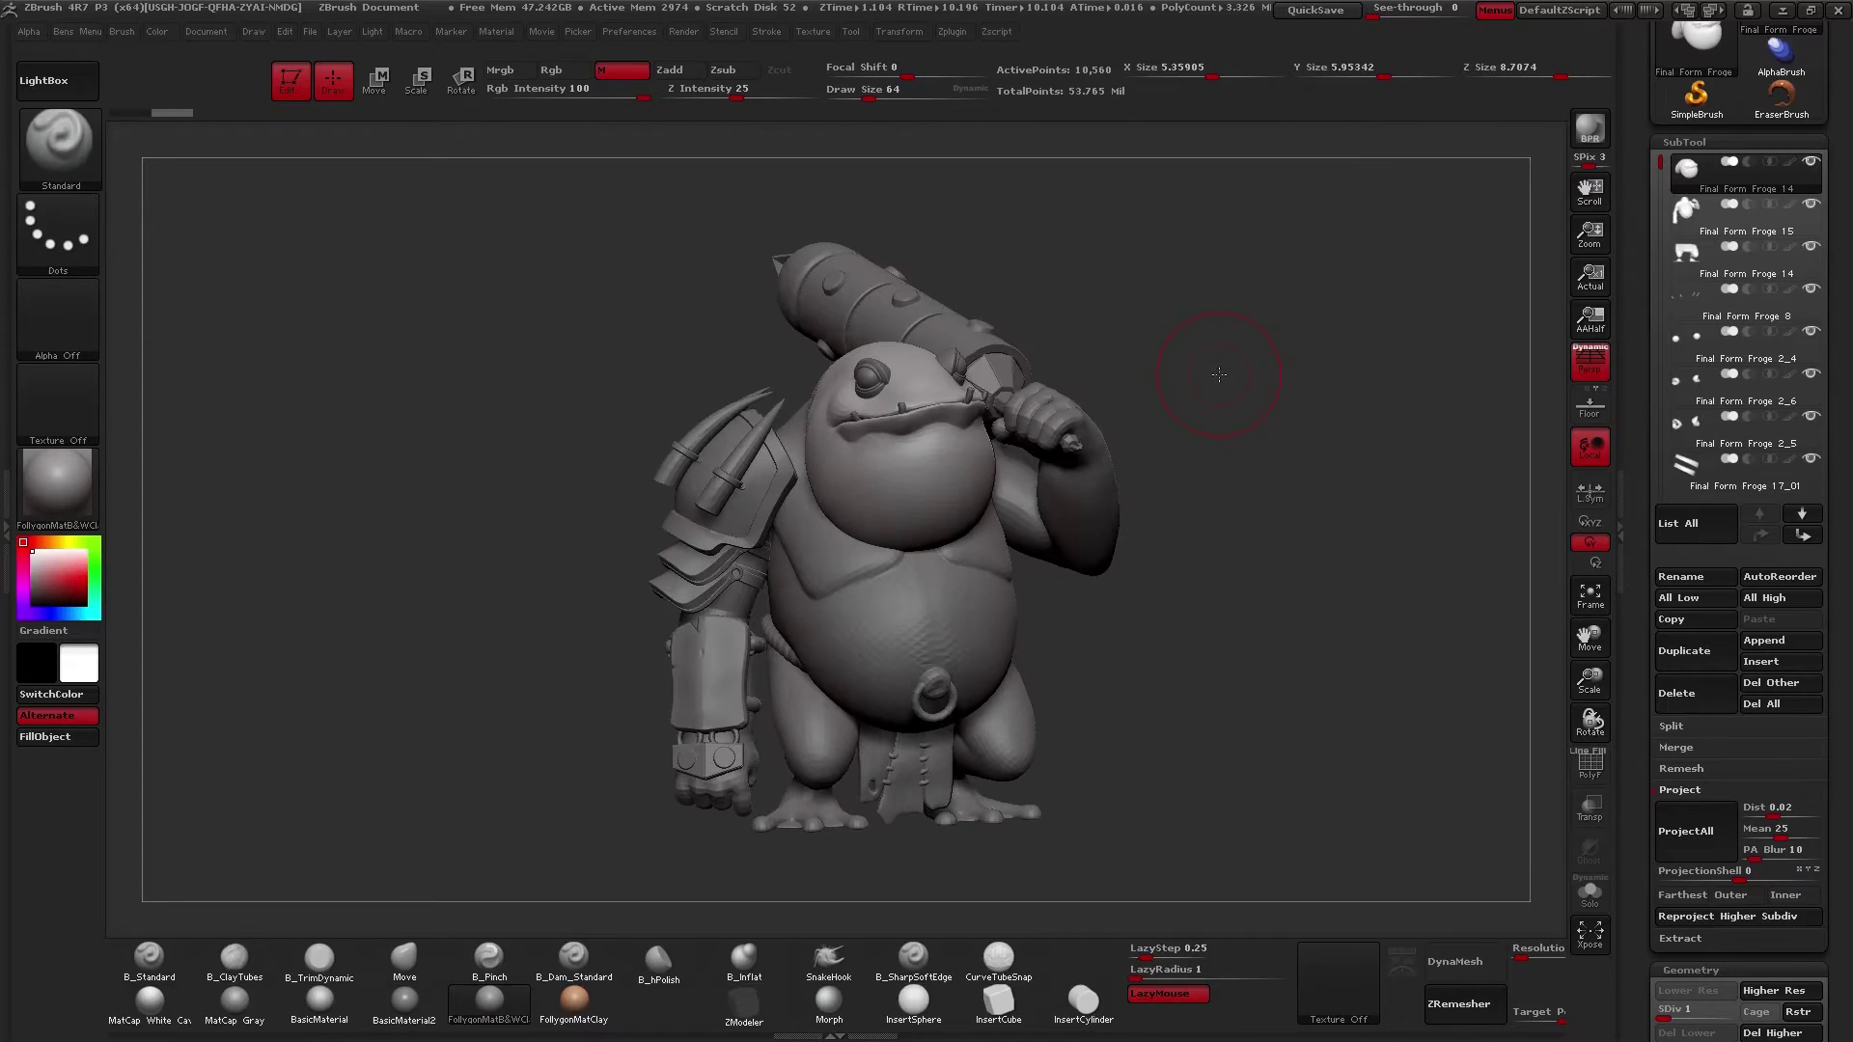
key("ctrl+1")
left_click(1264, 576)
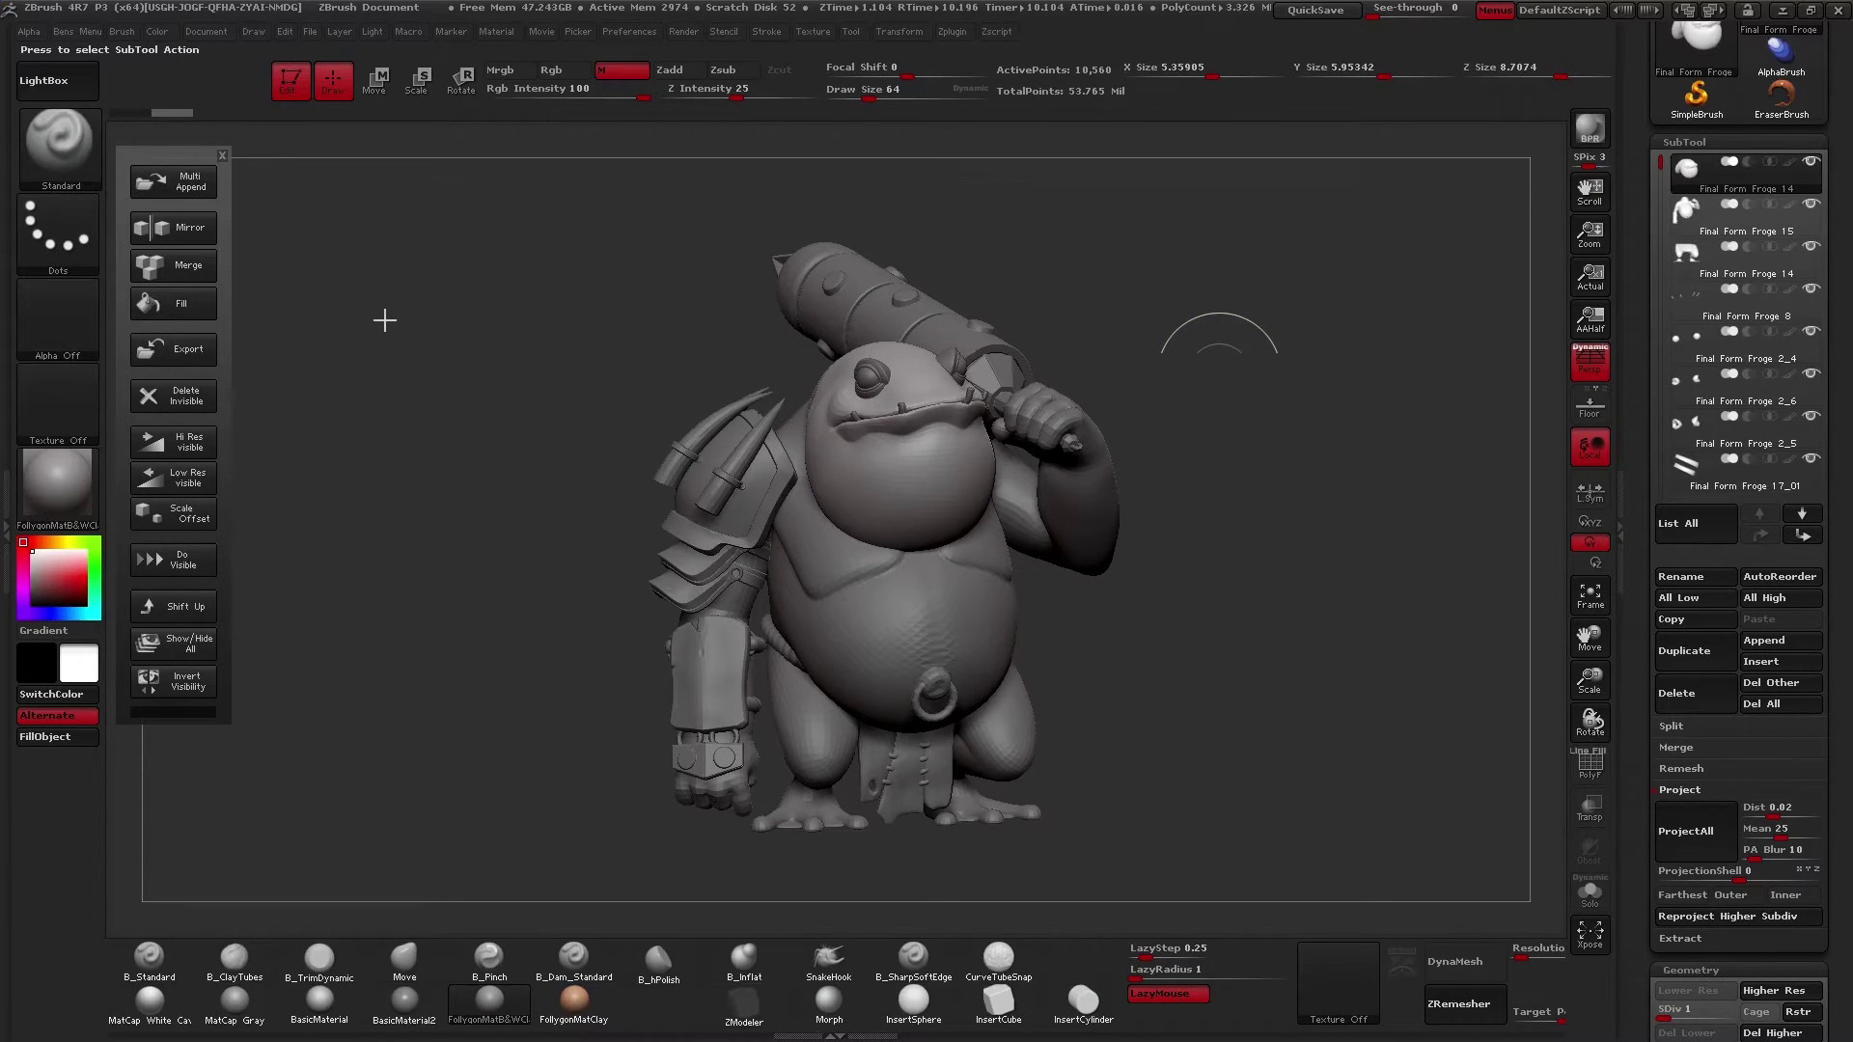
left_click(159, 448)
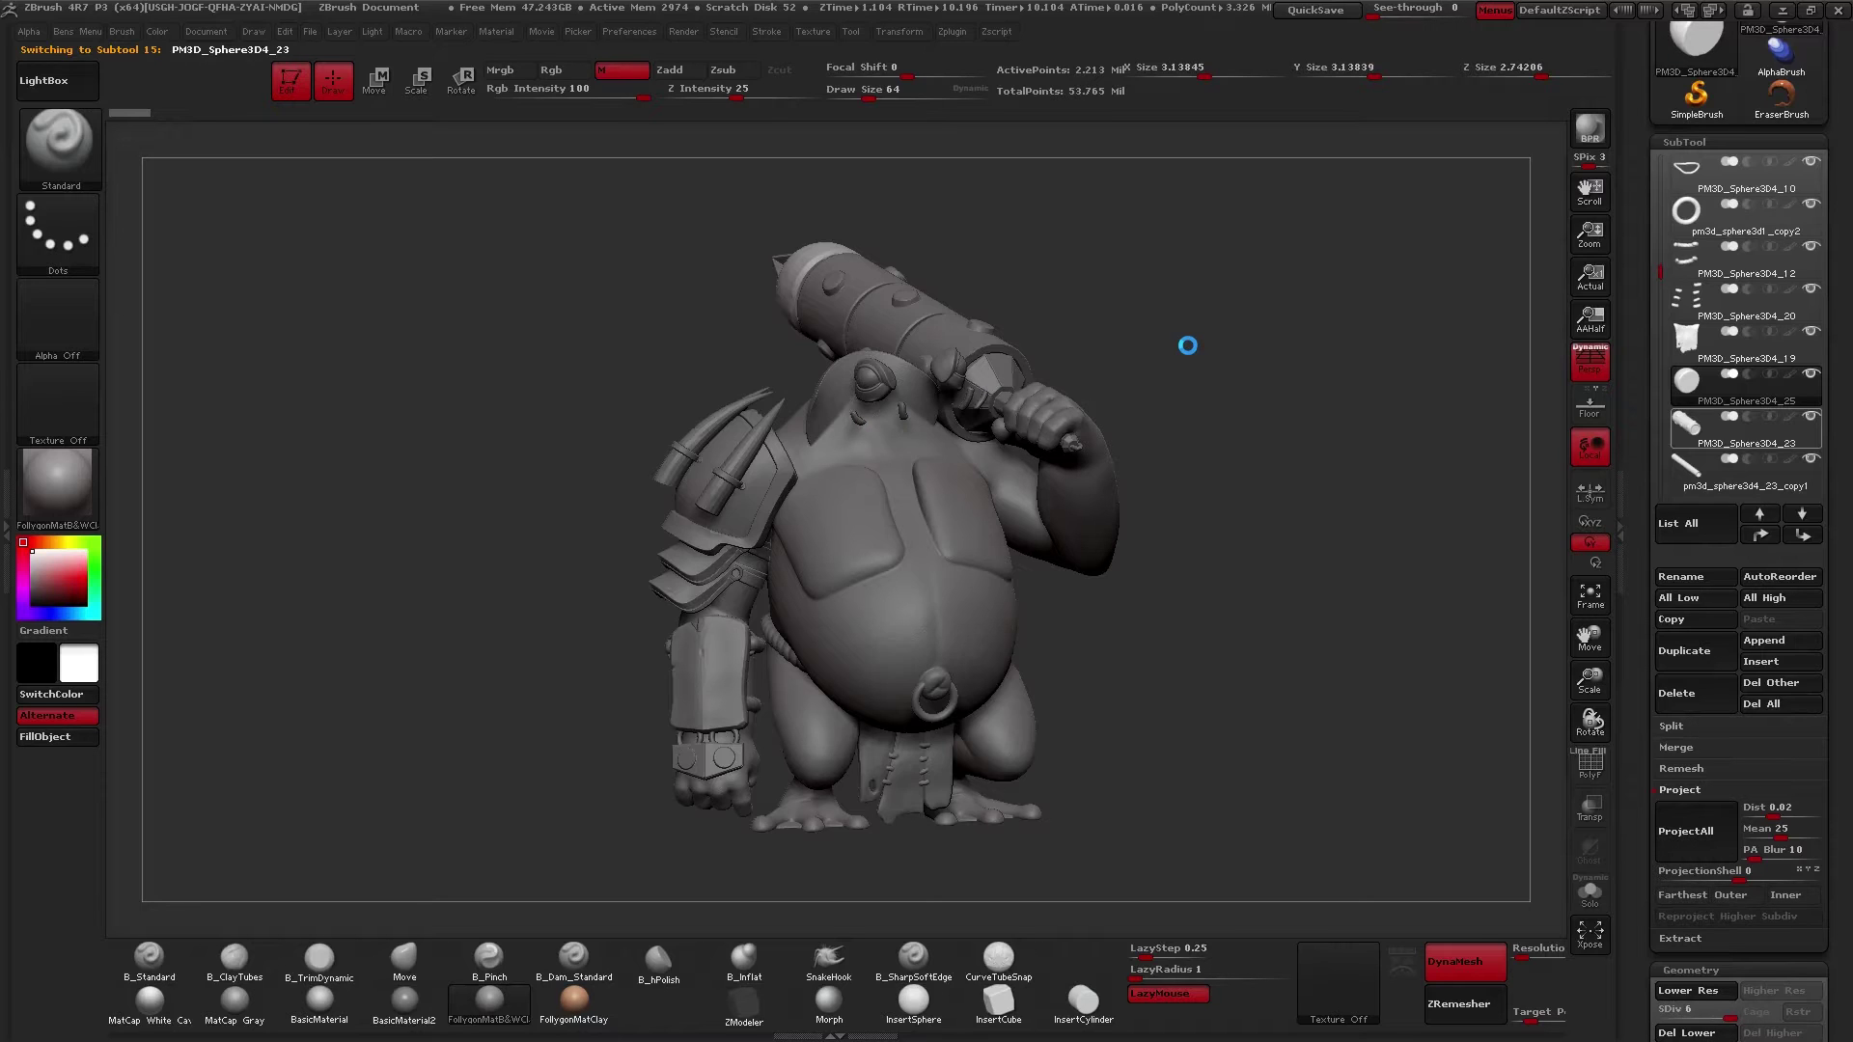
- Hide the top shoulder plate, the two horns mounted on it and the small horn fasteners
left_click_drag(1189, 344, 786, 478)
right_click_drag(685, 506, 808, 469, "alt")
left_click(551, 446, "alt")
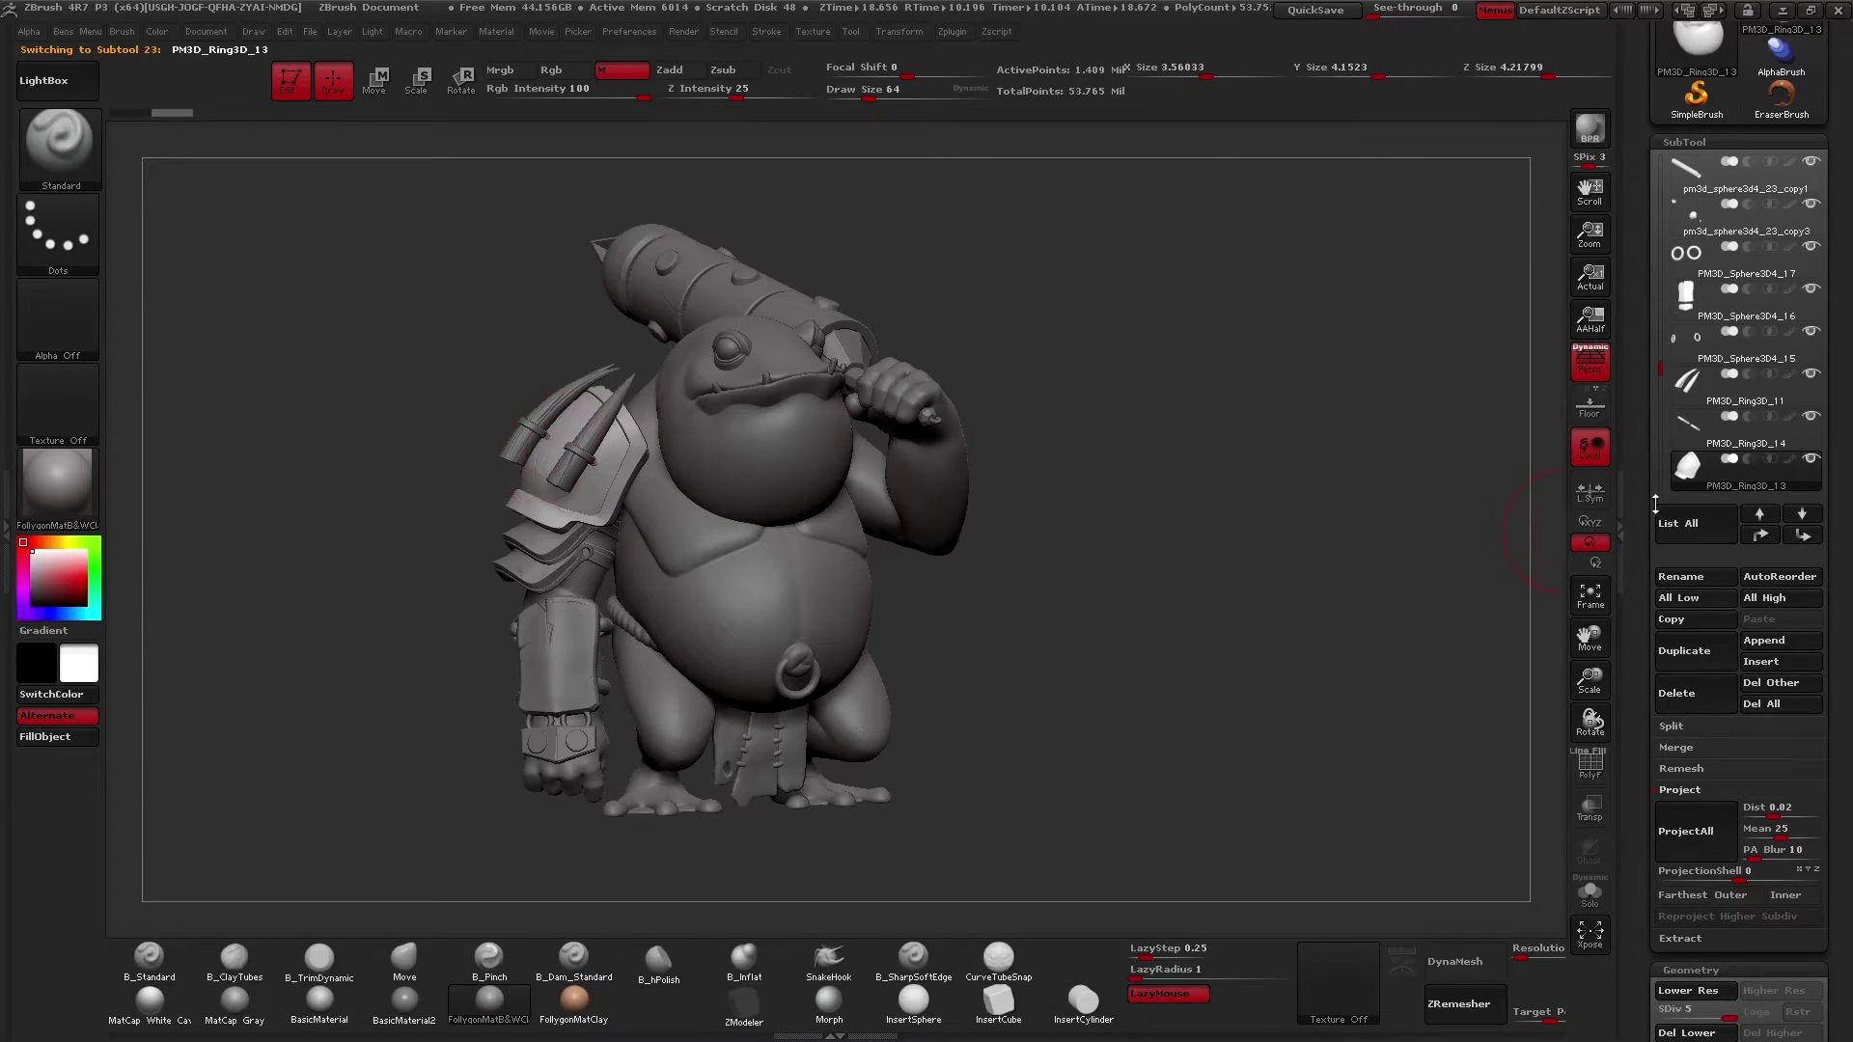
mouse_move(1686, 423)
left_click(1687, 381)
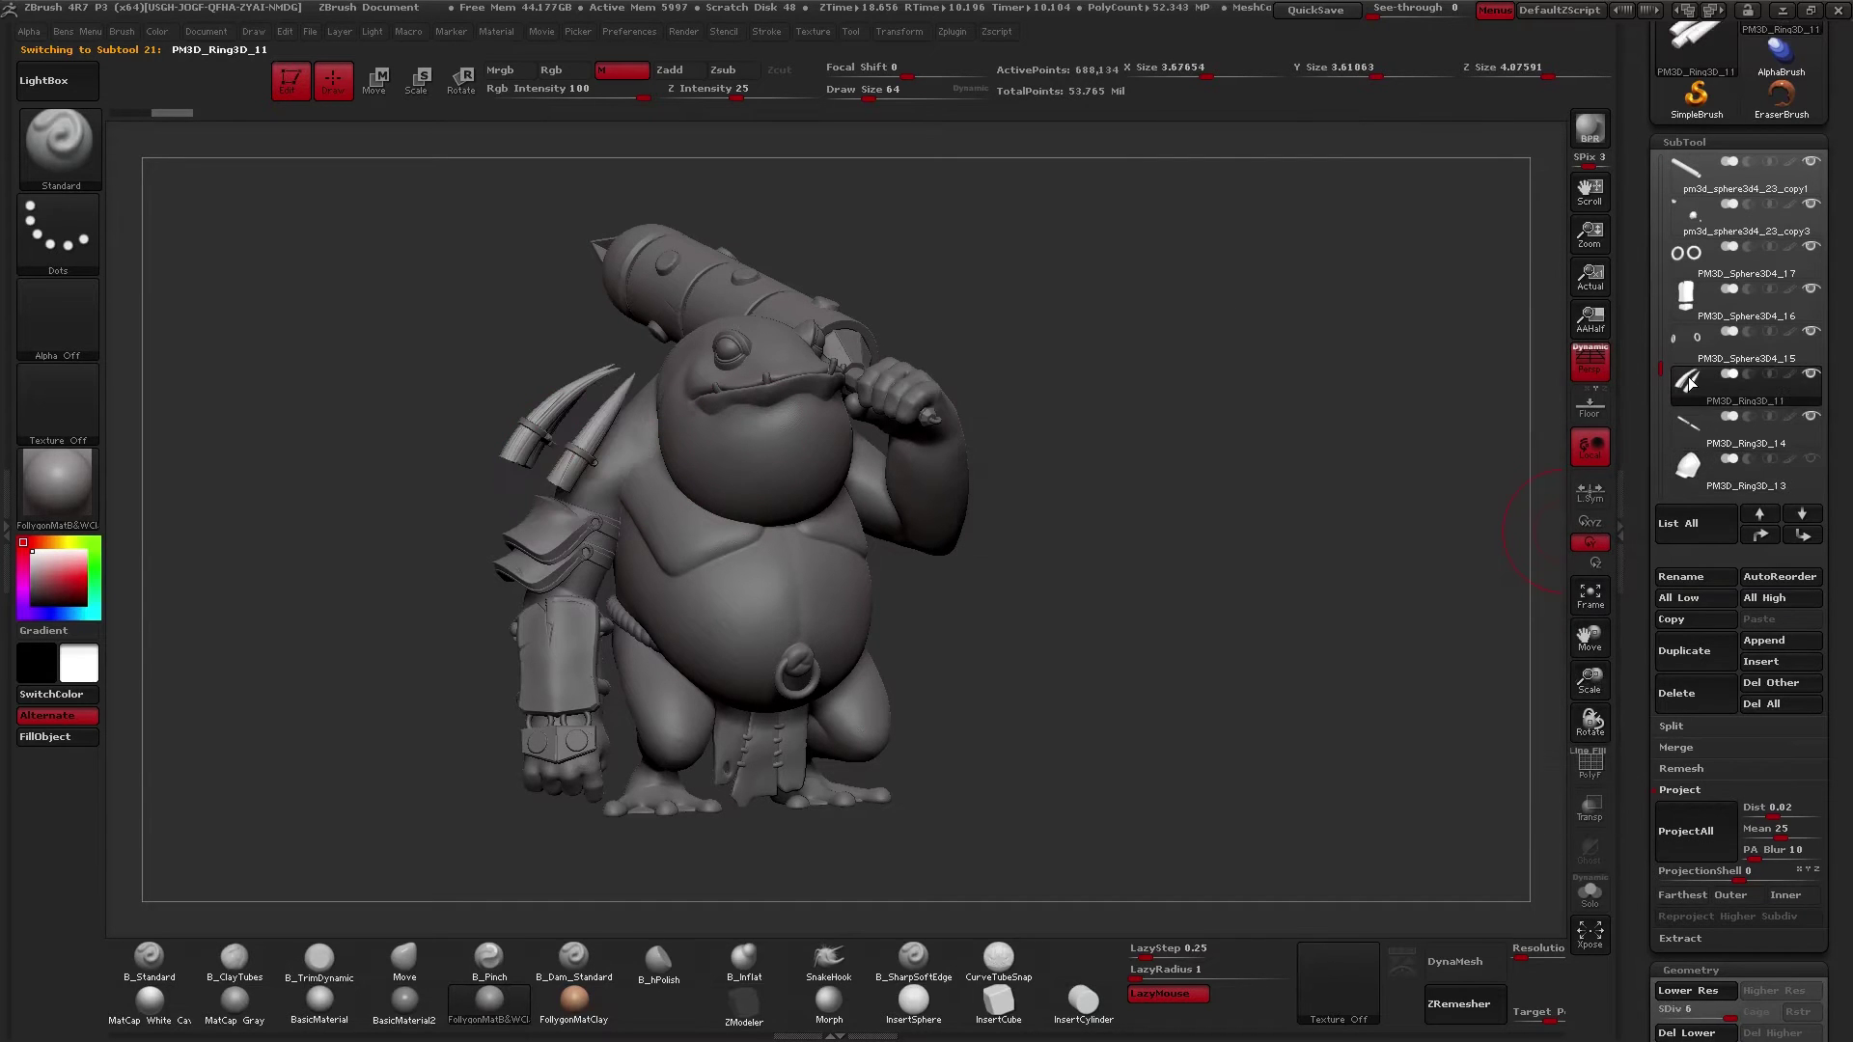
left_click(1684, 426)
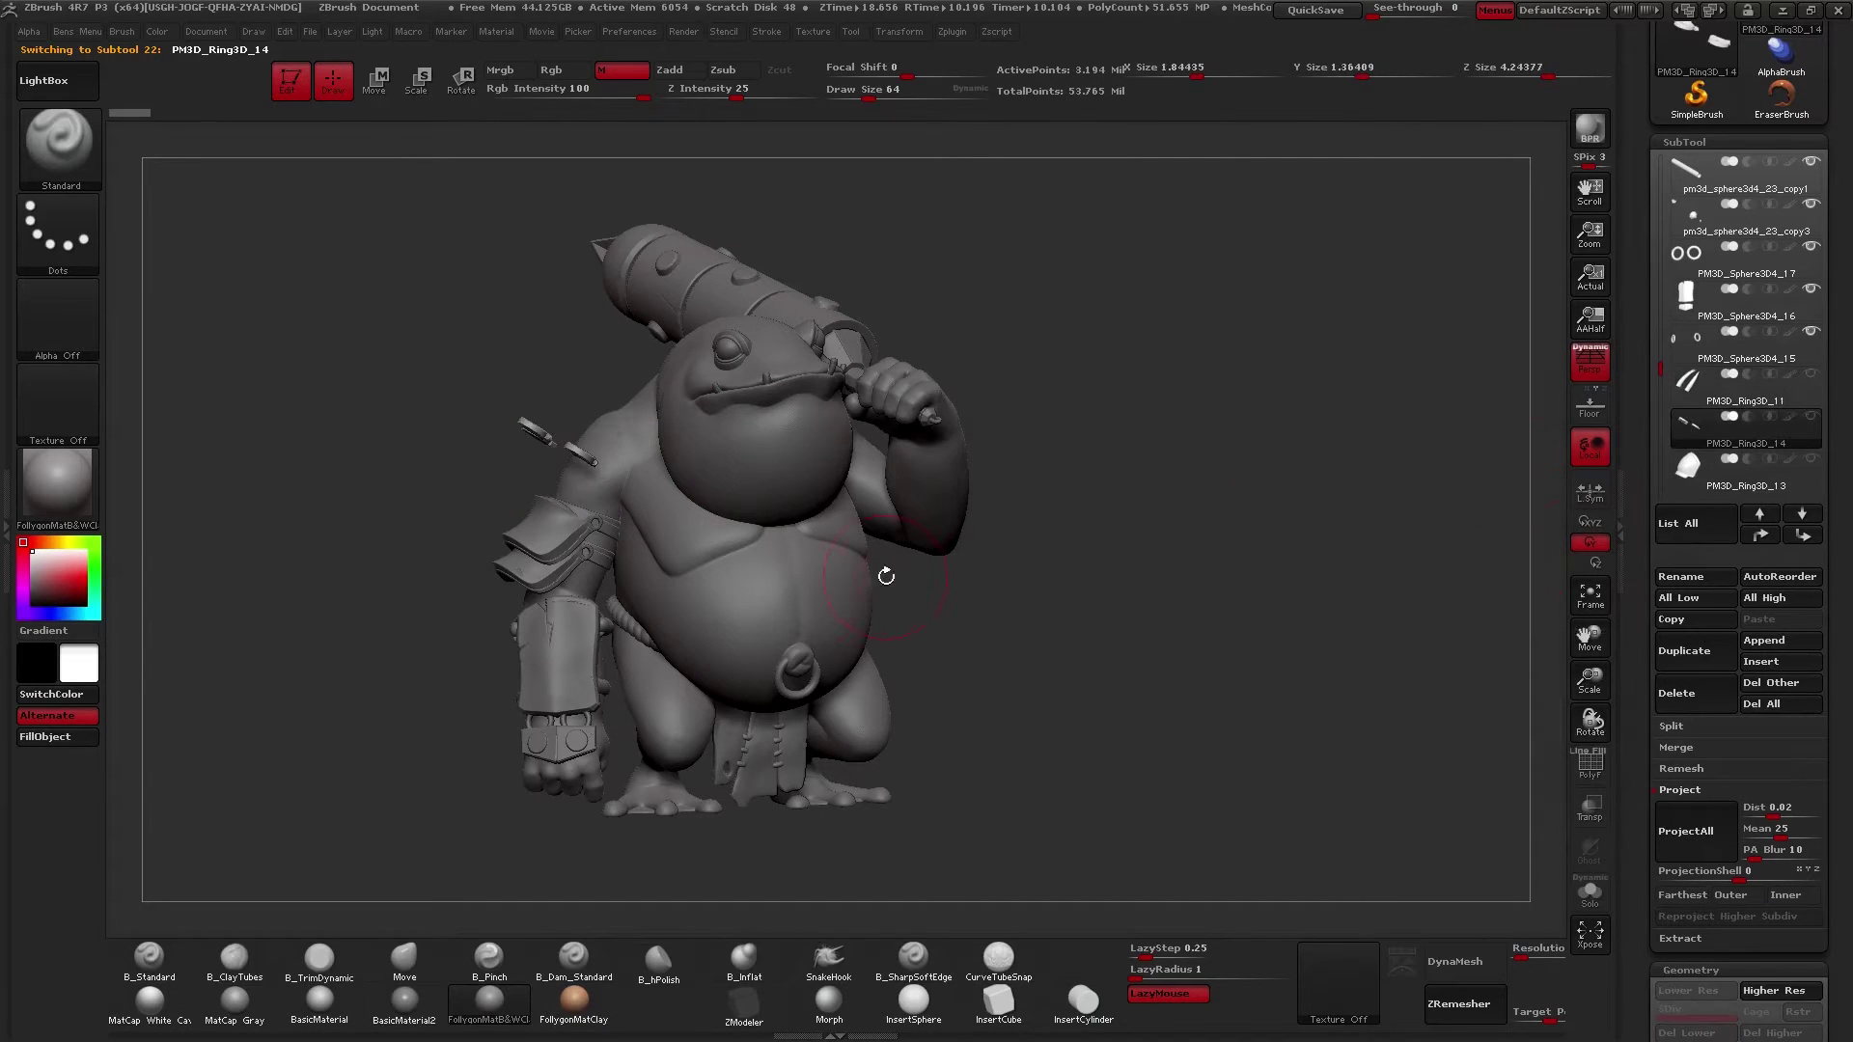
- Hide the two lower shoulder plates and the pair of straps around the upper arm
left_click(521, 556, "alt")
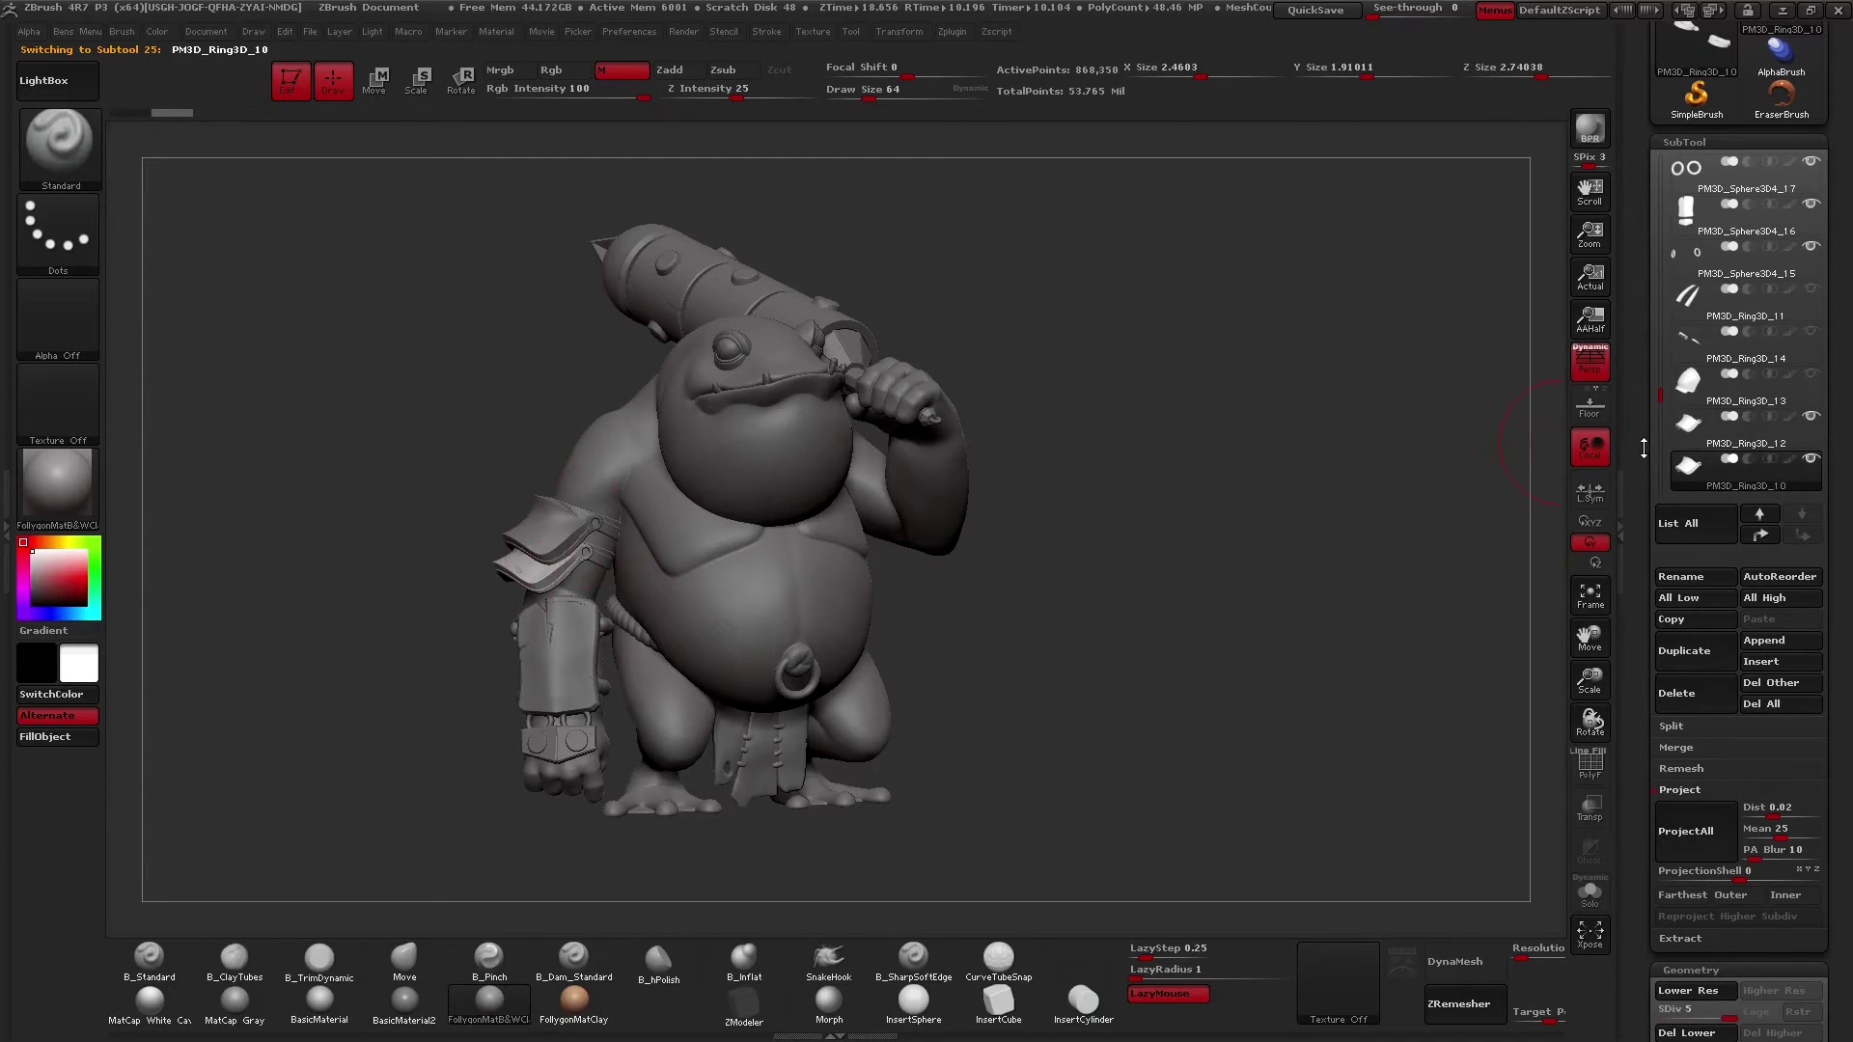
left_click(1687, 426)
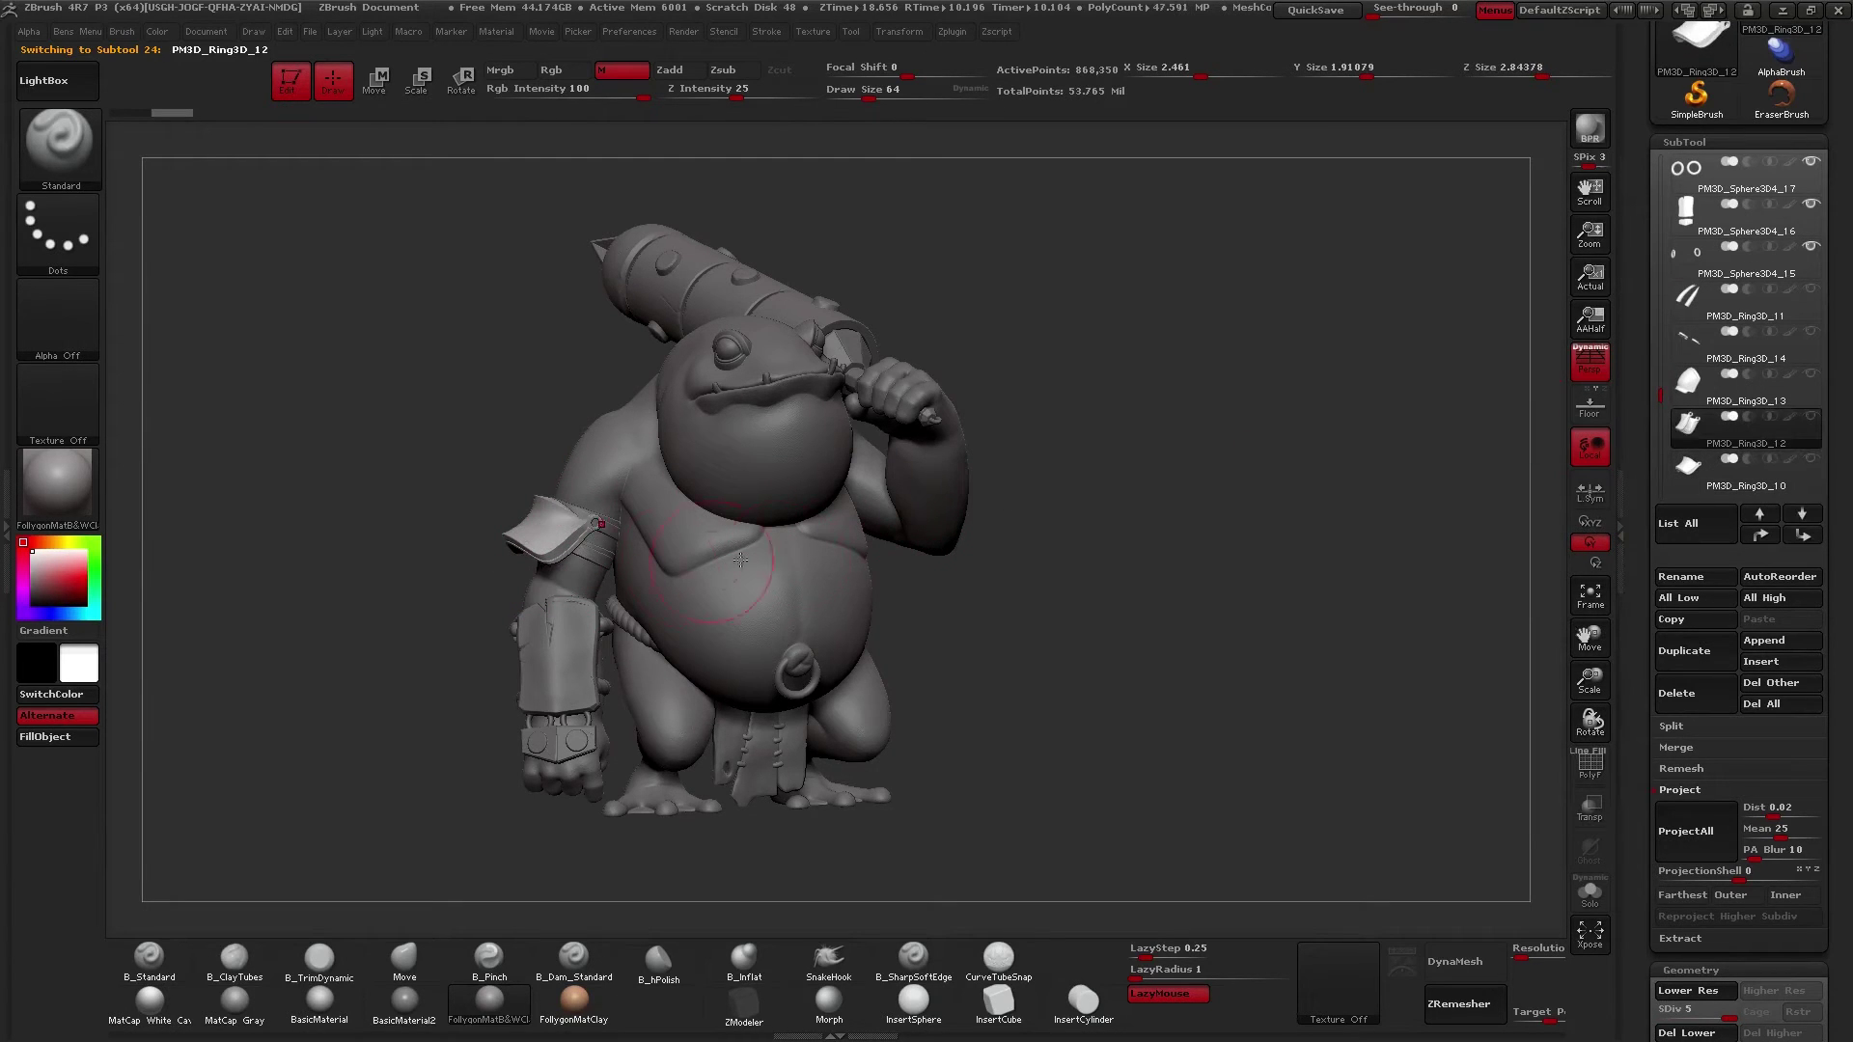
left_click(611, 522, "alt")
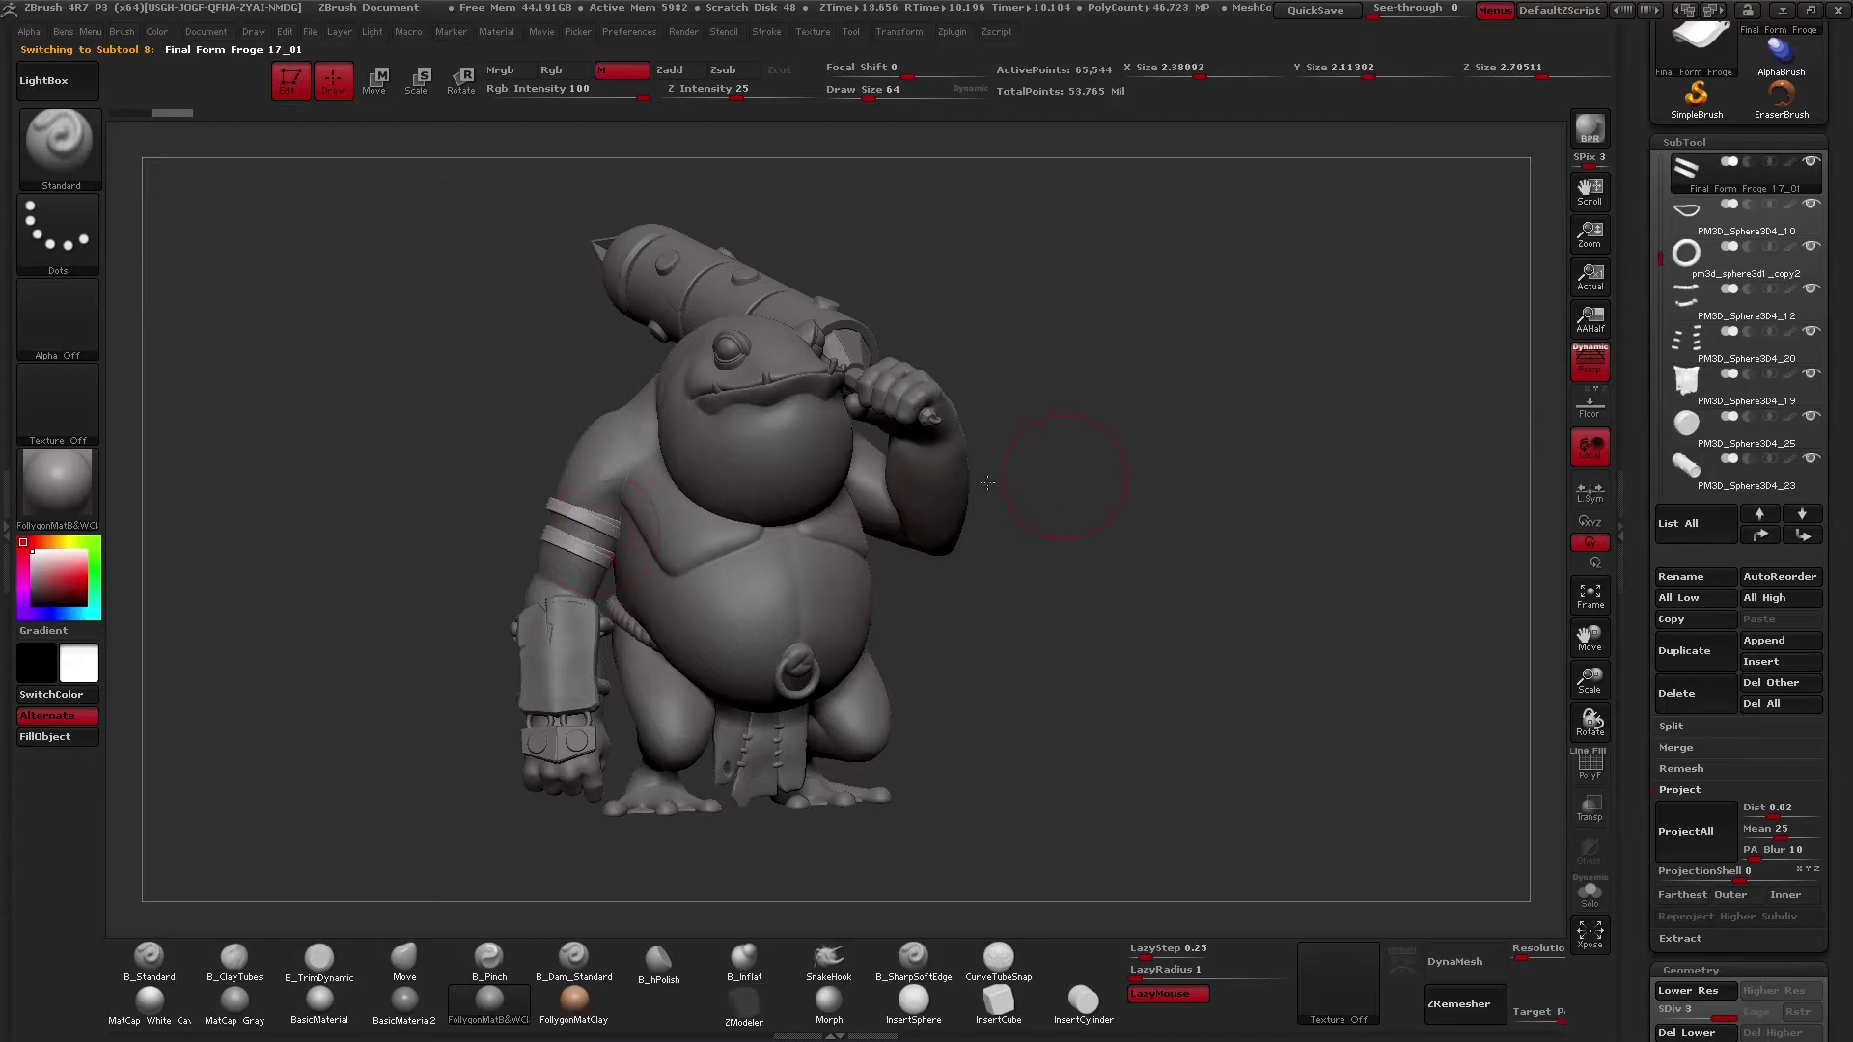
left_click(1811, 162)
- Hide the forearm bracer, its ropes, the navel ring and the waist rope
left_click(541, 629, "alt")
left_click_drag(463, 598, 984, 481)
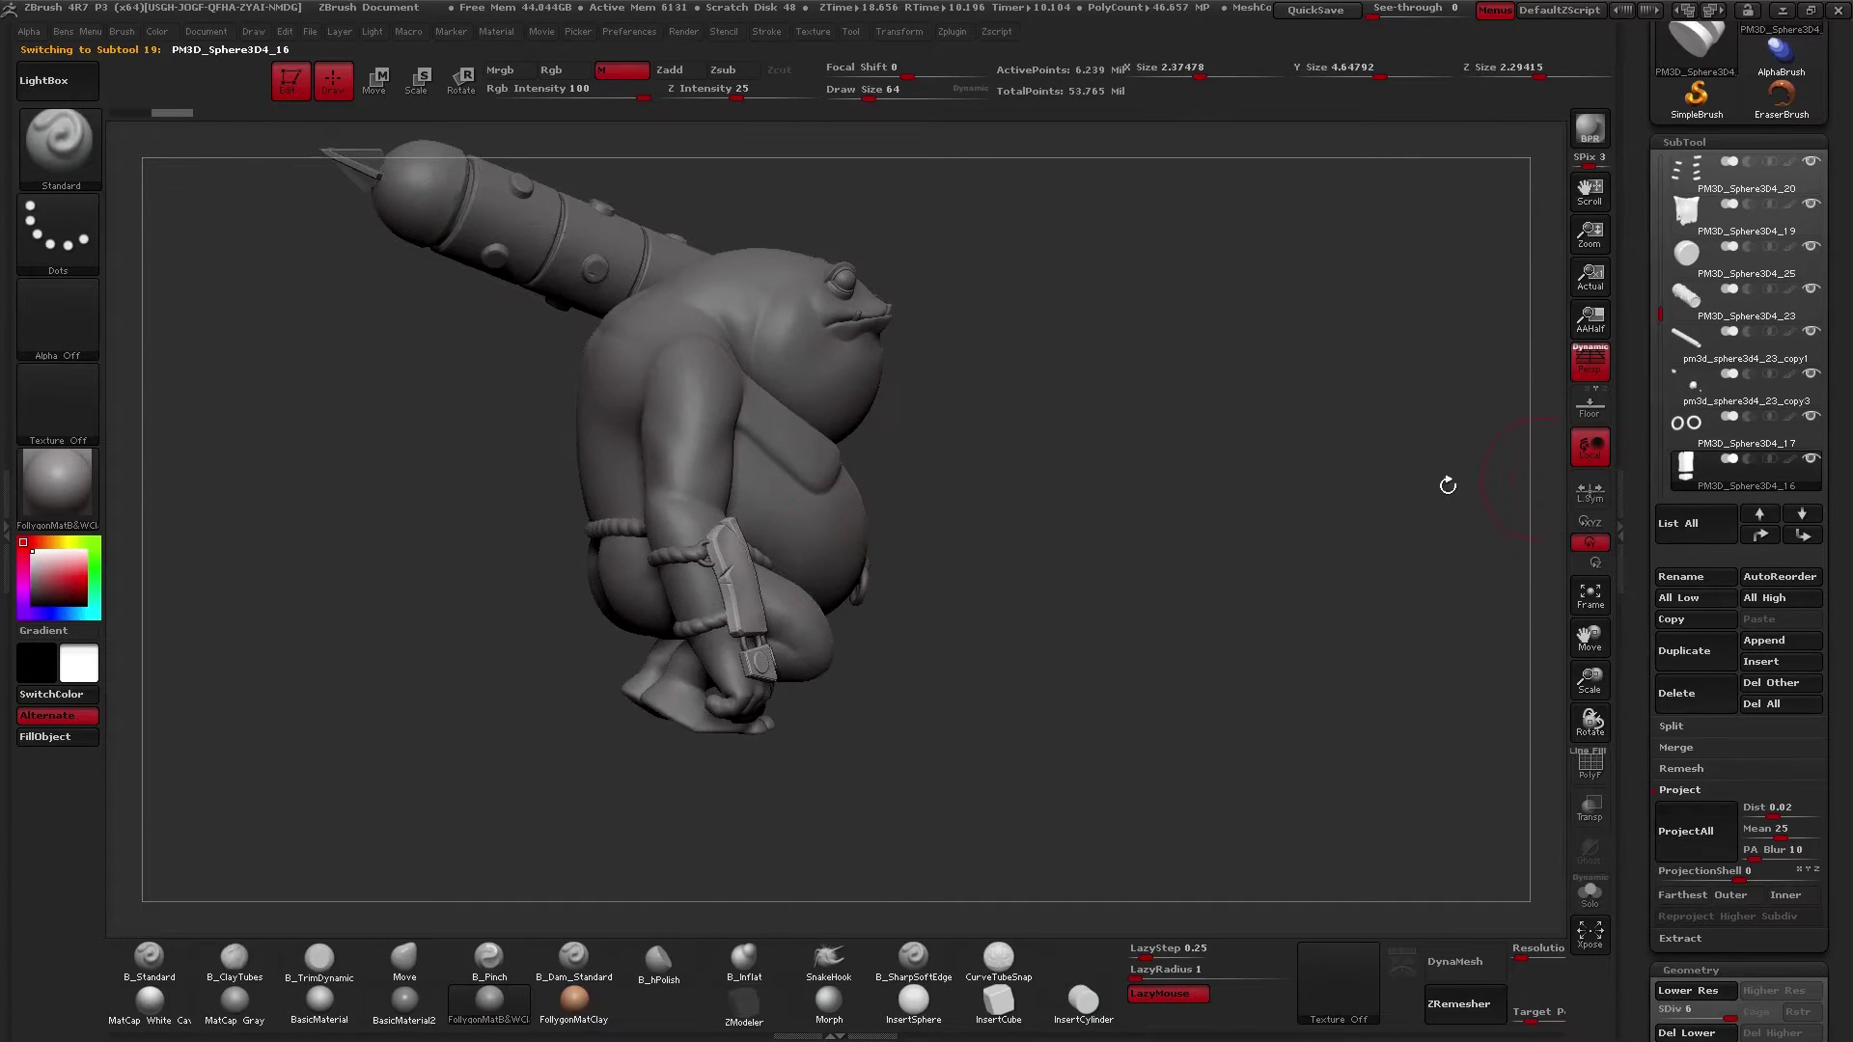
left_click(675, 567, "alt")
left_click(691, 554, "alt")
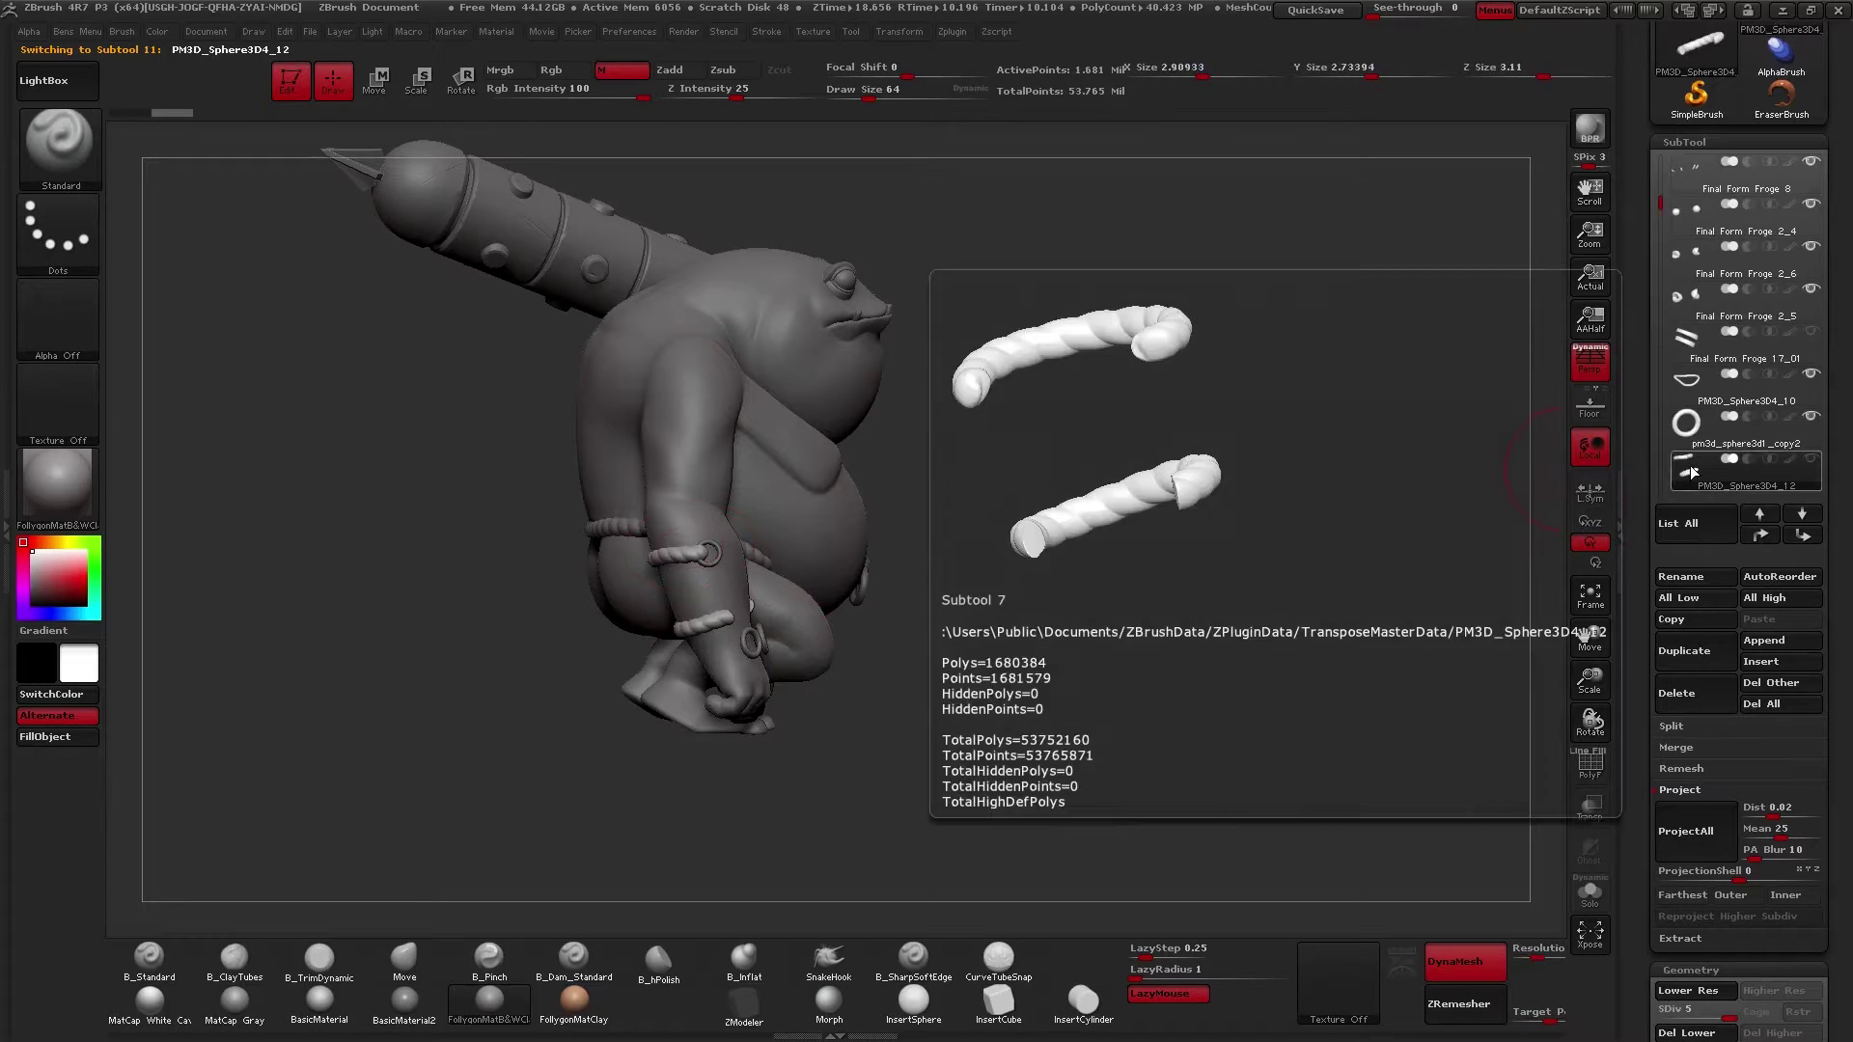
left_click(1684, 429)
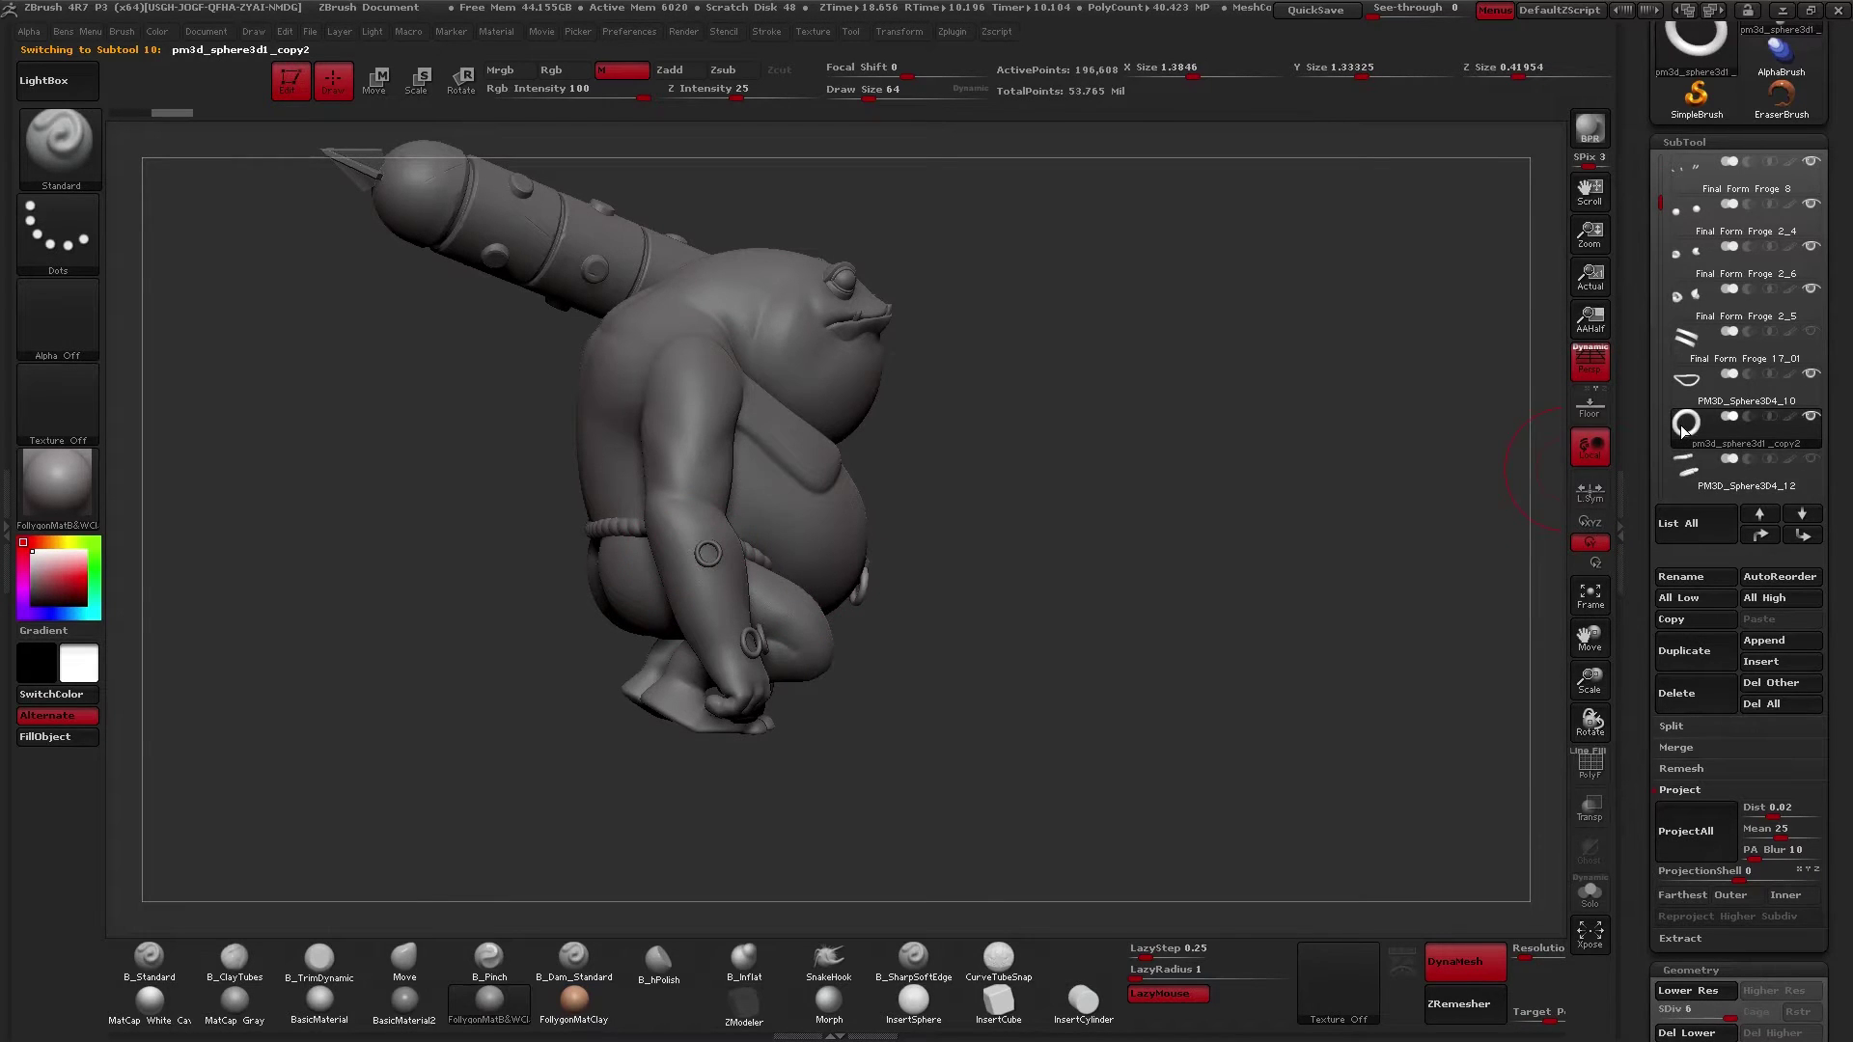
left_click(1691, 382)
- Hide the loincloth, its stitches and the small rings left around the forearm
left_click_drag(1207, 521, 907, 535)
left_click(866, 667, "alt")
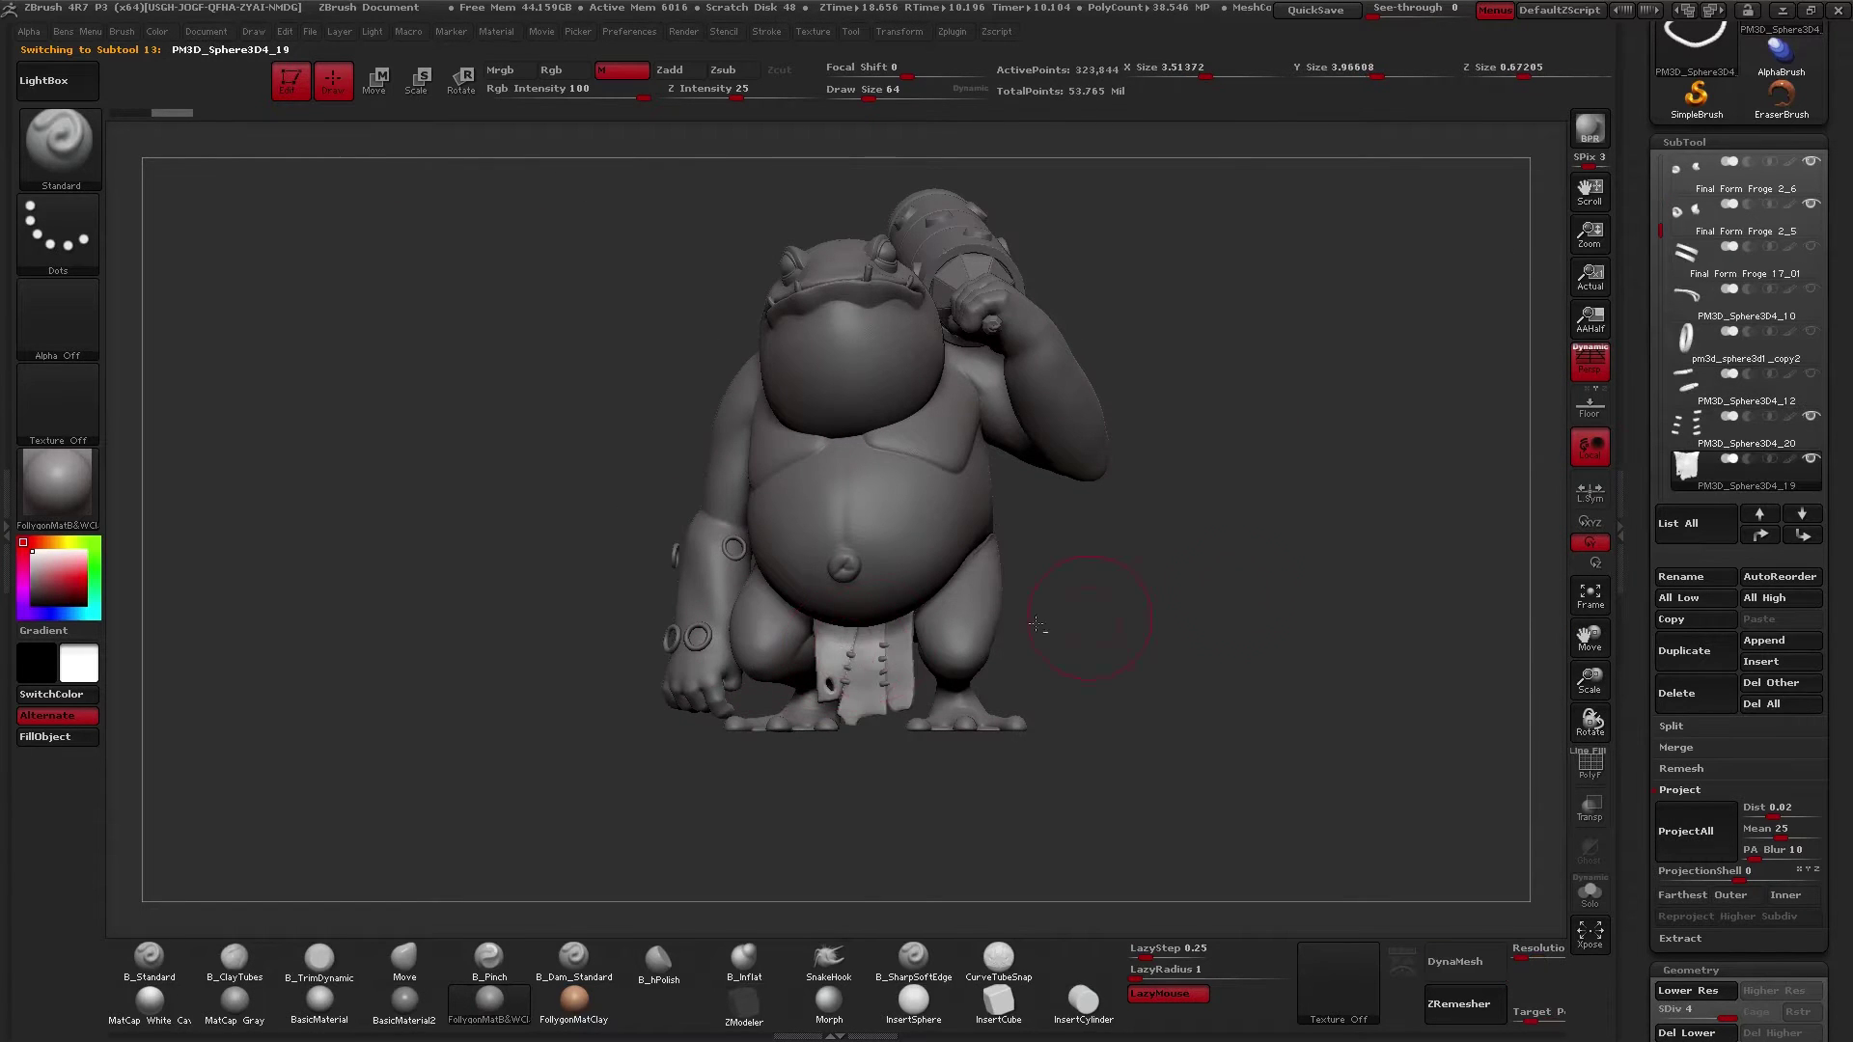
mouse_move(1688, 481)
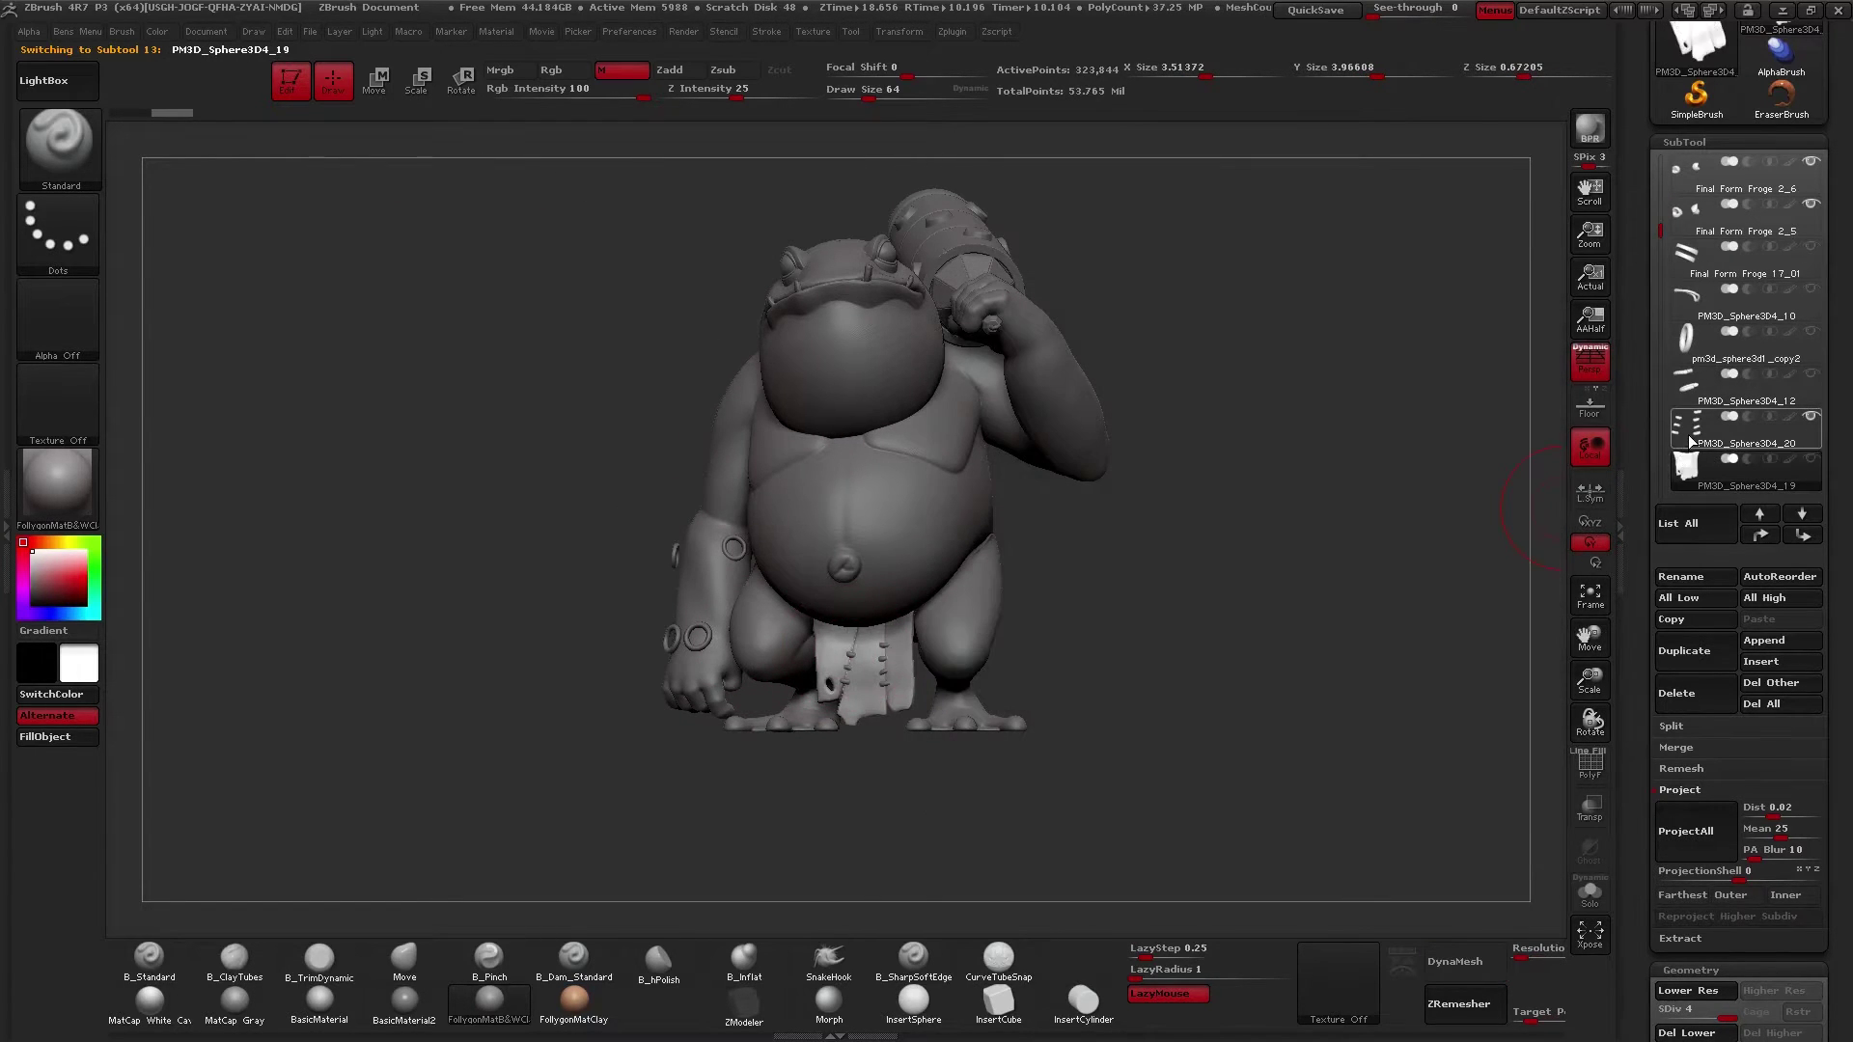
left_click(1688, 434)
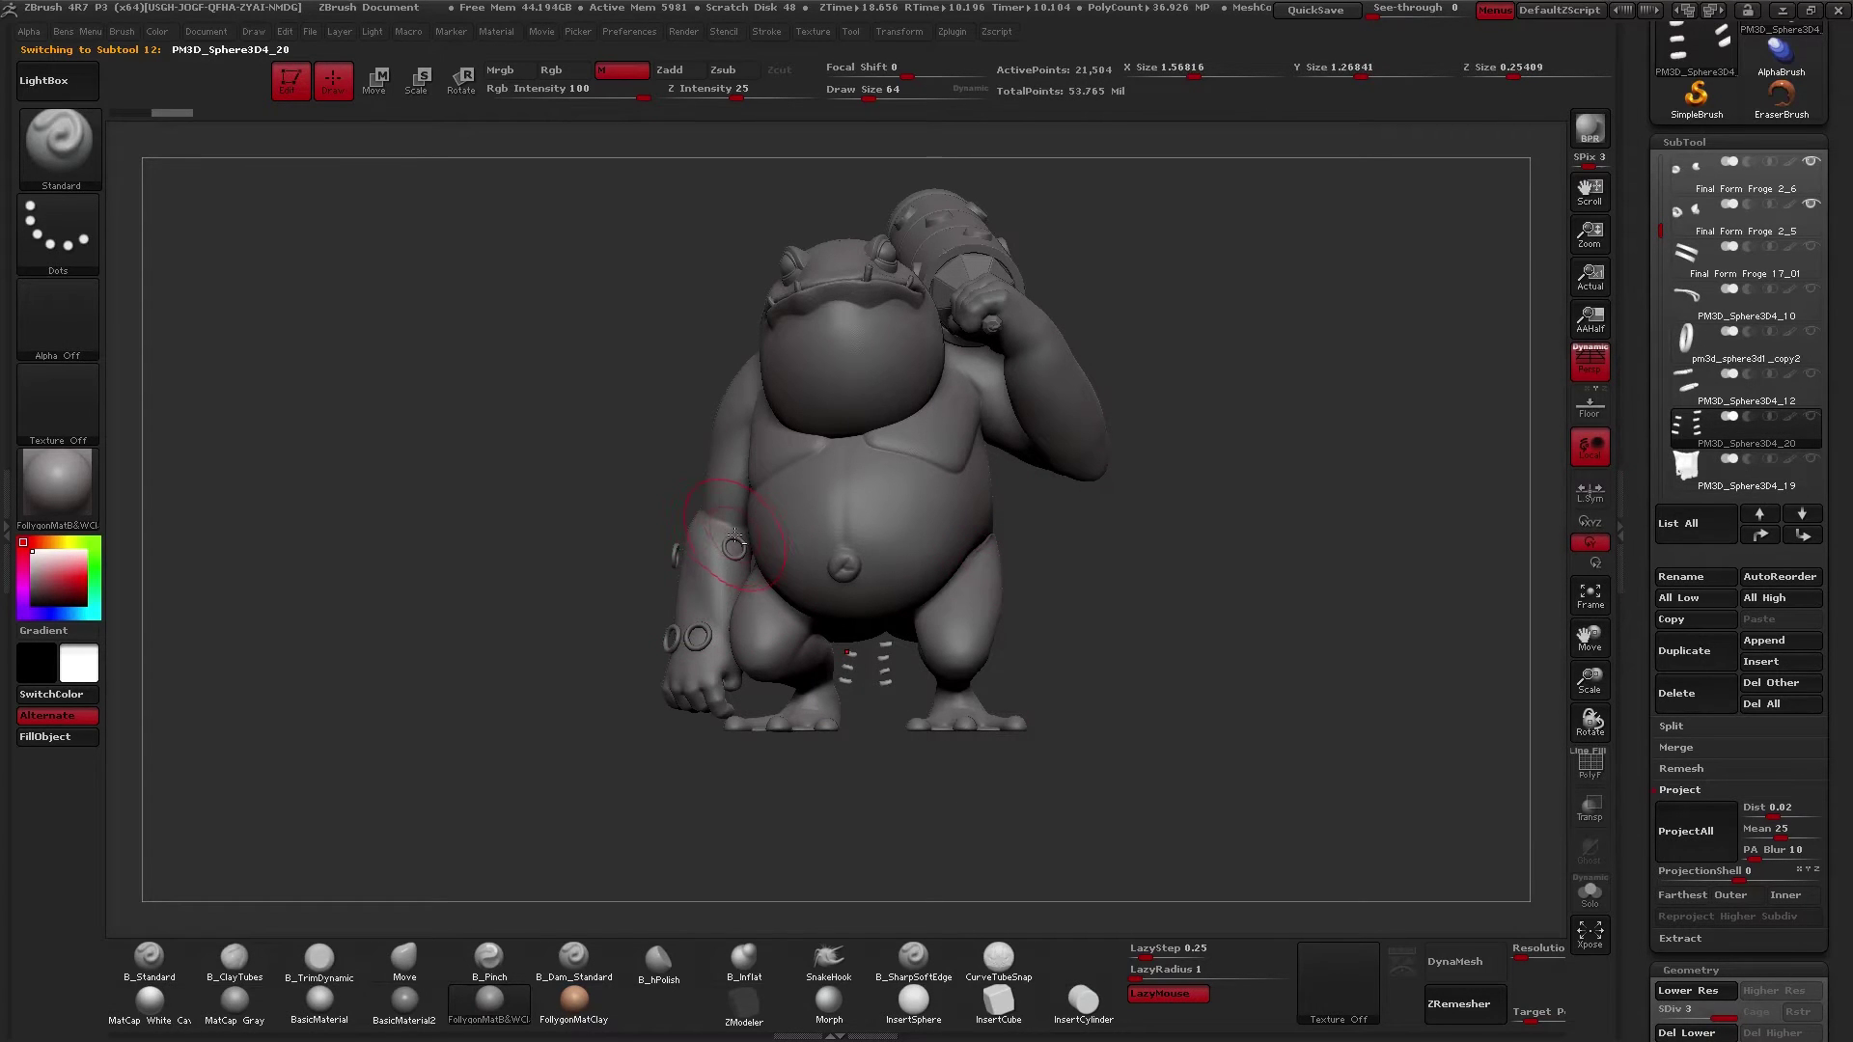
left_click(735, 546, "alt")
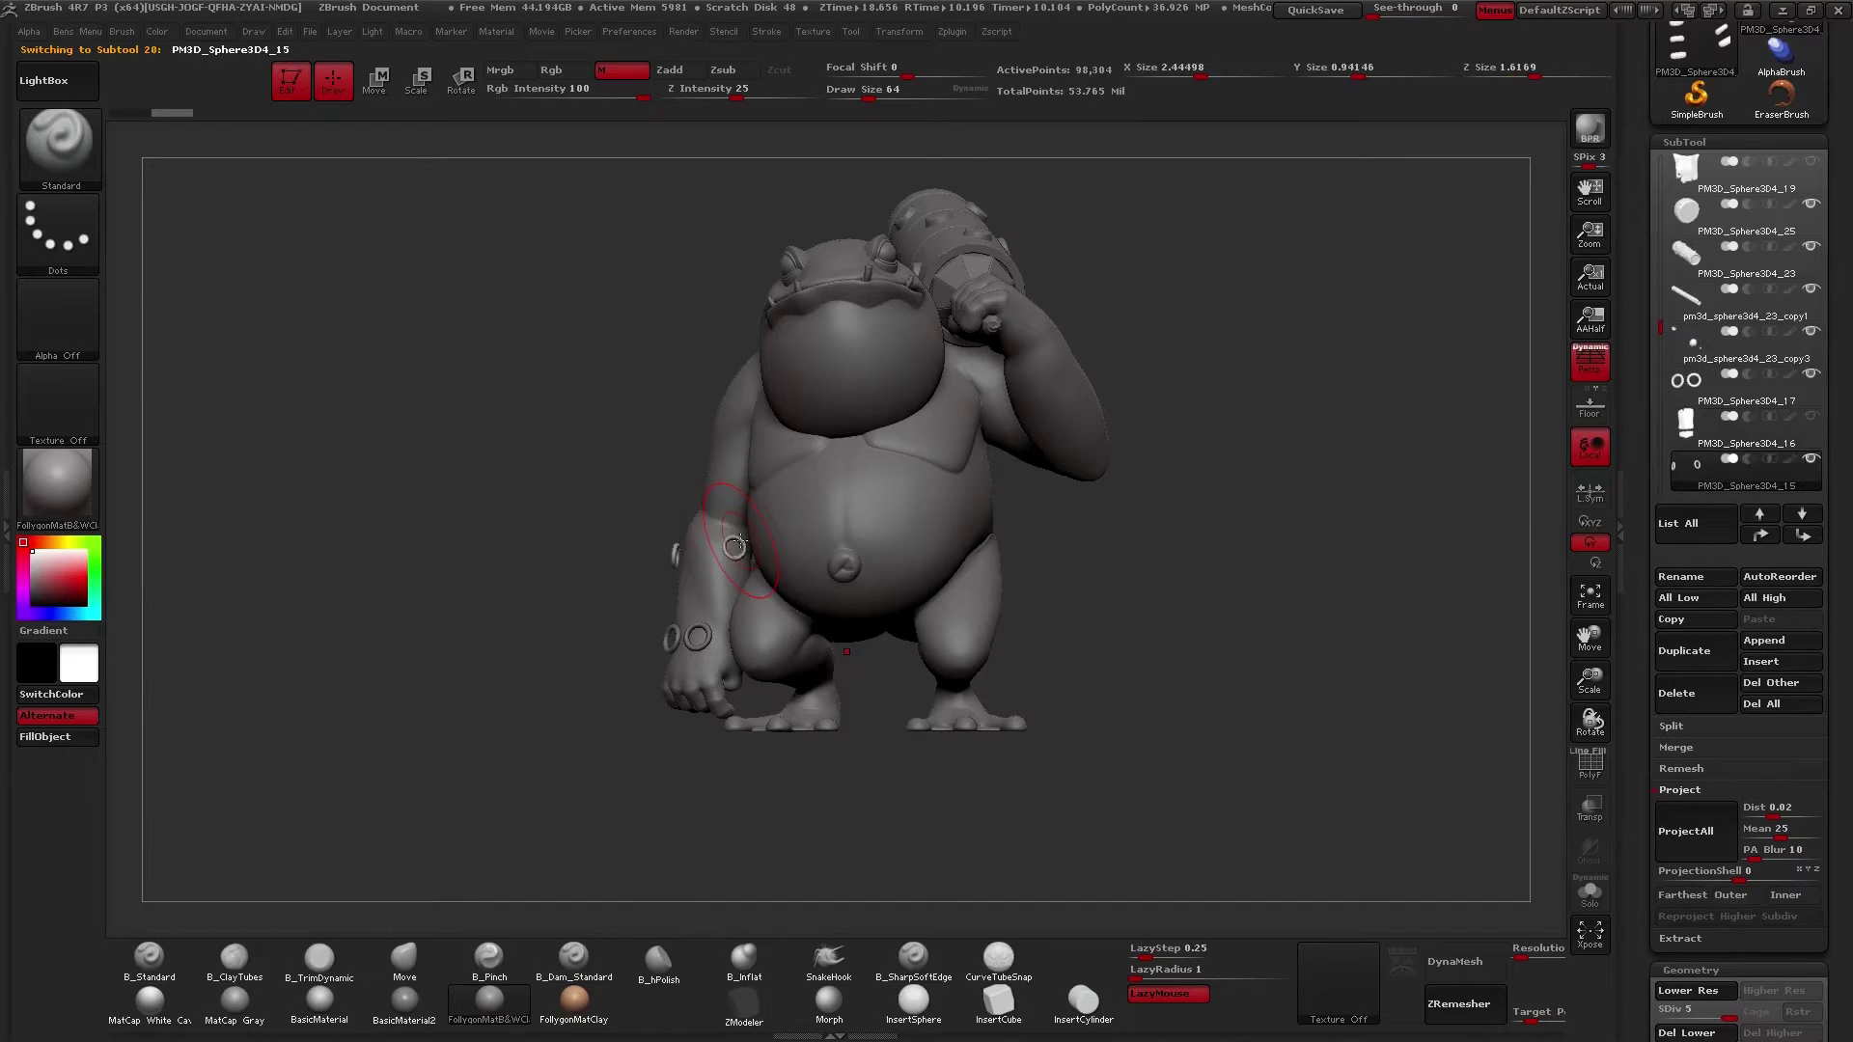
left_click(1695, 386)
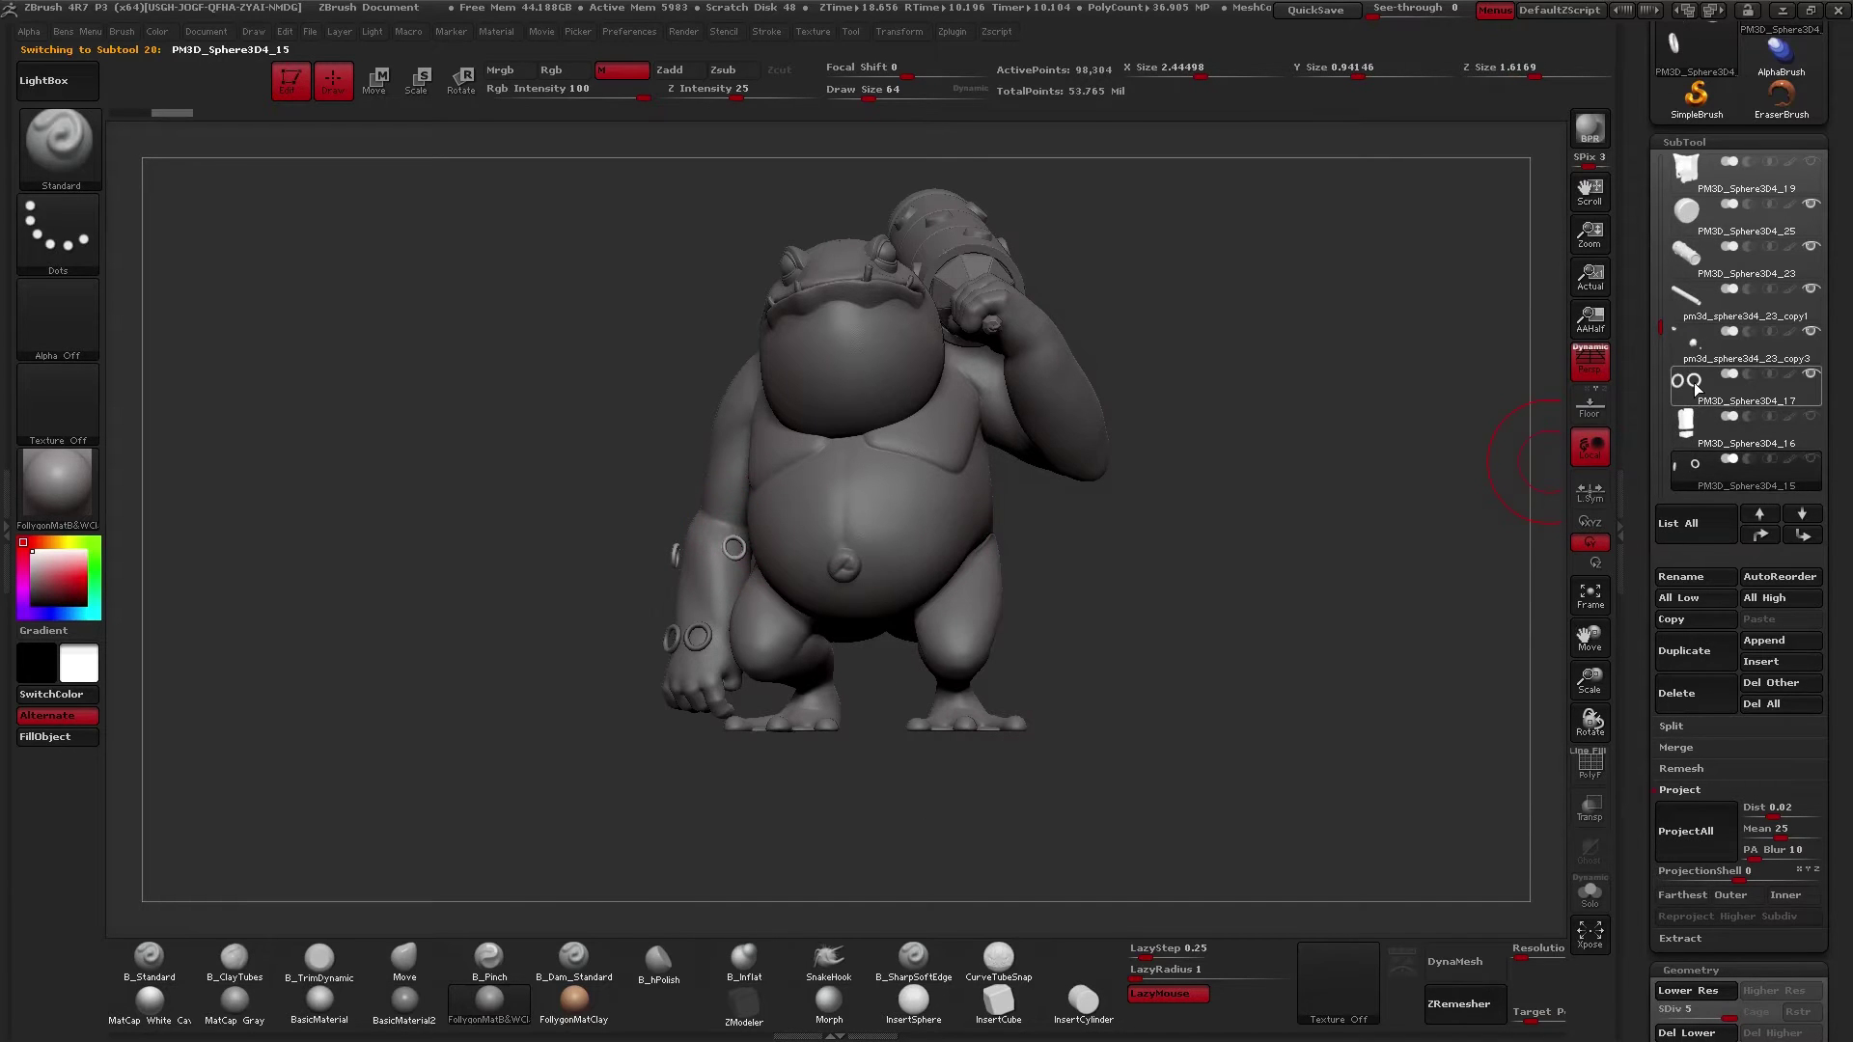
- Hide all subtools that make up the club, including its spikes, handle and end cap
left_click(1703, 355)
mouse_move(1166, 364)
left_mouse_down()
mouse_move(858, 396)
mouse_move(845, 488)
mouse_move(874, 482)
left_mouse_up()
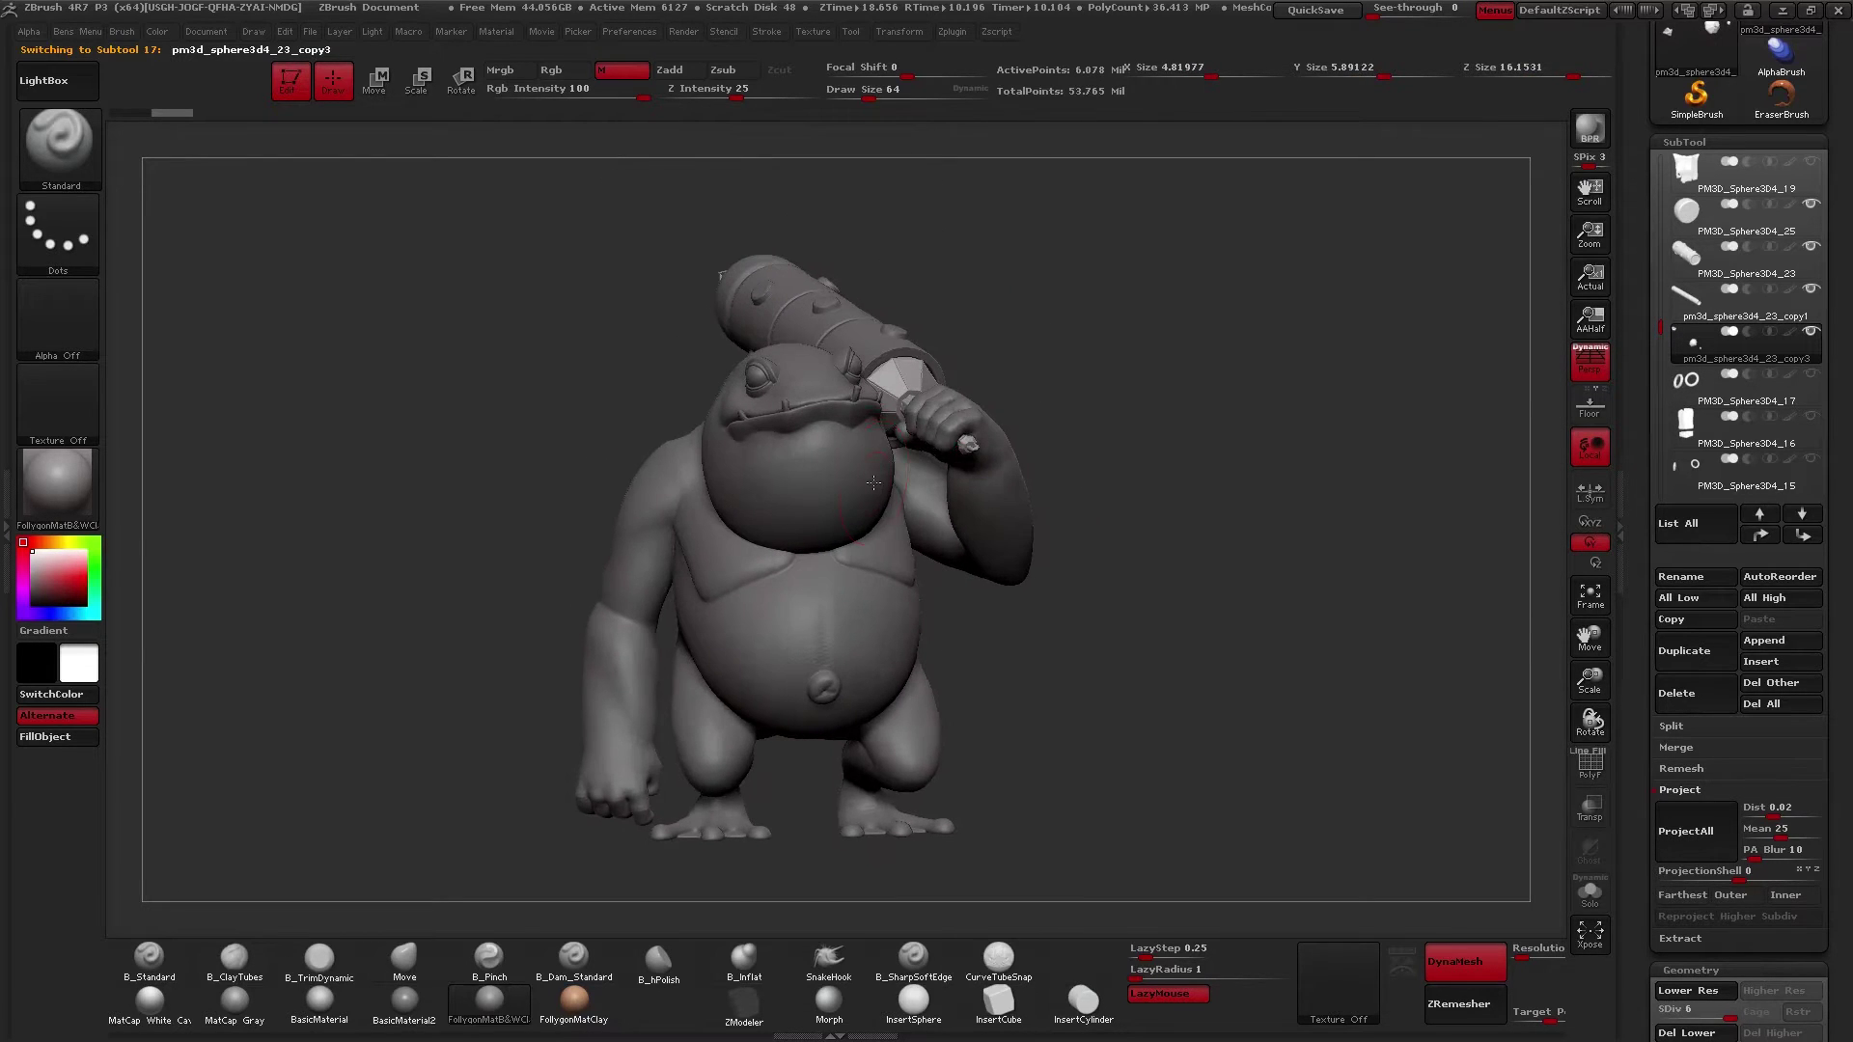
mouse_move(1689, 333)
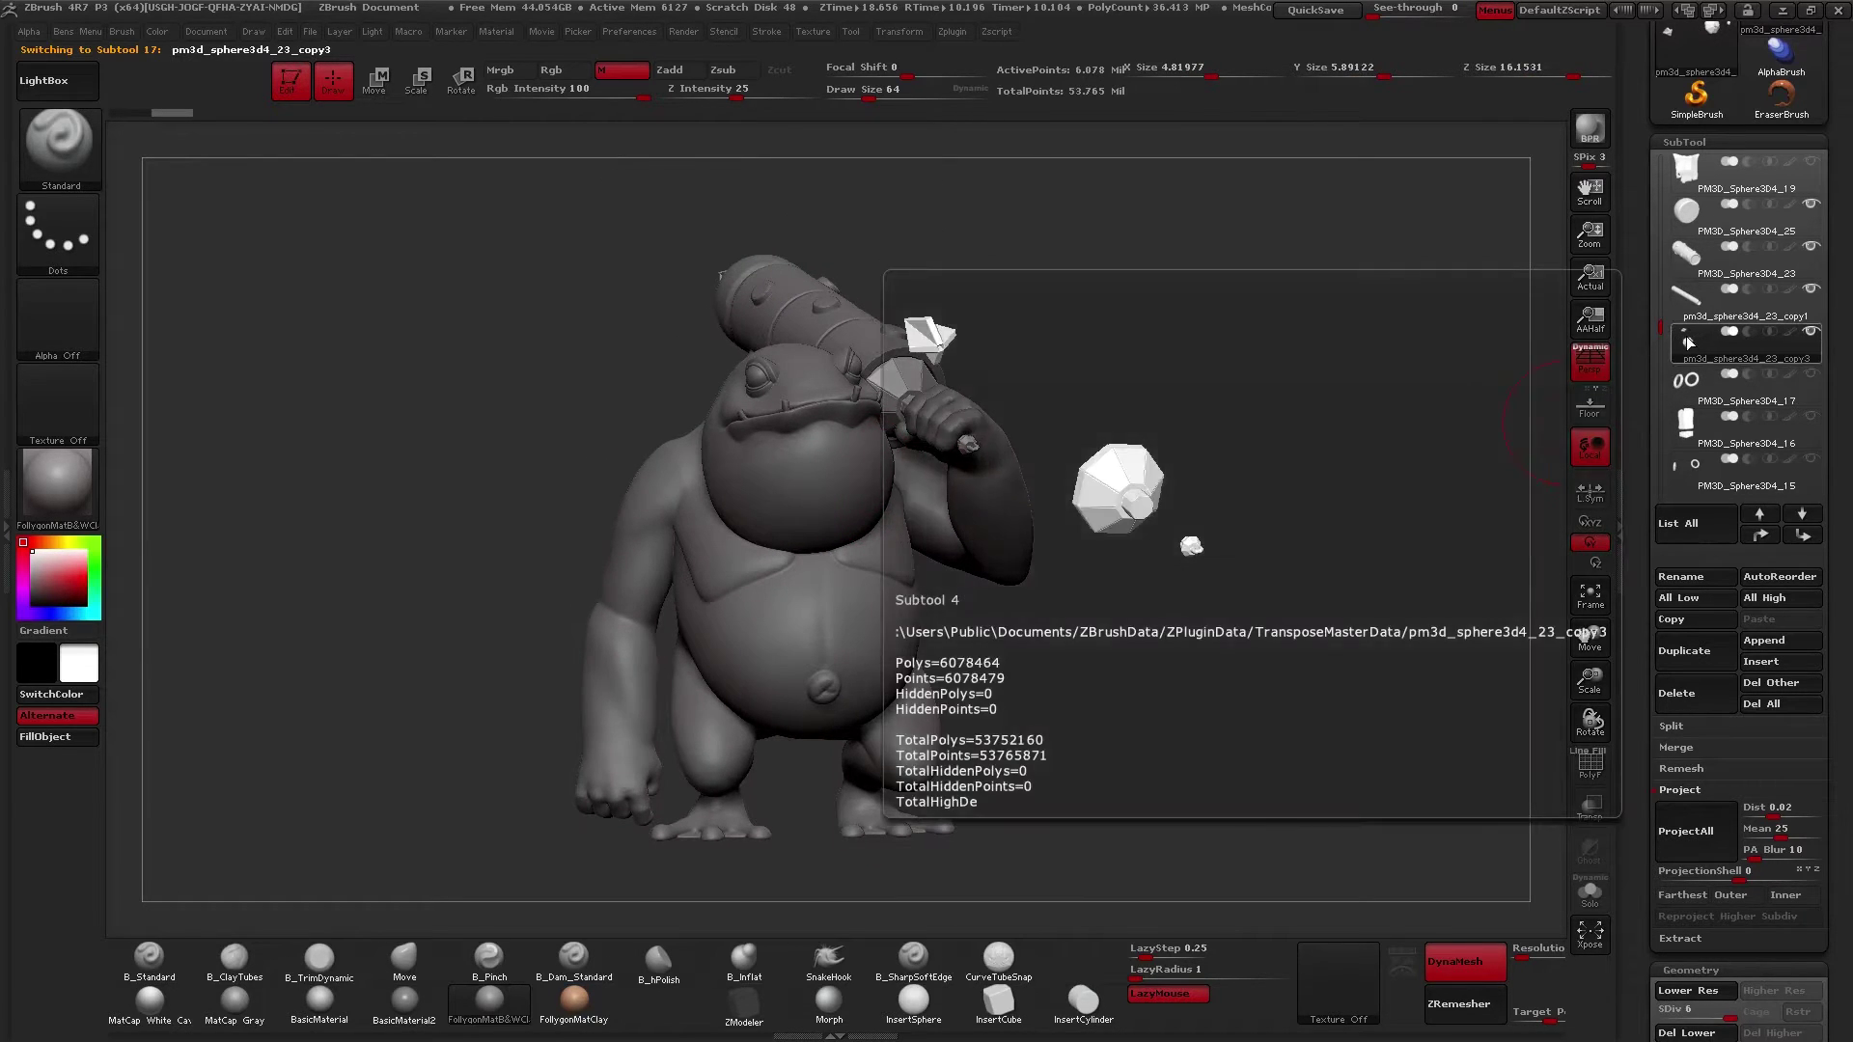
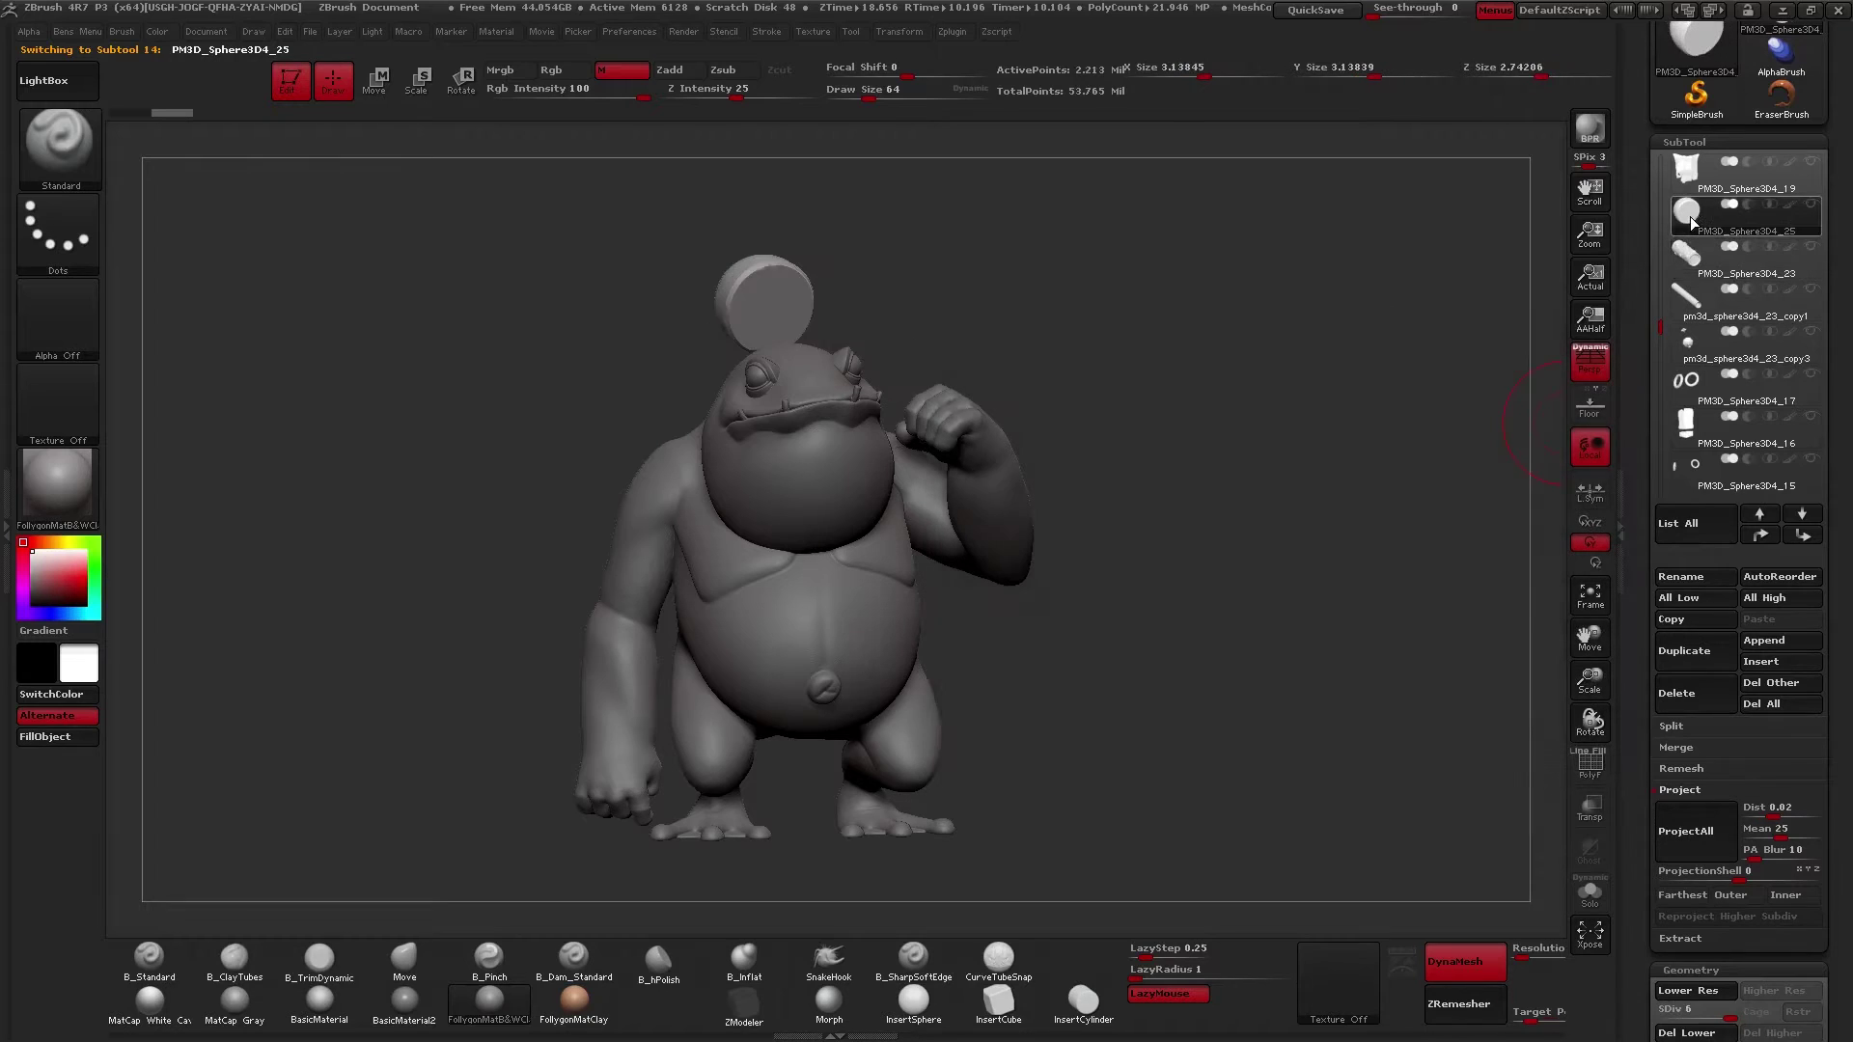
- Inspect the stripped frog from the side and front and make the torso and arms the active subtool
left_click(831, 476, "alt")
right_click_drag(831, 477, 950, 482)
right_click_drag(736, 447, 931, 166)
right_click_drag(656, 394, 821, 397)
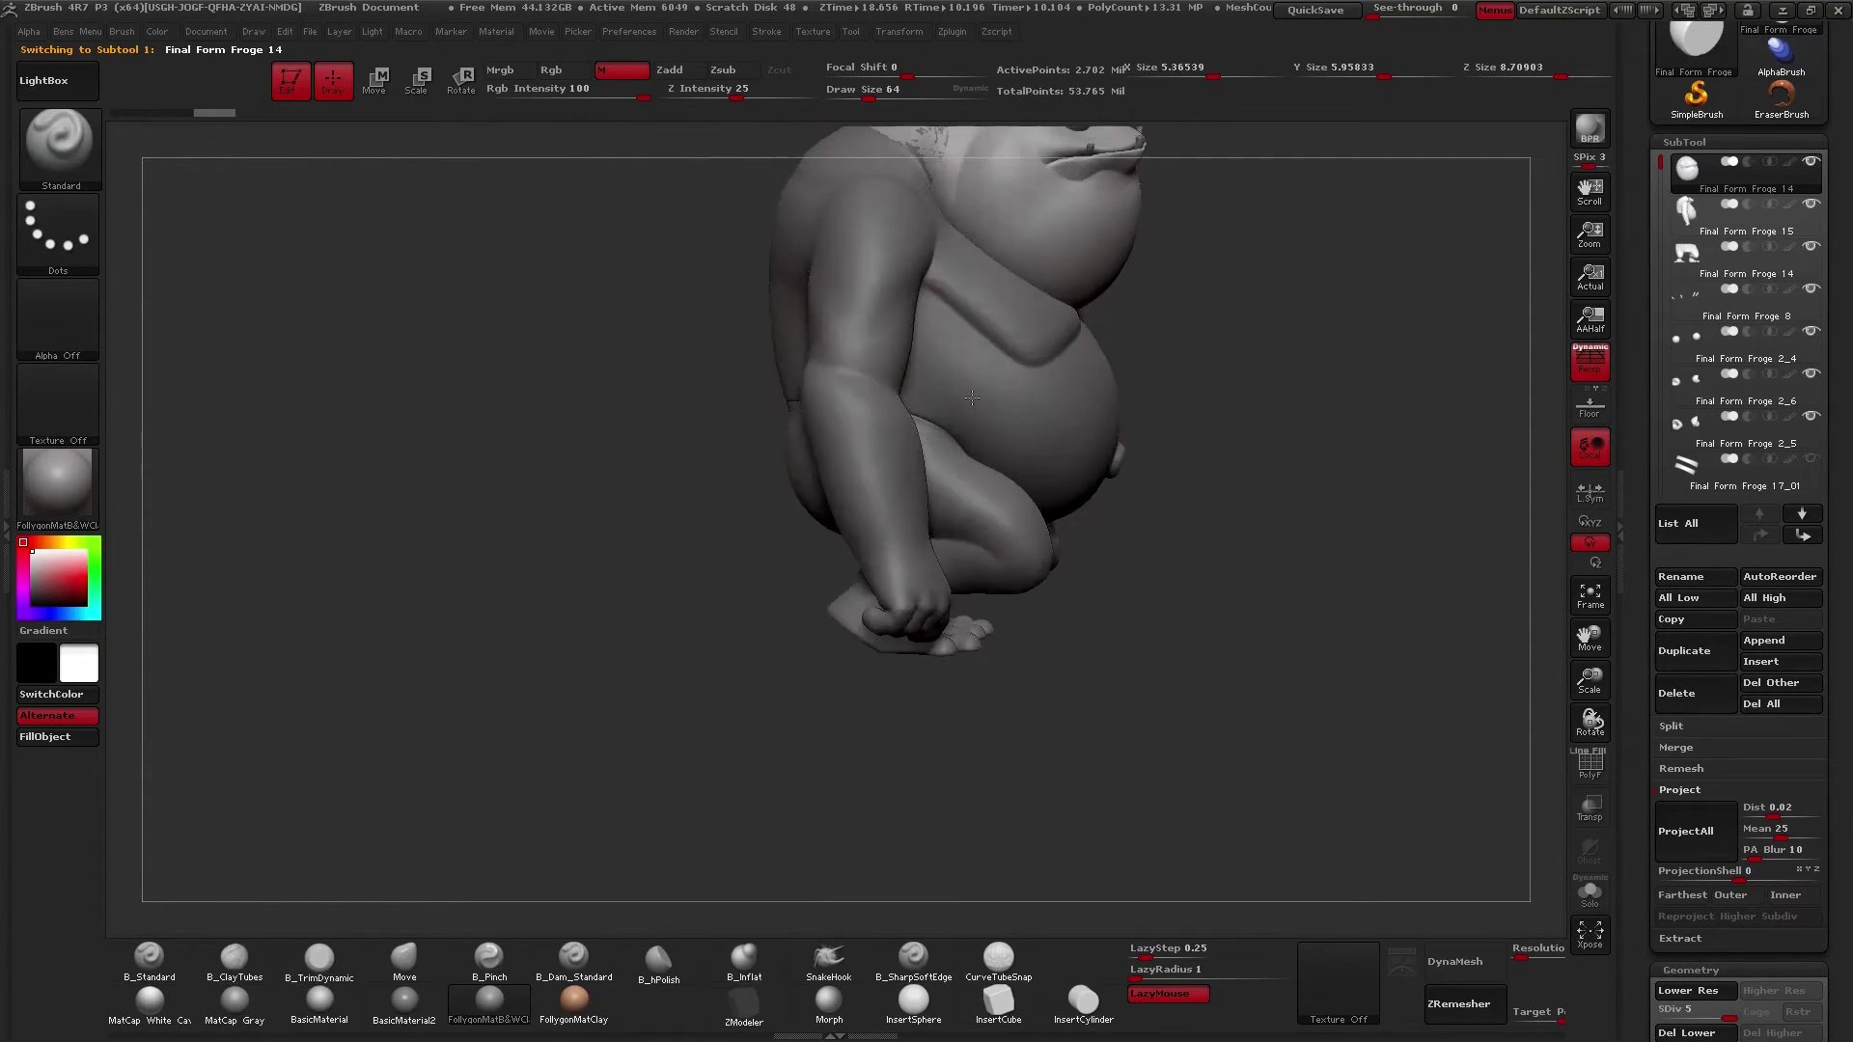
left_click(931, 373, "alt")
right_click_drag(938, 369, 994, 369)
right_click_drag(994, 369, 994, 489, "alt")
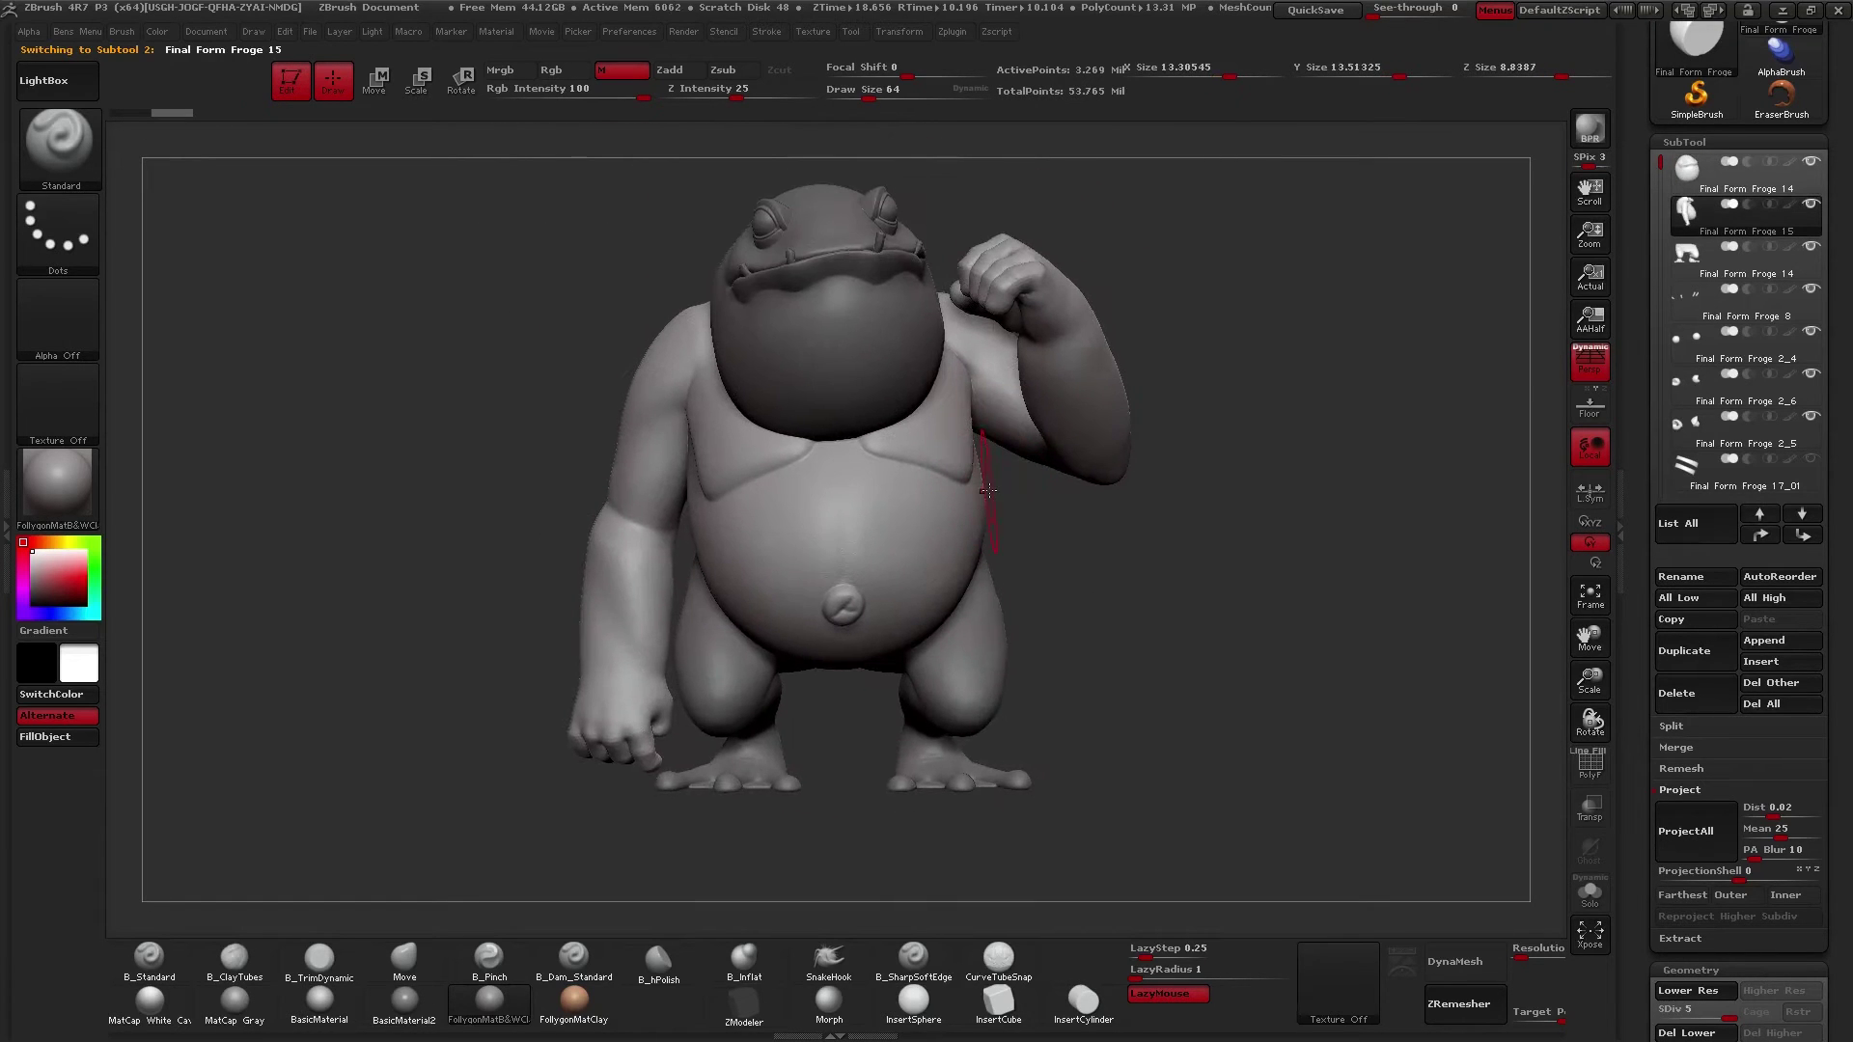
- Inspect the torso and arms alone, including the raised fist, and check the whole frog from the front and side
key("alt+s")
mouse_move(843, 446)
right_mouse_down()
mouse_move(910, 434)
mouse_move(872, 462)
mouse_move(939, 455)
mouse_move(832, 452)
right_mouse_up()
right_click_drag(956, 316, 1125, 400)
left_click_drag(1125, 399, 1095, 365, "alt")
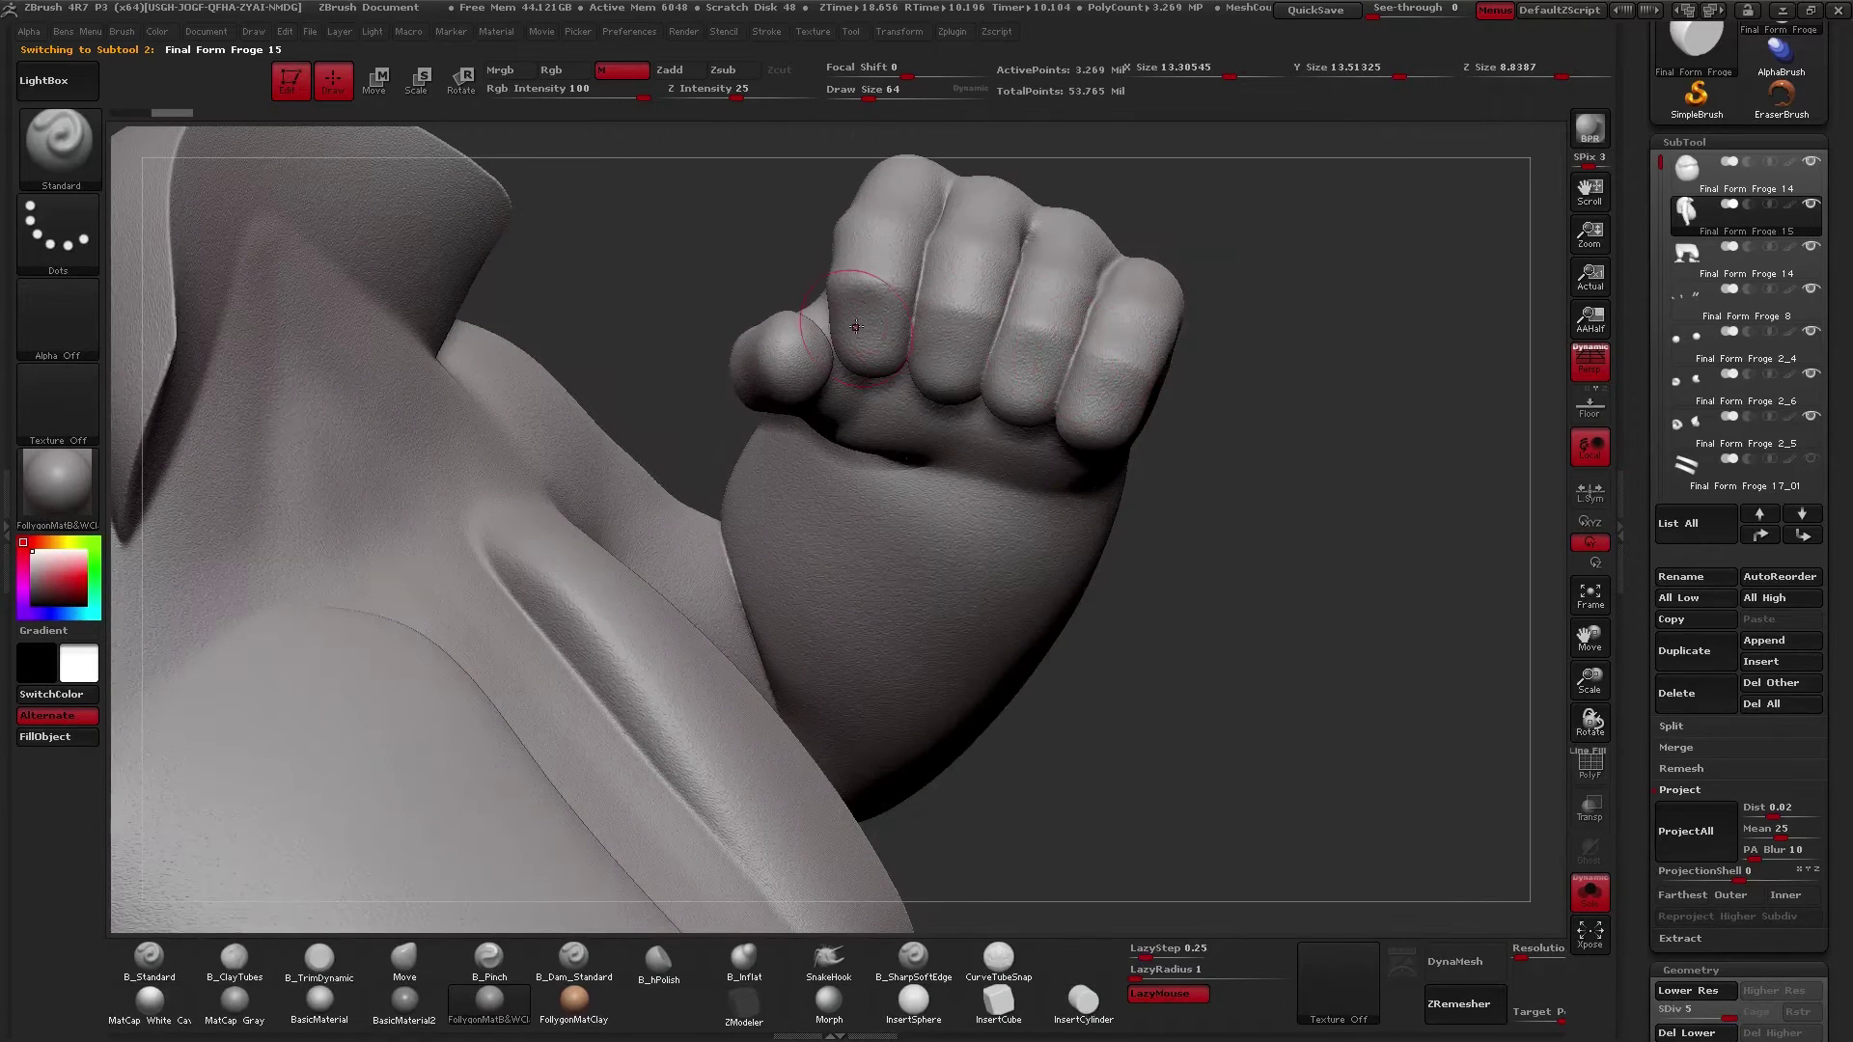
right_click_drag(1003, 330, 829, 289, "ctrl")
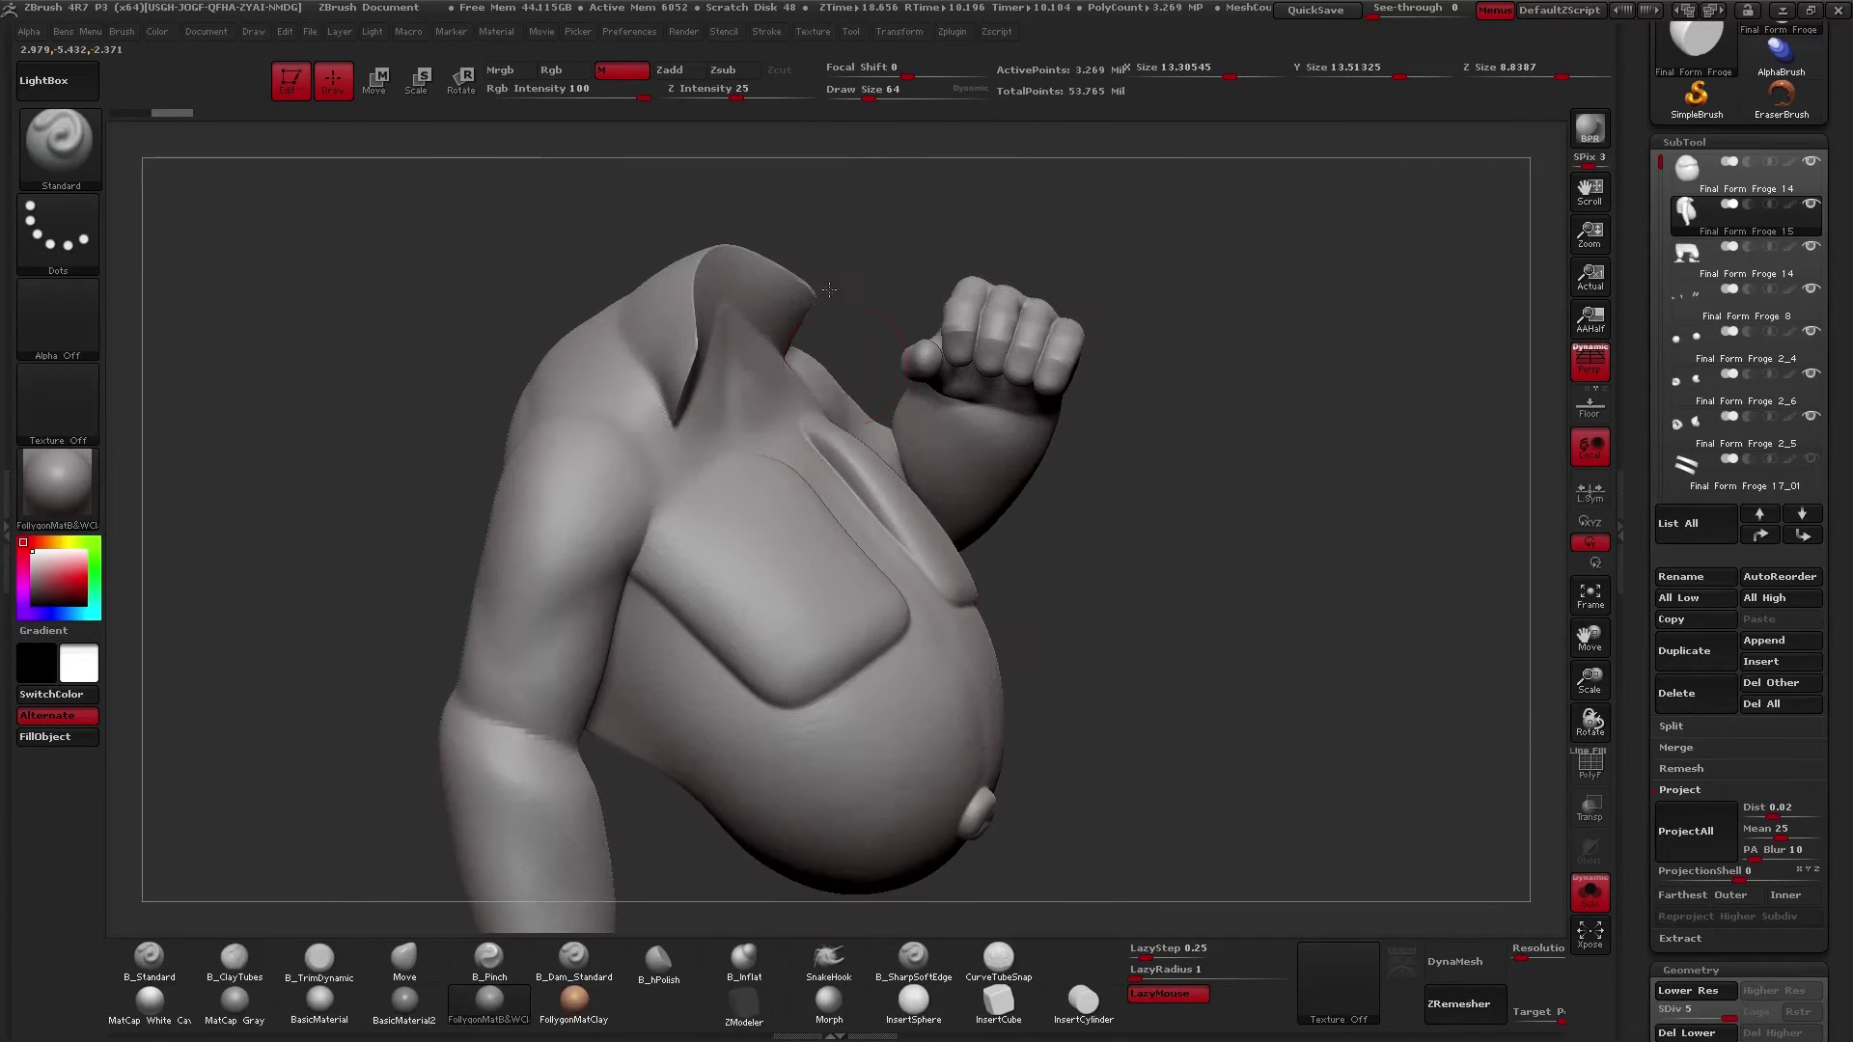
left_click_drag(847, 364, 742, 367)
left_click_drag(1248, 541, 1211, 537, "alt")
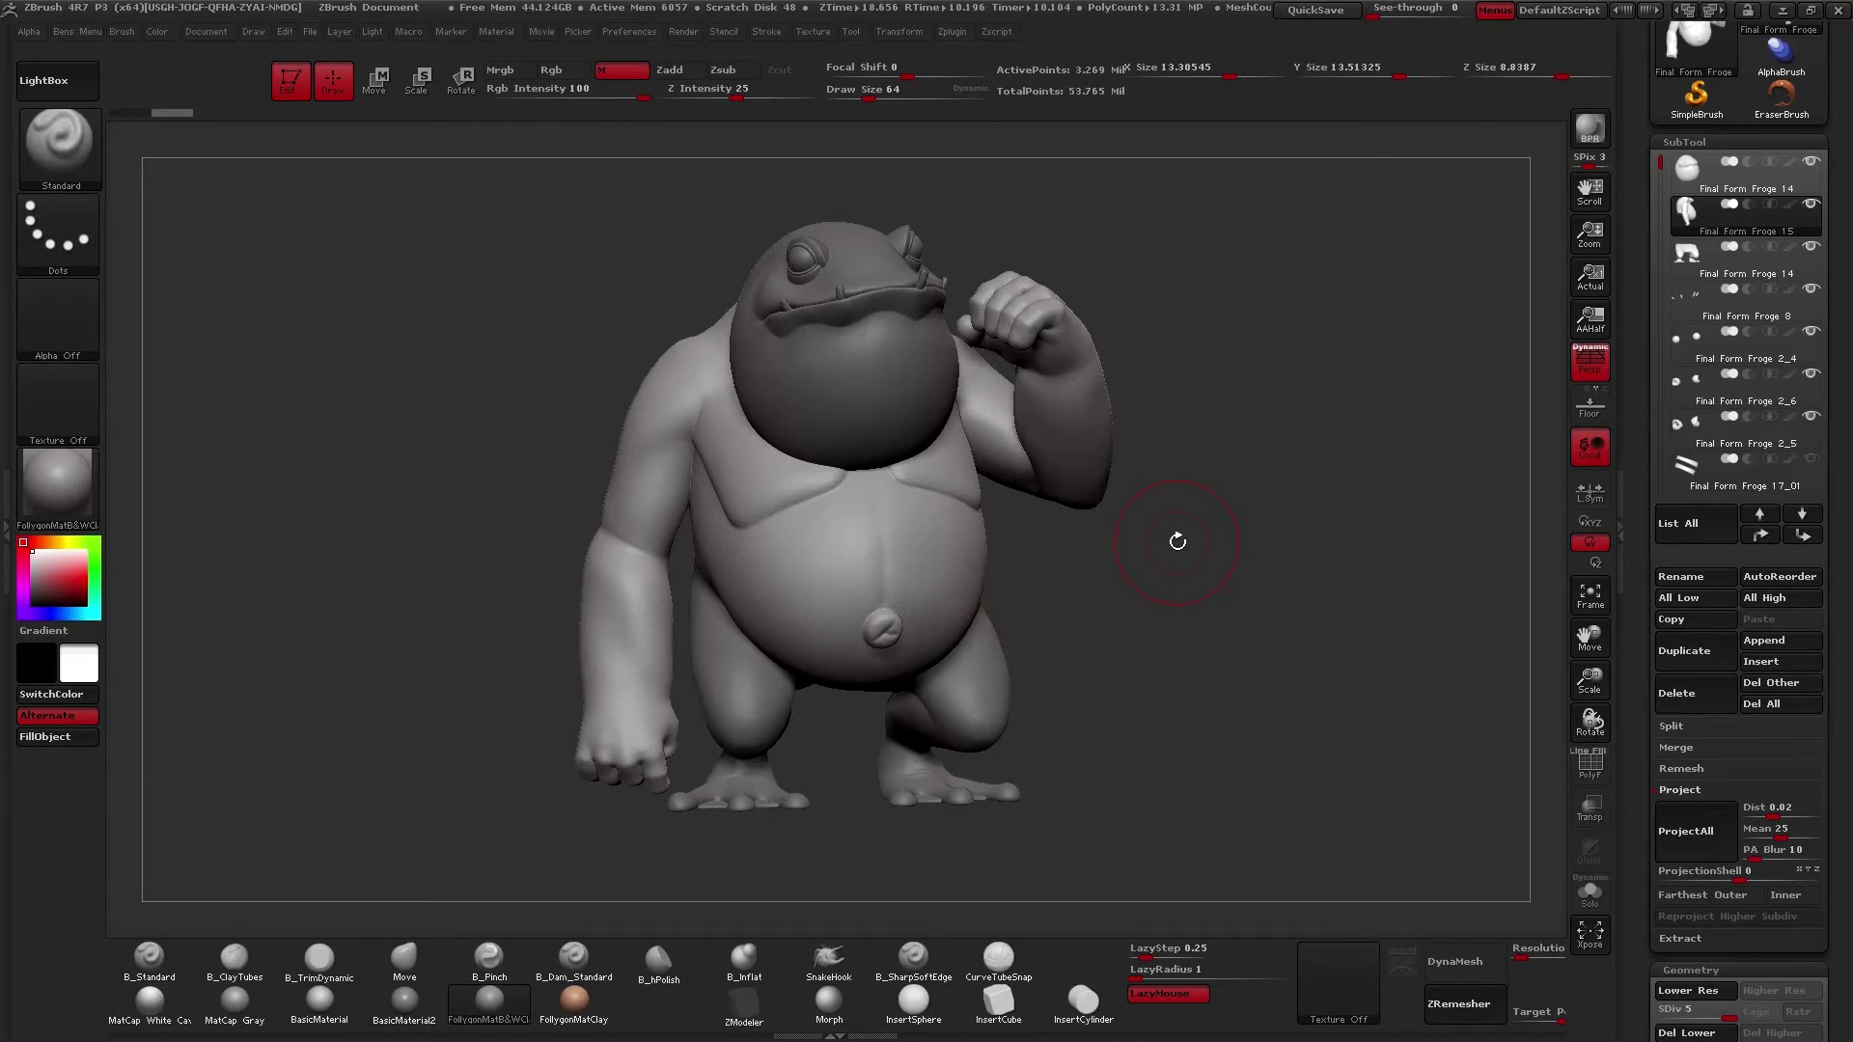
left_click_drag(1126, 561, 1122, 599)
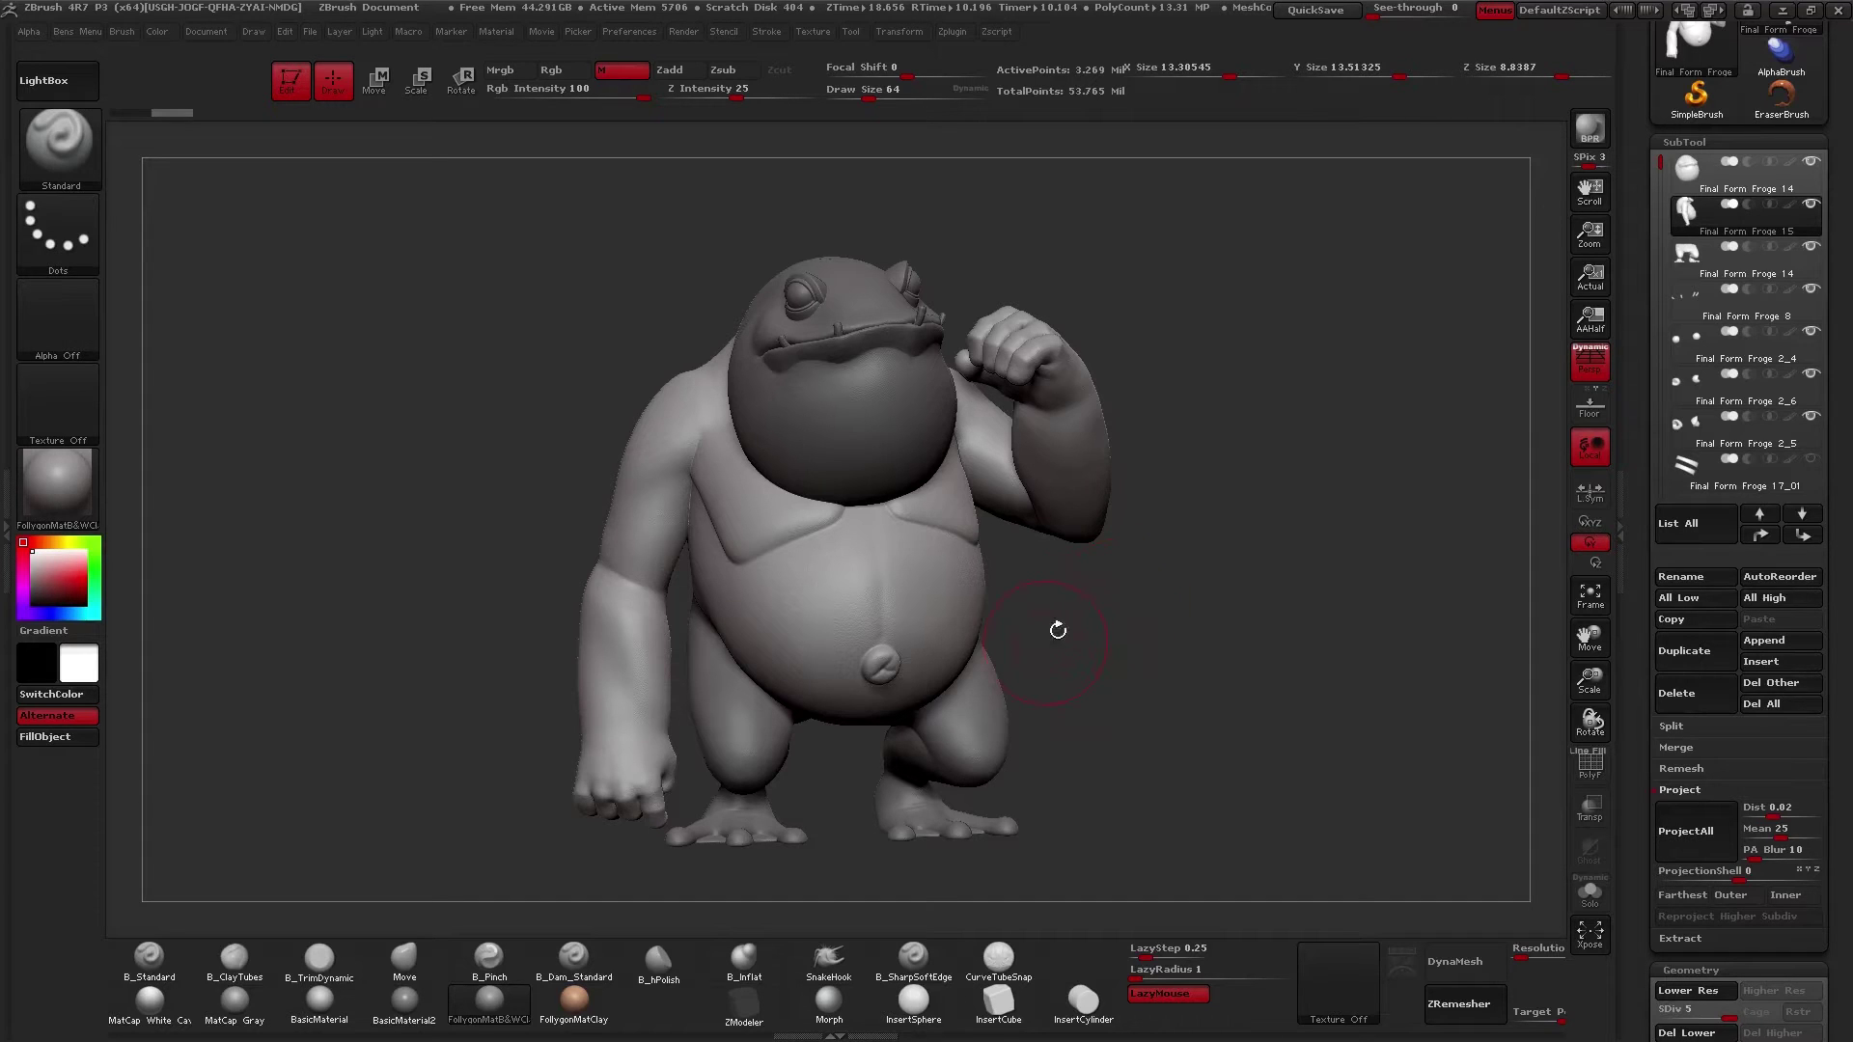
left_click_drag(1057, 645, 992, 612)
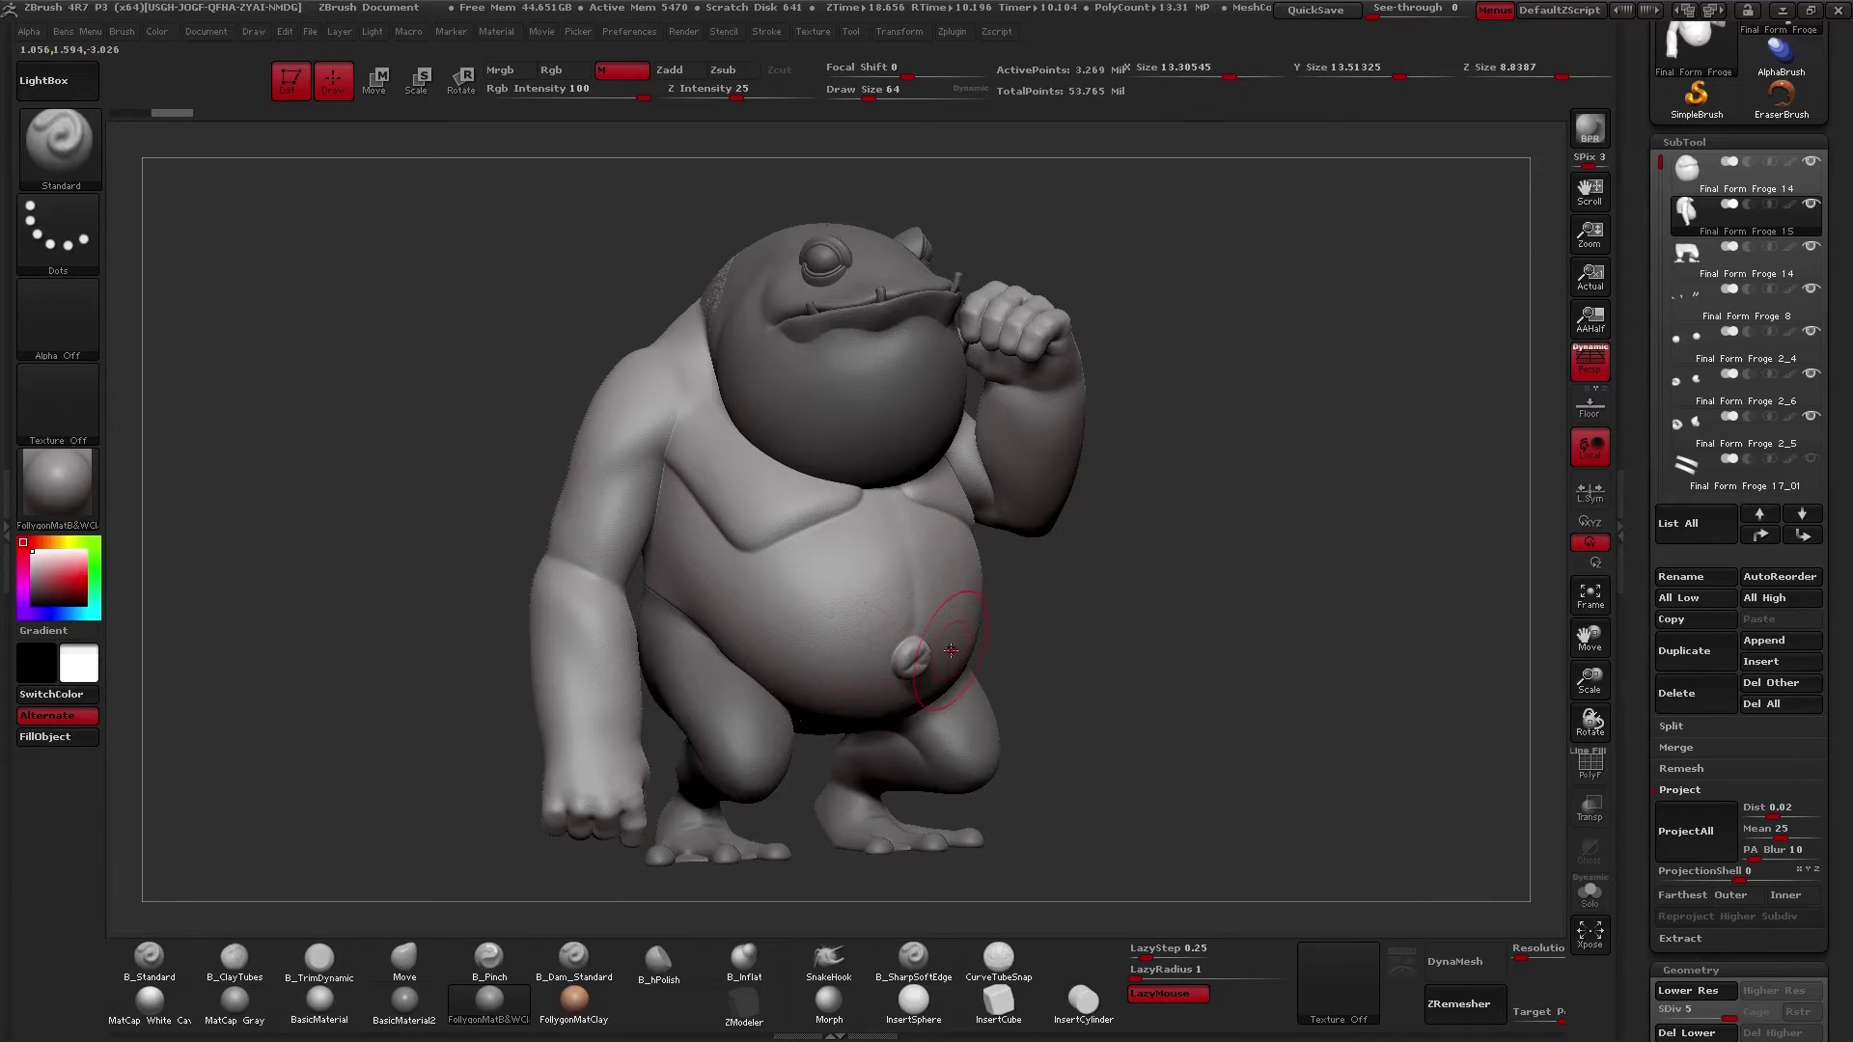
right_click_drag(864, 653, 983, 660)
left_click_drag(983, 660, 872, 638)
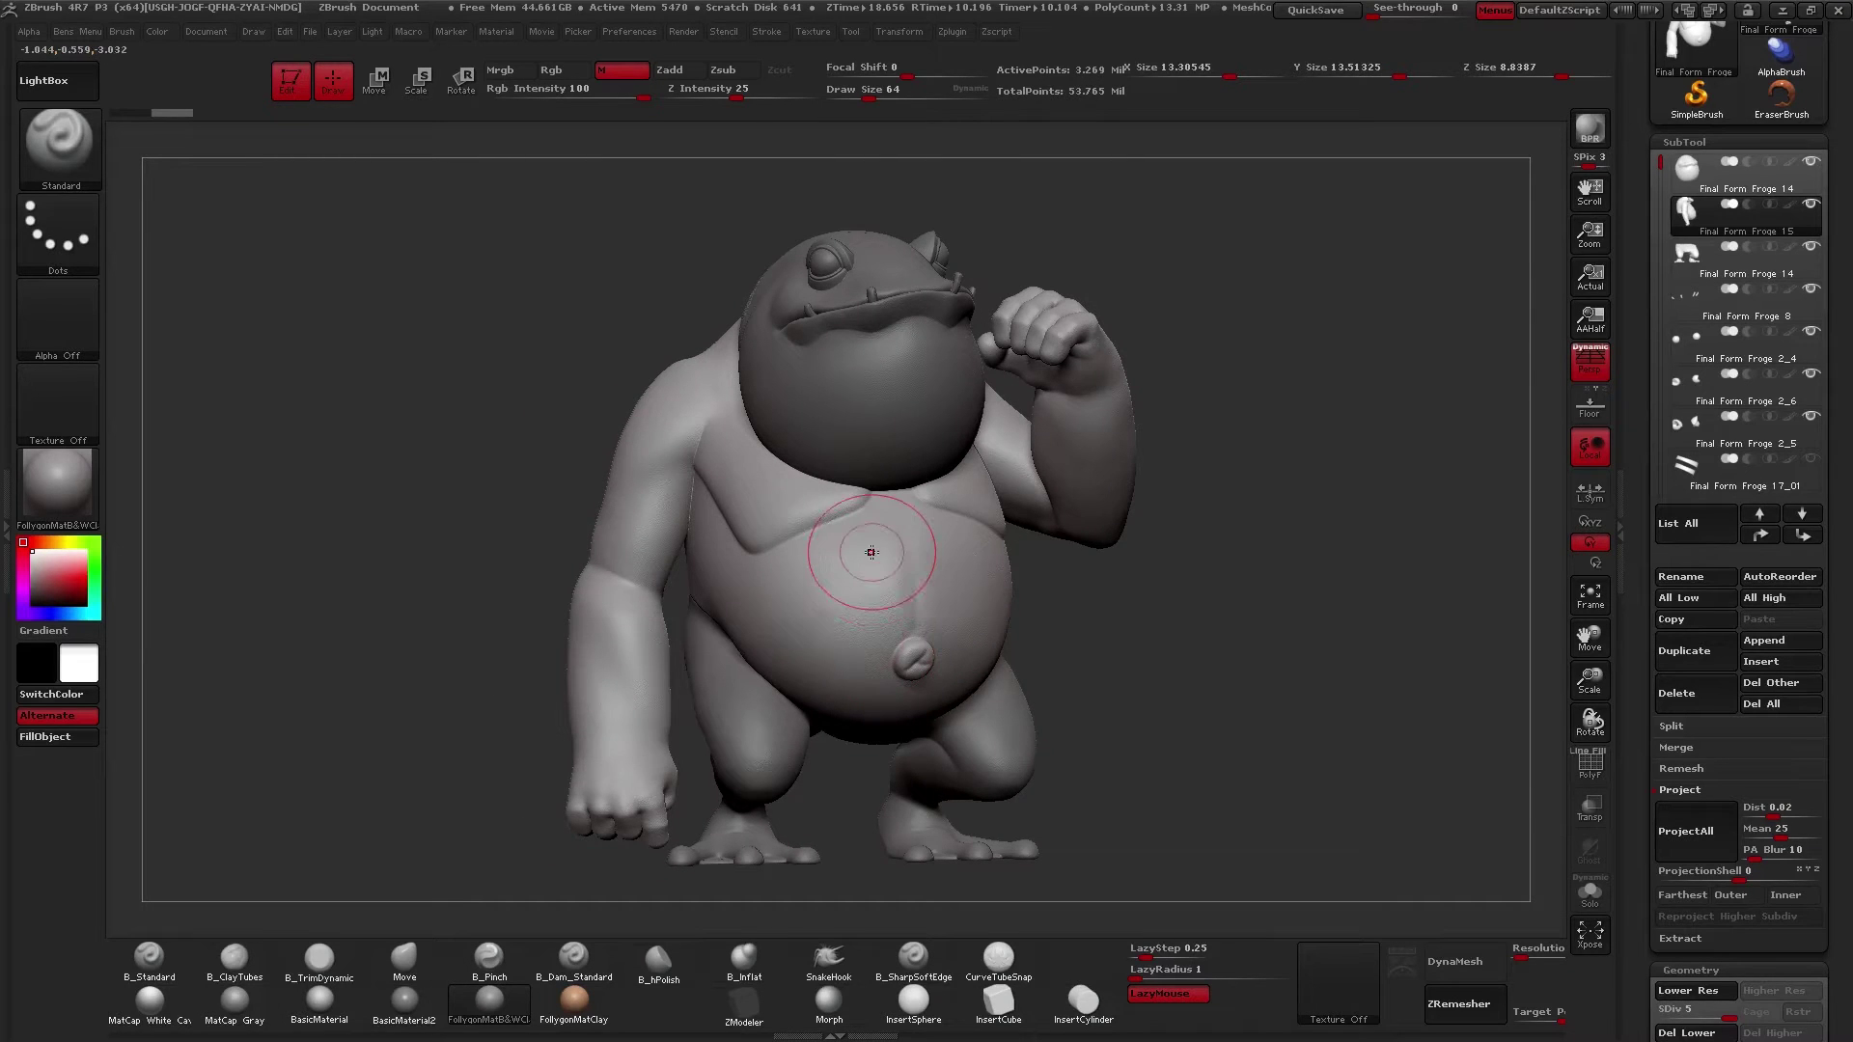
mouse_move(871, 637)
left_mouse_down()
mouse_move(817, 599)
mouse_move(625, 590)
left_mouse_up()
- Make the legs the active subtool and inspect them in isolation and together with the whole frog
left_click(533, 650, "alt")
key("shift+s")
right_click_drag(530, 641, 737, 688)
left_click_drag(737, 688, 821, 606, "alt")
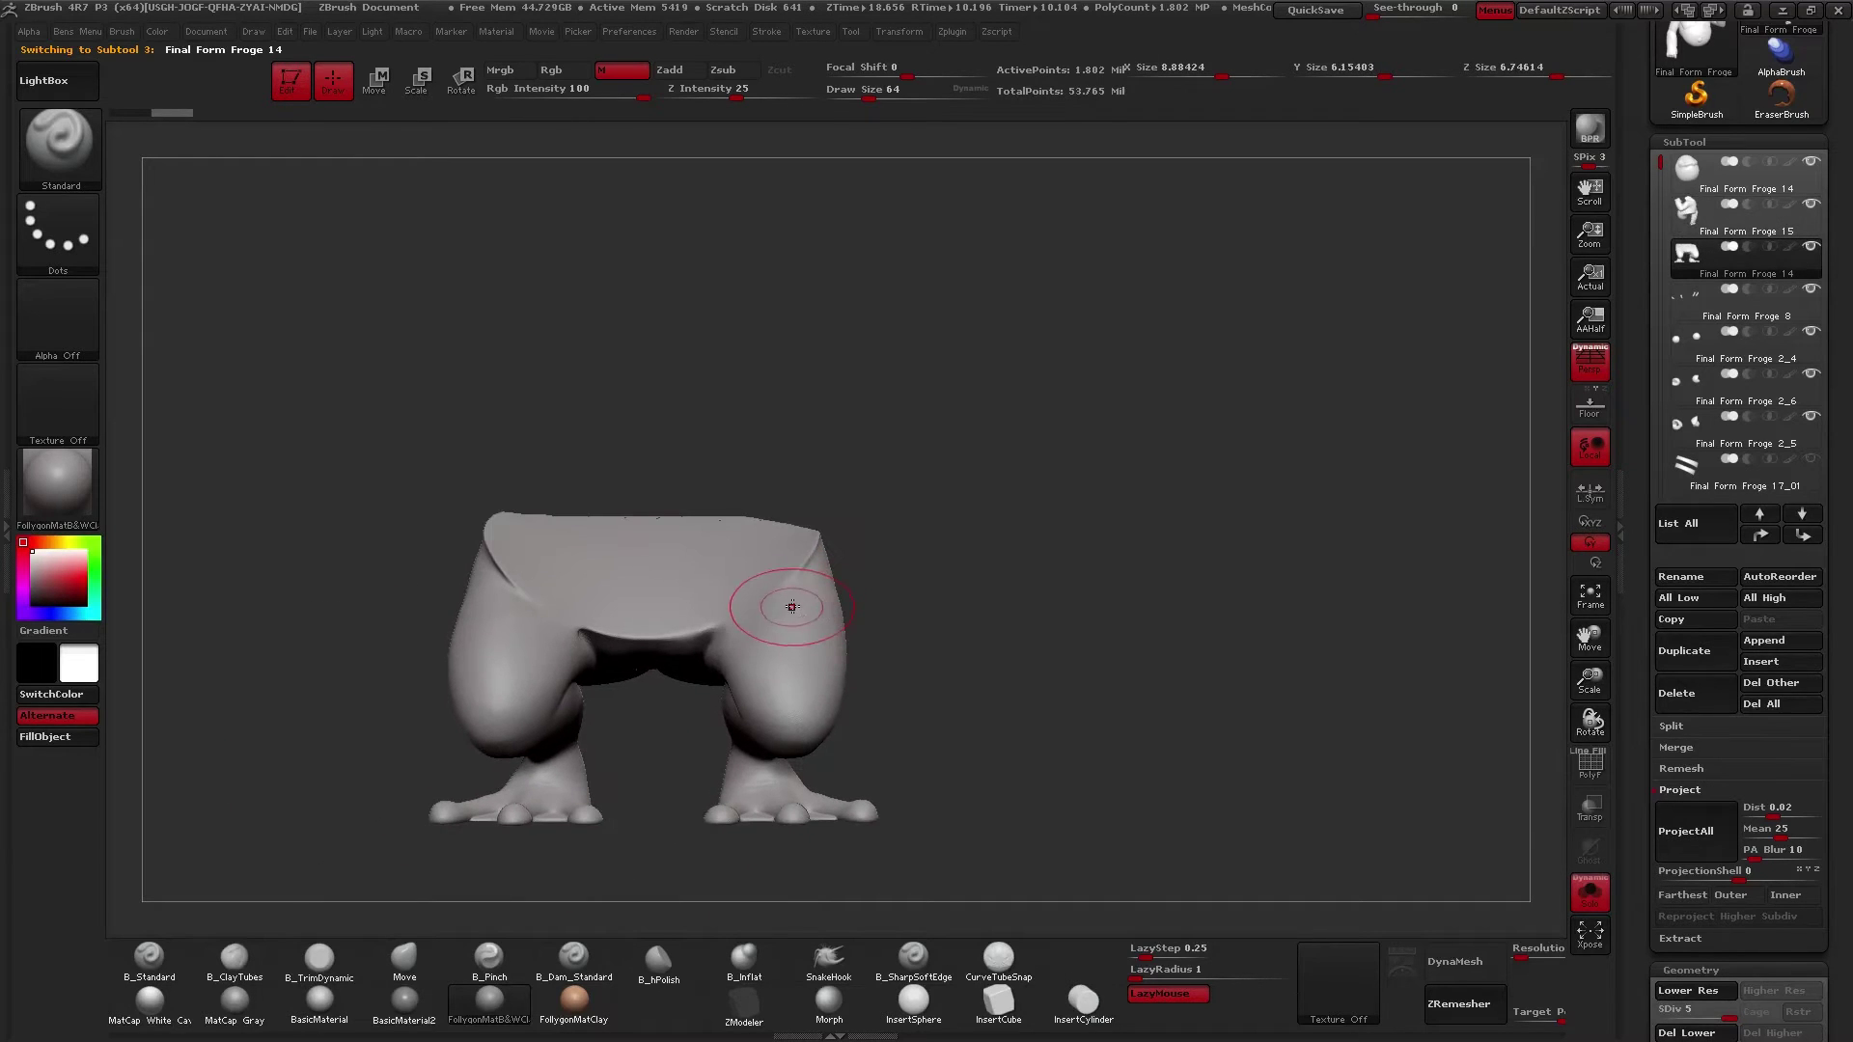
key("shift+f")
key("shift+f")
key("shift+s")
mouse_move(792, 606)
right_mouse_down("alt")
mouse_move(841, 617)
mouse_move(767, 606)
right_mouse_up("alt")
mouse_move(876, 586)
left_mouse_down()
mouse_move(931, 584)
mouse_move(841, 591)
left_mouse_up()
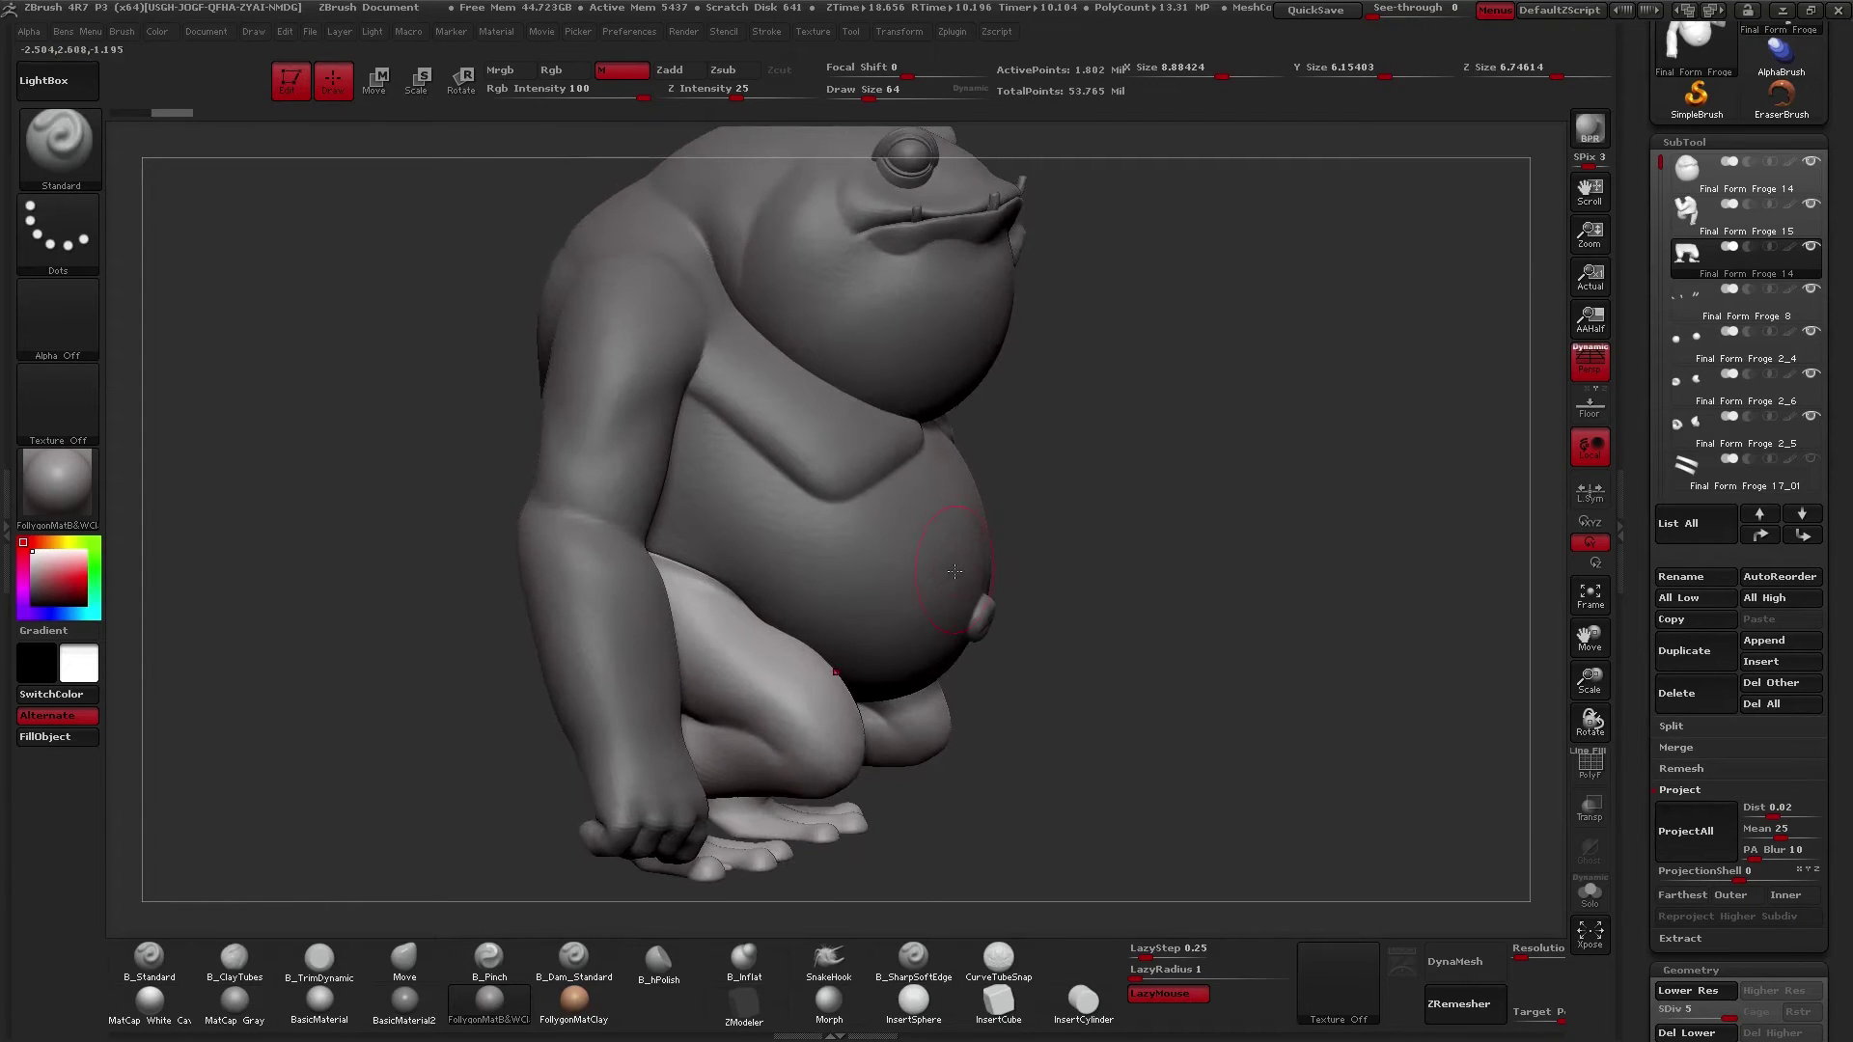
- Make the torso the active subtool and leave only the head, torso and legs subtools visible
left_click(1710, 236)
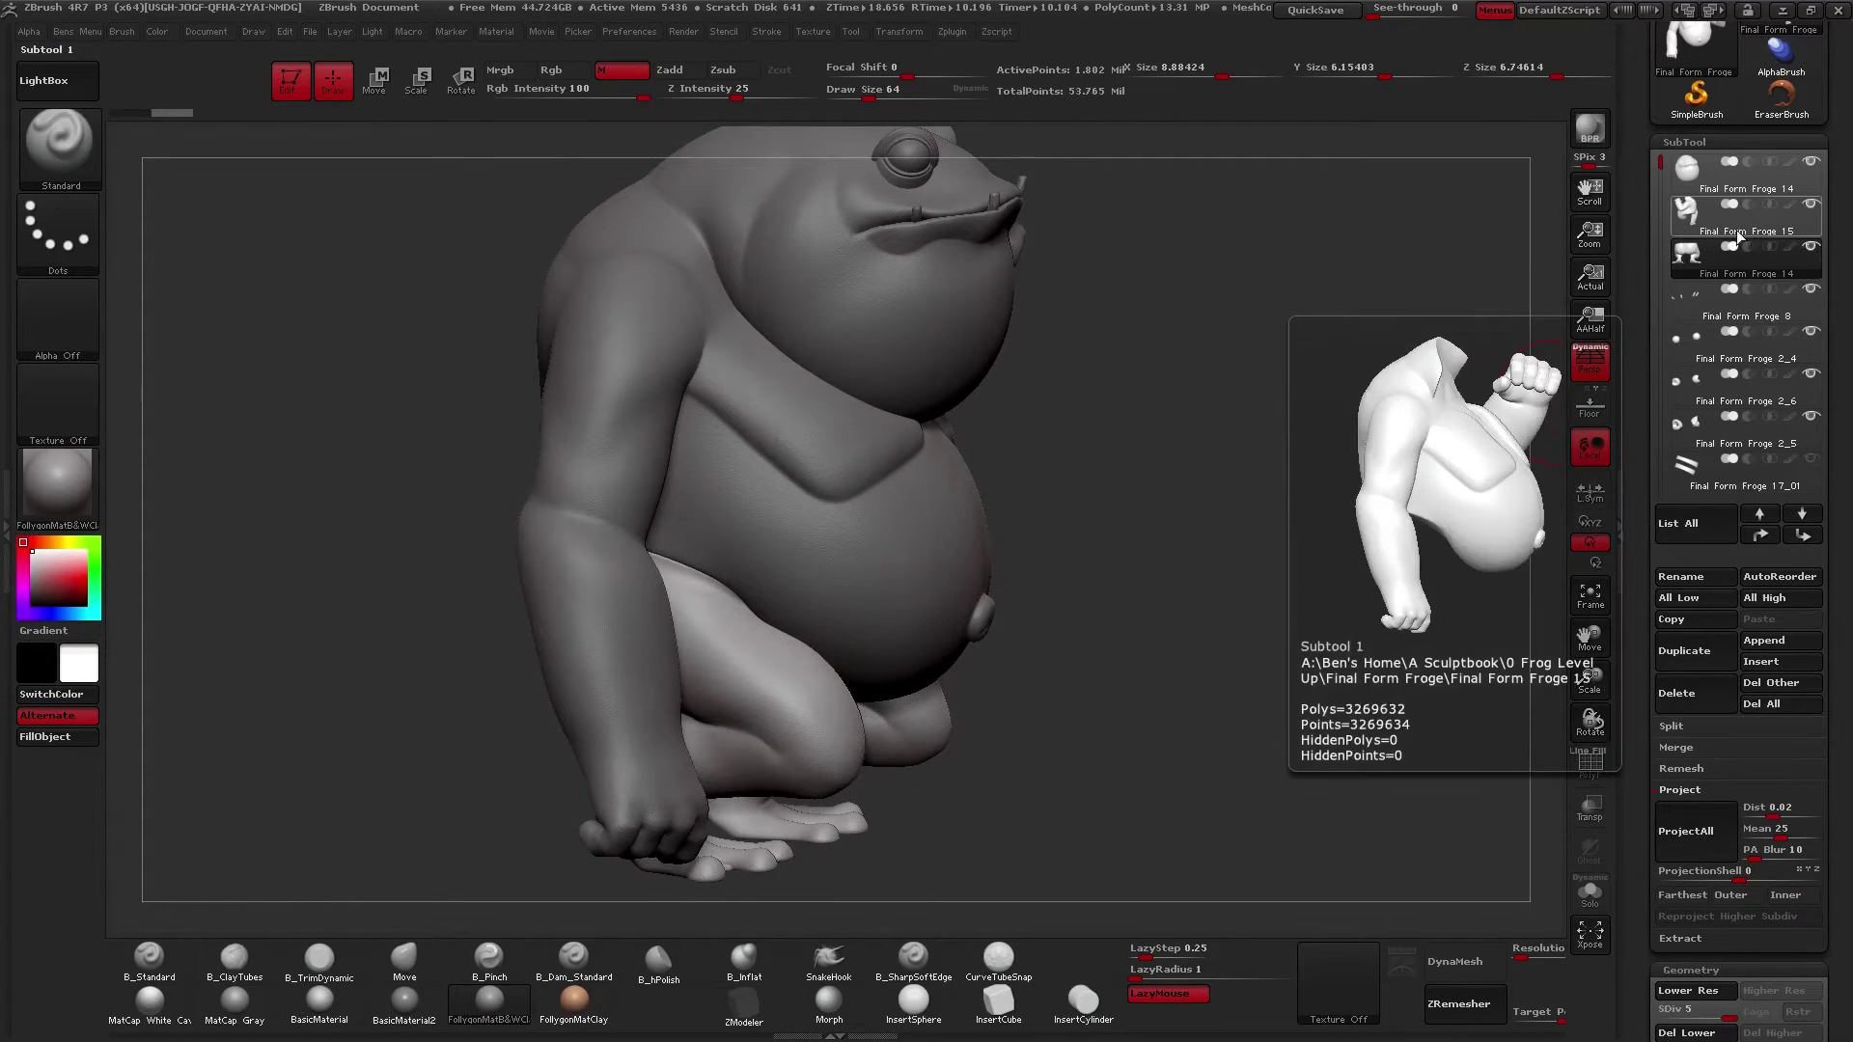
left_click(1810, 247)
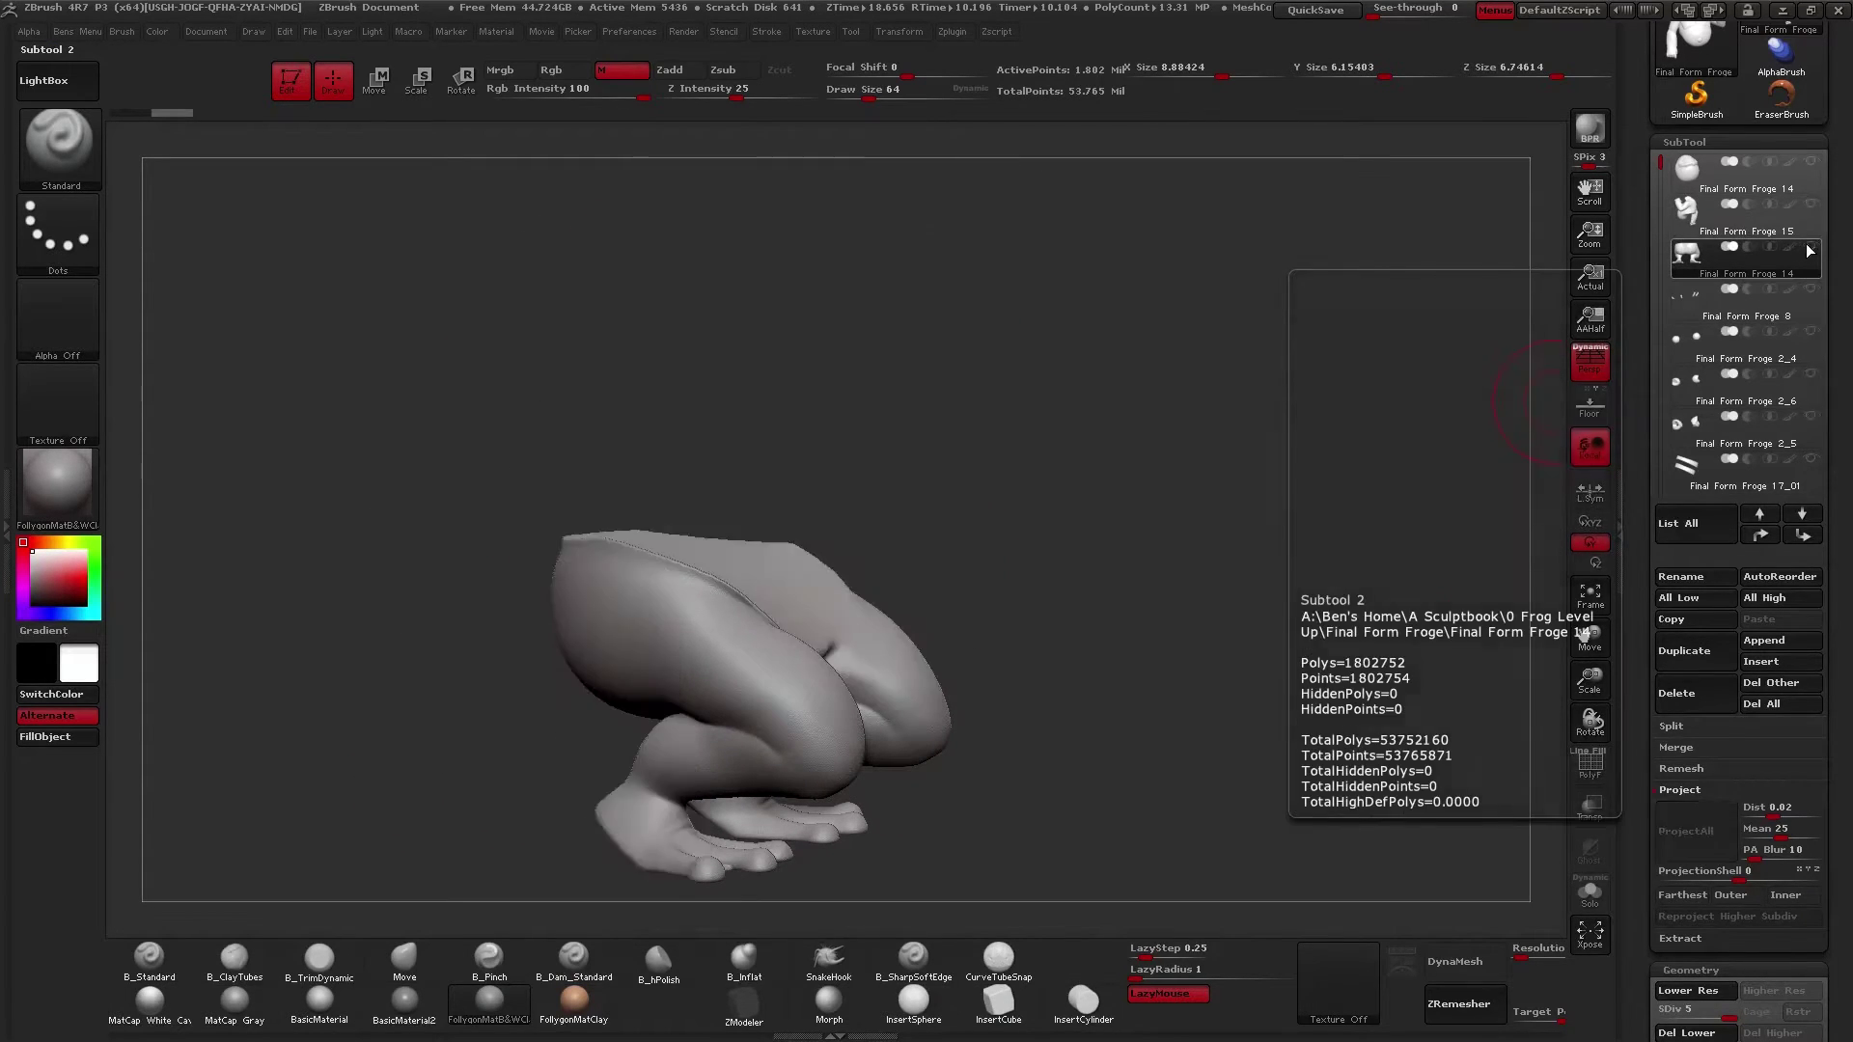
left_click(1687, 214)
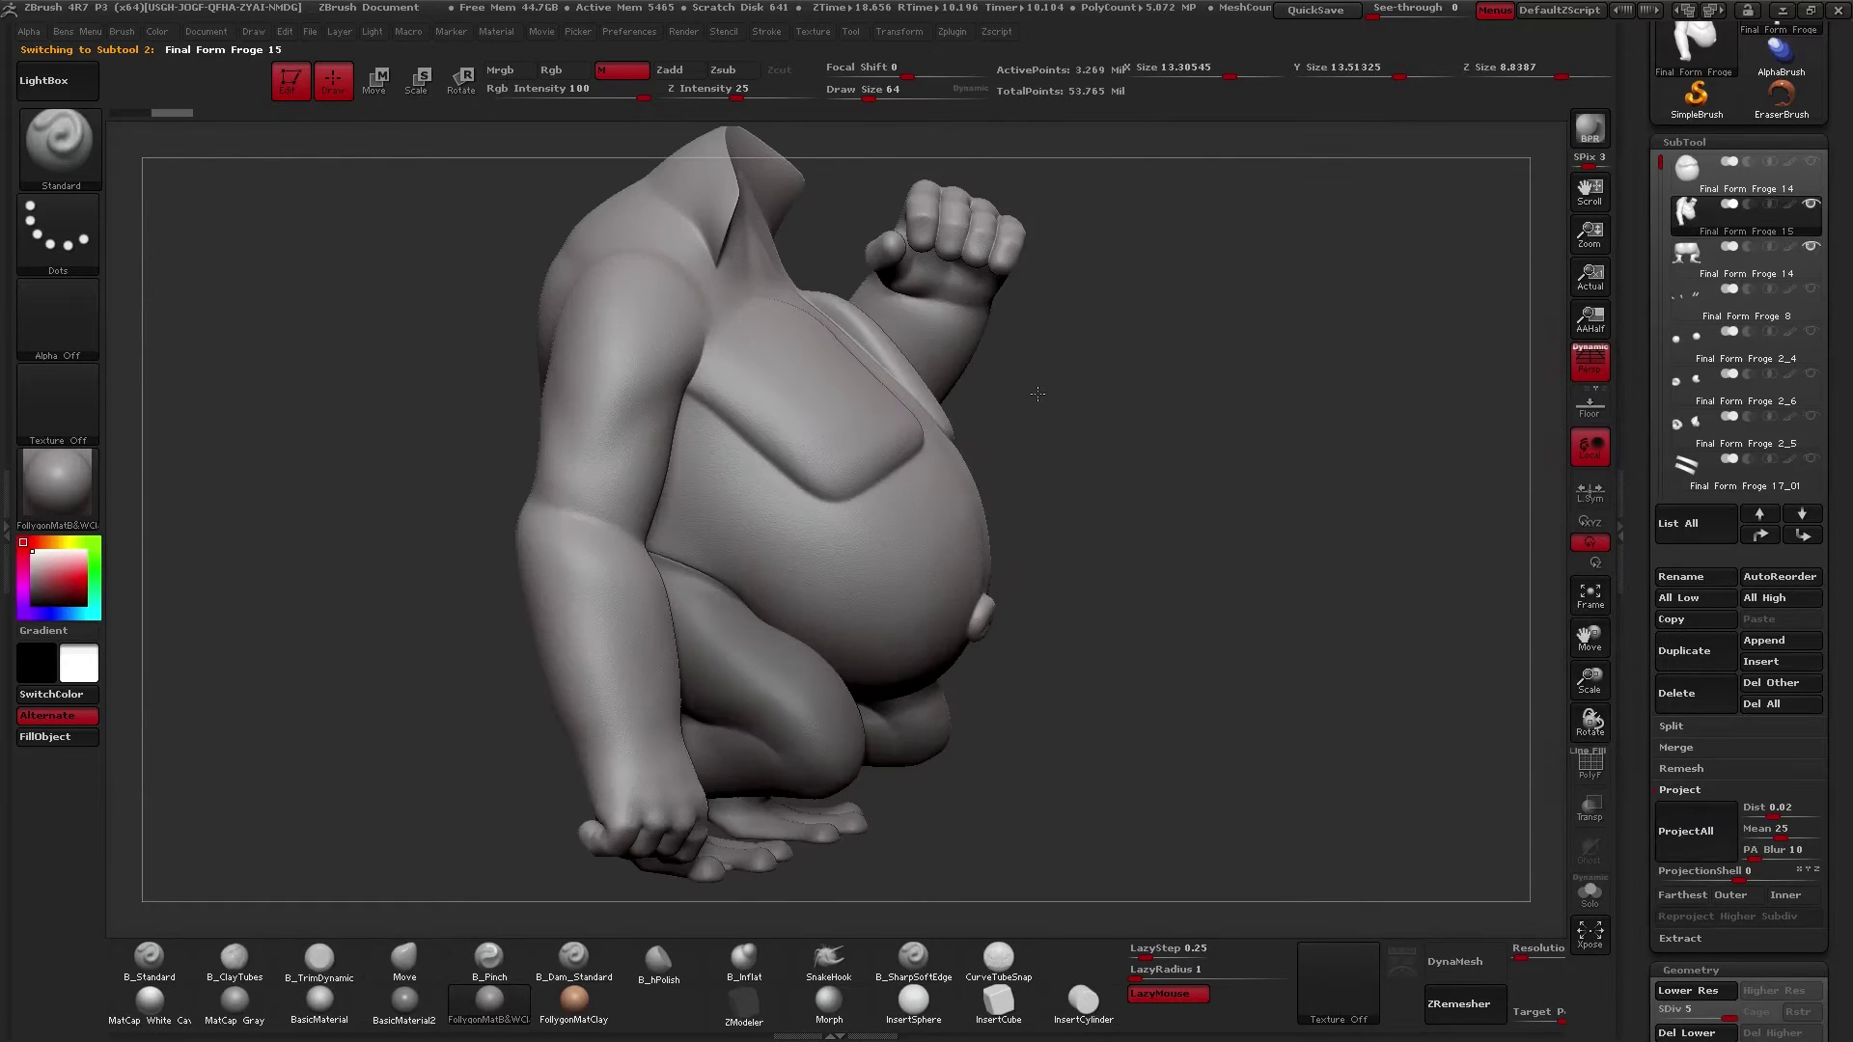
mouse_move(1024, 393)
left_mouse_down()
mouse_move(969, 392)
mouse_move(1109, 505)
mouse_move(969, 511)
mouse_move(898, 398)
mouse_move(924, 556)
left_mouse_up()
left_click(1810, 163)
- Pick the Move brush with a draw size of 118 and allow view rotation on all axes behind the frog's neck
key("b")
key("m")
key("v")
key("space")
right_click_drag(1013, 555, 1065, 583)
left_click_drag(1066, 582, 871, 575)
left_click(1590, 521)
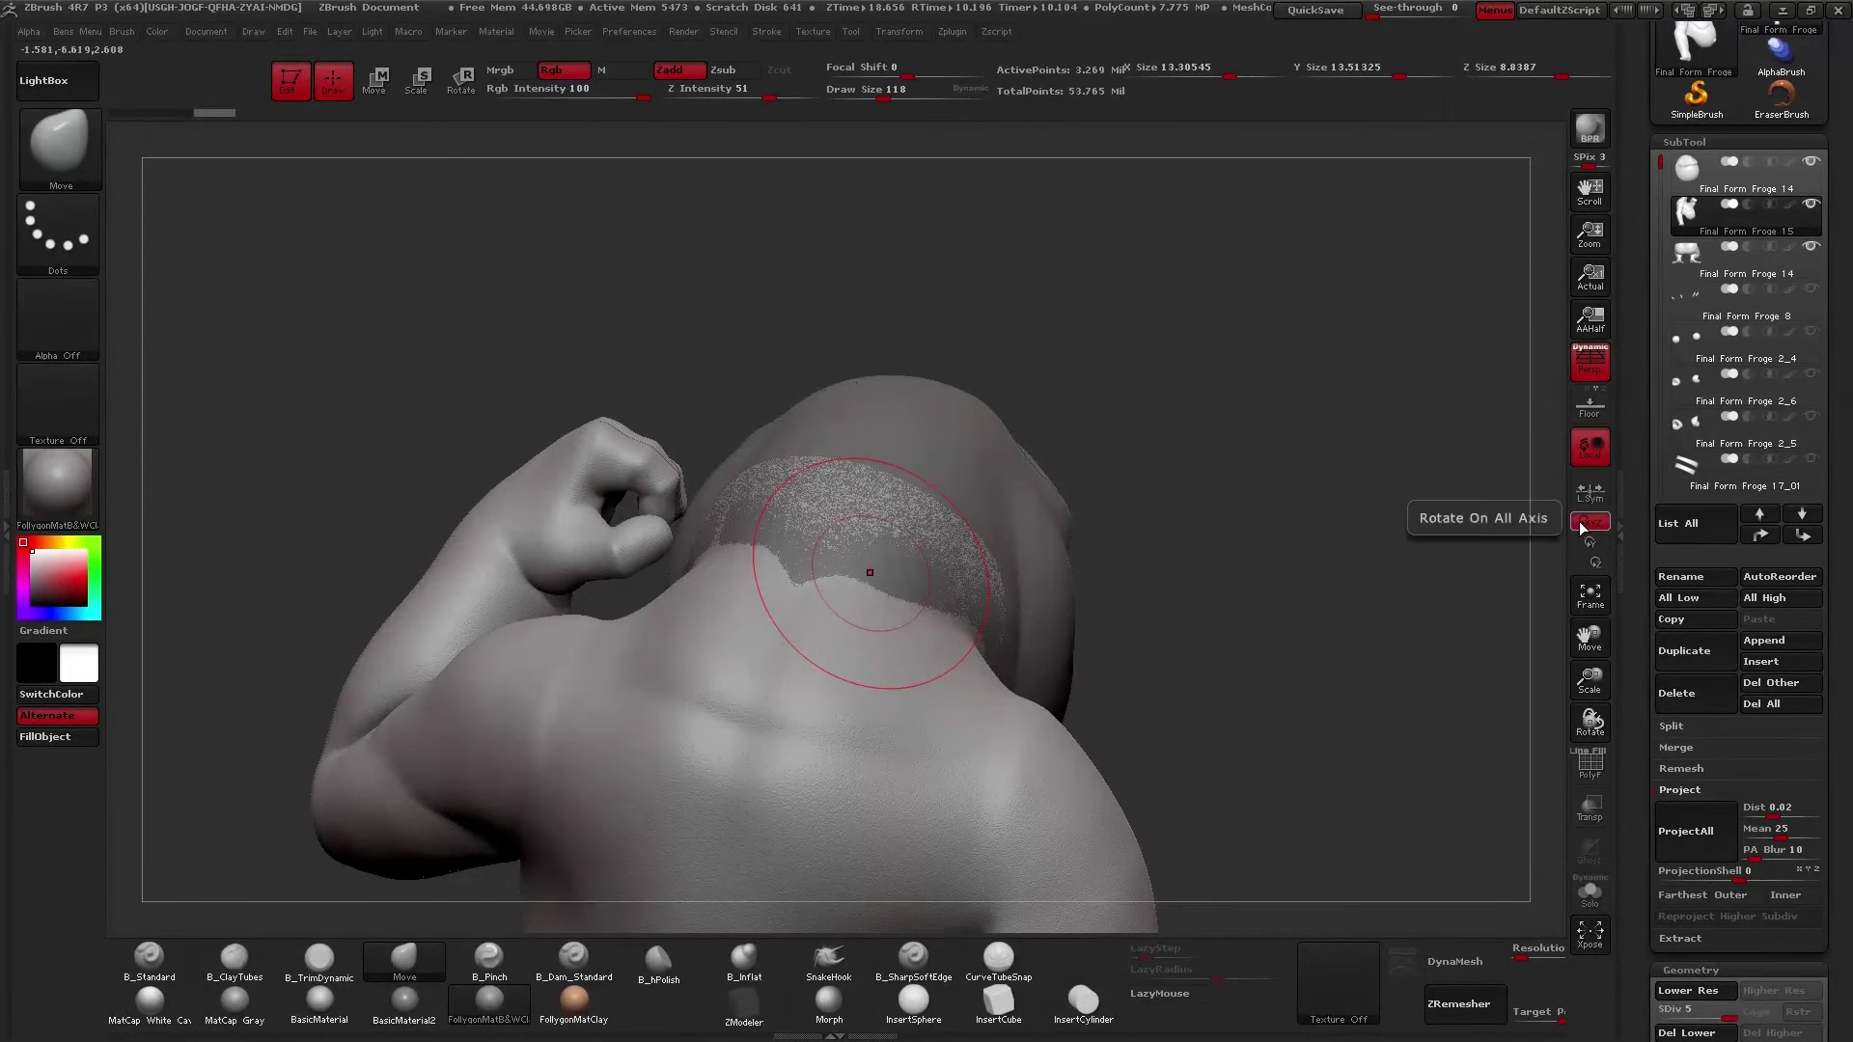
- At the torso's subdivision level 1, adjust the neck edge against the head using the Move brush at draw size 140
left_click_drag(918, 682, 958, 640)
key("shift")
key("shift+d")
key("shift+d")
key("shift+d")
key("shift+d")
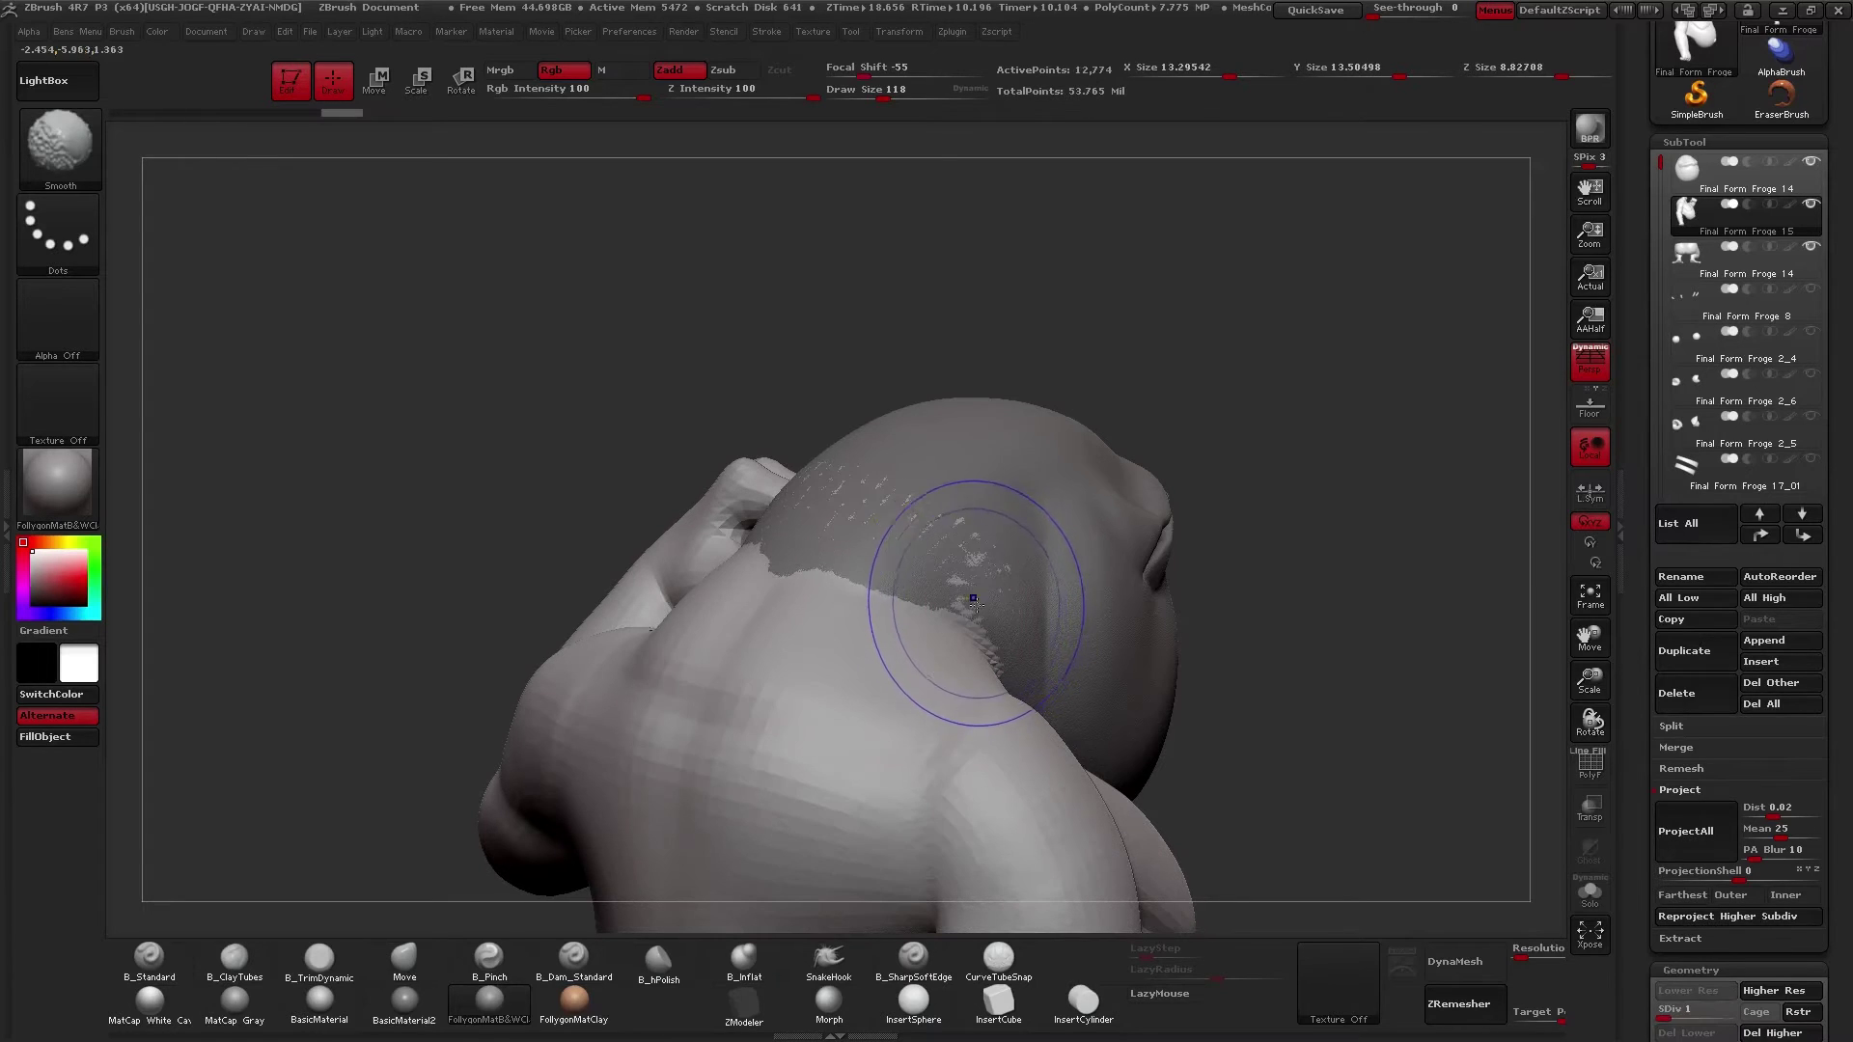
key("space")
left_click_drag(979, 599, 999, 599)
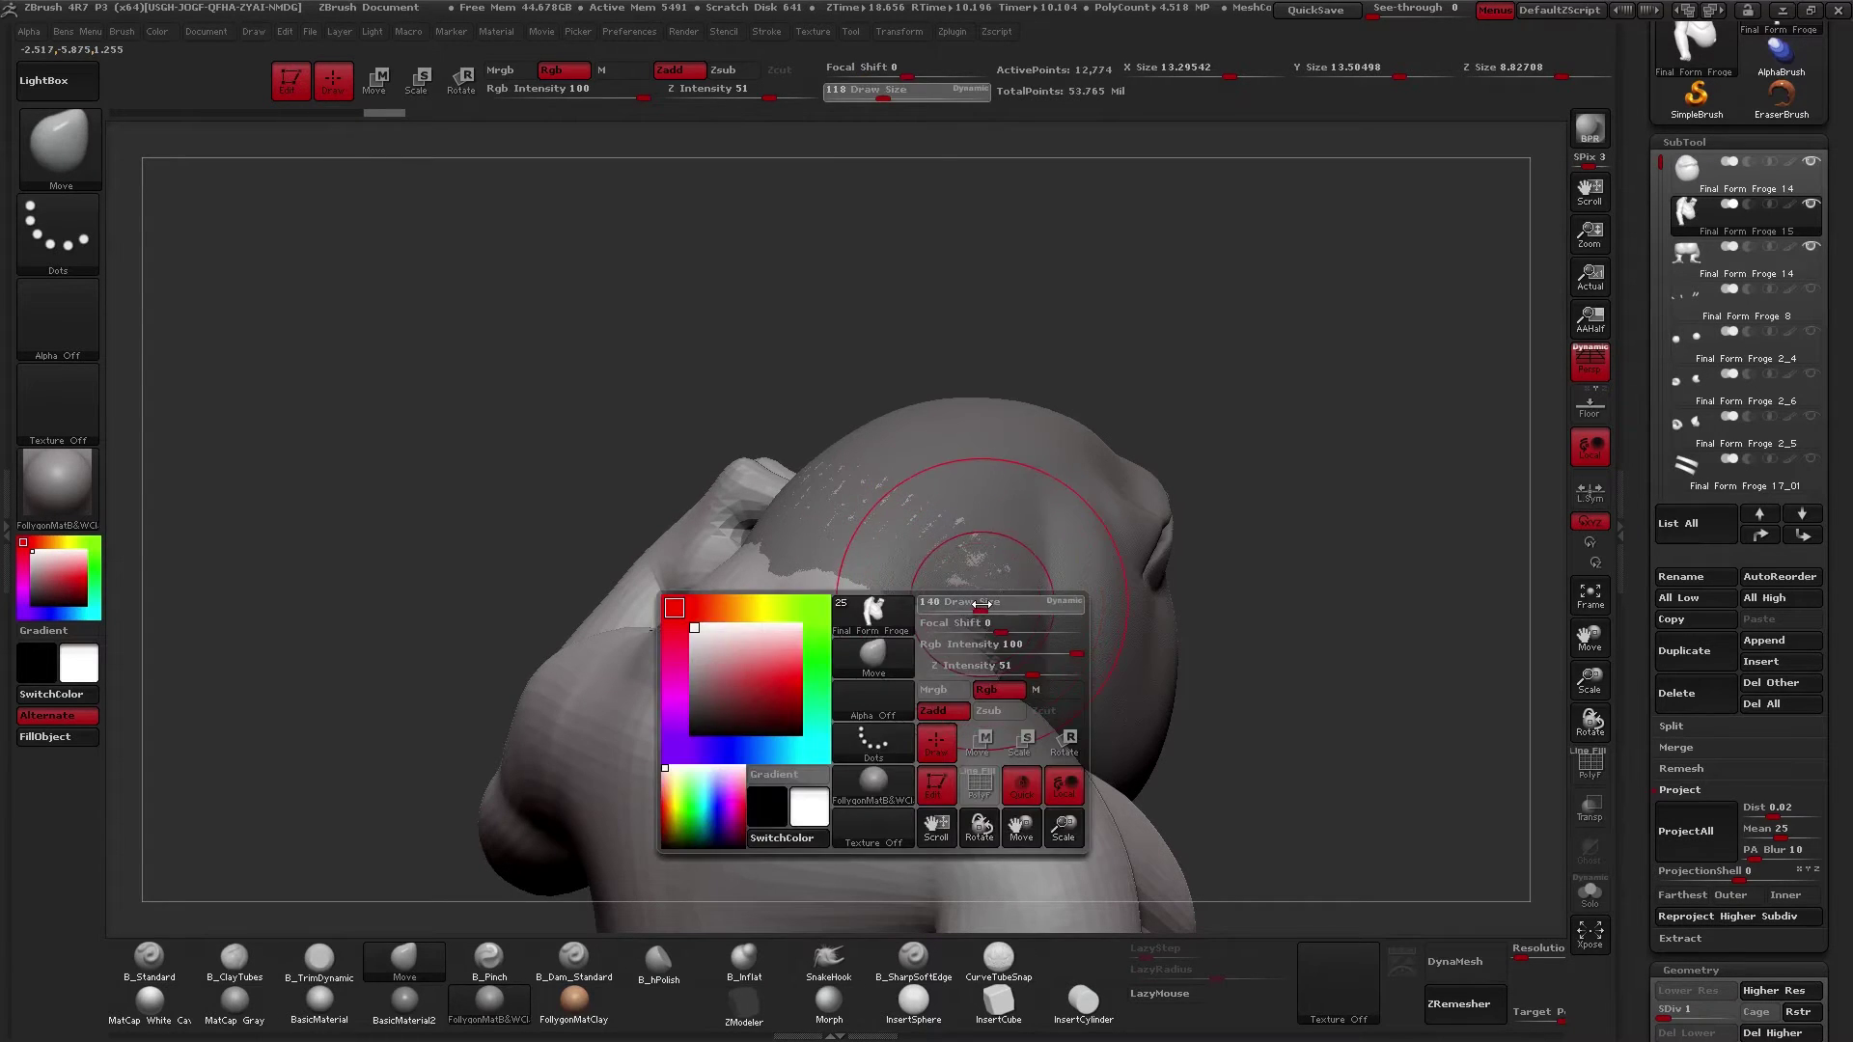
mouse_move(1003, 596)
right_mouse_down()
mouse_move(988, 657)
mouse_move(932, 603)
right_mouse_up()
mouse_move(905, 598)
left_mouse_down()
mouse_move(765, 724)
mouse_move(805, 653)
mouse_move(1094, 544)
mouse_move(1067, 682)
left_mouse_up()
- Return the torso to its highest subdivision level and make the head the active subtool, facing the mouth
key("d")
key("d")
key("d")
key("d")
mouse_move(1244, 579)
left_mouse_down()
mouse_move(1102, 558)
mouse_move(1068, 741)
mouse_move(1075, 512)
mouse_move(936, 697)
left_mouse_up()
mouse_move(1018, 634)
left_mouse_down()
mouse_move(941, 704)
mouse_move(1130, 683)
mouse_move(1196, 588)
mouse_move(1197, 811)
left_mouse_up()
left_click(938, 683, "alt")
left_click_drag(938, 682, 975, 664)
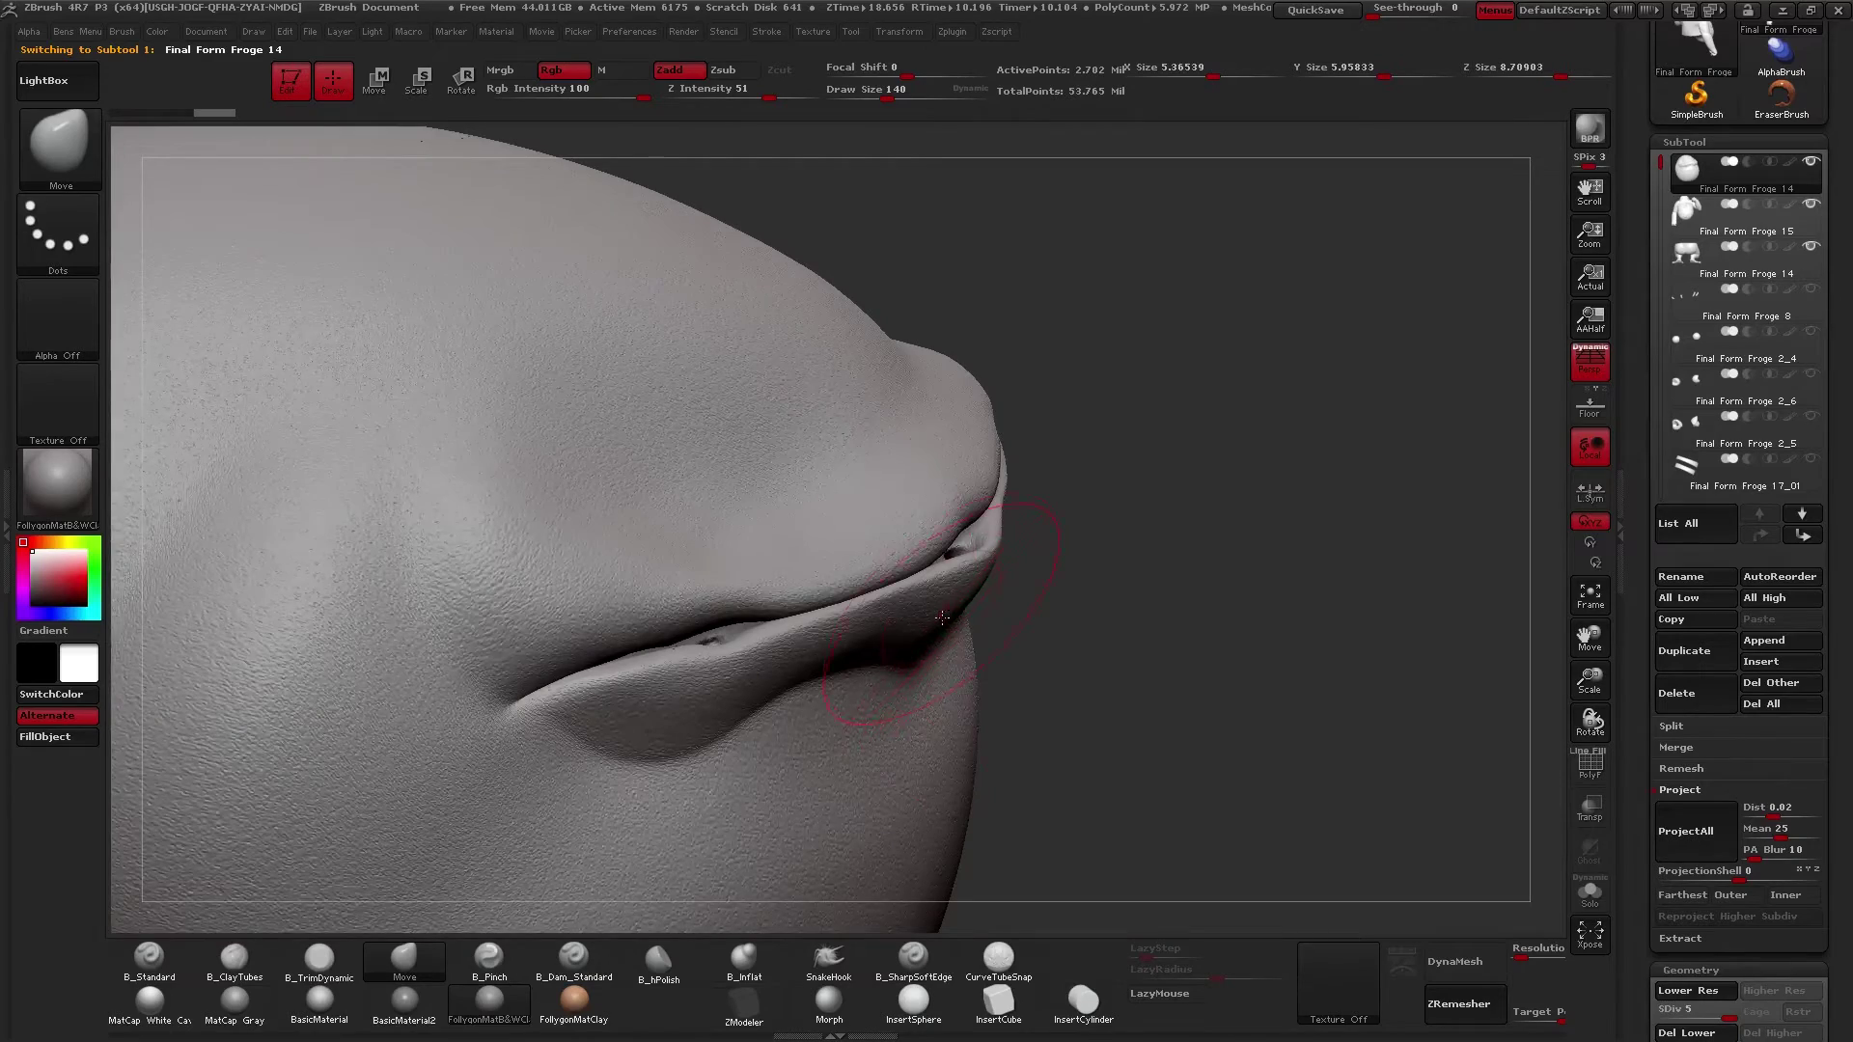
- Lower the head to subdivision level 1 and reshape the lower lip along the mouth line with the Move brush
right_click_drag(923, 606, 1375, 624, "ctrl")
key("shift+d")
key("shift+d")
key("shift+d")
key("shift+d")
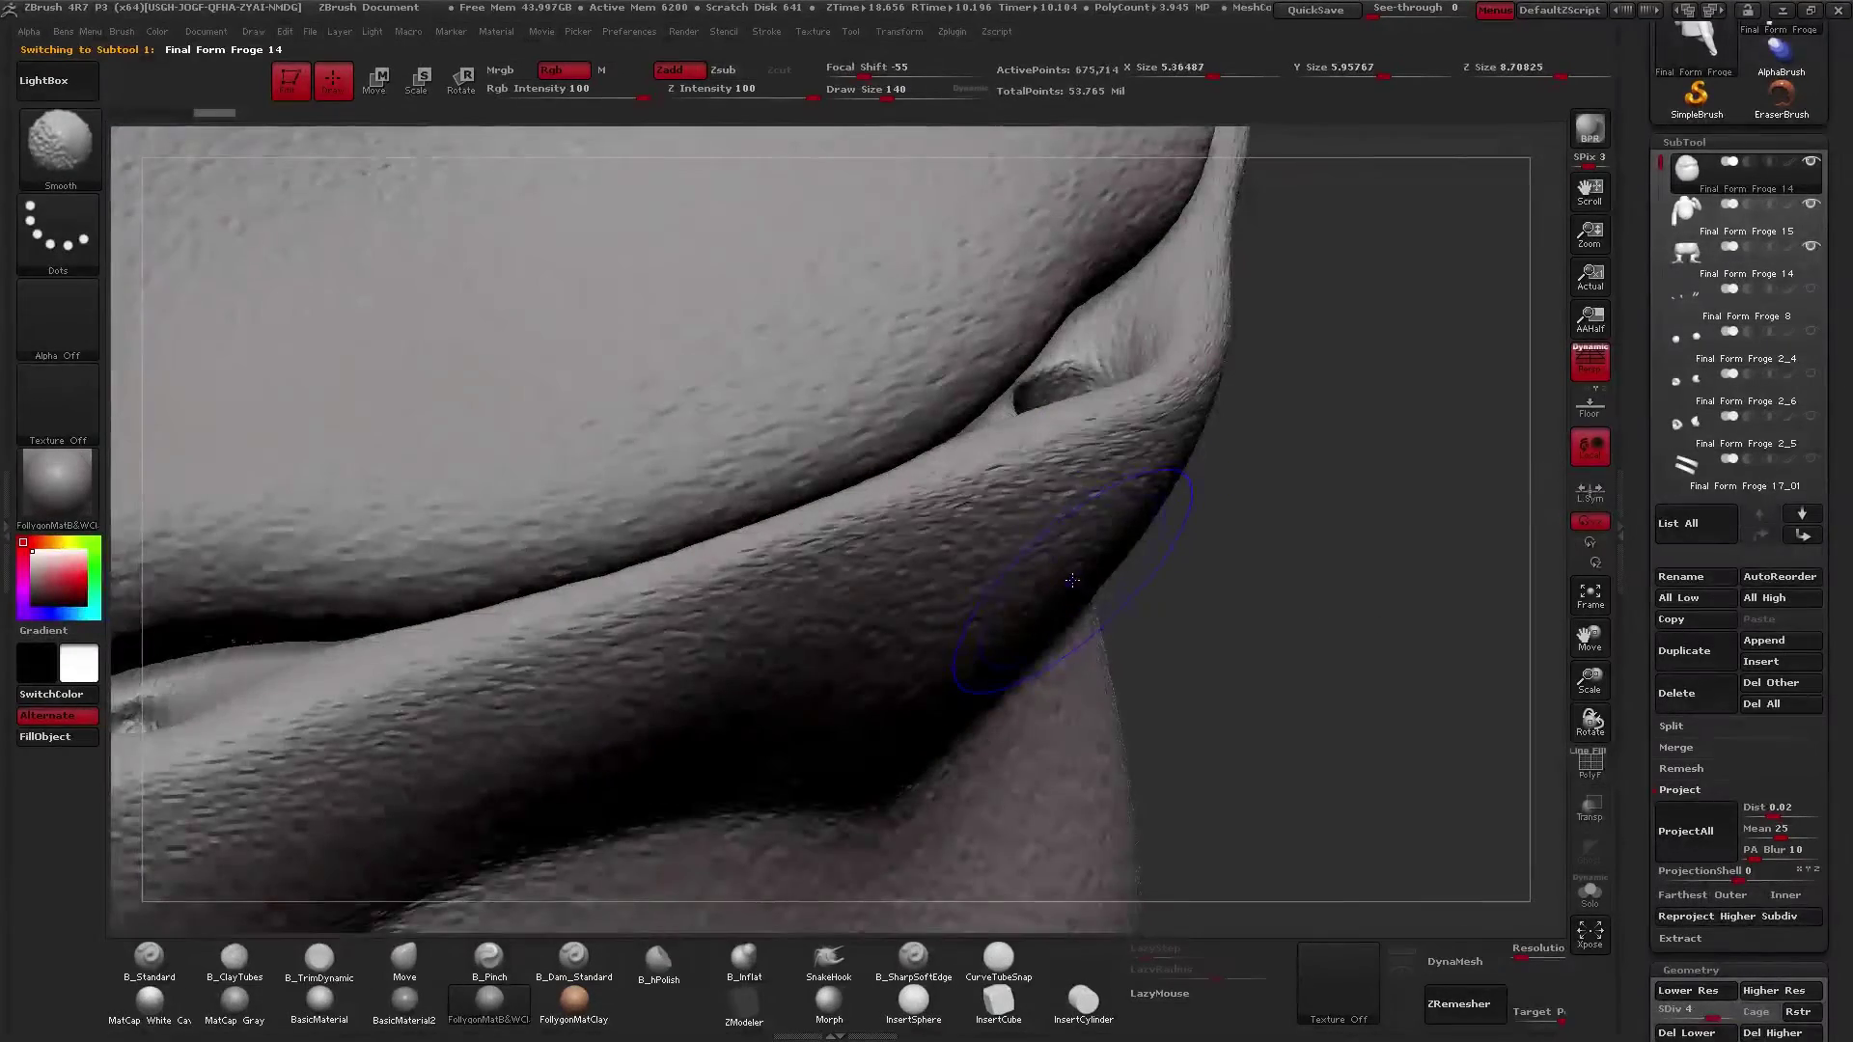
right_click_drag(1074, 591, 1197, 628)
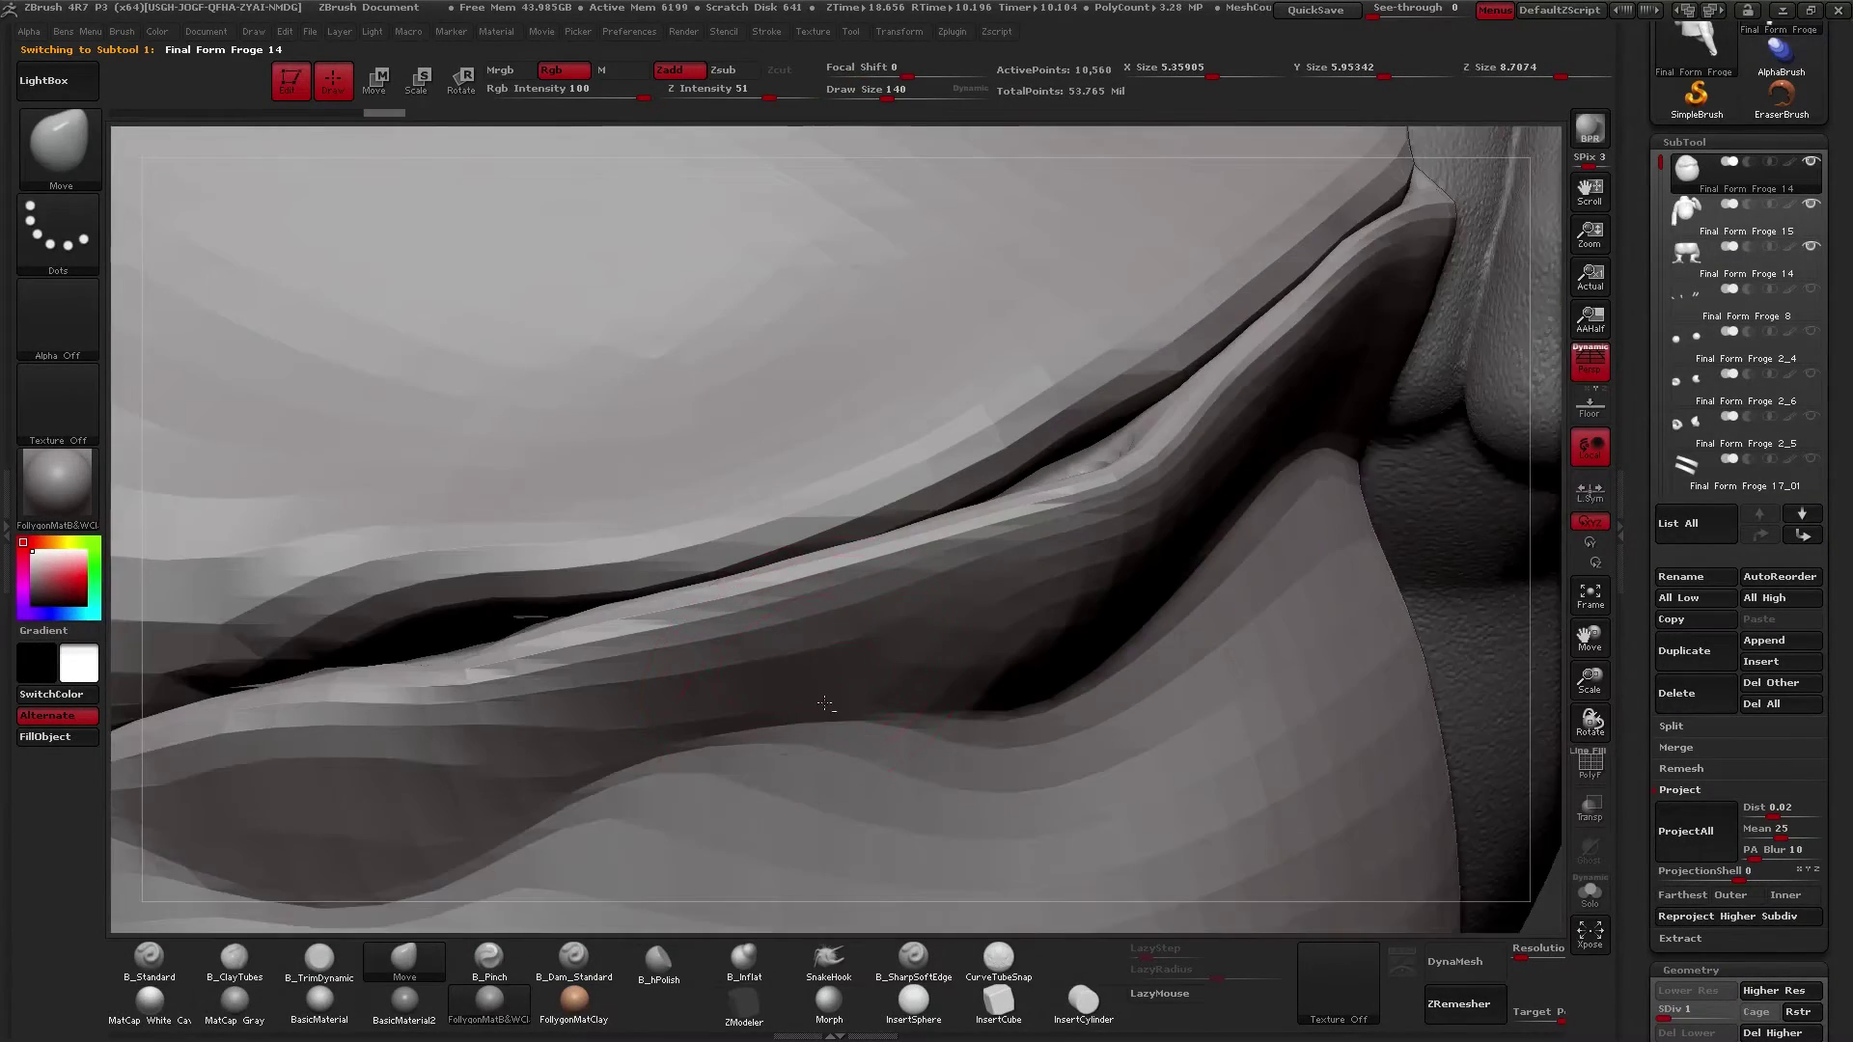
right_click_drag(811, 748, 930, 602)
left_click_drag(931, 603, 1095, 550, "shift")
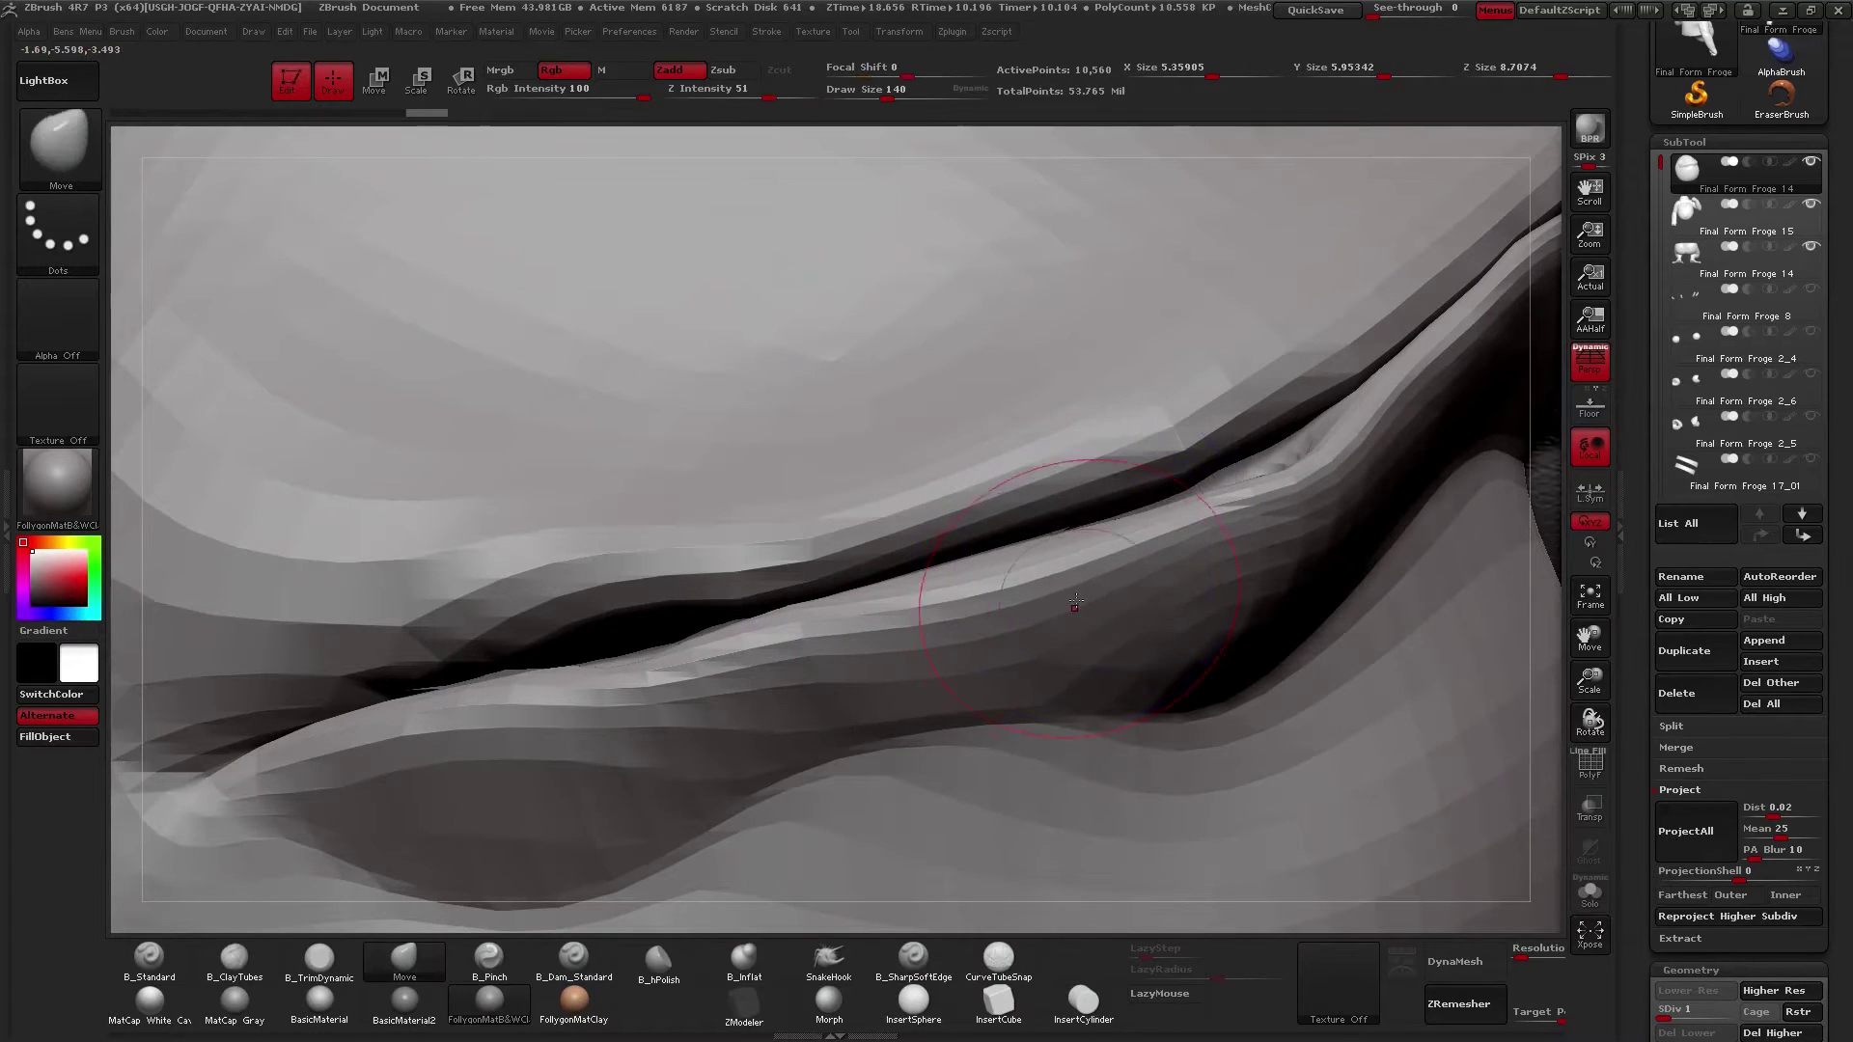
right_click_drag(1030, 596, 1075, 610)
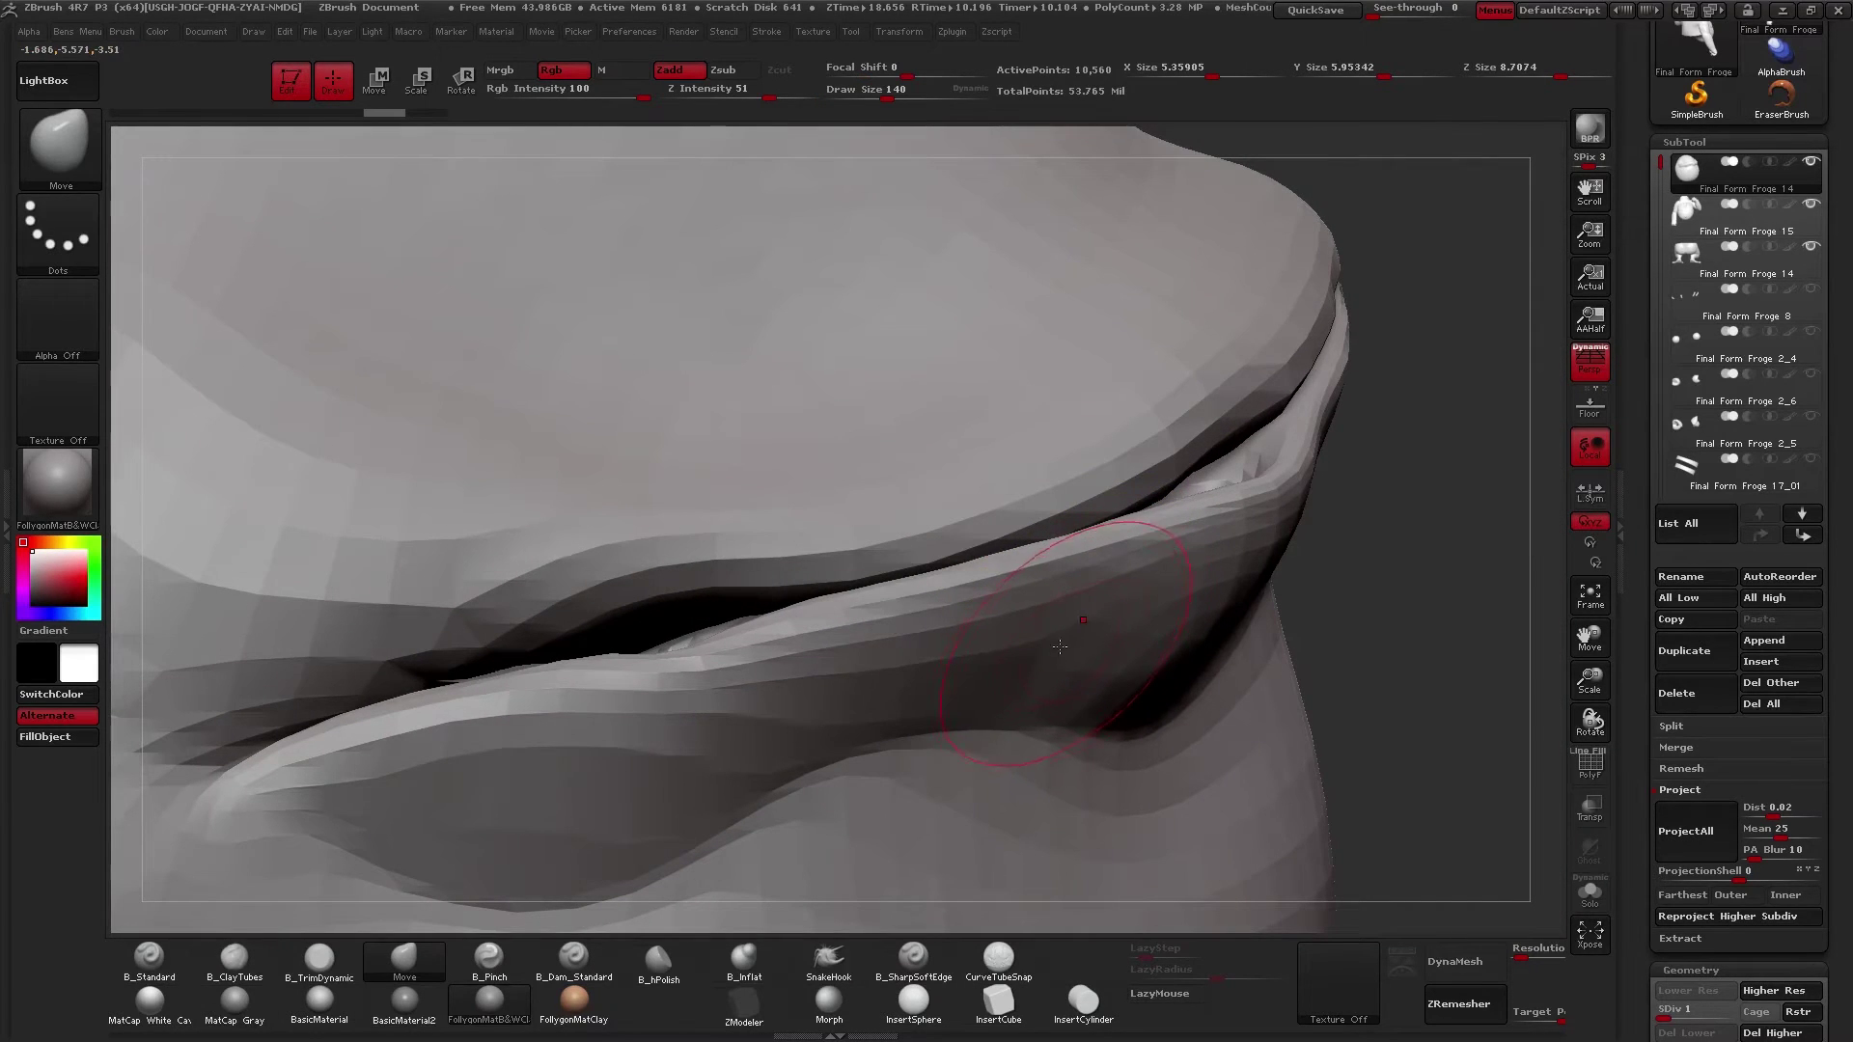
- Bring the head back up to subdivision level 5
key("ctrl")
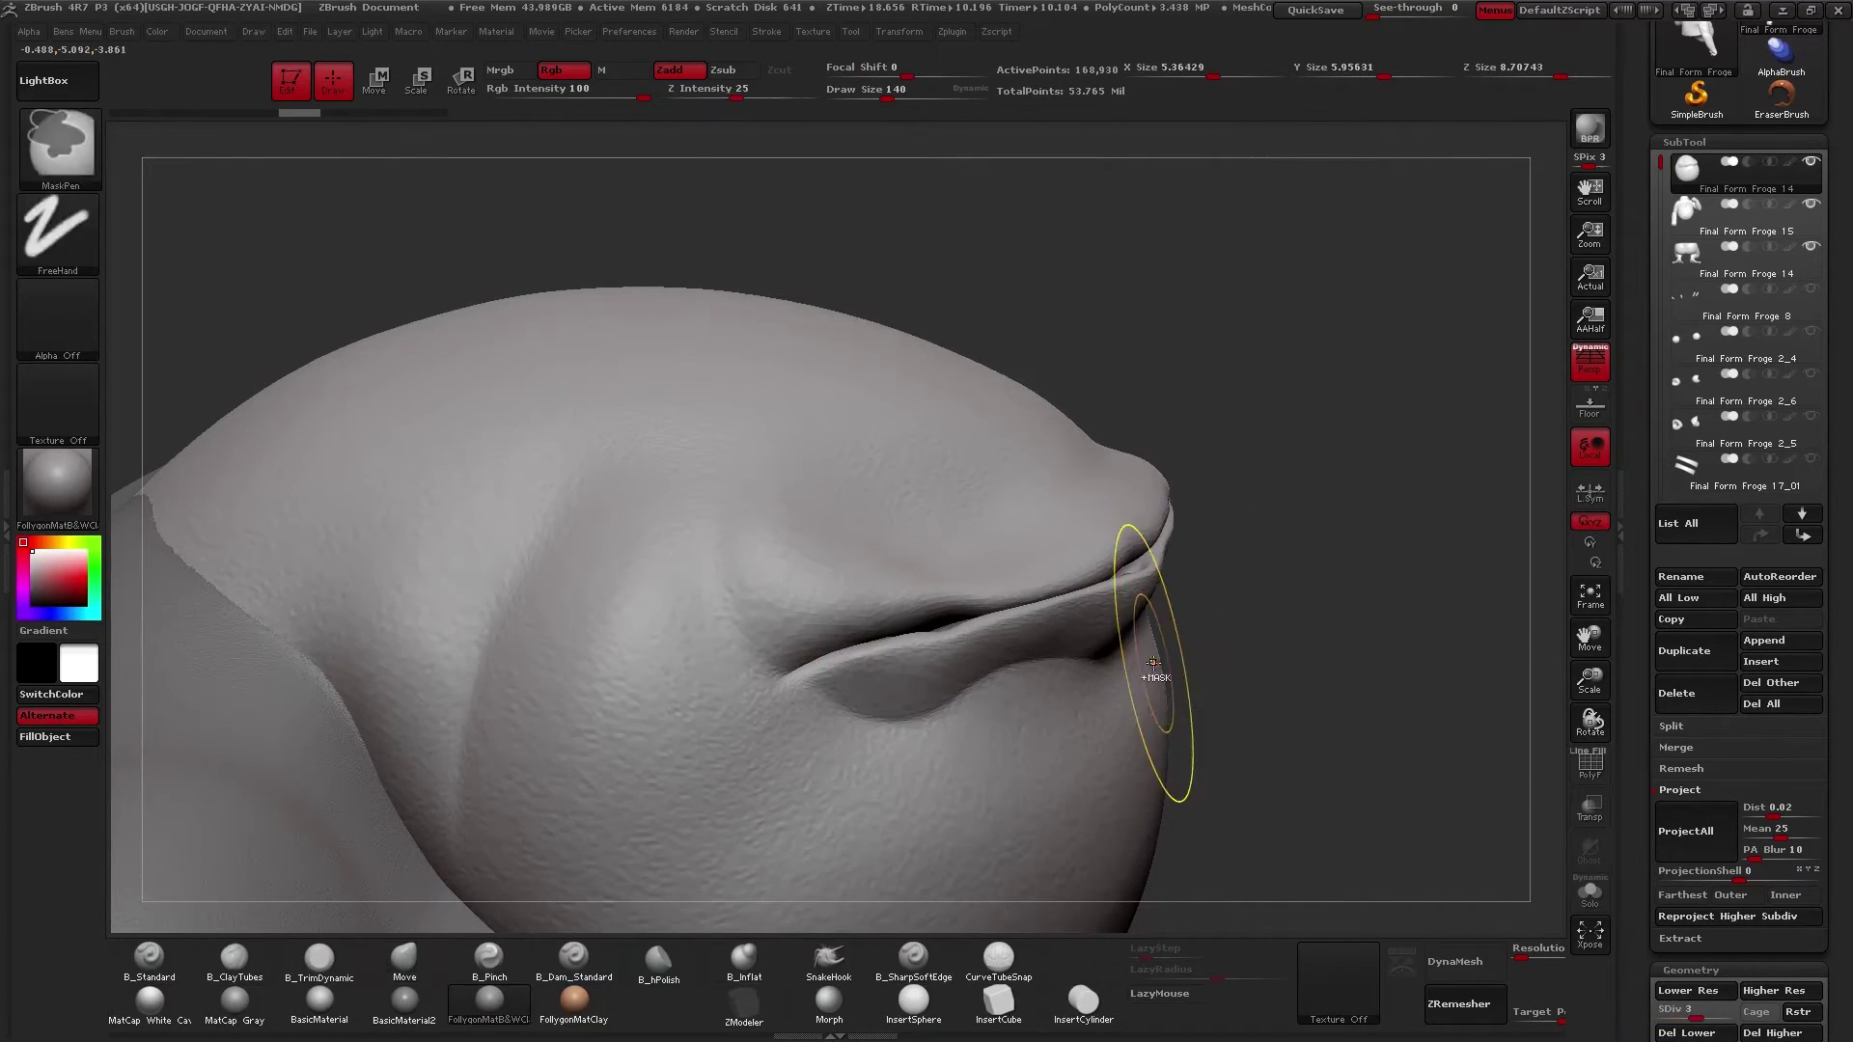
key("ctrl+d")
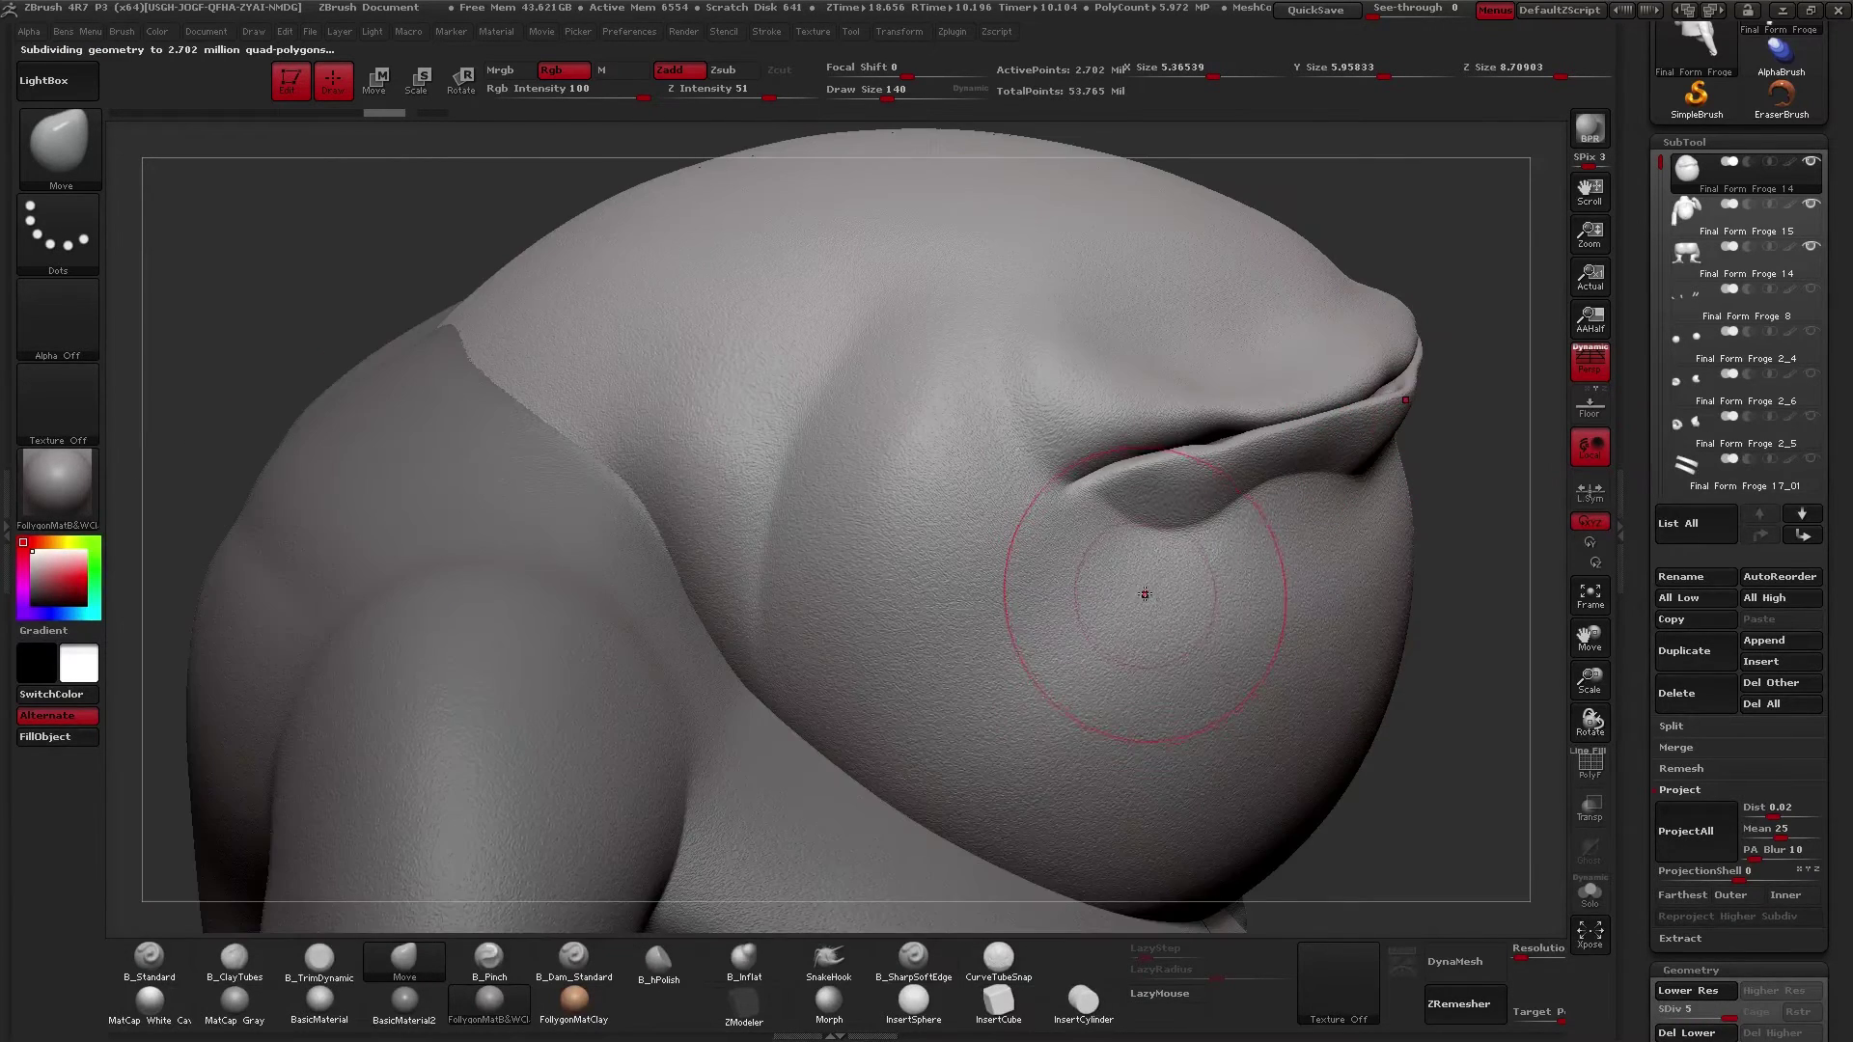
left_click_drag(1148, 588, 1303, 548)
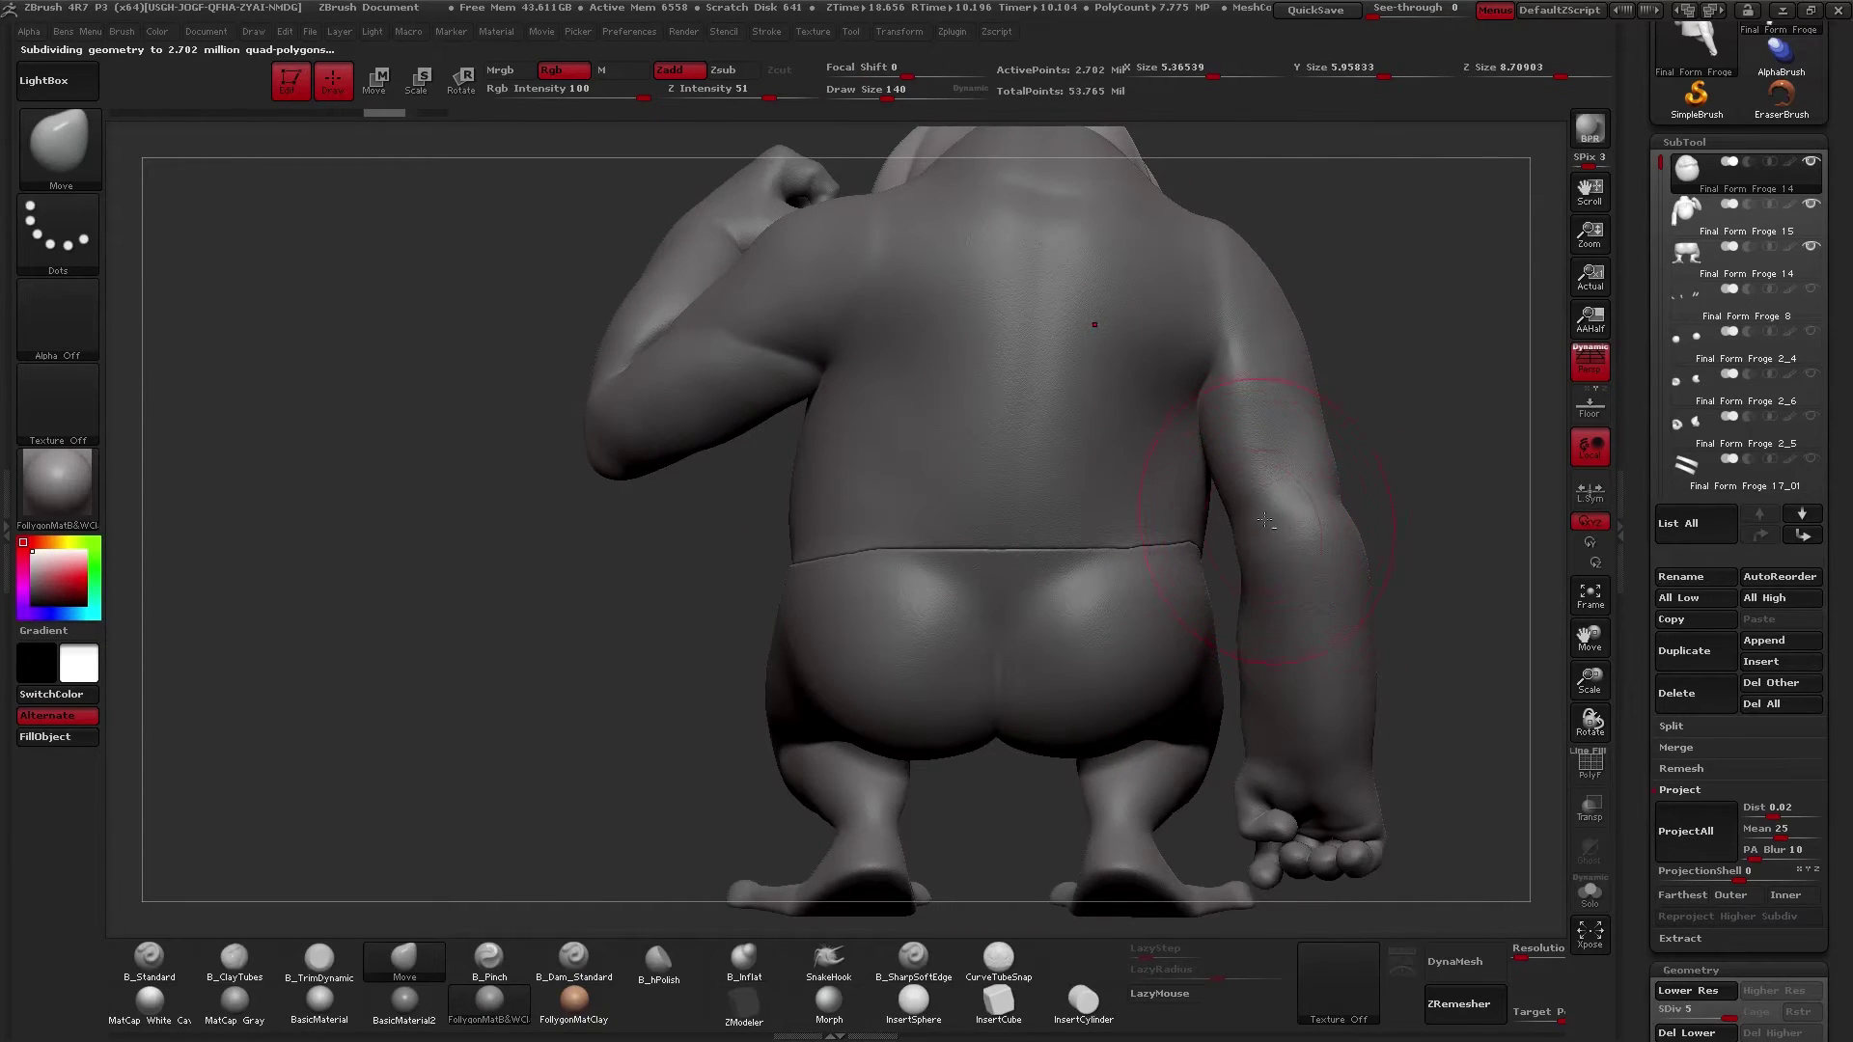
- Make the torso the active subtool and hide the elbow, forearm and hand of its lowered arm
left_click(1265, 521, "alt")
mouse_move(1211, 561)
left_mouse_down("ctrl+shift")
mouse_move(1245, 454)
mouse_move(1407, 417)
left_mouse_up("ctrl+shift")
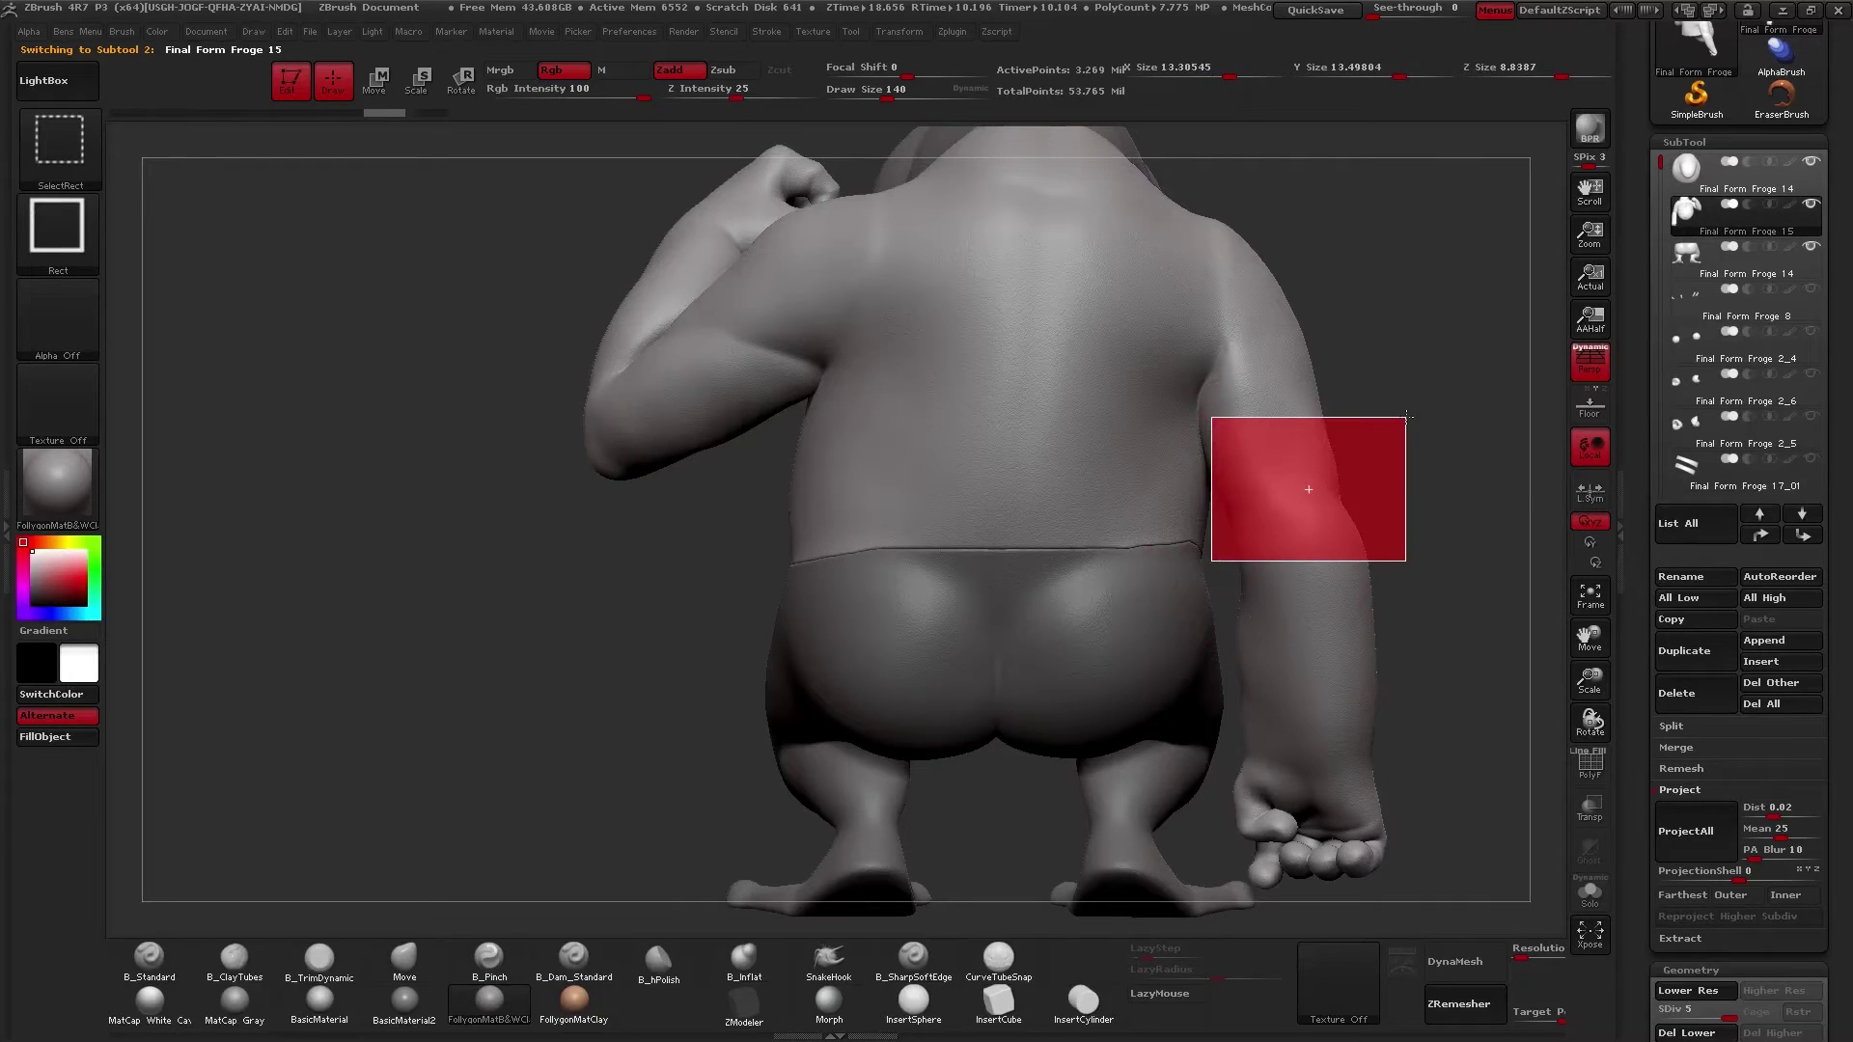
right_click(1348, 436)
left_click(1341, 795)
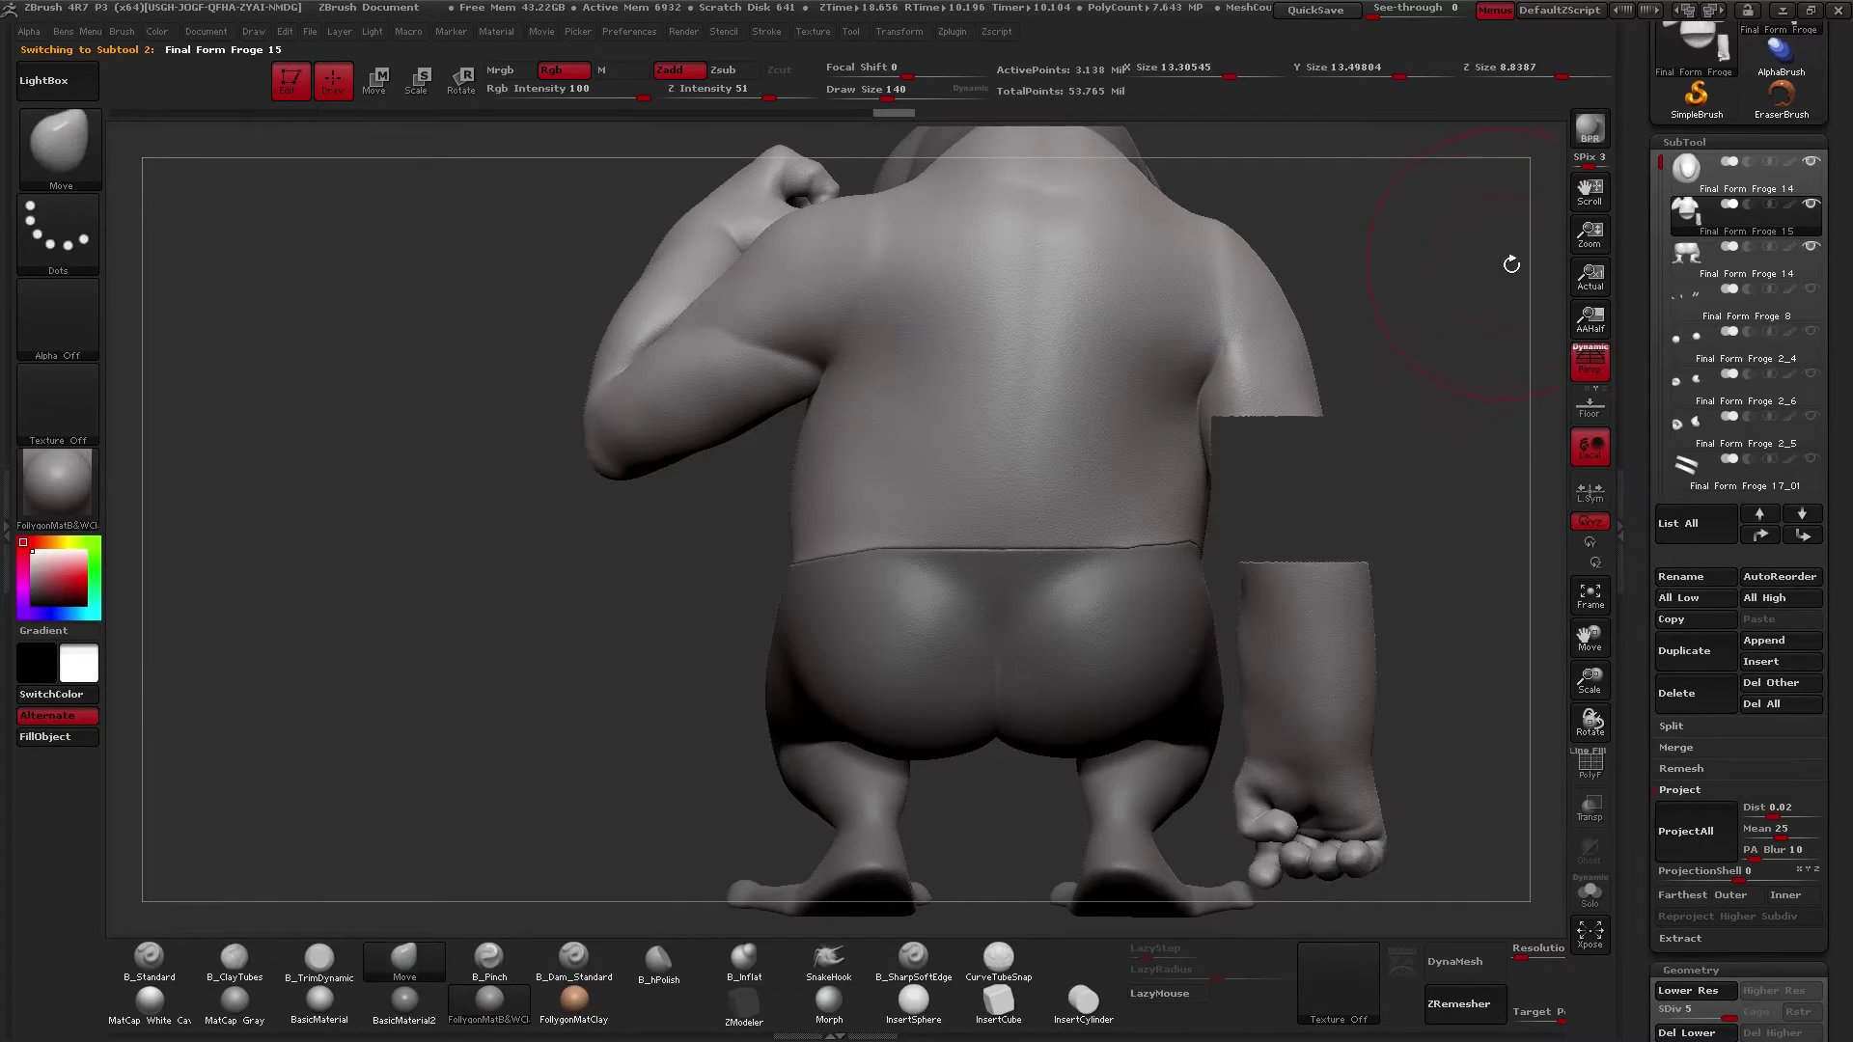
mouse_move(1227, 463)
left_mouse_down()
mouse_move(1232, 347)
mouse_move(1206, 406)
mouse_move(1283, 840)
mouse_move(1131, 425)
left_mouse_up()
mouse_move(1489, 373)
left_mouse_down()
mouse_move(1055, 600)
mouse_move(1083, 620)
mouse_move(949, 731)
mouse_move(898, 574)
left_mouse_up()
mouse_move(902, 641)
left_mouse_down("ctrl+alt+shift")
mouse_move(943, 521)
mouse_move(493, 914)
left_mouse_up("ctrl+alt+shift")
key("shift+s")
- Hide the raised arm of the torso subtool to expose the side of the waist
left_click_drag(772, 680, 1098, 766)
left_click_drag(1173, 657, 1147, 536, "alt")
key("2")
left_click(1176, 628)
right_click_drag(1034, 479, 1110, 565)
mouse_move(1071, 517)
left_mouse_down("ctrl+alt+shift")
mouse_move(1014, 196)
mouse_move(1067, 612)
mouse_move(1007, 632)
mouse_move(917, 618)
mouse_move(924, 639)
left_mouse_up("ctrl+alt+shift")
- Turn on backface masking for the Move brush and set the draw size to 160
key("2")
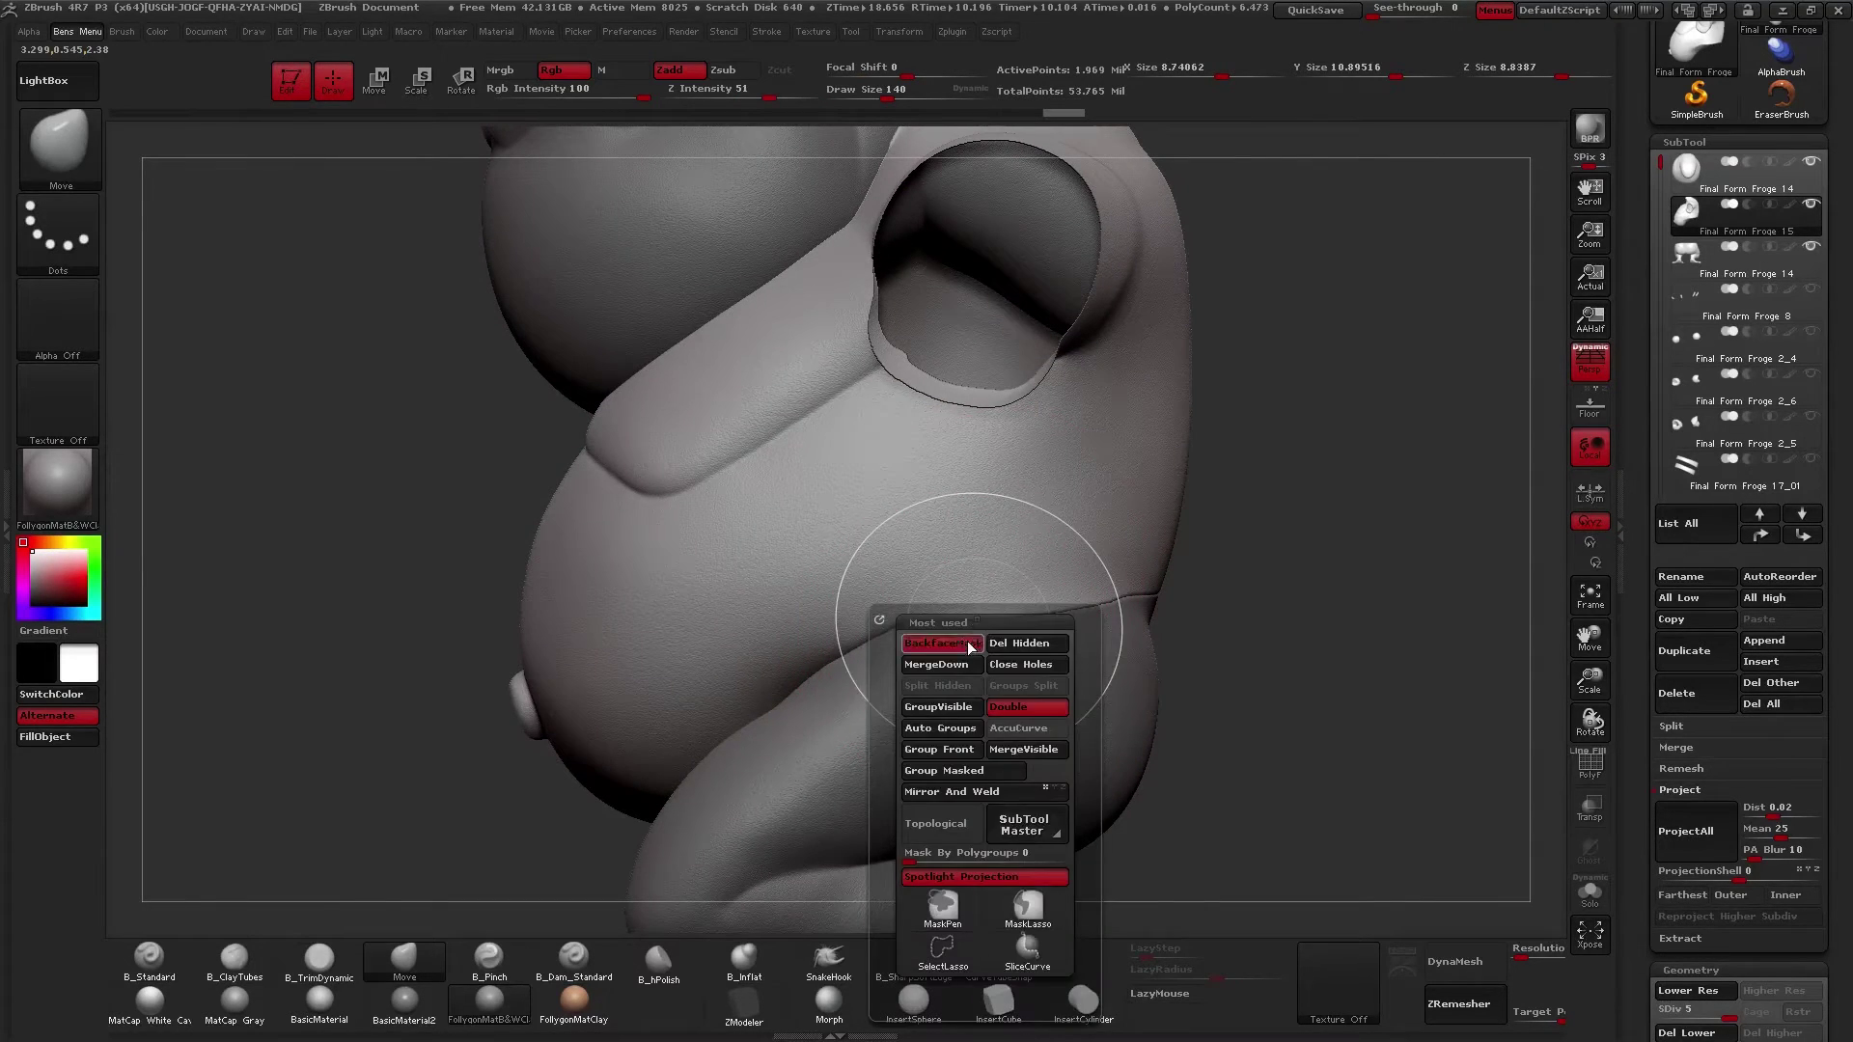
left_click(966, 644)
mouse_move(964, 645)
right_mouse_down("ctrl")
mouse_move(957, 609)
mouse_move(952, 639)
right_mouse_up("ctrl")
key("space")
left_click_drag(950, 641, 958, 641)
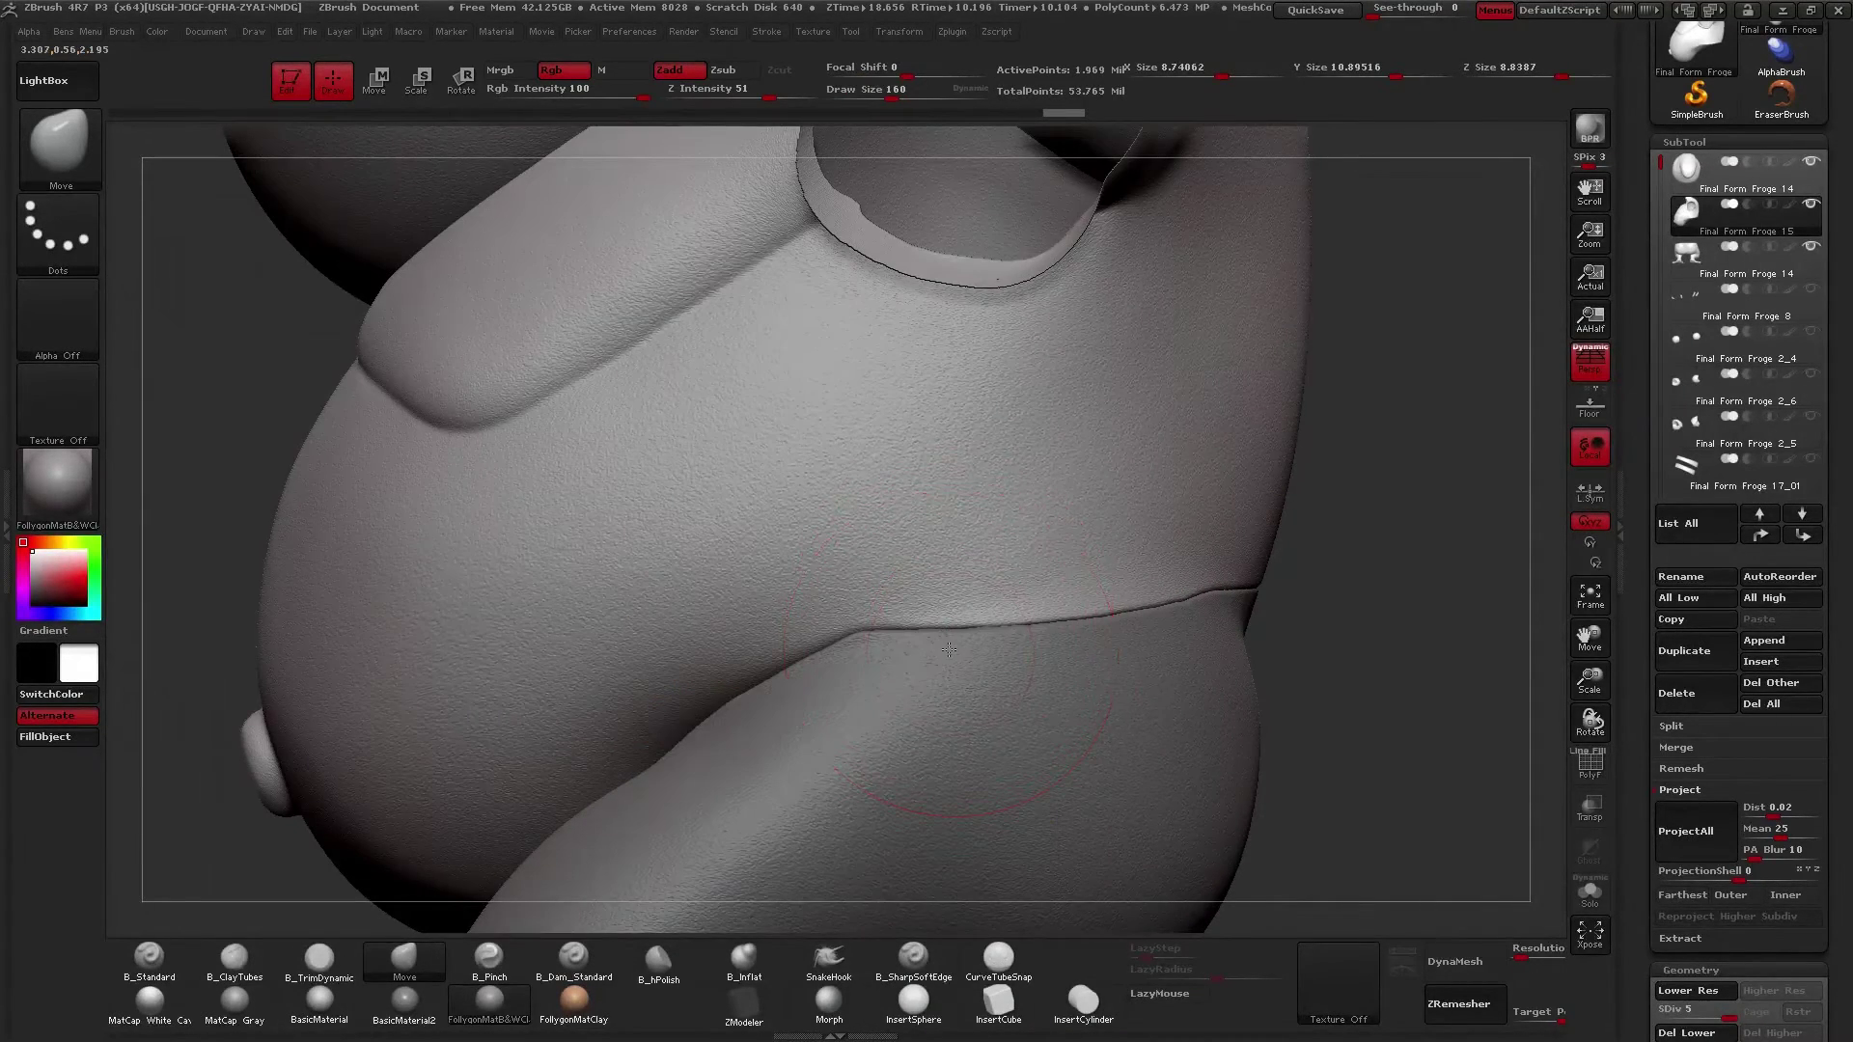
- Blend the torso's lower edge into the hip on the raised arm's side with Move brush strokes along the waist seam
right_click_drag(896, 666, 896, 639)
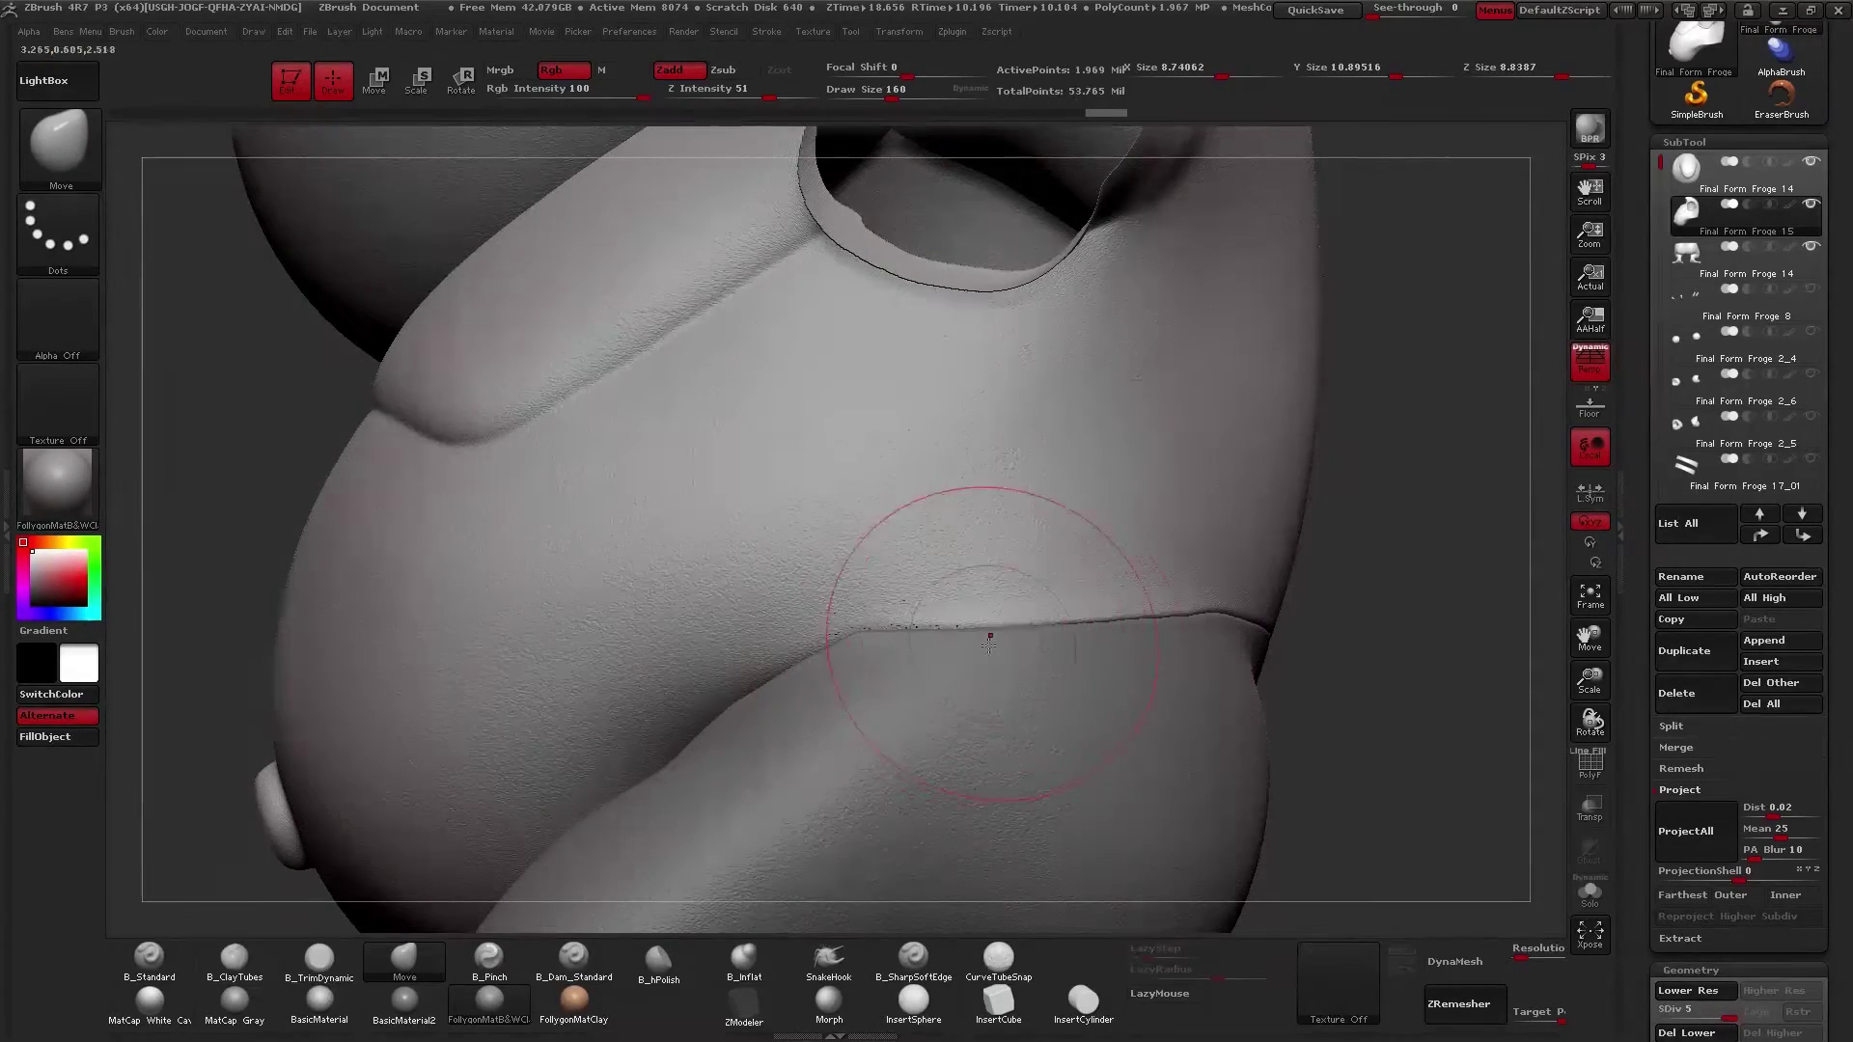
right_click_drag(1030, 663, 951, 645)
right_click_drag(1100, 635, 1025, 620, "alt")
left_click_drag(1096, 621, 1100, 605)
right_click_drag(1100, 604, 1022, 601, "alt")
mouse_move(1173, 627)
right_mouse_down()
mouse_move(1091, 624)
mouse_move(849, 725)
right_mouse_up()
- Continue fitting the torso's lower edge to the legs across the back of the waist with the Move brush
right_click_drag(849, 726, 955, 708)
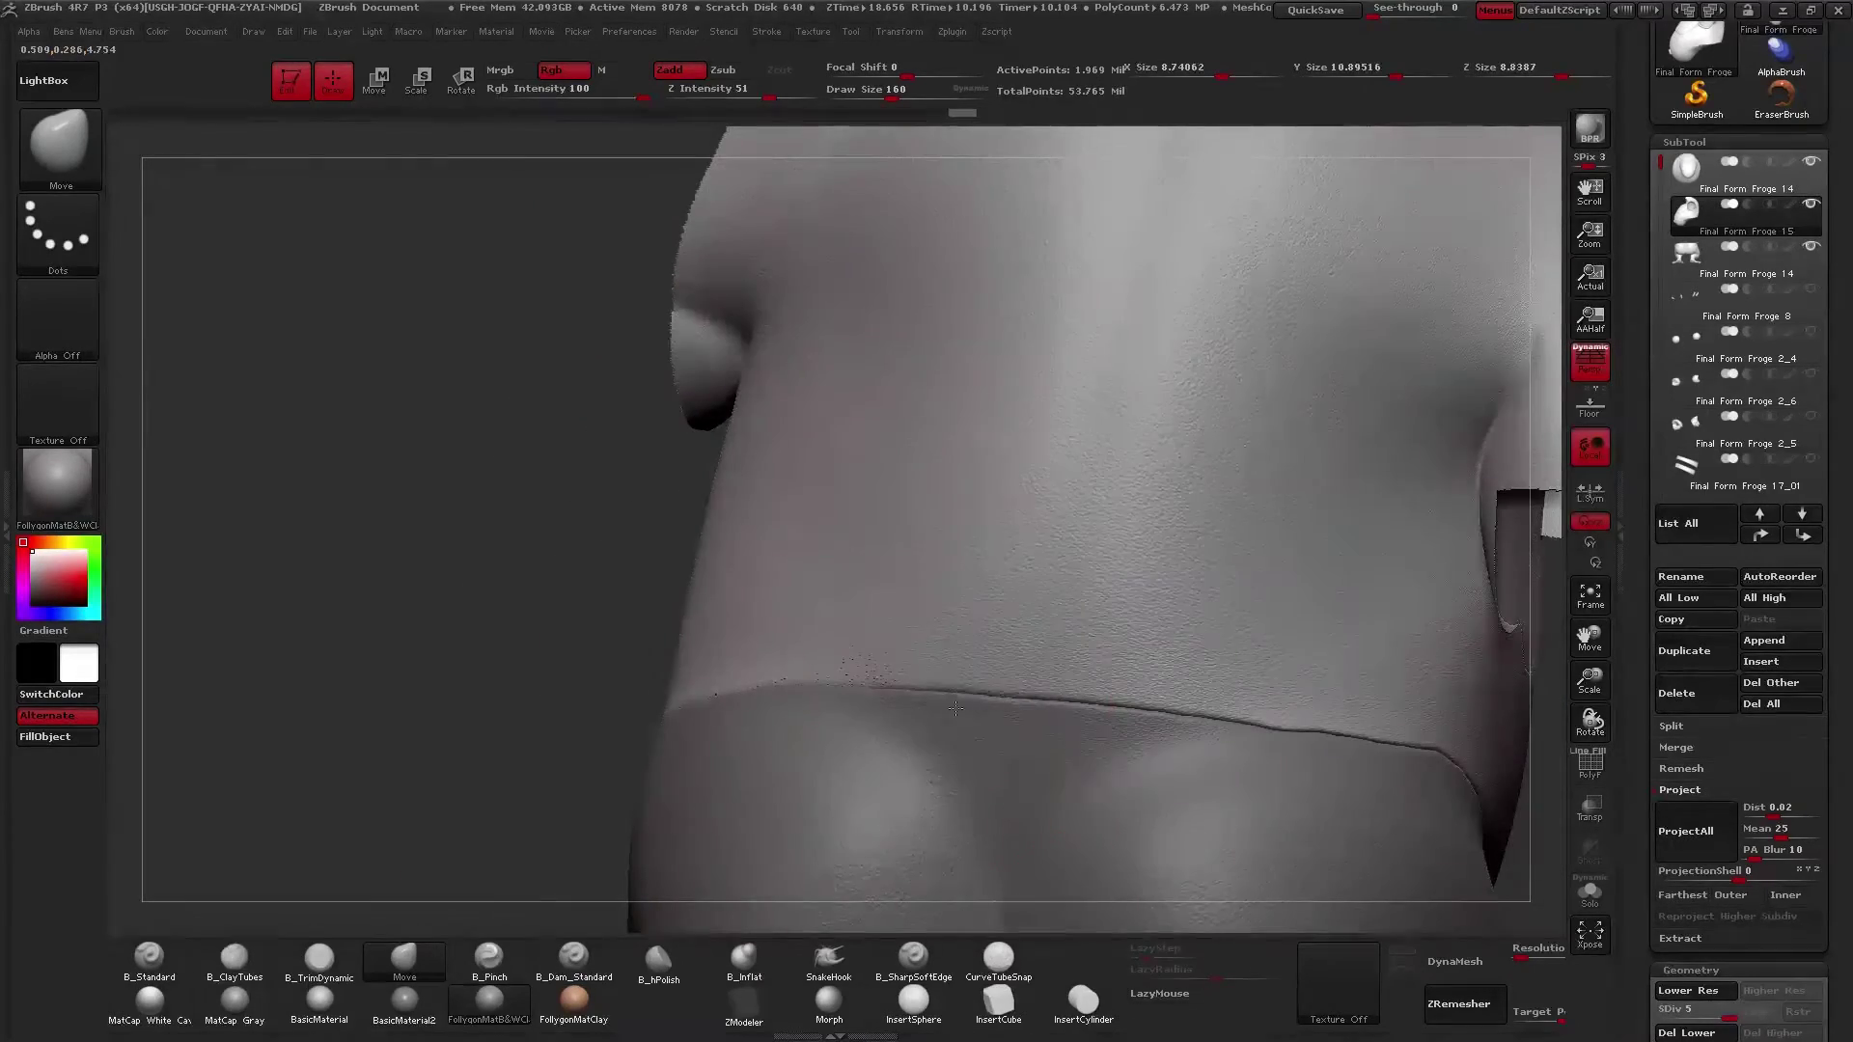
left_click_drag(1006, 707, 1009, 703)
right_click_drag(1010, 702, 910, 712, "alt")
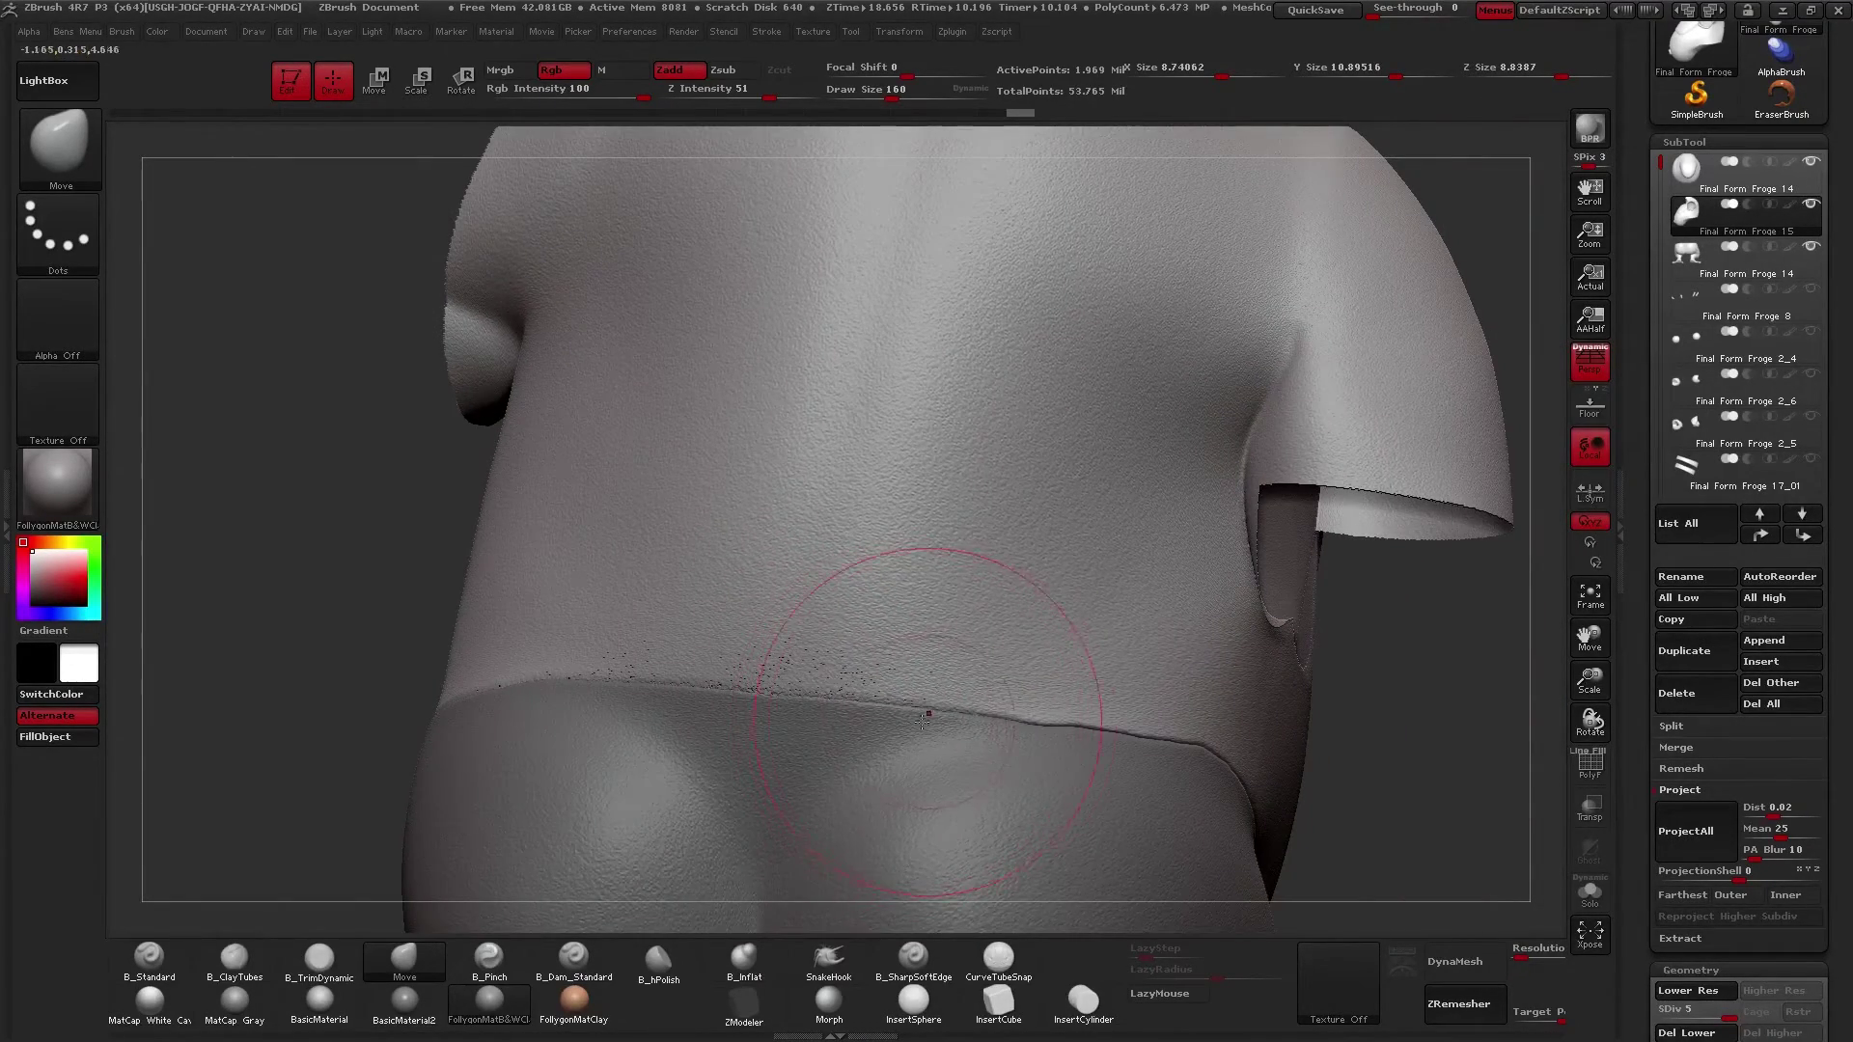
left_click_drag(1006, 733, 997, 673)
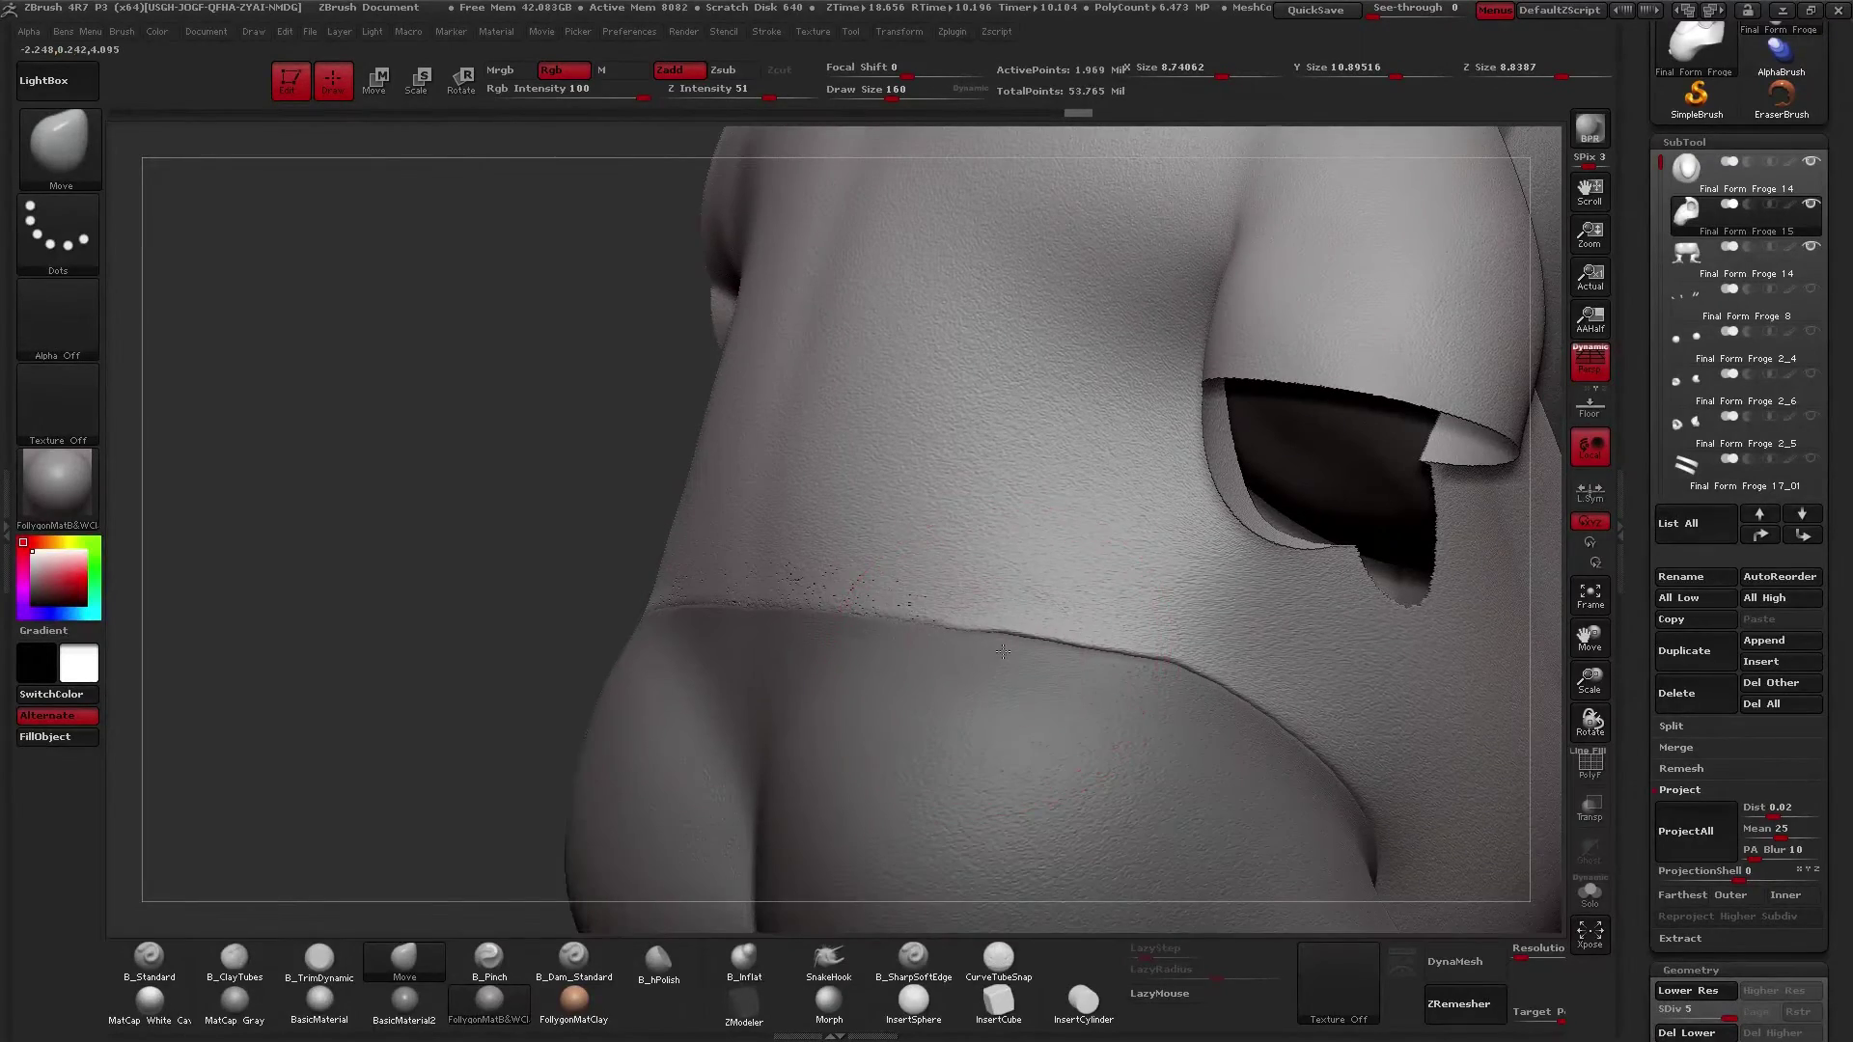
- Fit the torso's lower edge to the hip on the lowered arm's side and check the underside of the belly
right_click_drag(1119, 615, 1144, 697)
right_click_drag(1264, 782, 1125, 653, "alt")
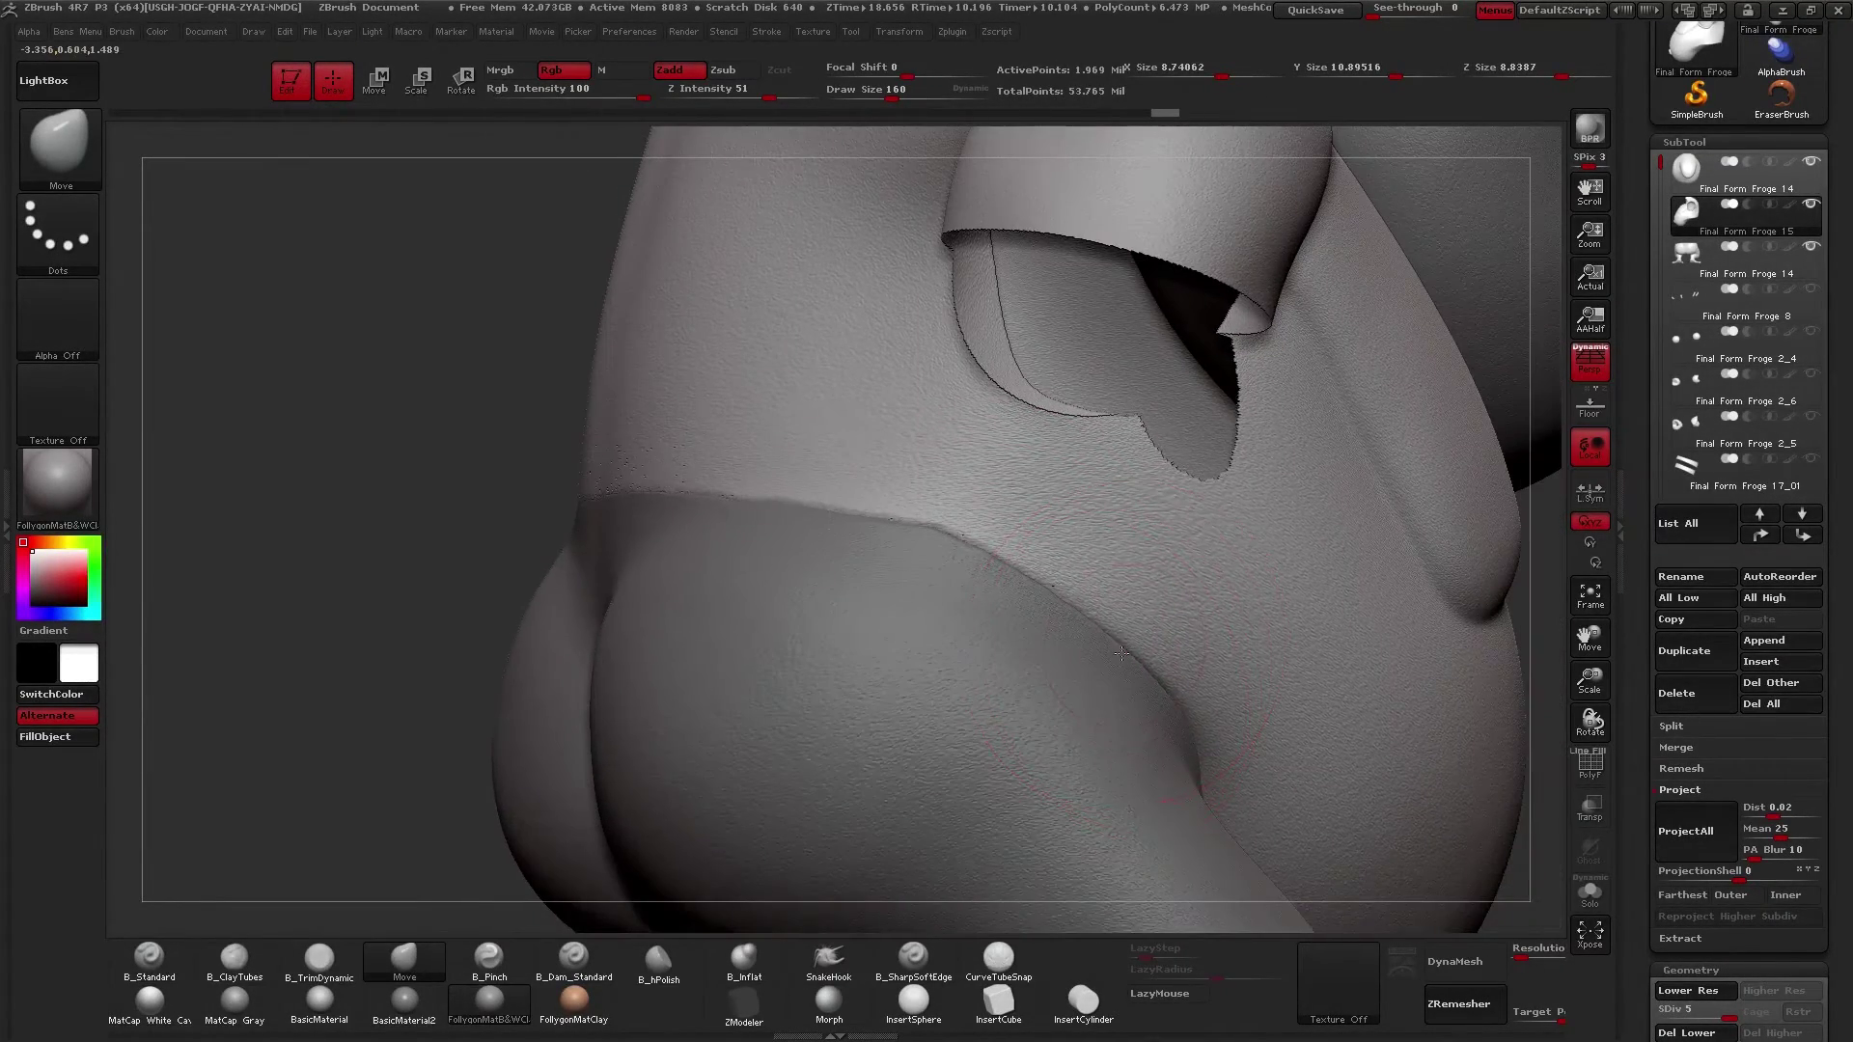
right_click_drag(1139, 721, 1211, 748)
mouse_move(1085, 611)
right_mouse_down()
mouse_move(1150, 727)
mouse_move(1236, 705)
mouse_move(972, 682)
mouse_move(1115, 597)
mouse_move(1114, 492)
right_mouse_up()
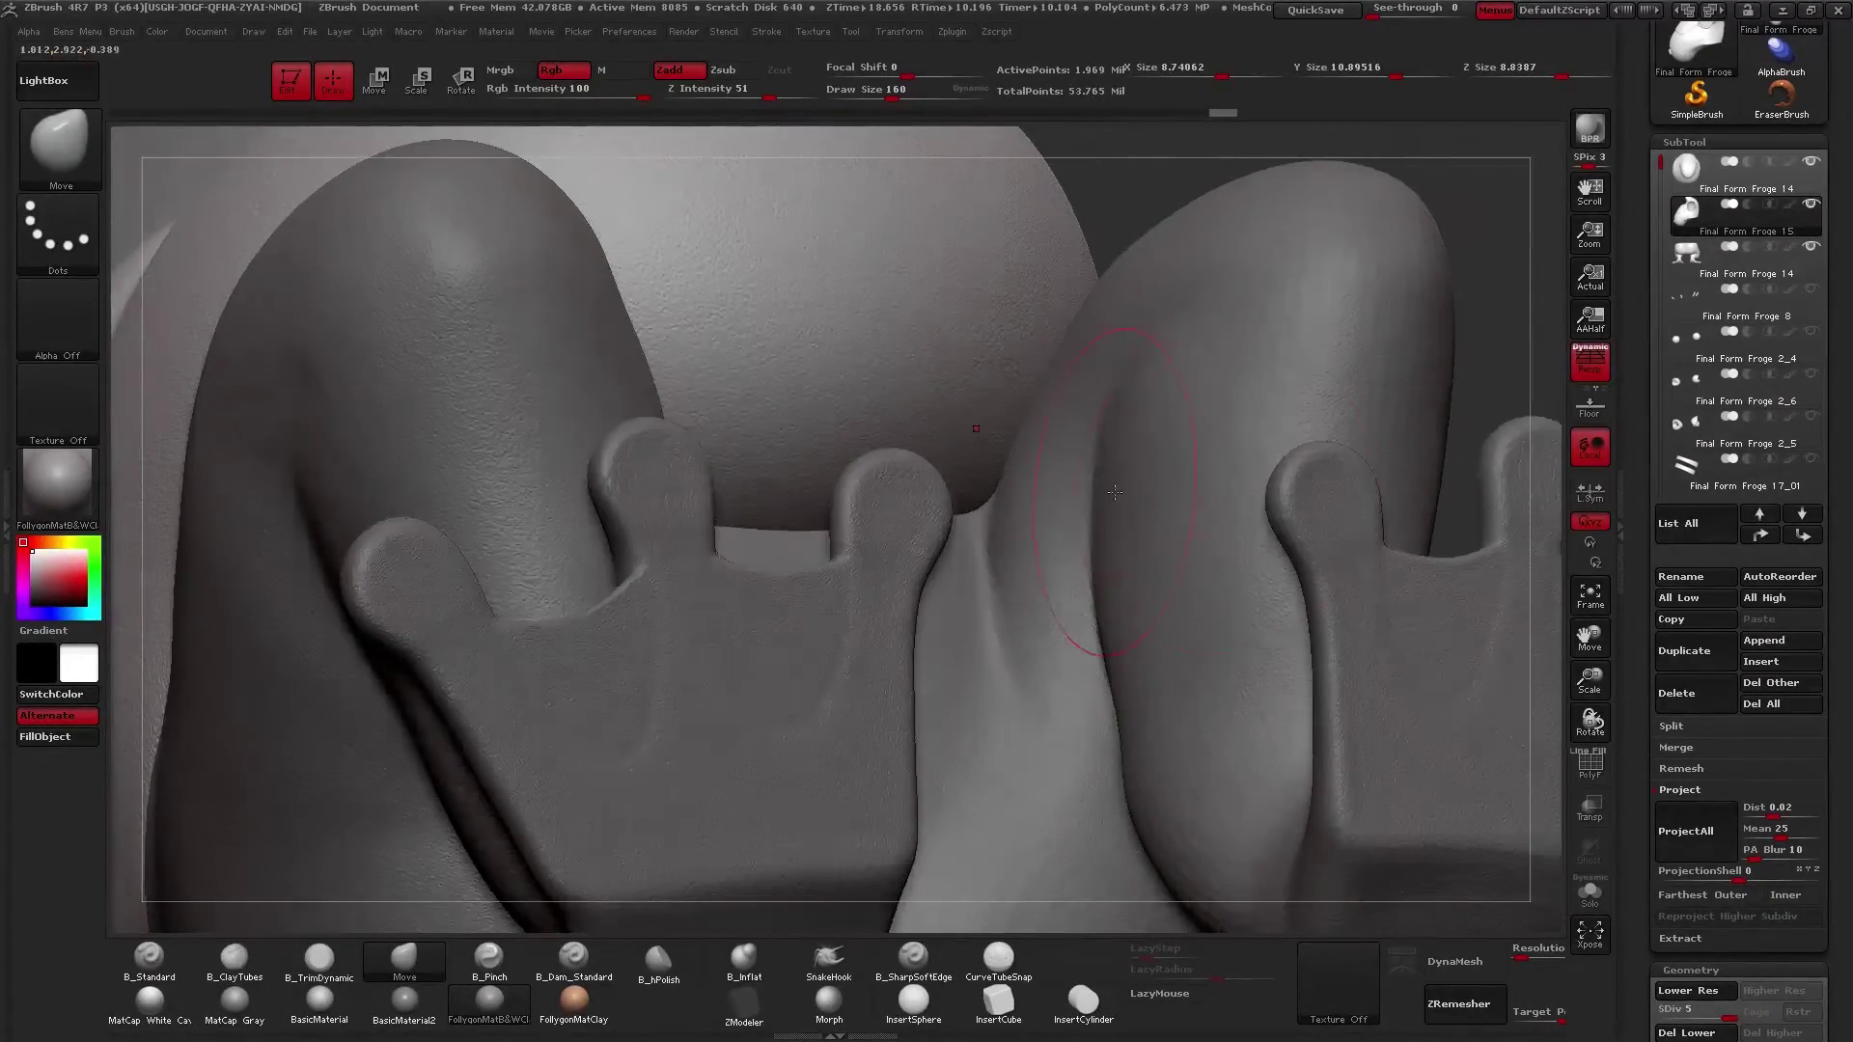
- Switch to the legs subtool and fit its upper edge to the torso along the waist seam with the Move brush
left_click(1232, 510, "alt")
mouse_move(1232, 509)
right_mouse_down()
mouse_move(1139, 665)
mouse_move(858, 804)
mouse_move(1015, 673)
right_mouse_up()
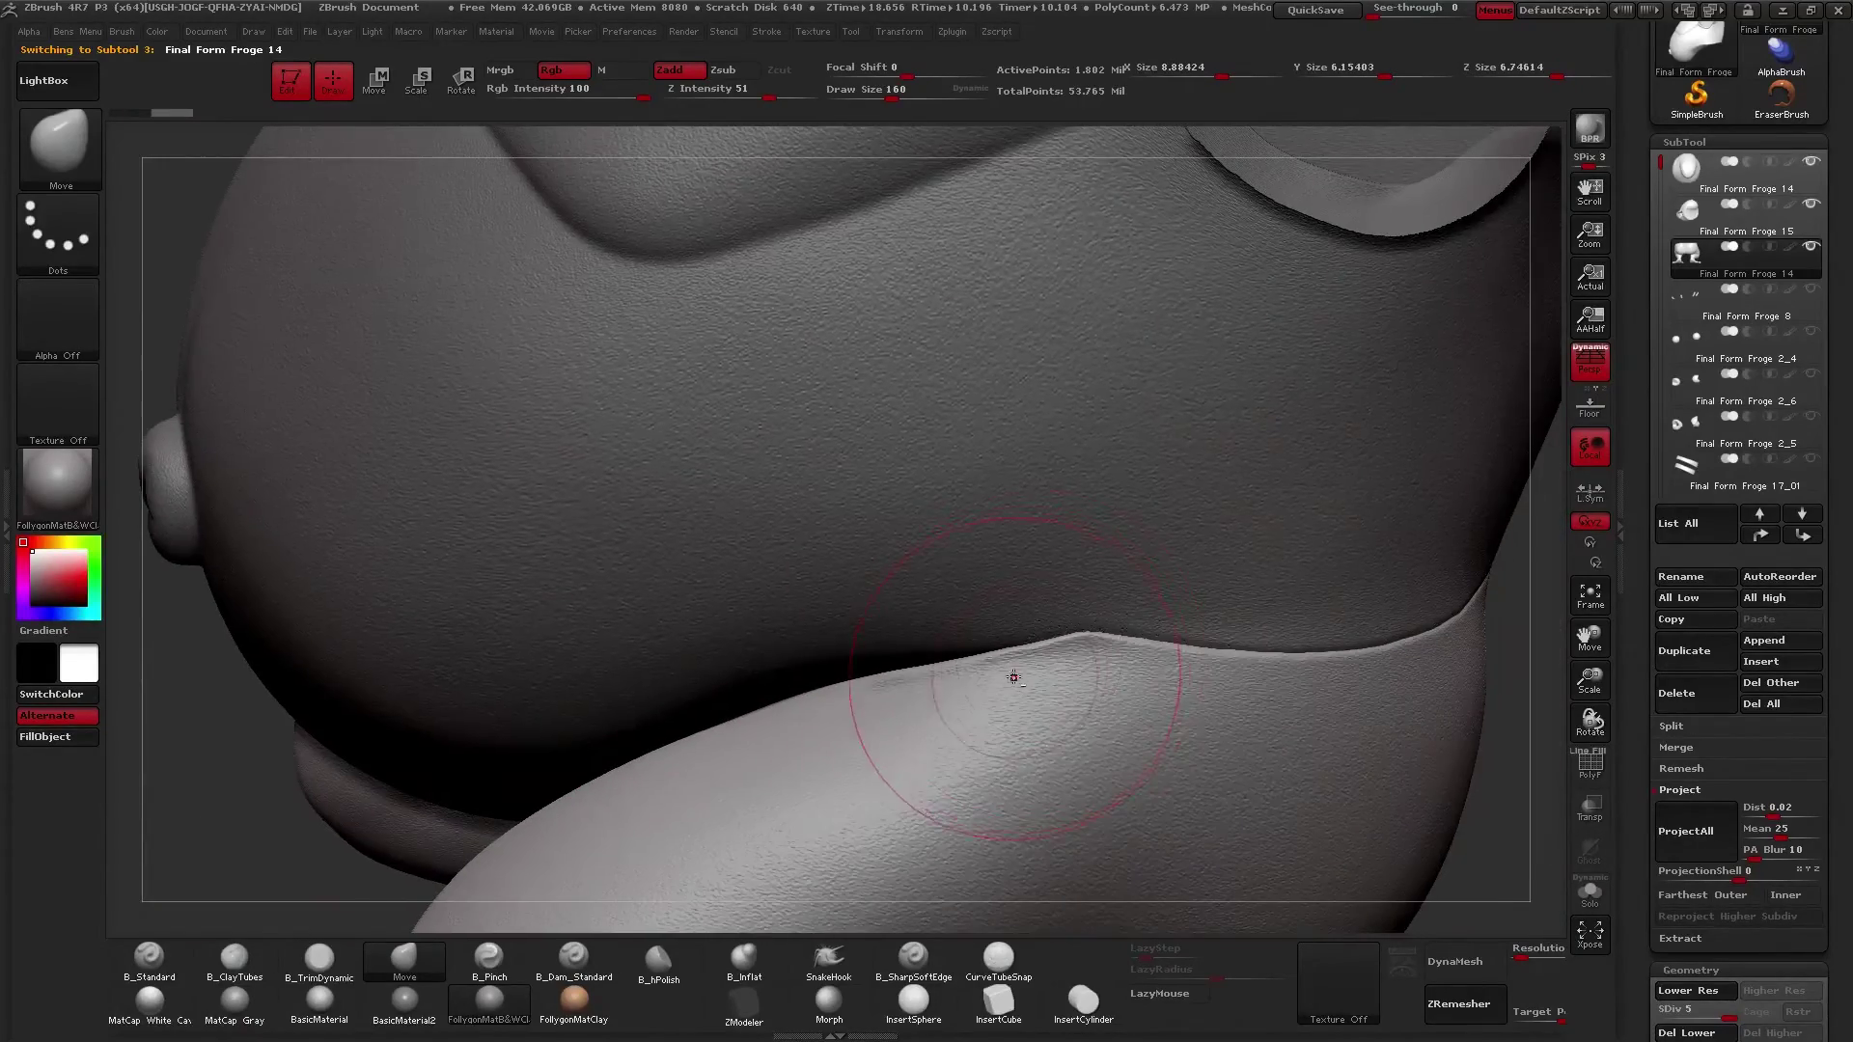
right_click_drag(1229, 670, 1029, 691, "alt")
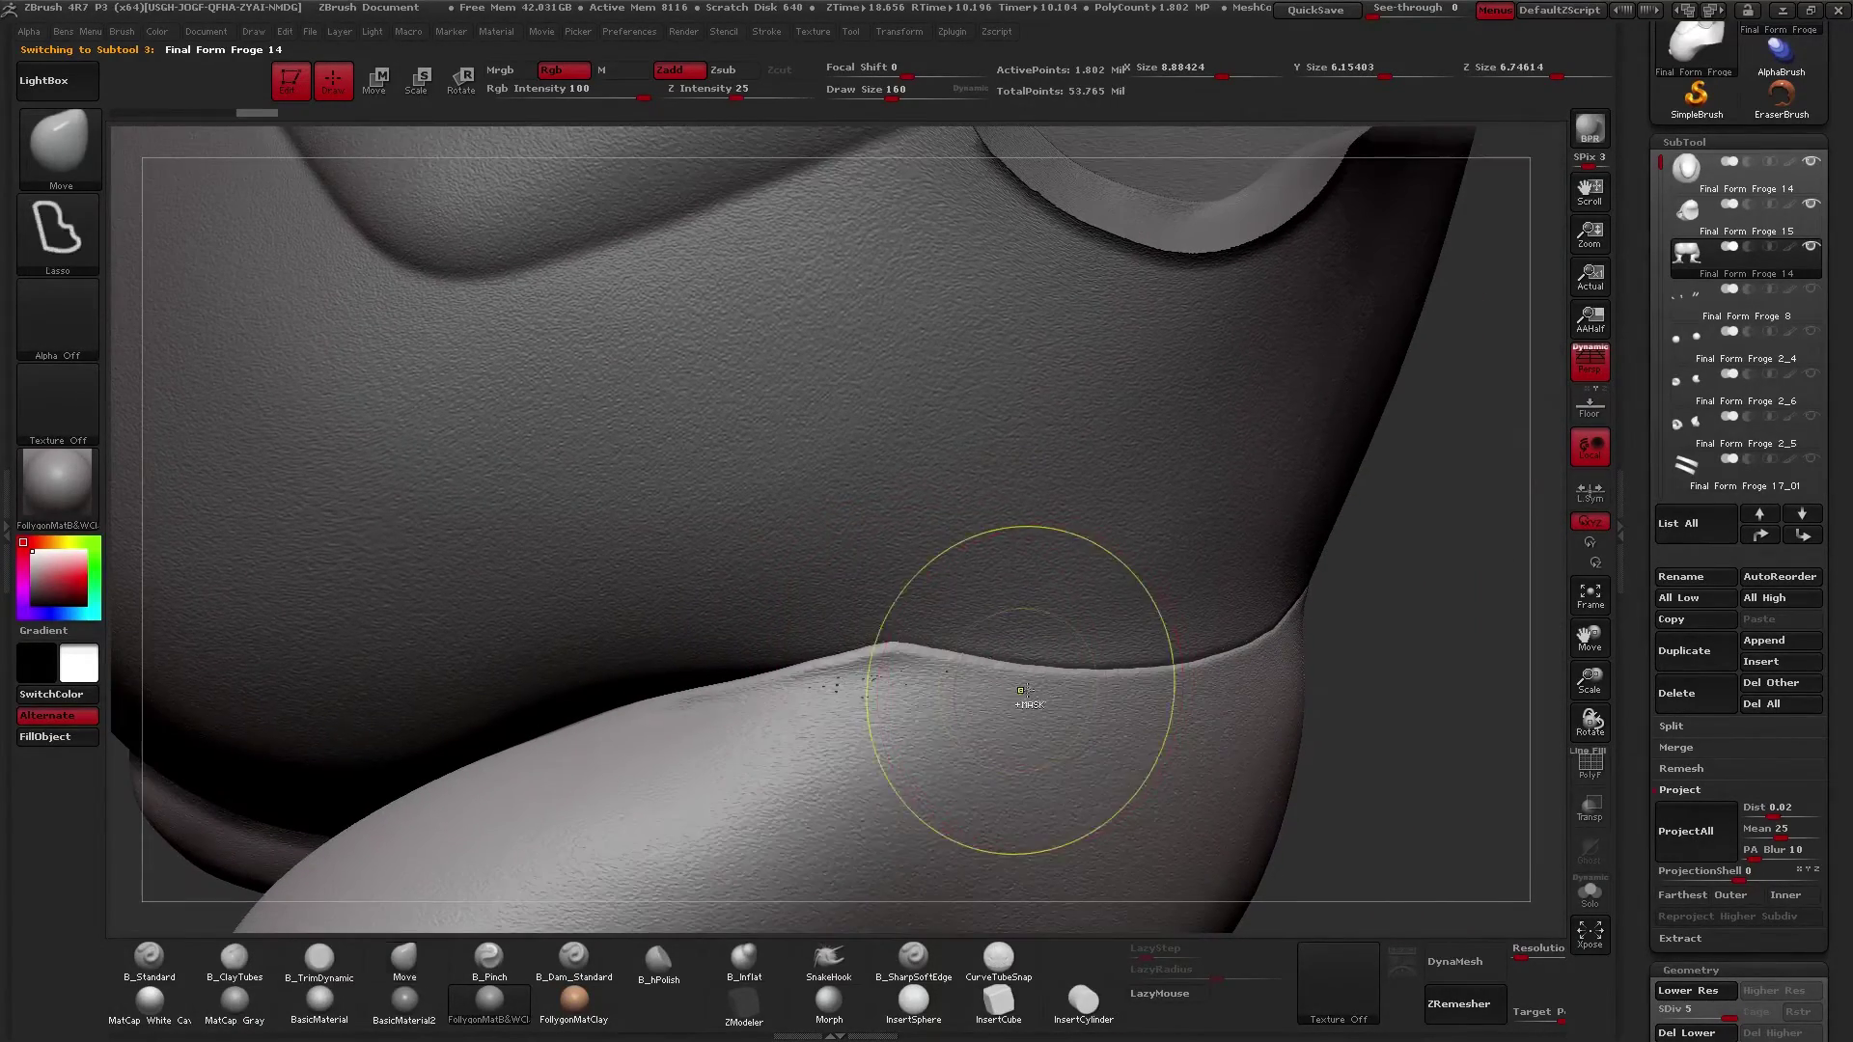
right_click_drag(819, 682, 865, 666)
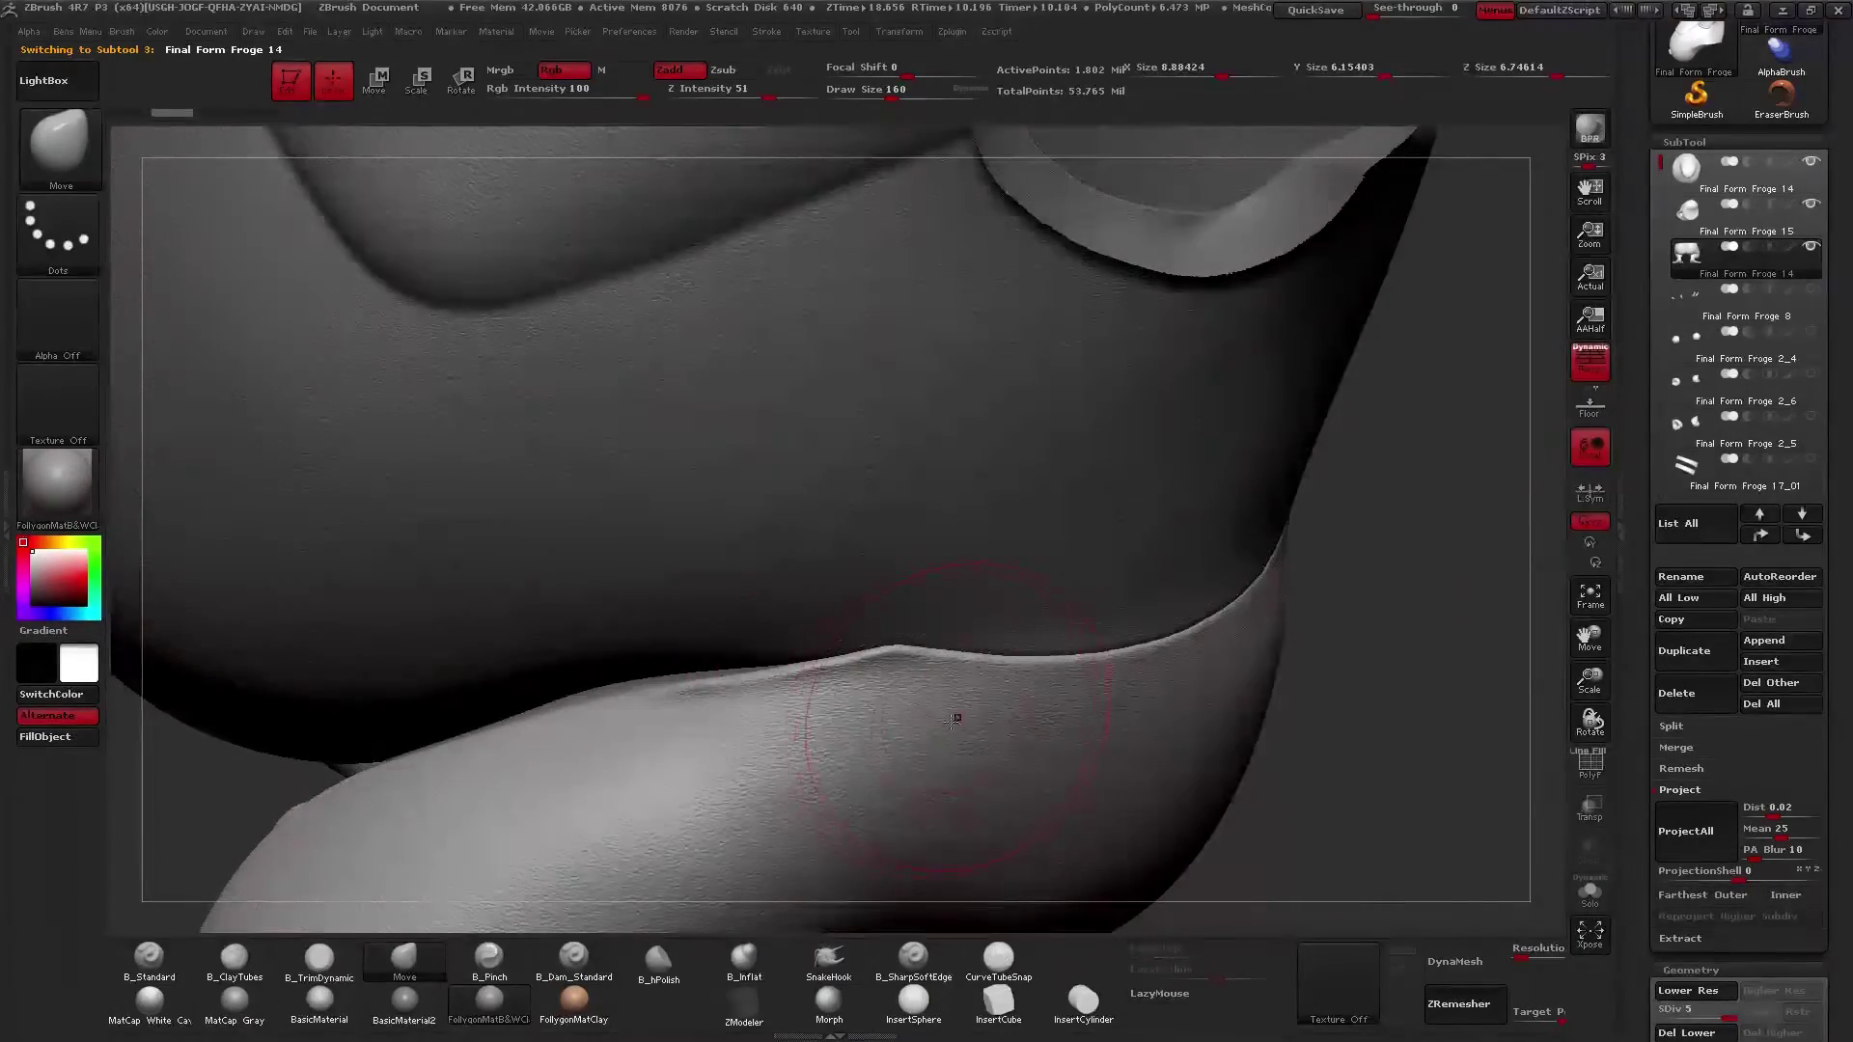
mouse_move(1073, 660)
right_mouse_down()
mouse_move(993, 698)
mouse_move(1168, 617)
mouse_move(1172, 576)
right_mouse_up()
mouse_move(796, 651)
right_mouse_down("ctrl")
mouse_move(1005, 648)
mouse_move(1173, 607)
mouse_move(1109, 569)
mouse_move(1150, 512)
right_mouse_up("ctrl")
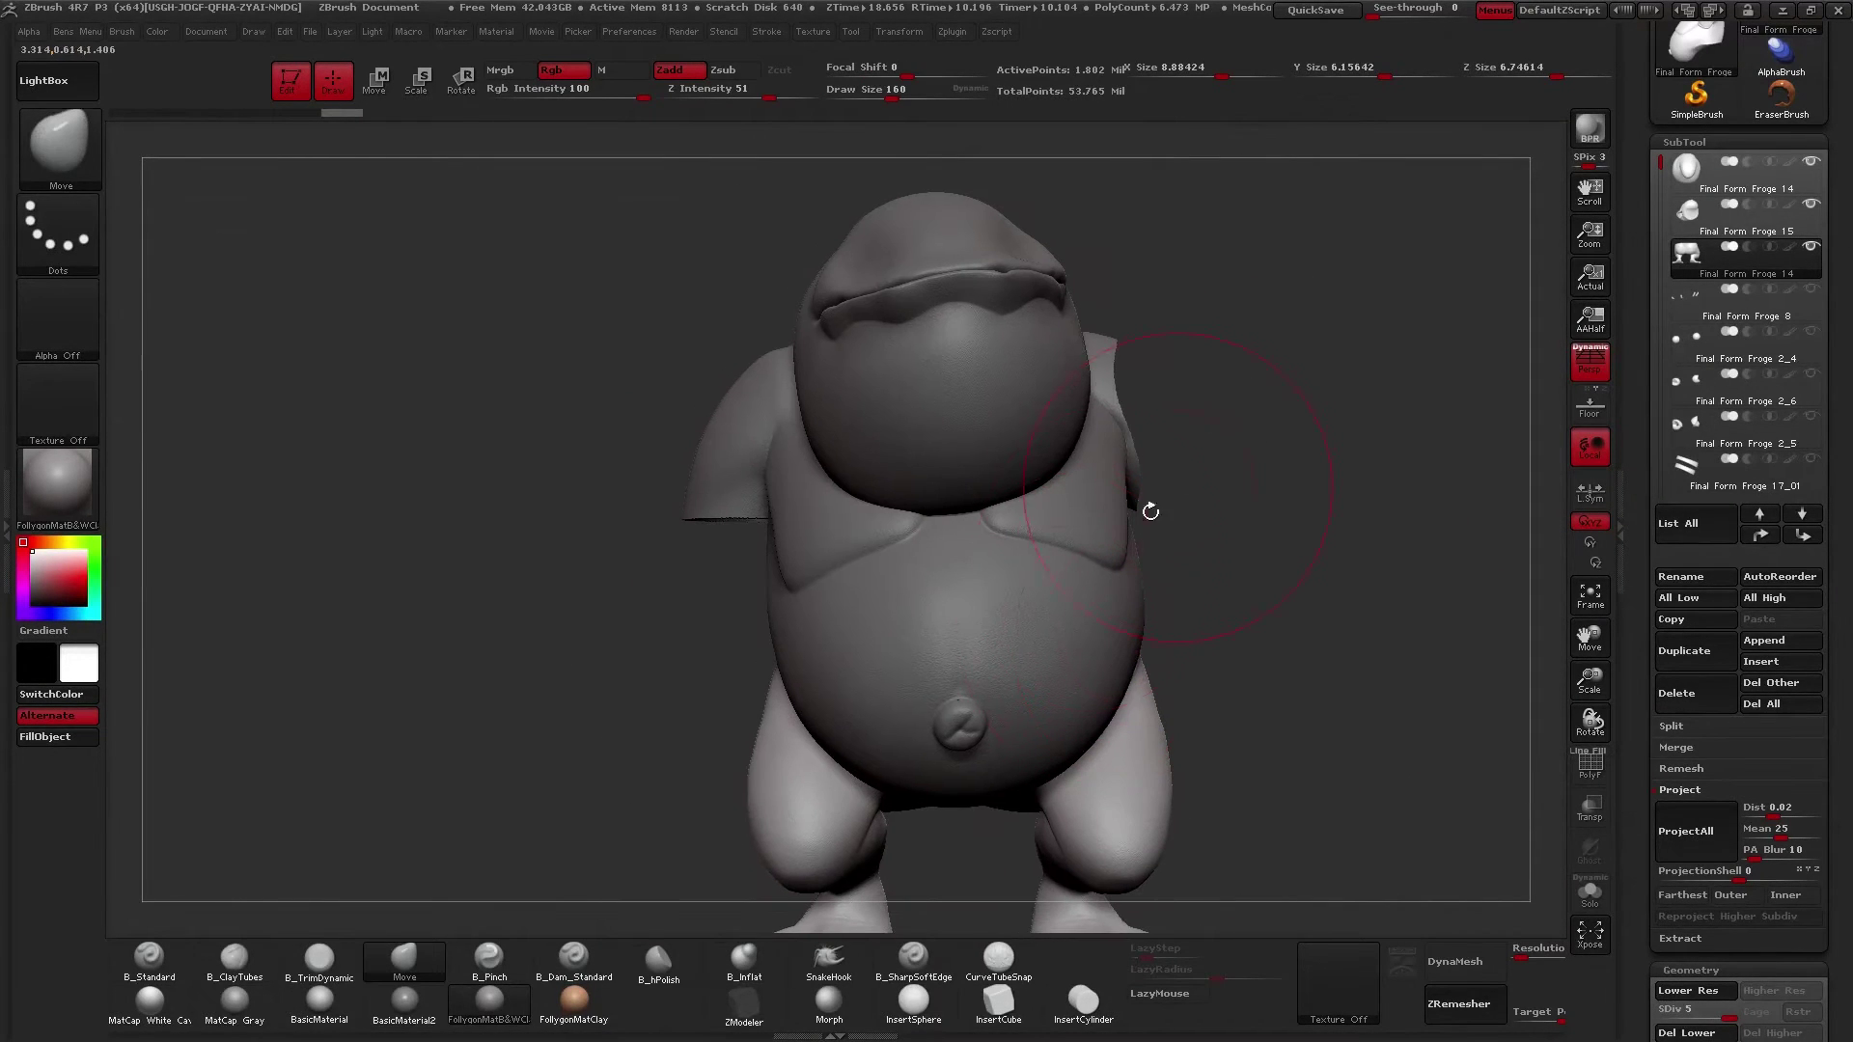
- Select the torso subtool, reveal its hidden arms and check the body in polyframe display
left_click(1727, 214)
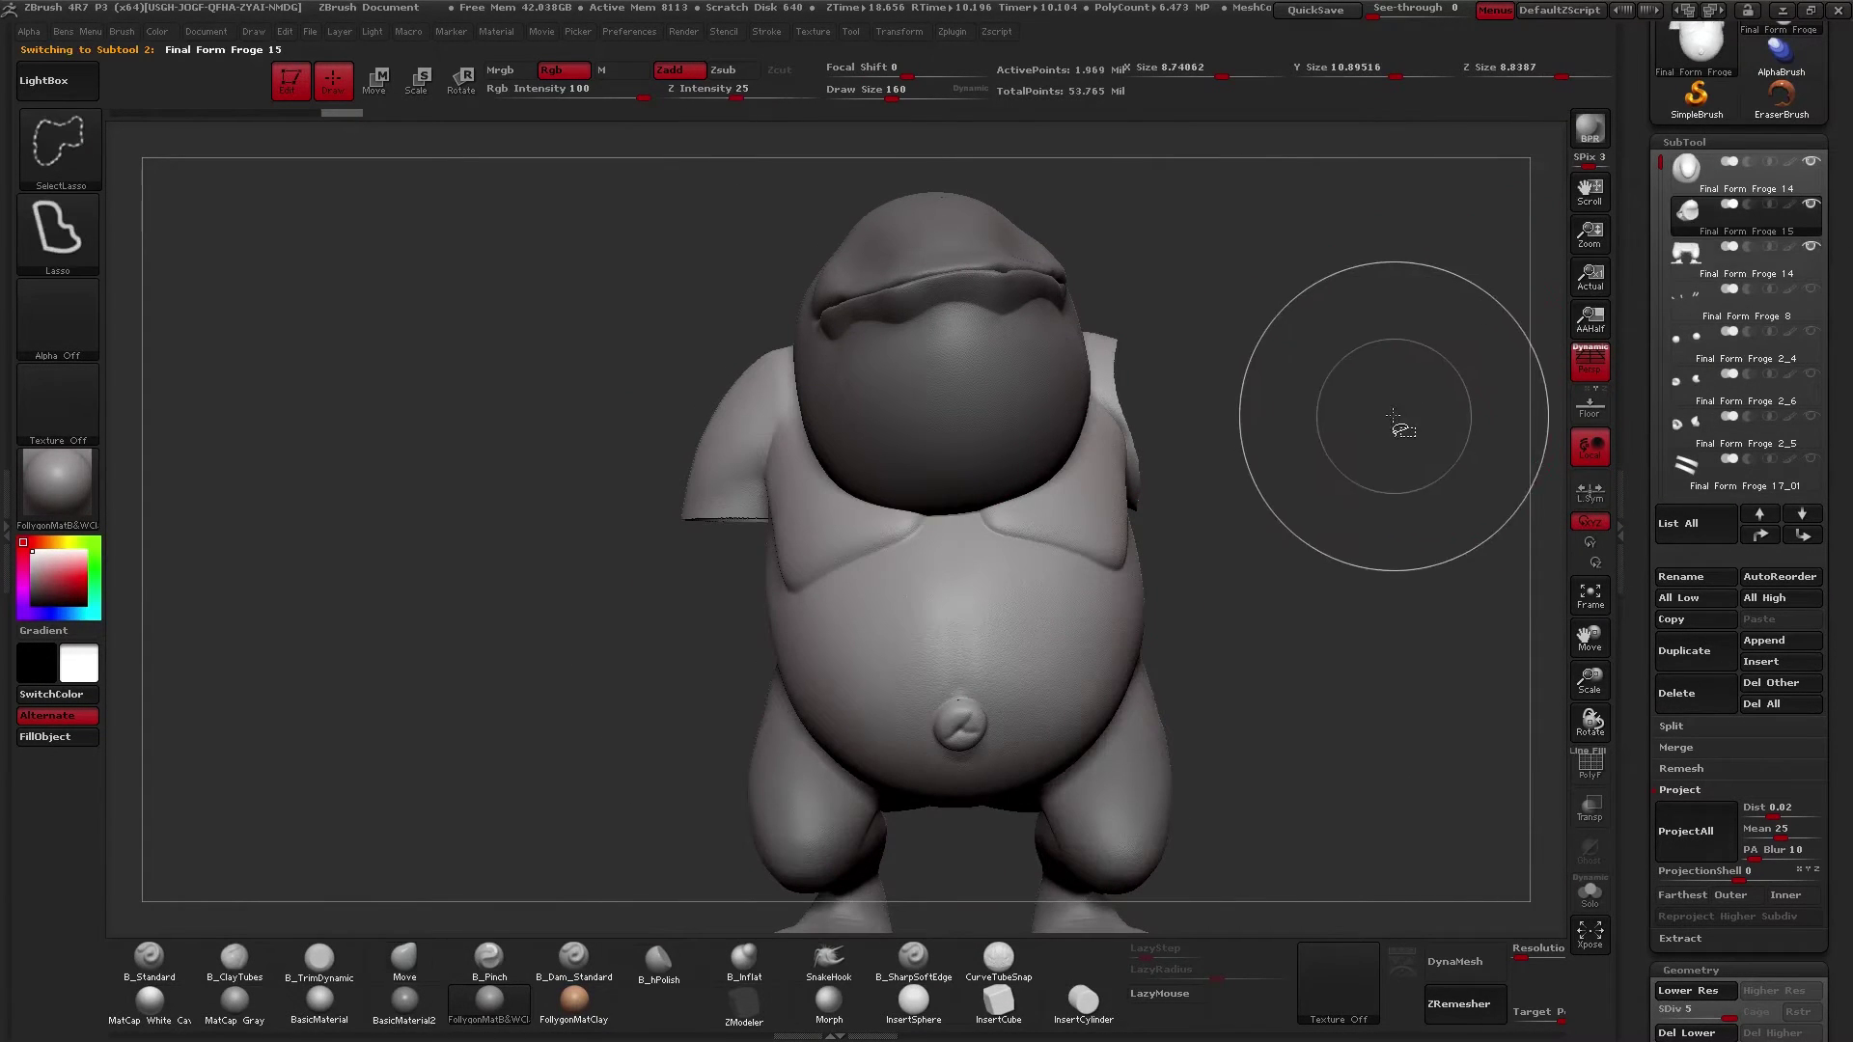
mouse_move(1028, 650)
right_mouse_down()
mouse_move(1091, 662)
mouse_move(1059, 670)
mouse_move(1059, 695)
right_mouse_up()
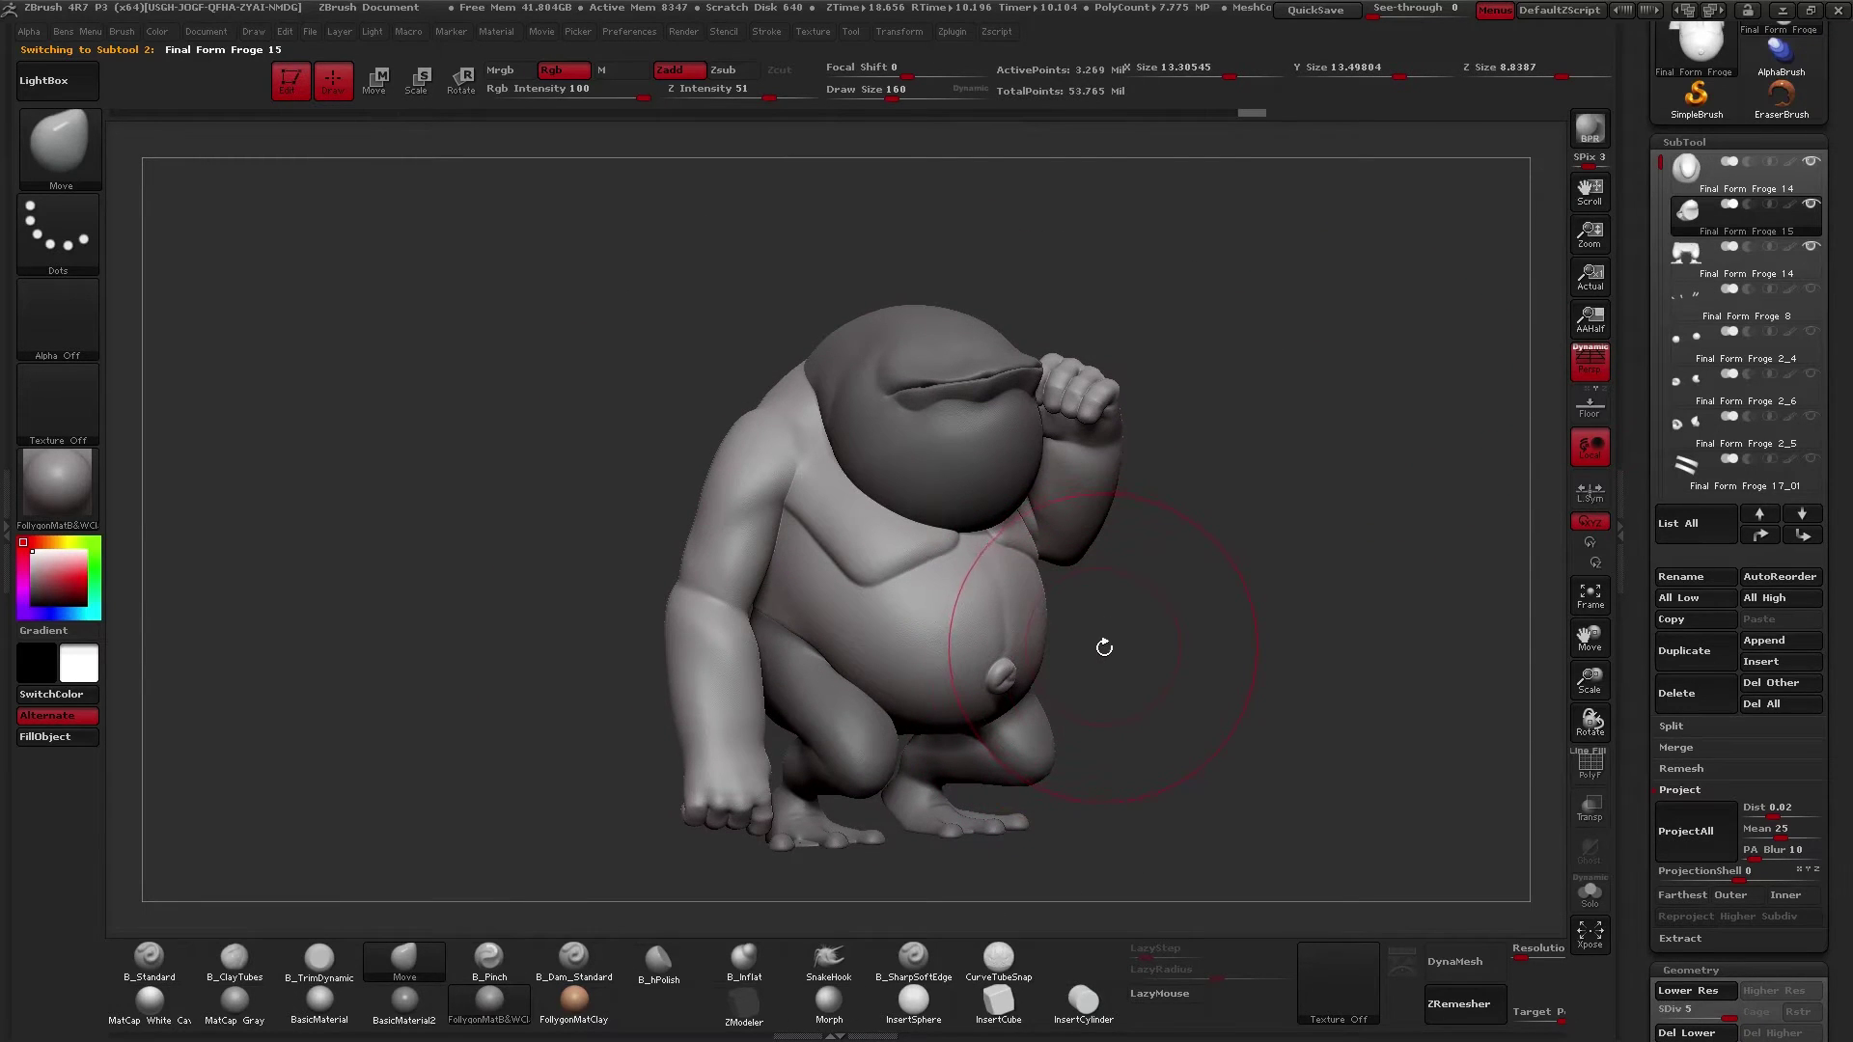
key("shift+f")
mouse_move(1035, 635)
right_mouse_down()
mouse_move(1144, 631)
mouse_move(975, 656)
mouse_move(1048, 670)
mouse_move(961, 651)
mouse_move(1046, 632)
mouse_move(1127, 665)
mouse_move(1105, 632)
mouse_move(1163, 579)
mouse_move(1098, 610)
mouse_move(1083, 728)
mouse_move(1226, 550)
mouse_move(1286, 599)
mouse_move(1260, 411)
right_mouse_up()
key("shift+f")
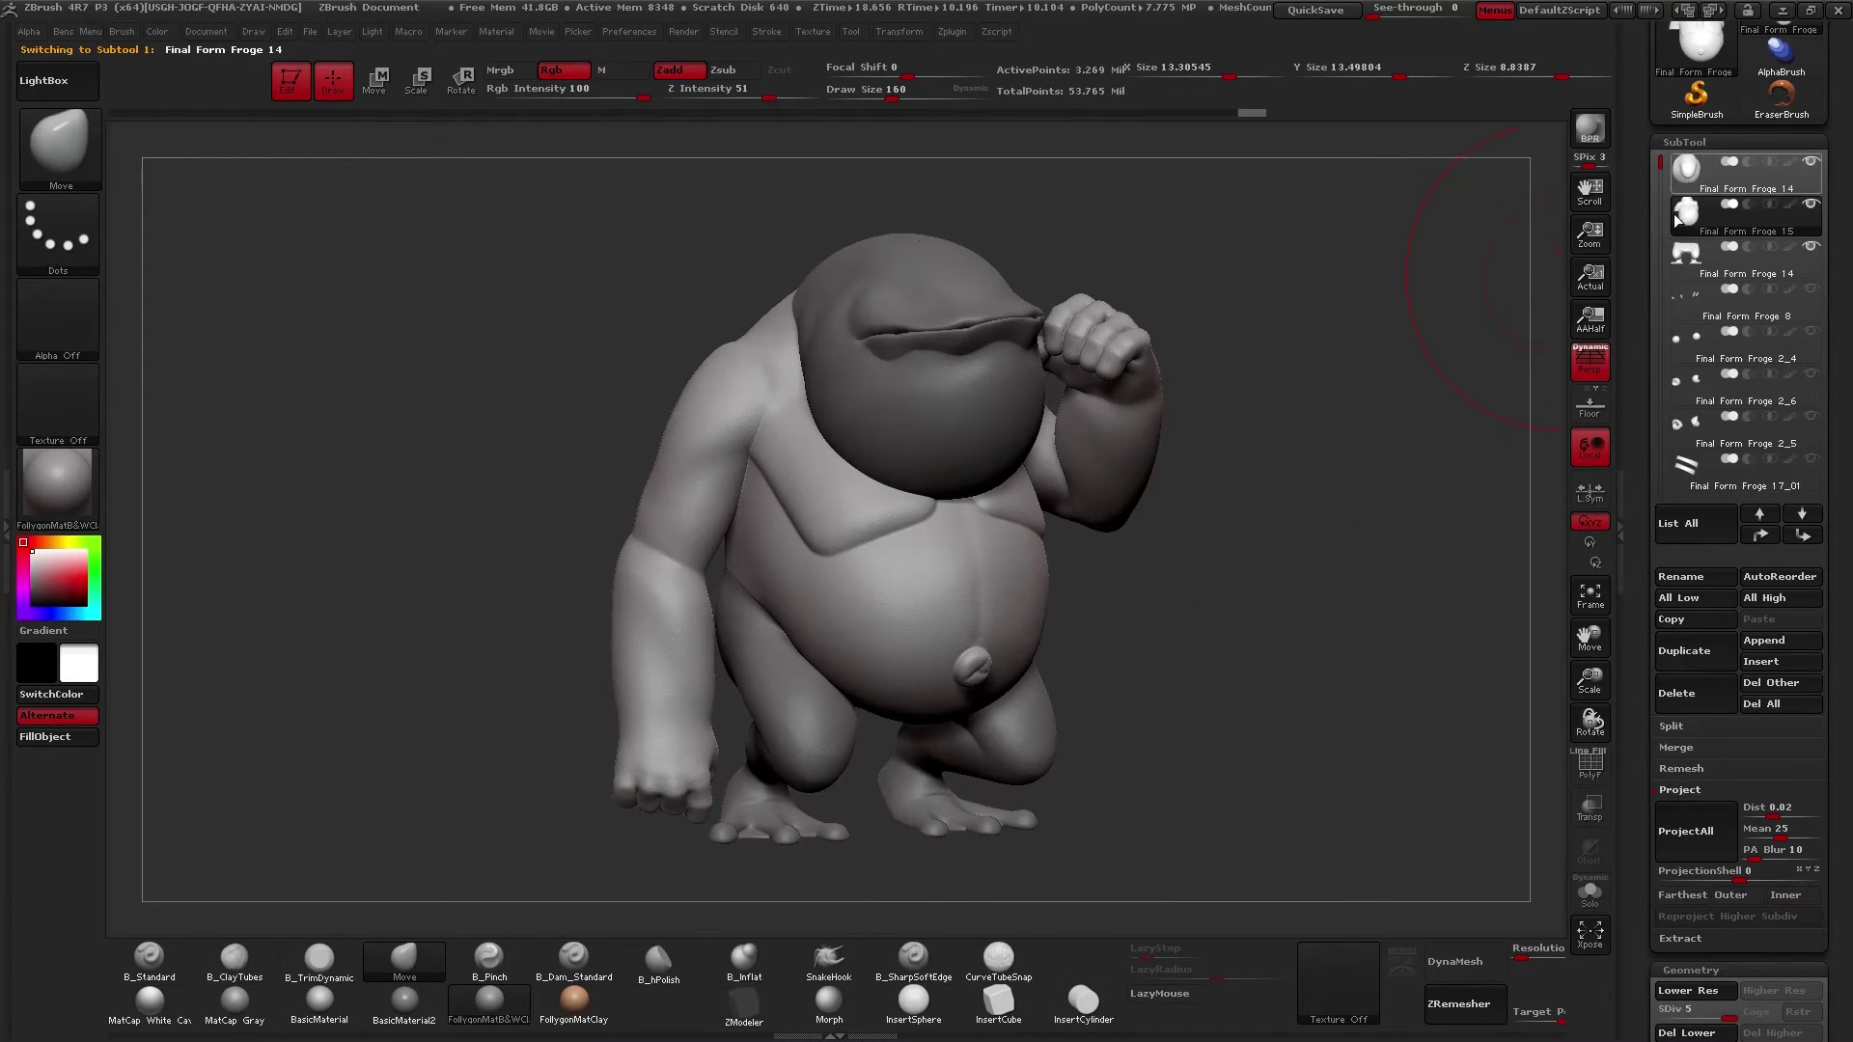
- Select the head subtool and delete its lower subdivision levels
left_click(1689, 251)
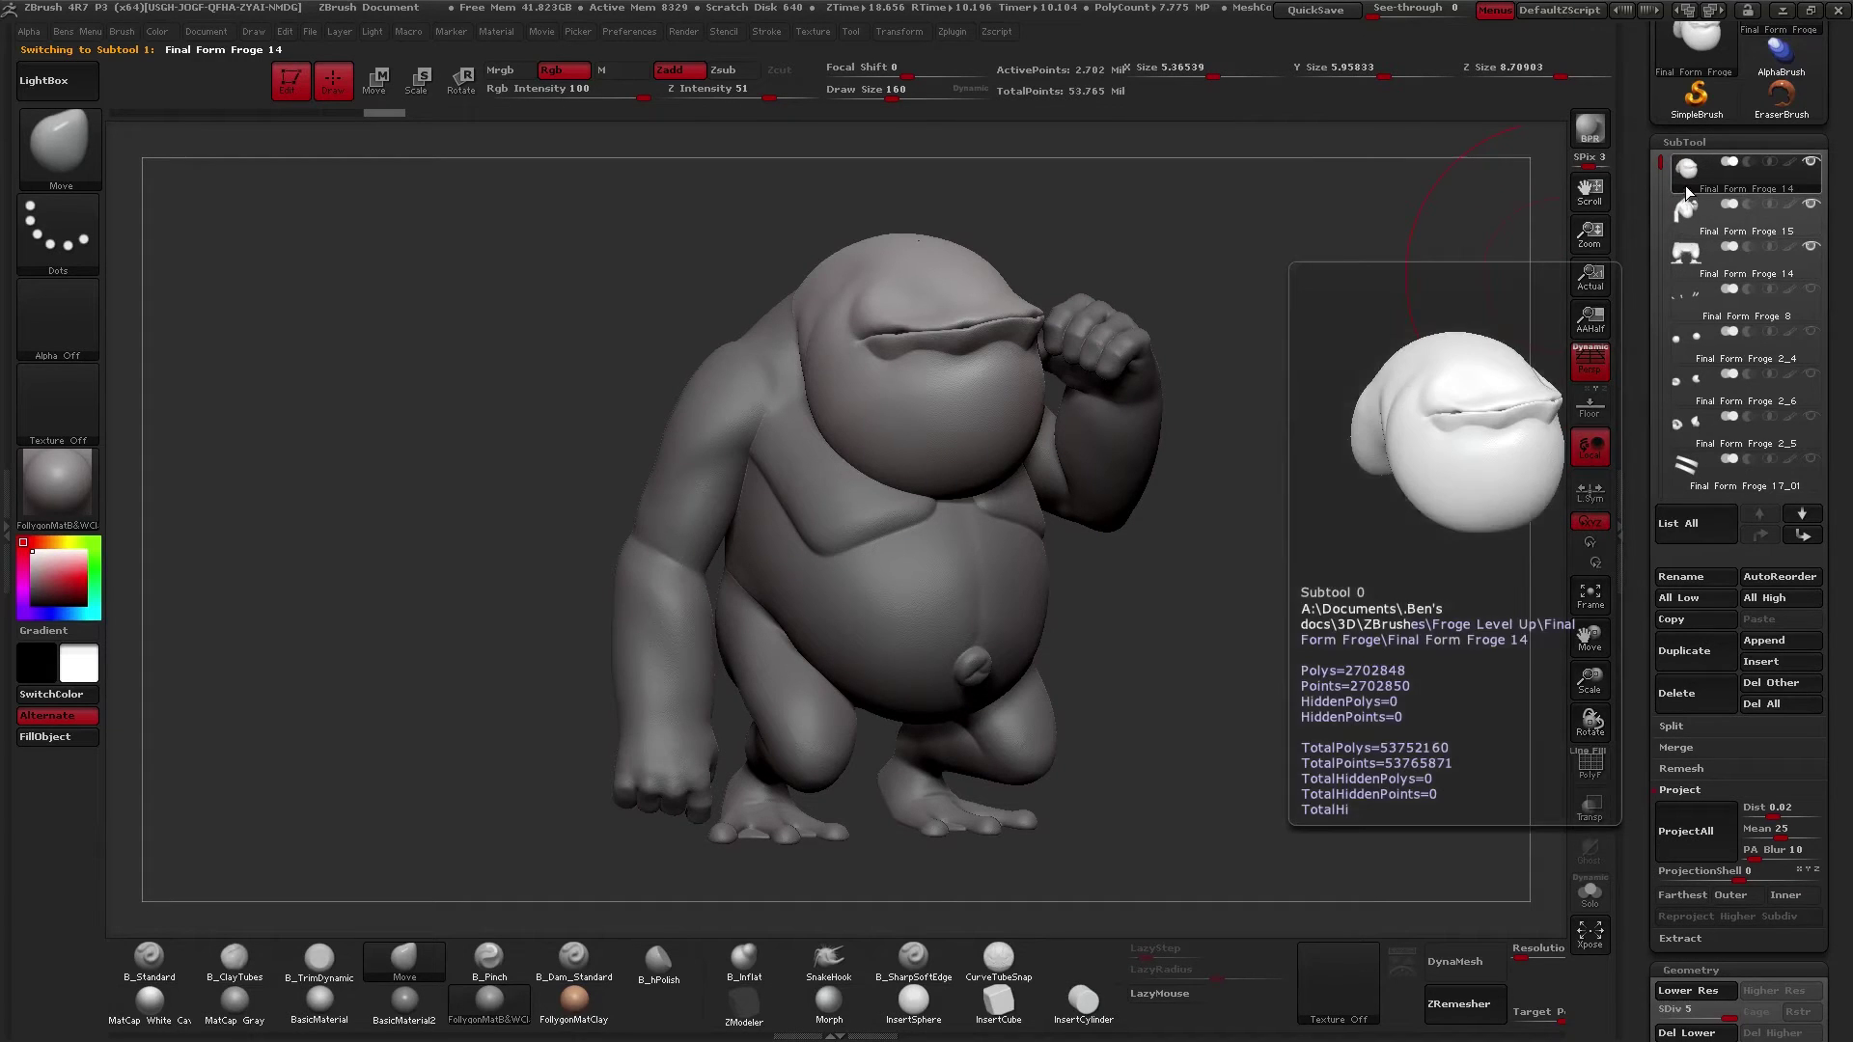
left_click_drag(1641, 552, 1680, 483)
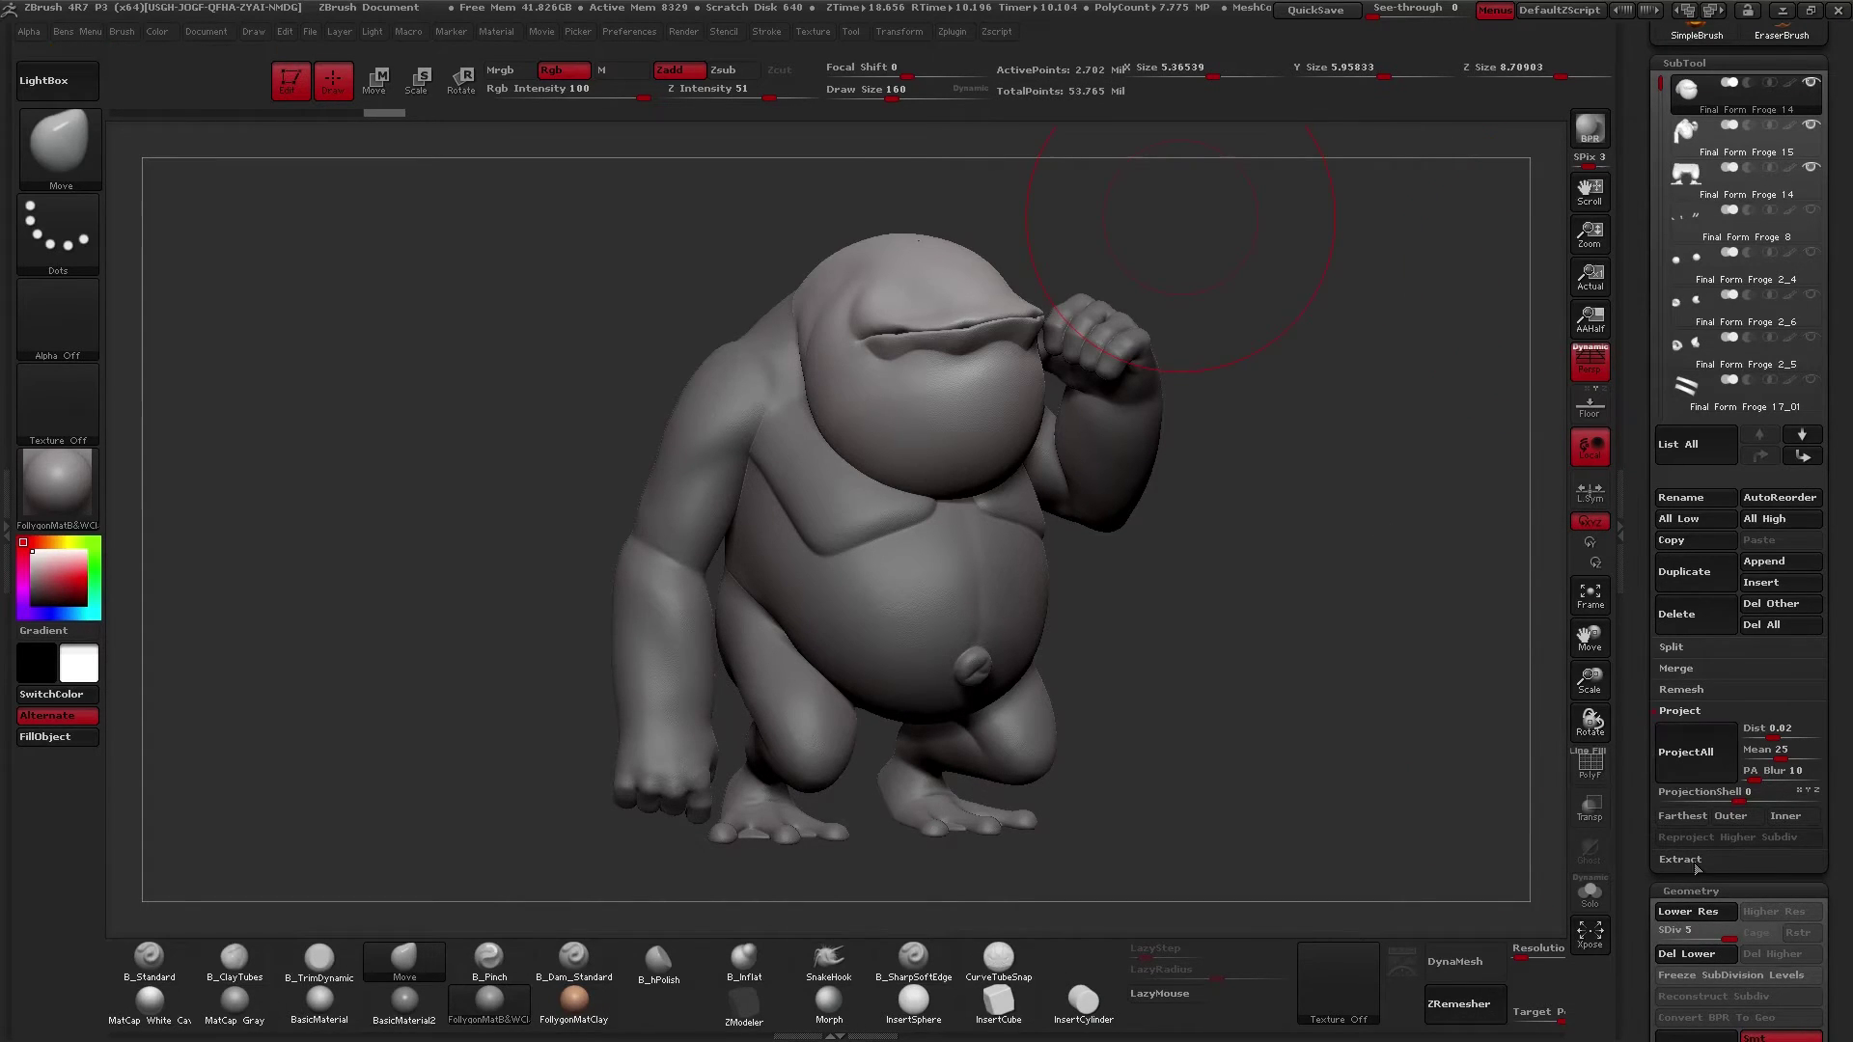
left_click(1700, 963)
left_click_drag(1649, 770, 1651, 812)
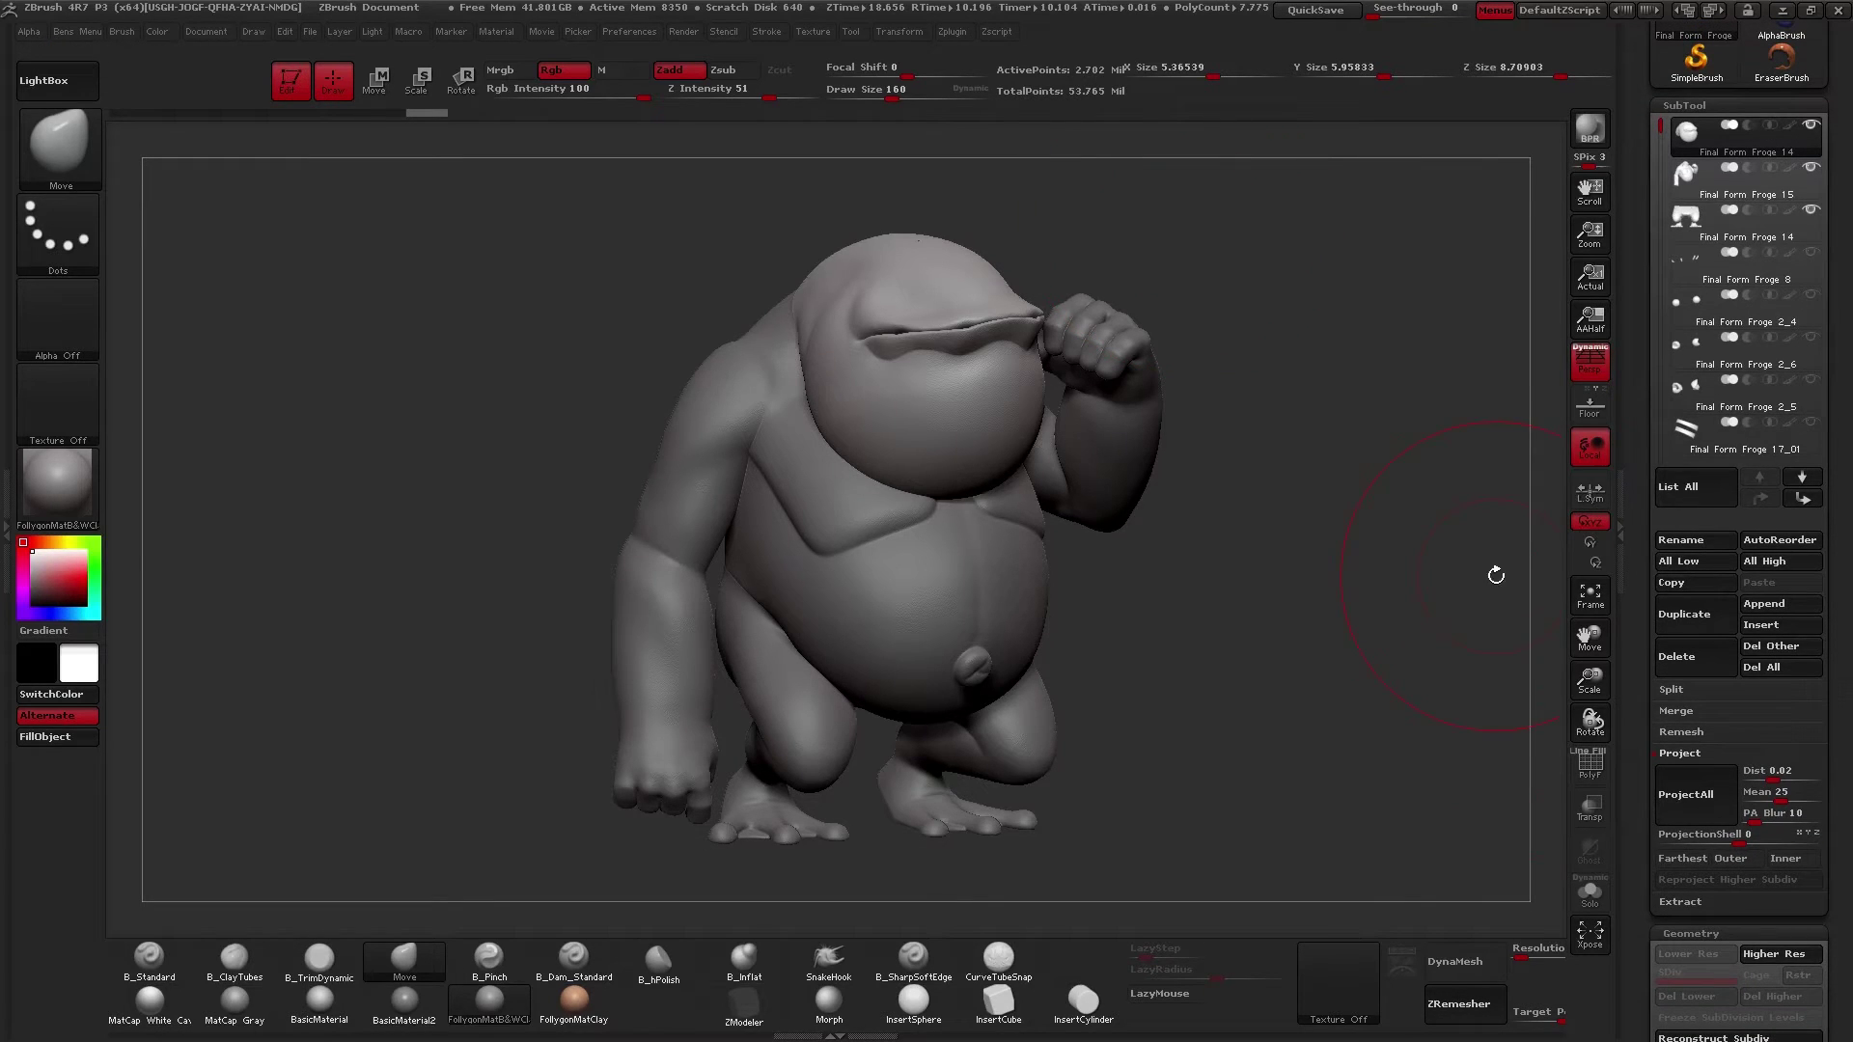
- Merge the head subtool down into the torso, and merge the result down with the legs subtool
left_click(1695, 713)
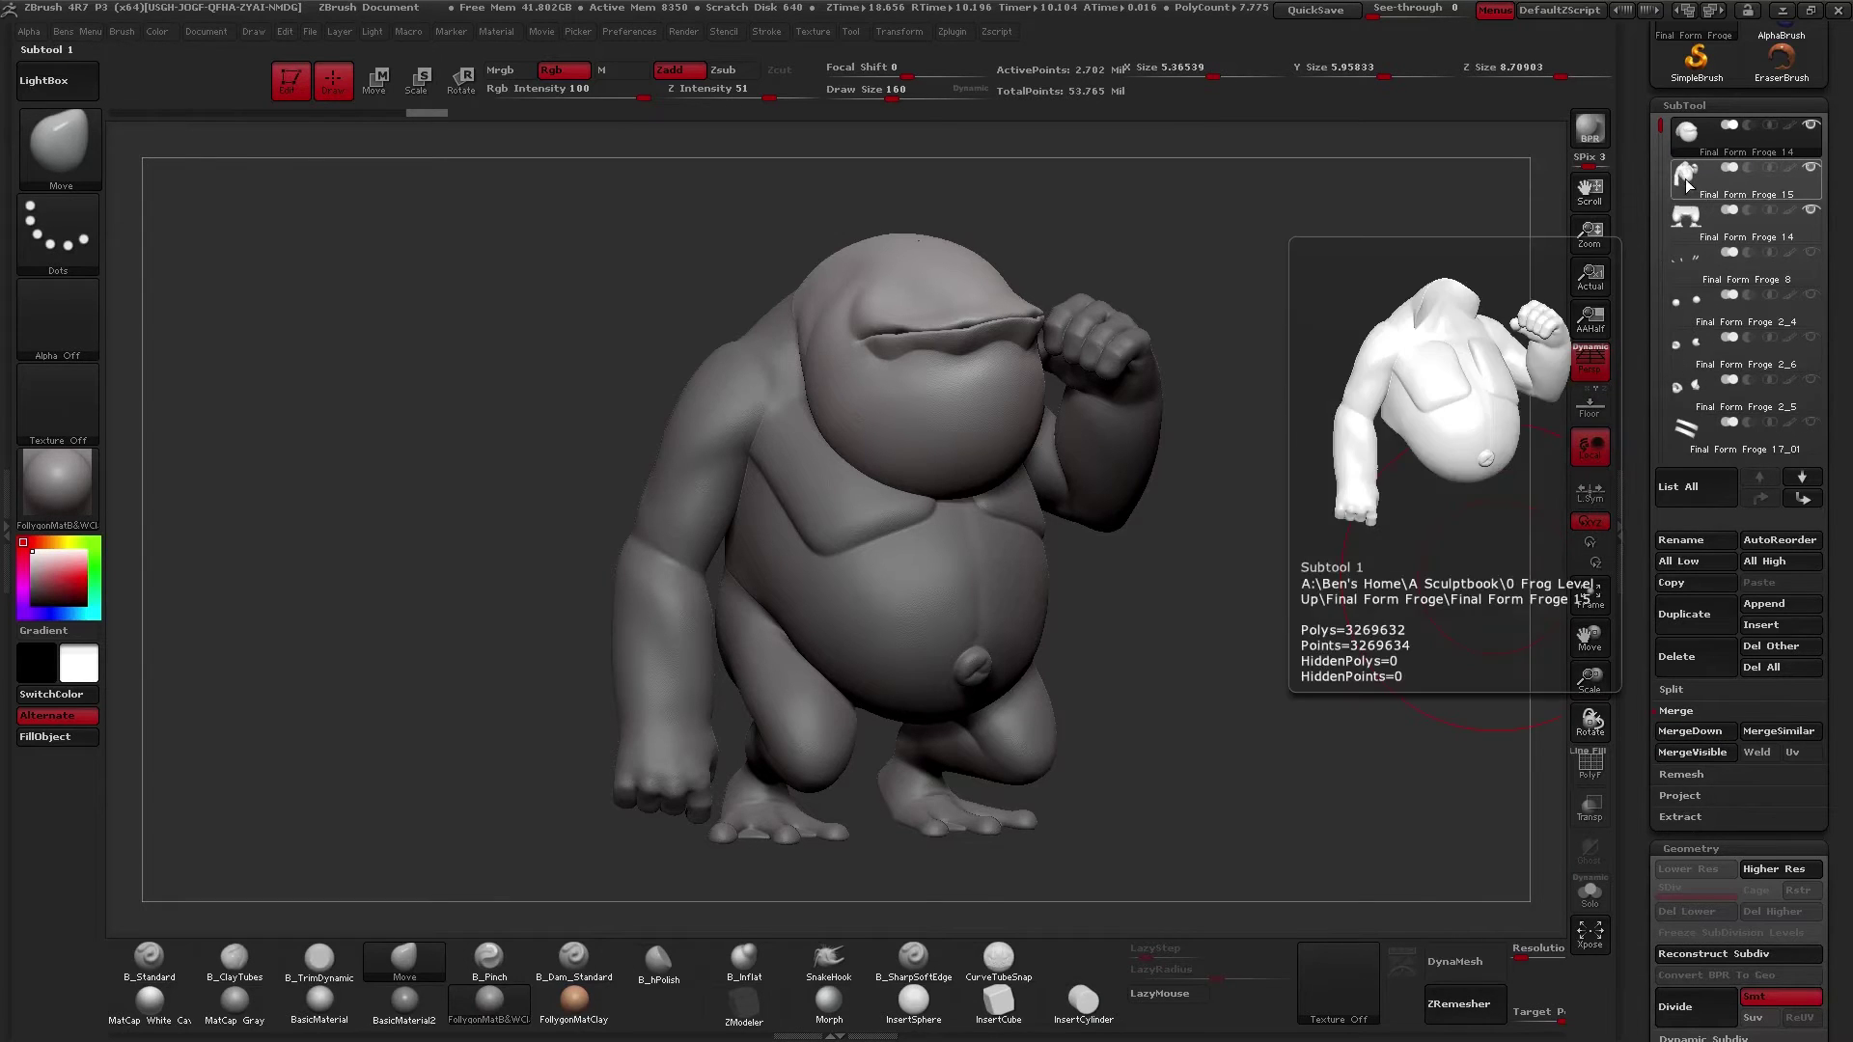
left_click(1681, 177)
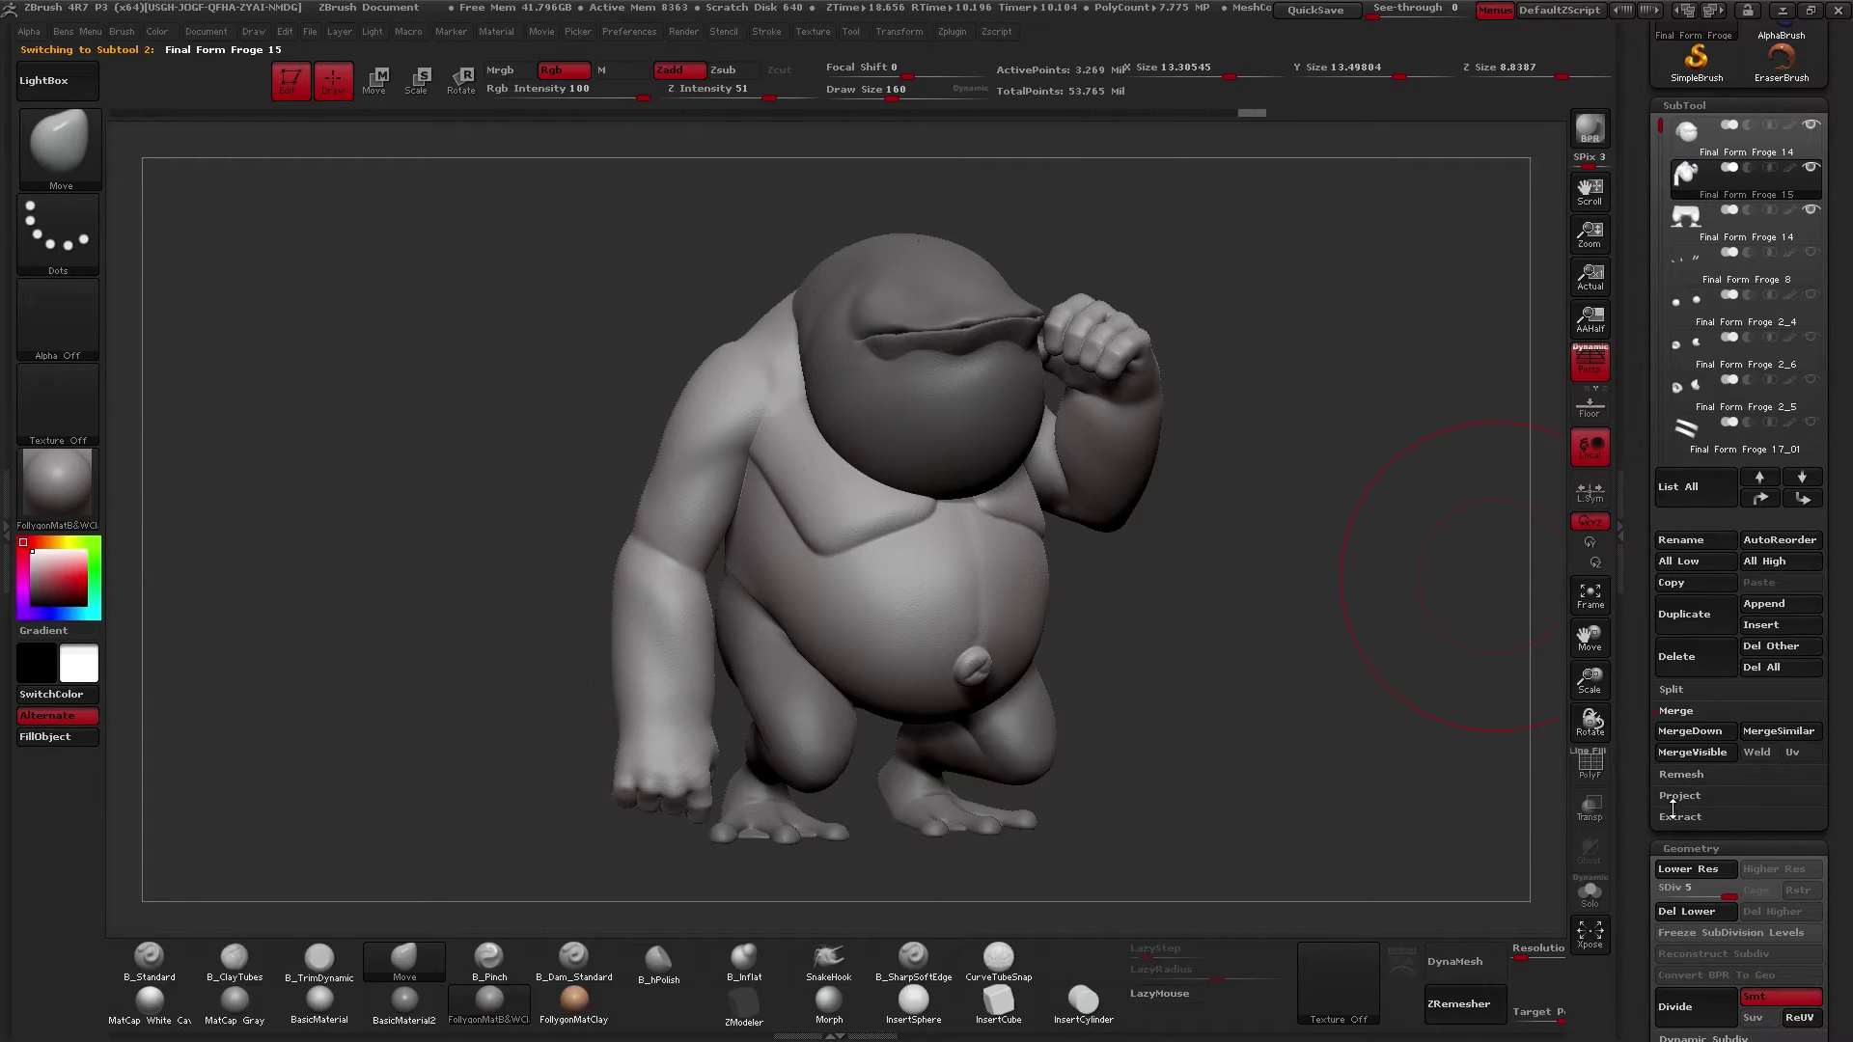
left_click(1683, 148)
mouse_move(1690, 374)
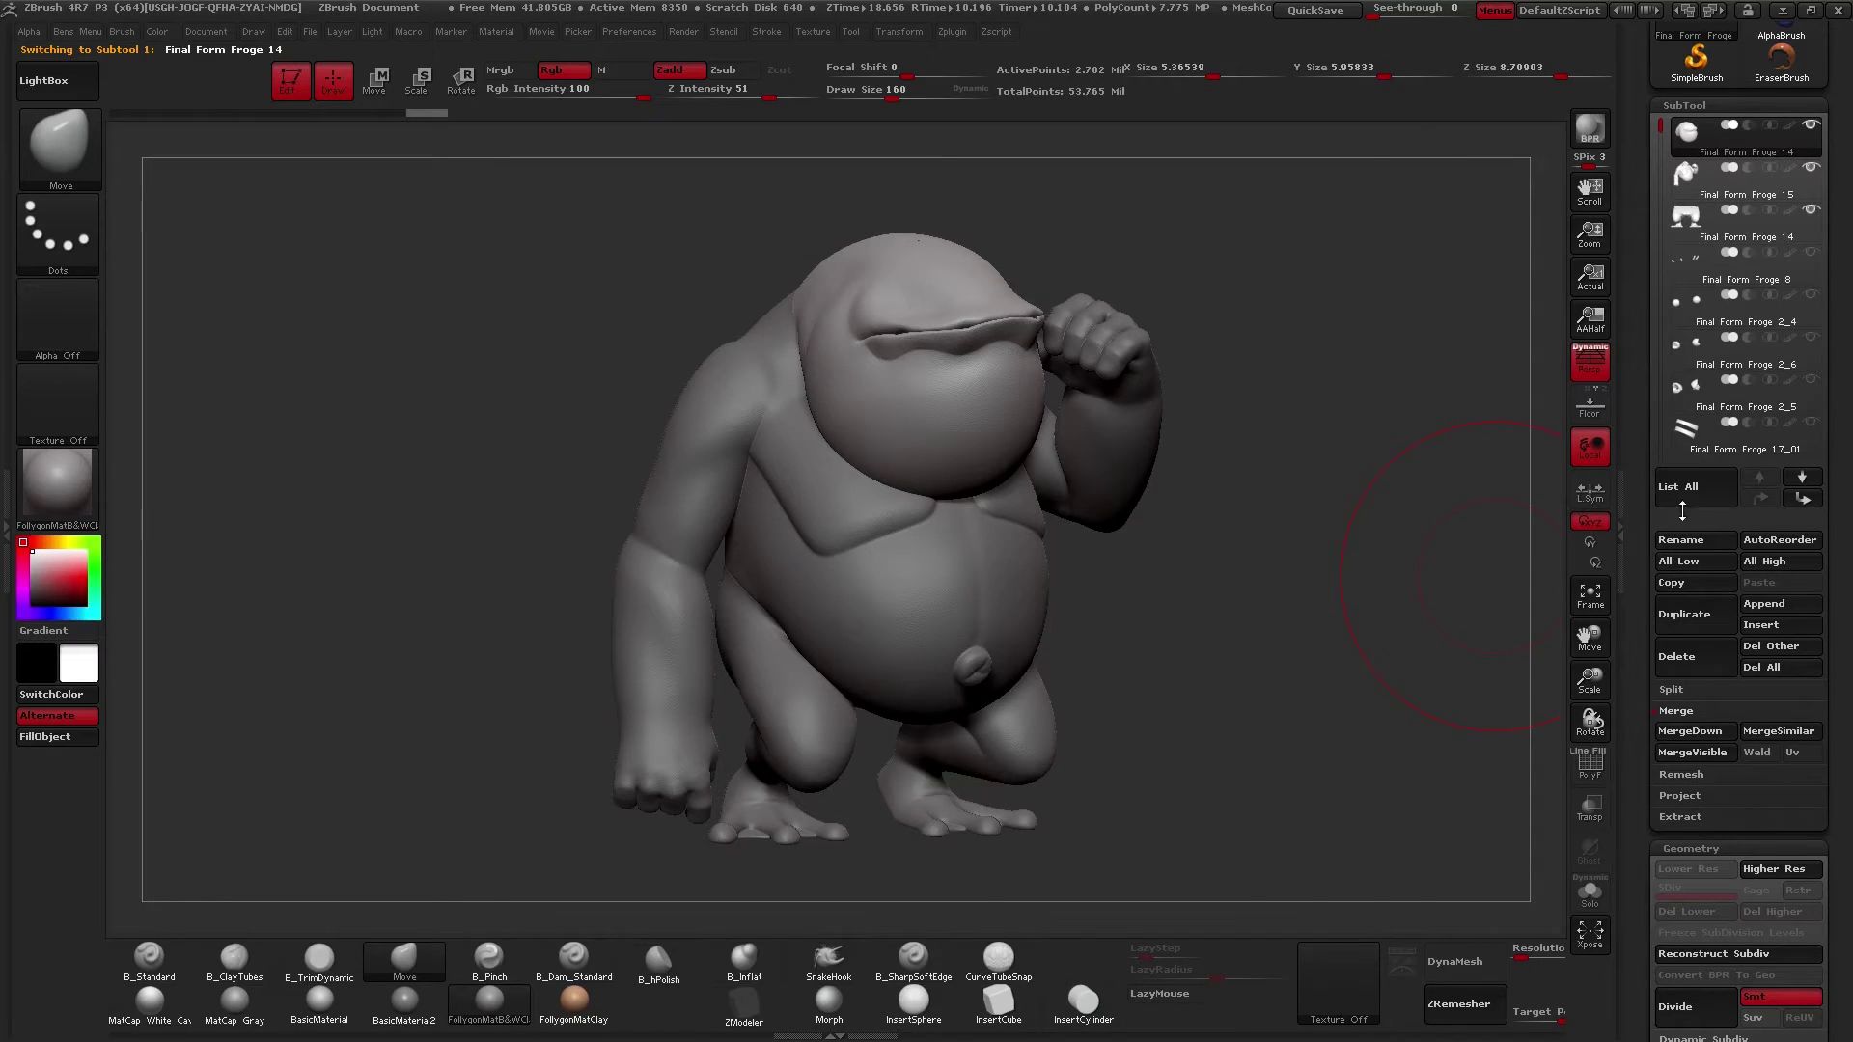
left_click(1689, 739)
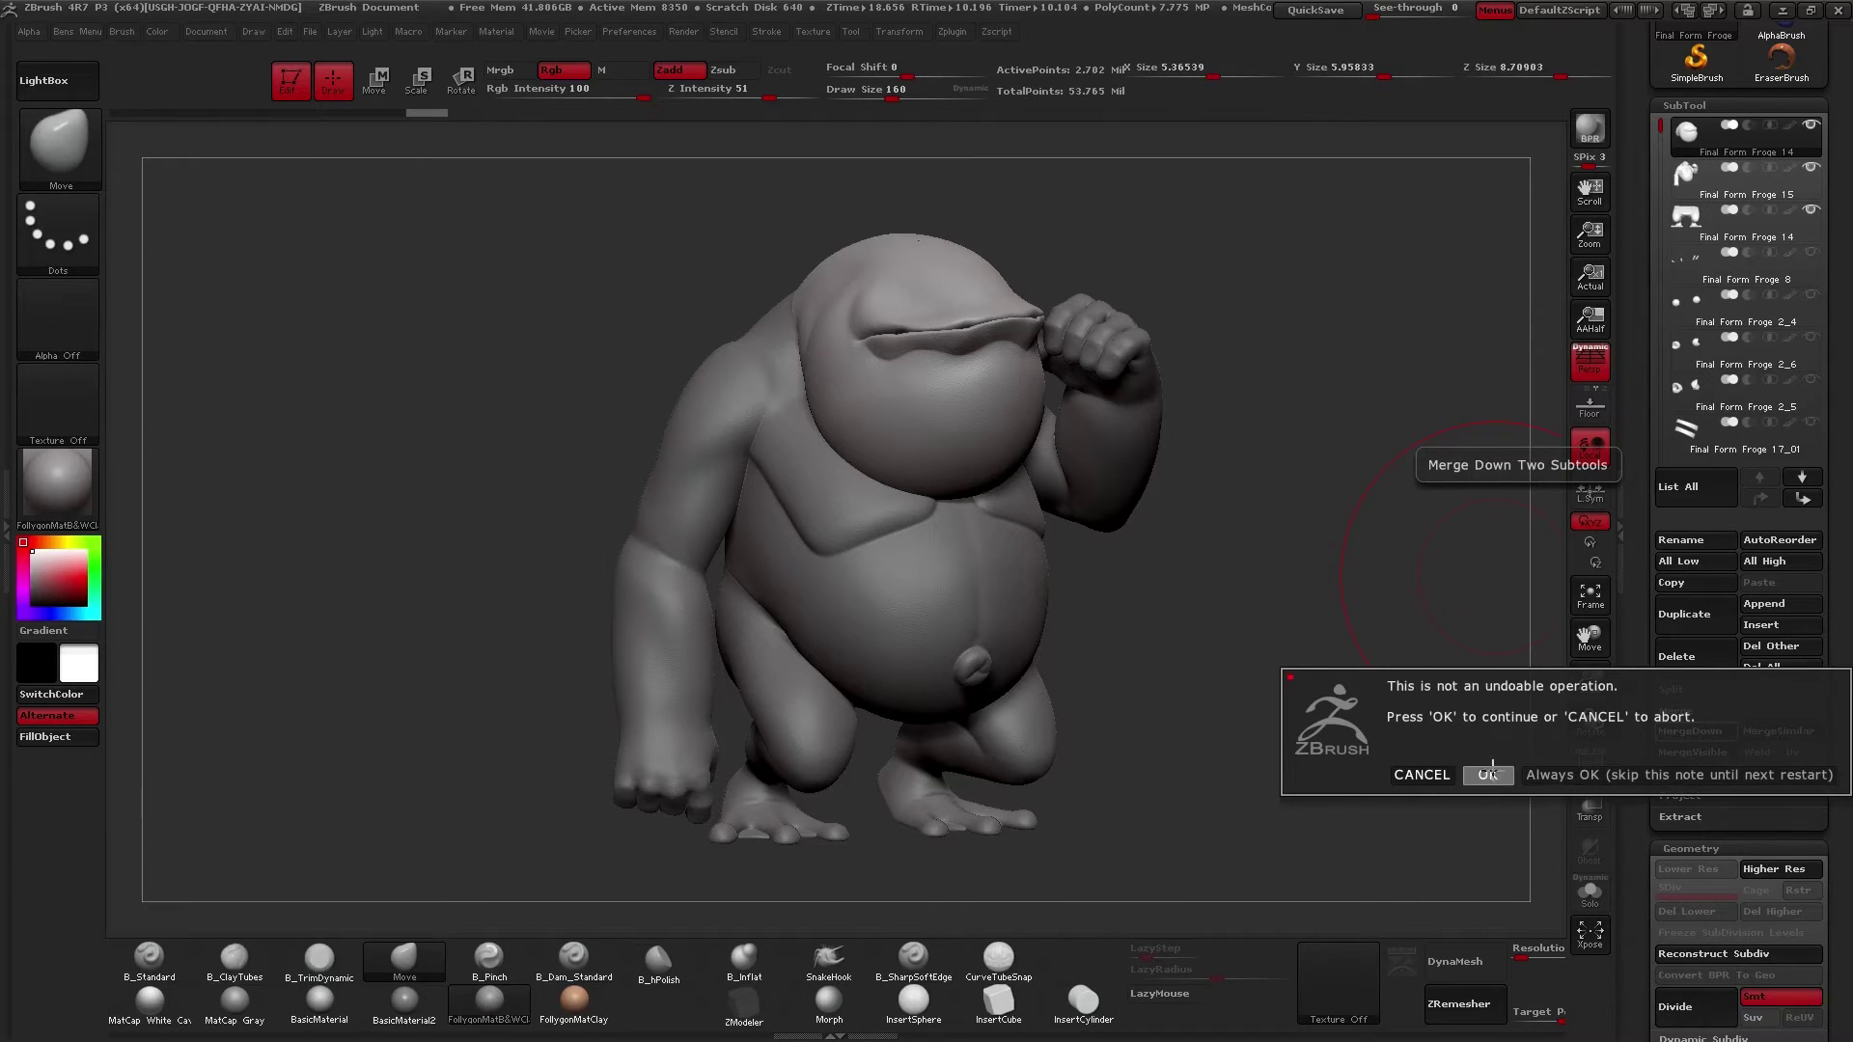
left_click(1487, 775)
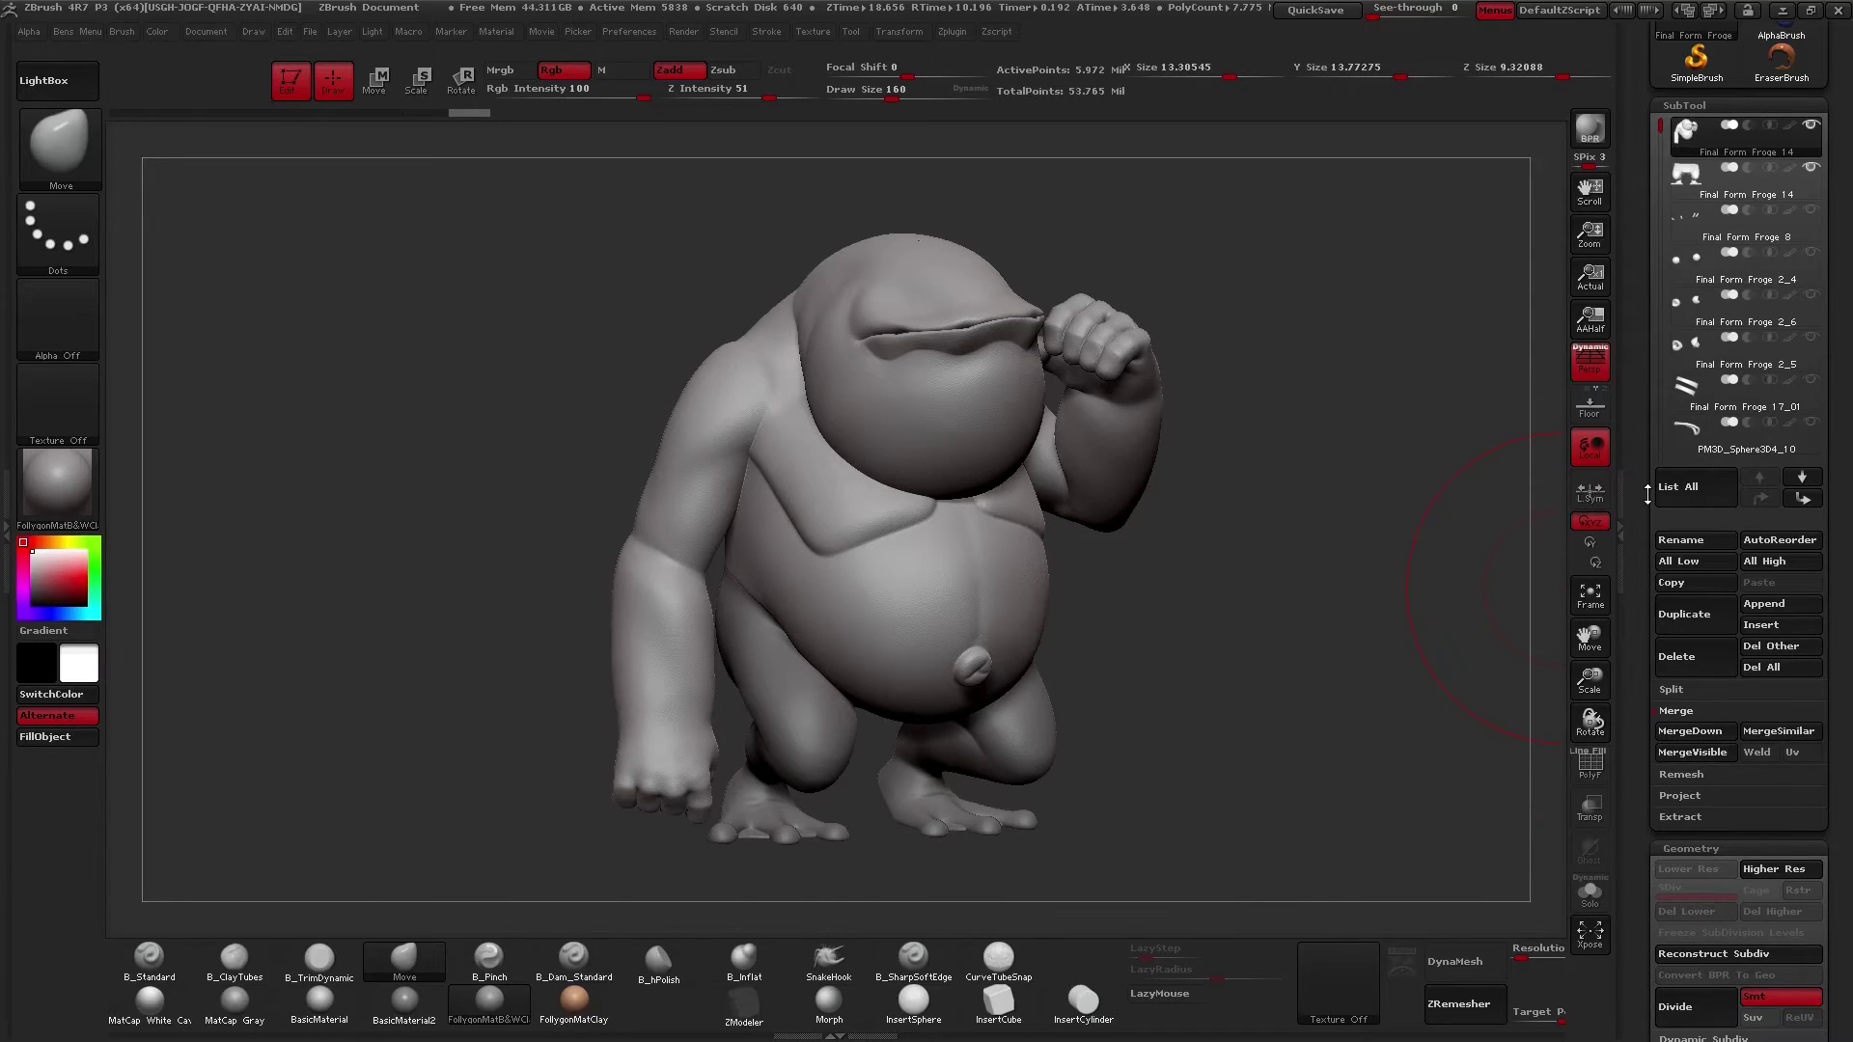
left_click(1689, 731)
left_click(1487, 775)
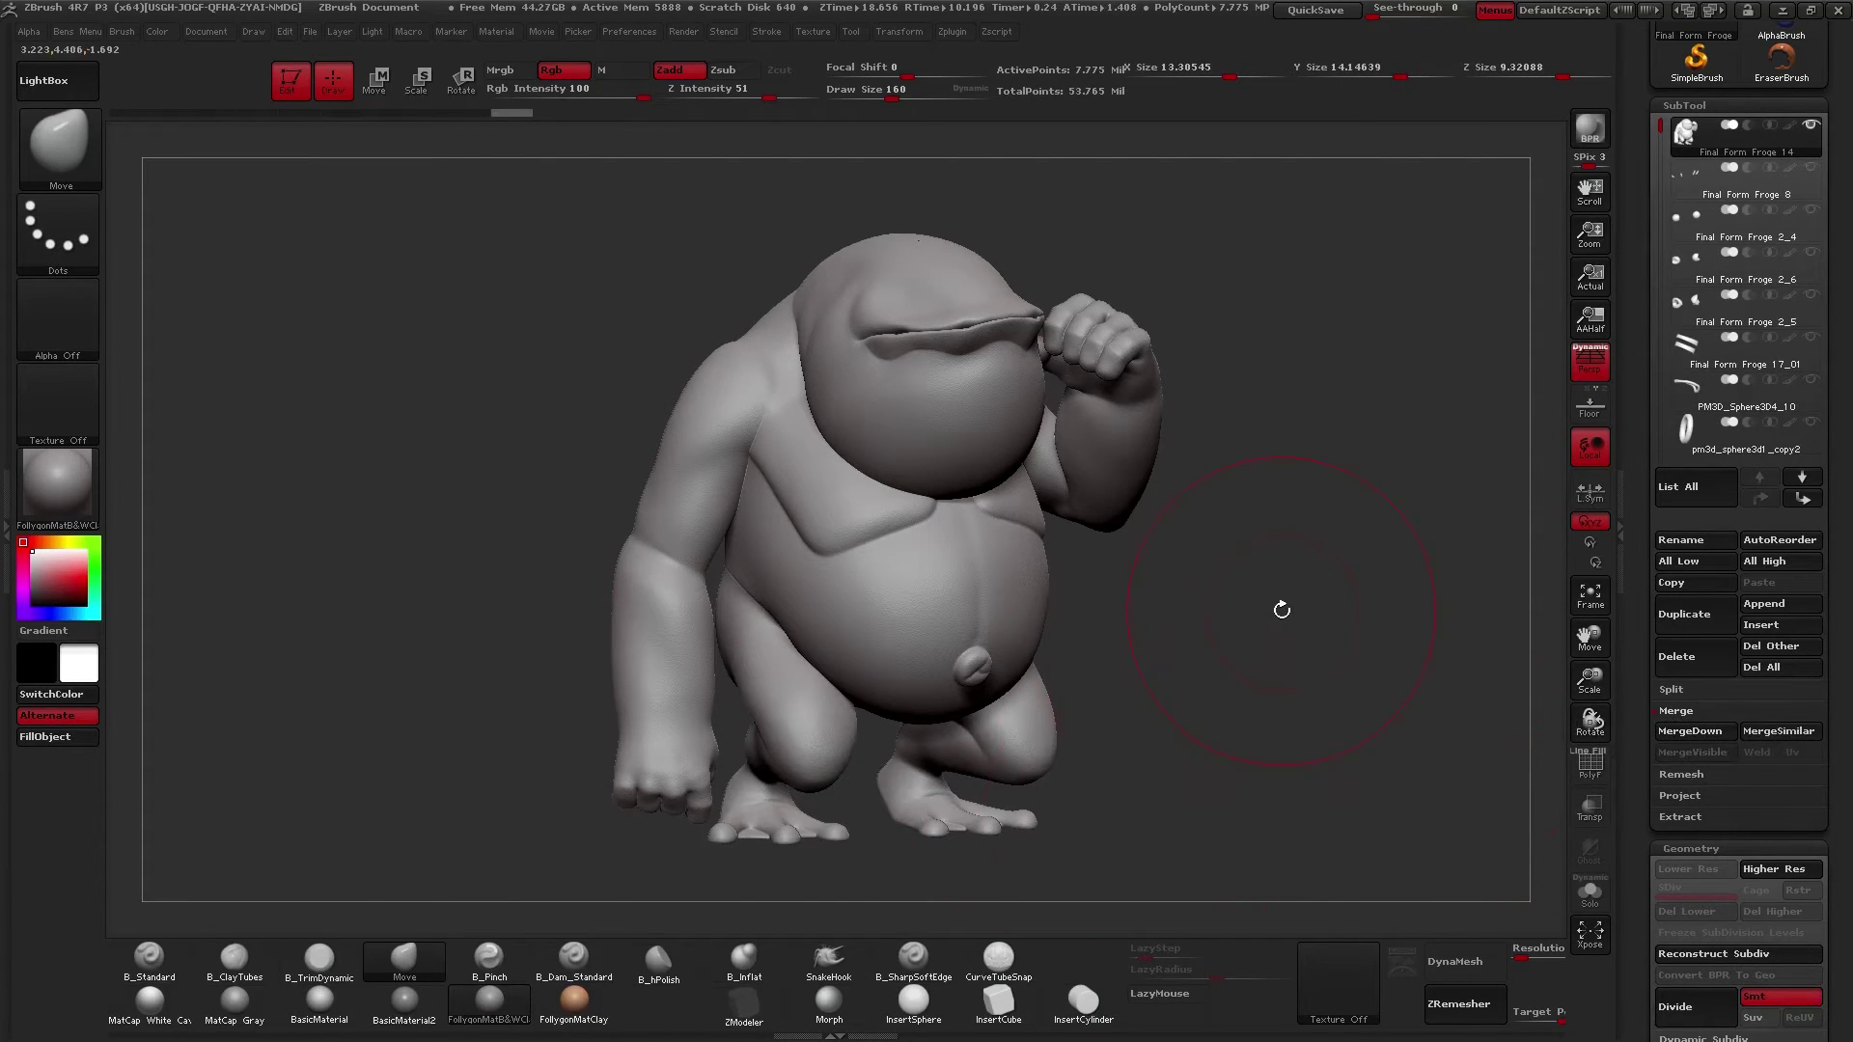
- Reconstruct a lower subdivision level for the merged body, inspect its wireframe, and return to the full-resolution mesh without the lower level
mouse_move(1195, 713)
left_mouse_down()
mouse_move(1228, 715)
mouse_move(1173, 740)
mouse_move(1200, 700)
left_mouse_up()
key("shift+f")
key("shift+f")
left_click_drag(1454, 601, 1534, 443)
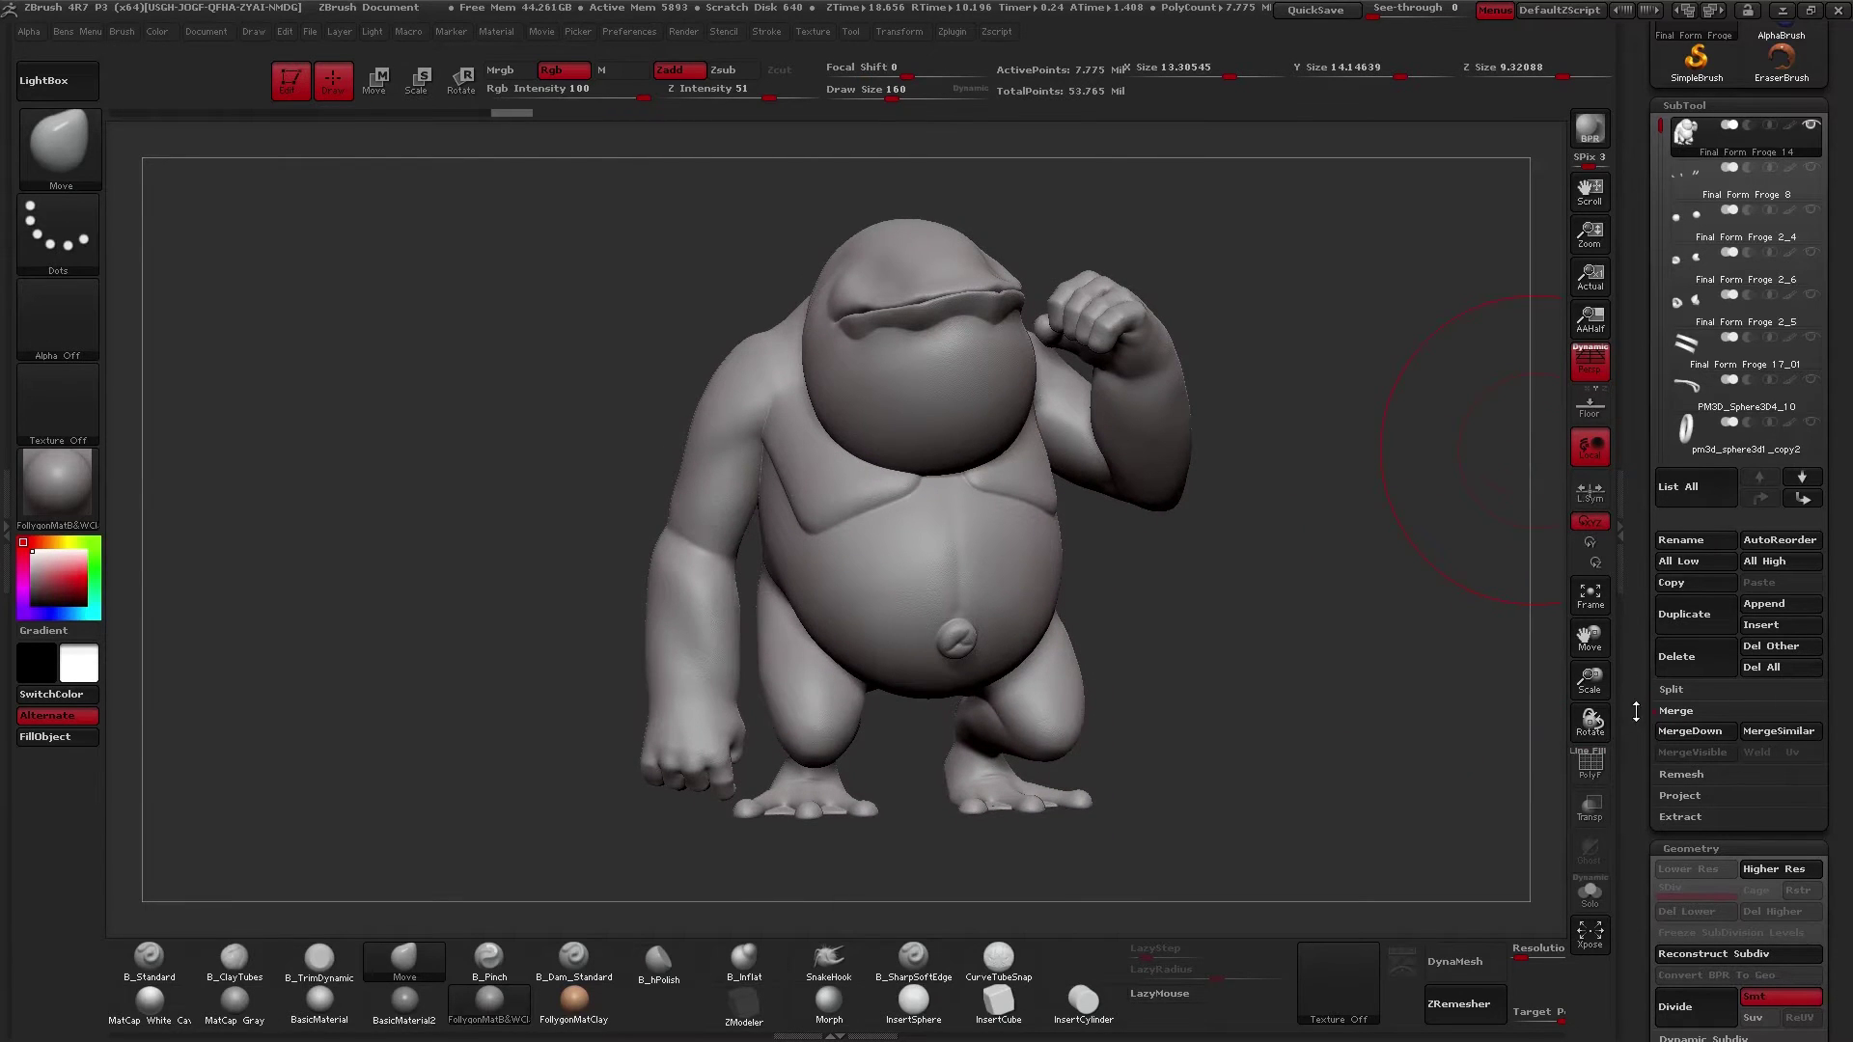
scroll(1635, 714, "down", 1)
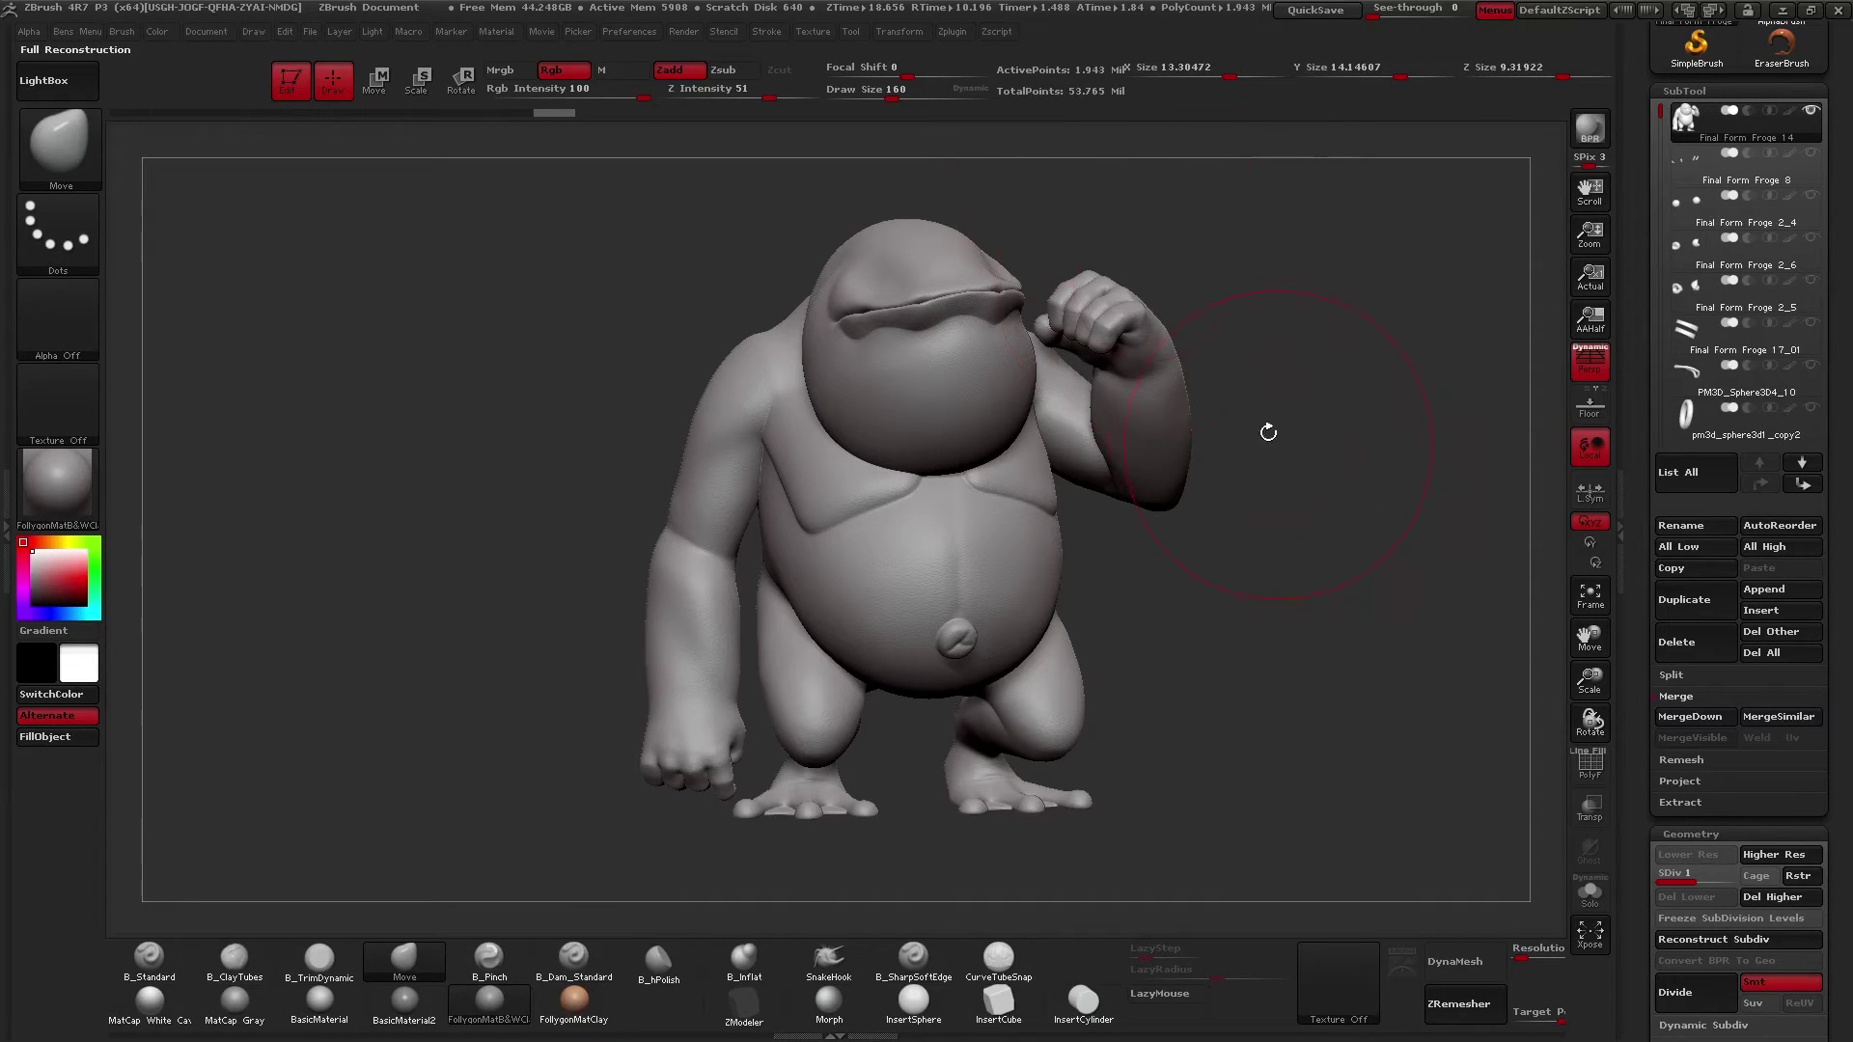
key("shift+f")
key("shift+f")
key("d")
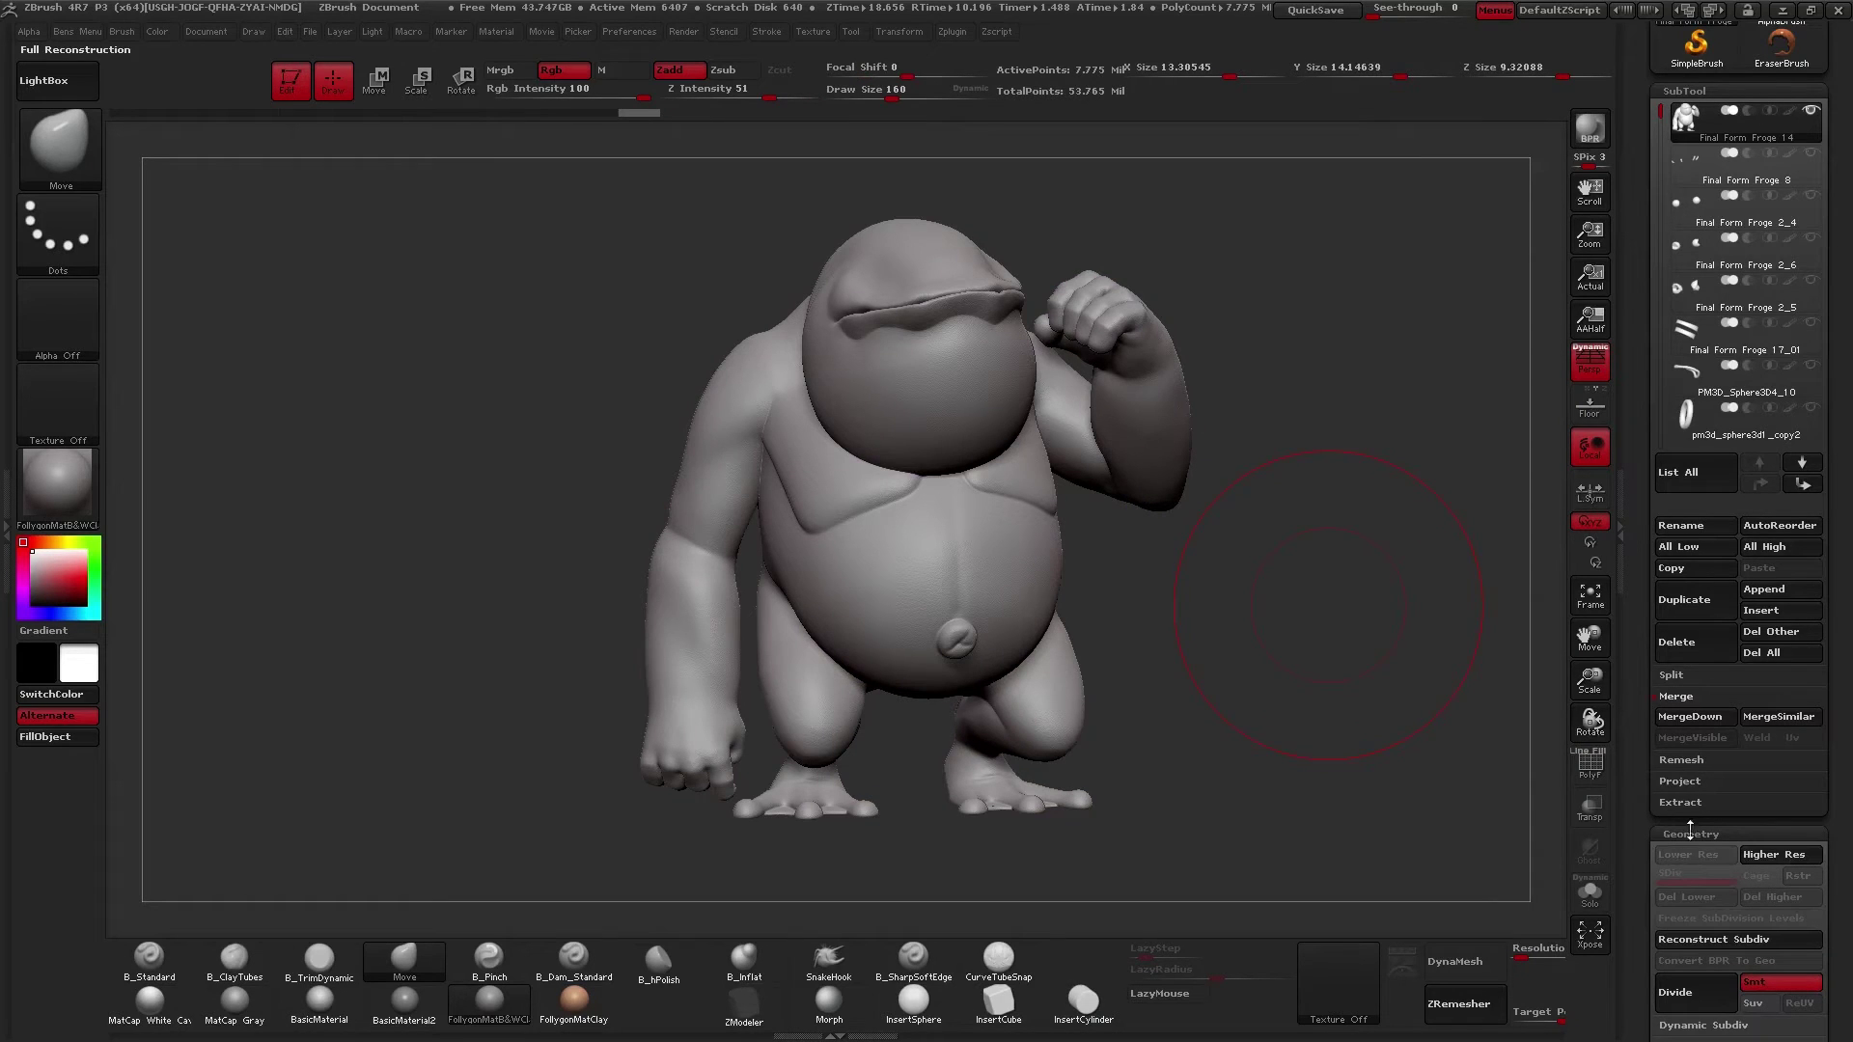
- Quick-save the sculpt and set the brush to a draw size of 126 with a focal shift of -14
key("ctrl+s")
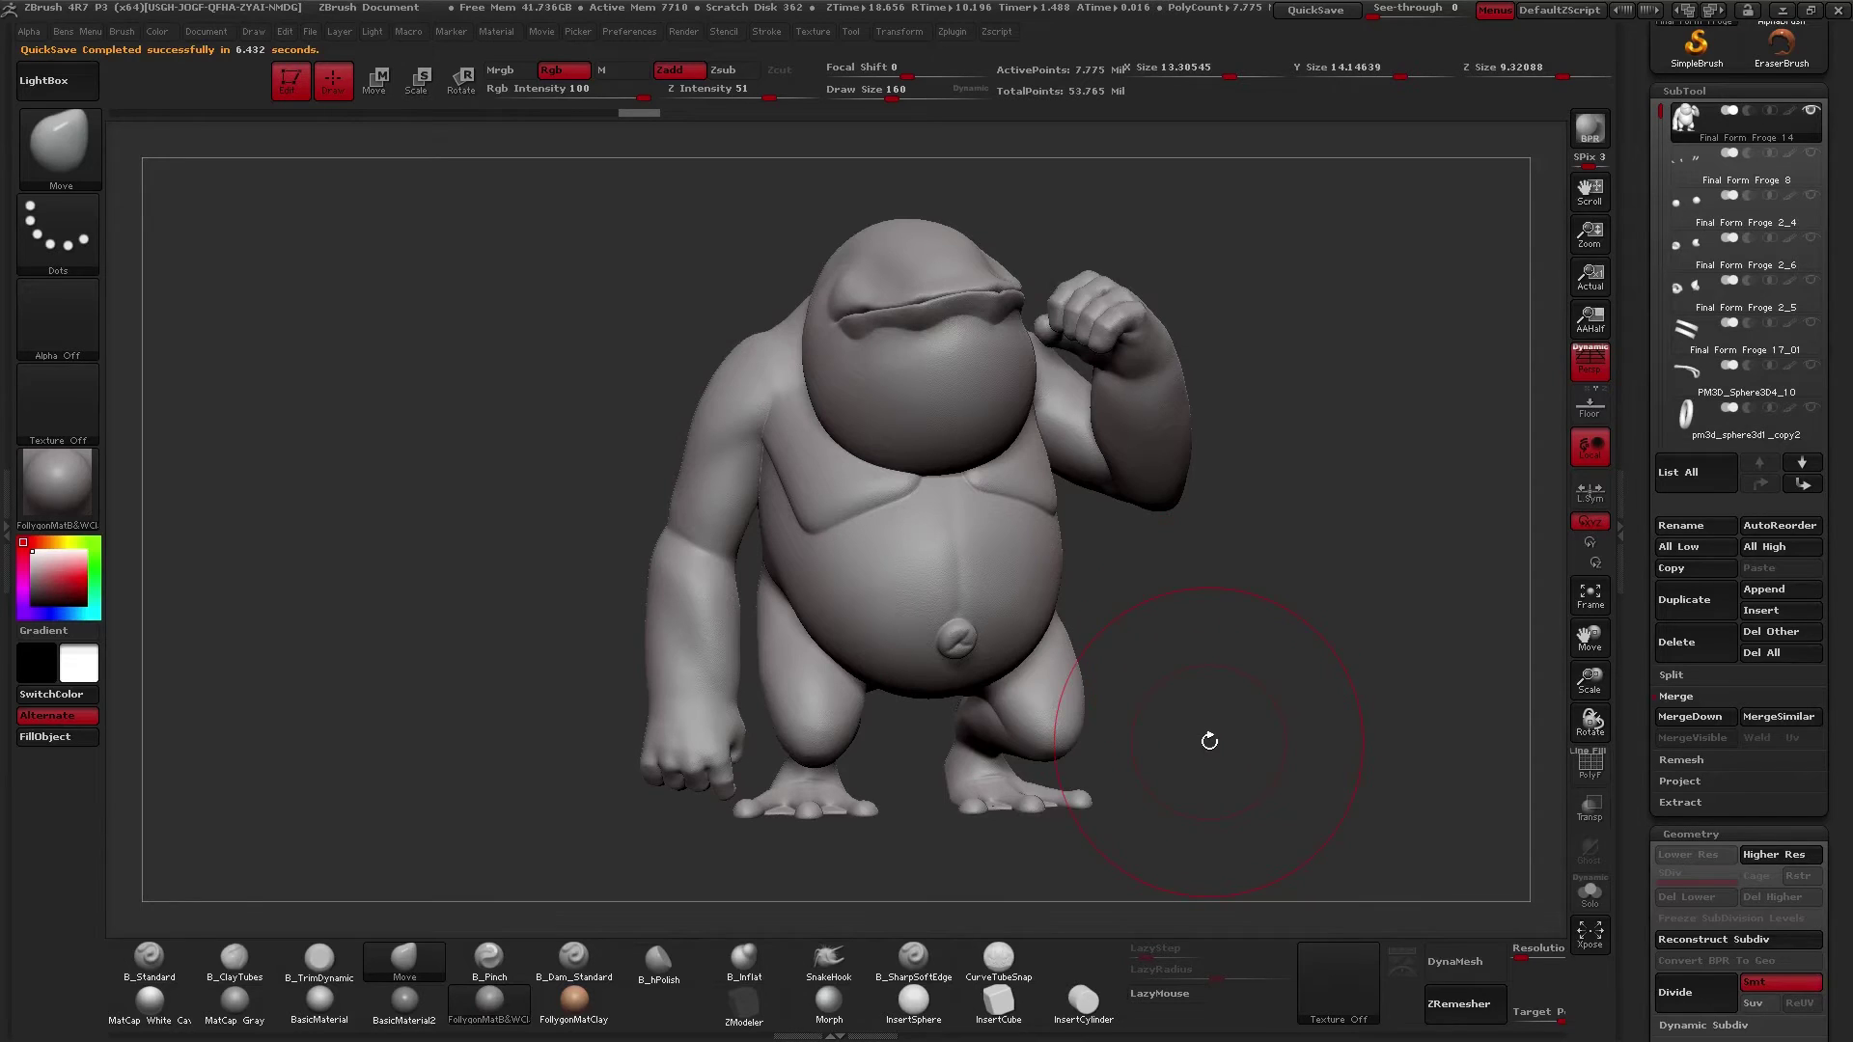
left_click_drag(1202, 529, 1154, 535)
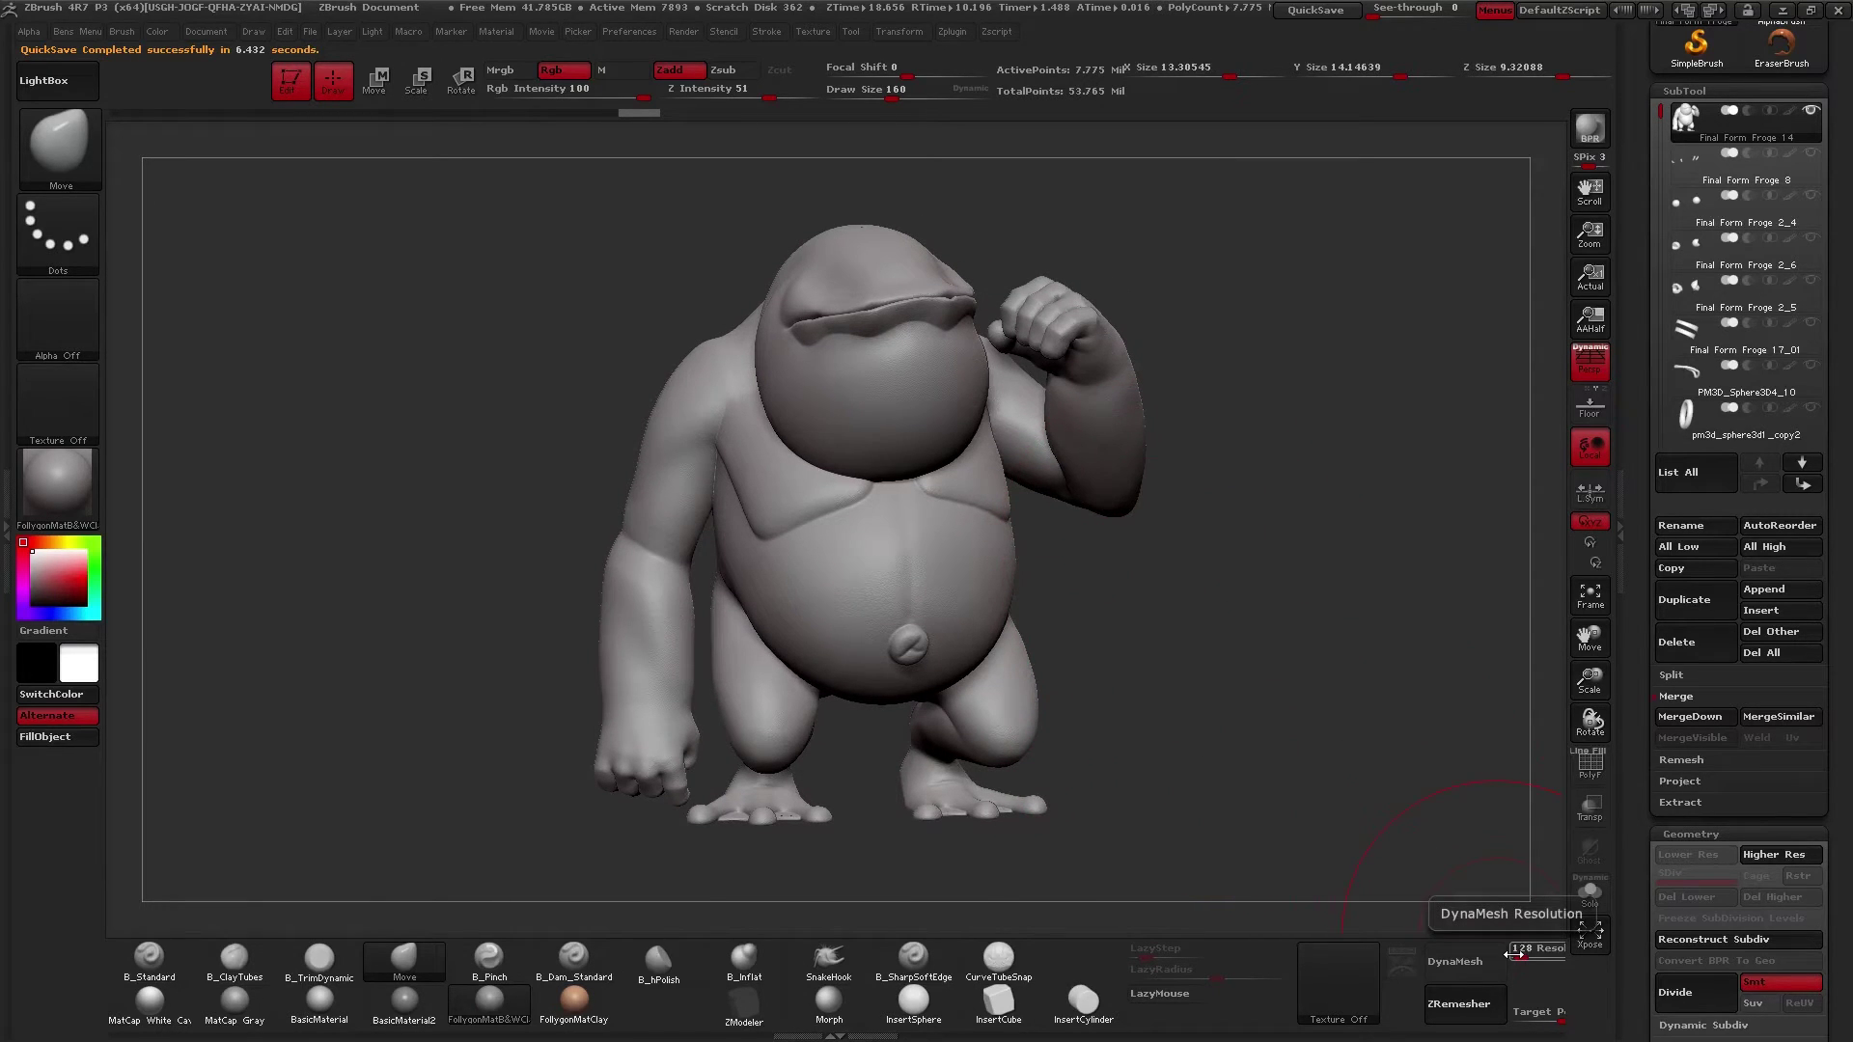
key("space")
left_click_drag(1403, 735, 1389, 727)
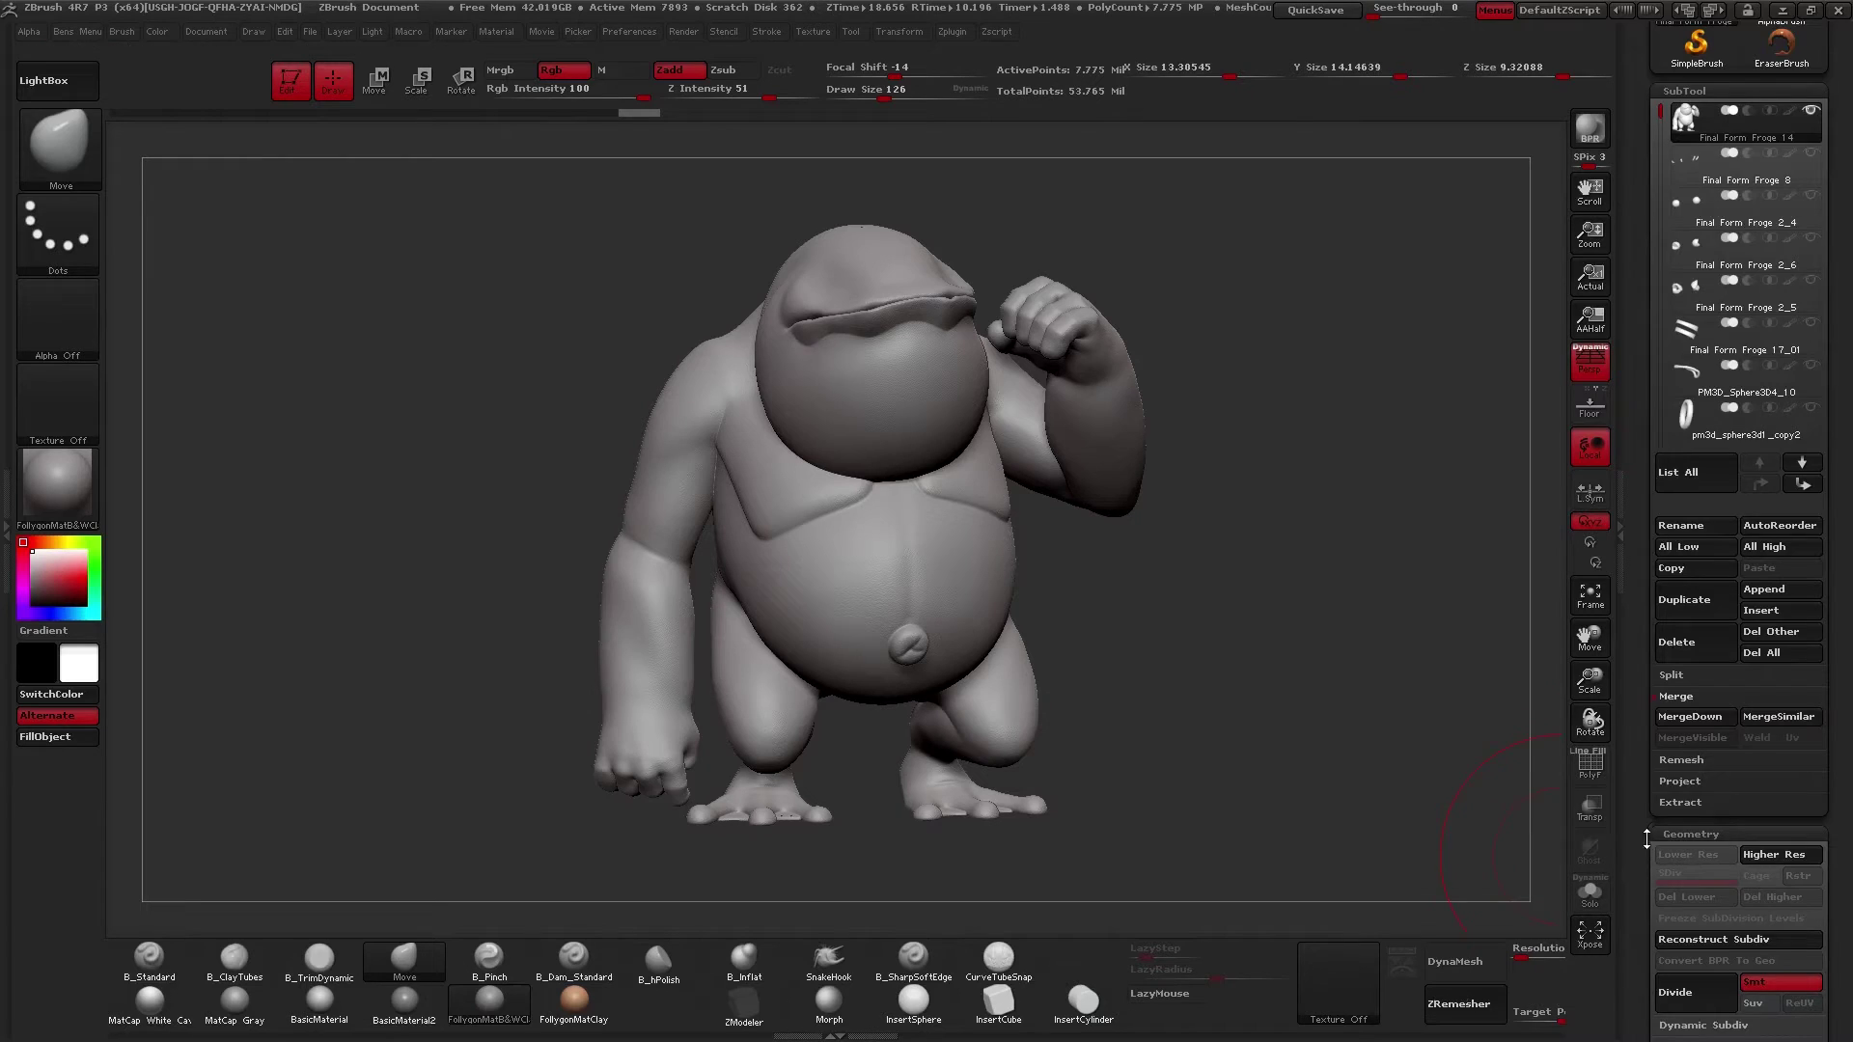
- Rebuild the merged body with DynaMesh at resolution 128 and check its polygroups in polyframe display
scroll(1652, 656, "down", 5)
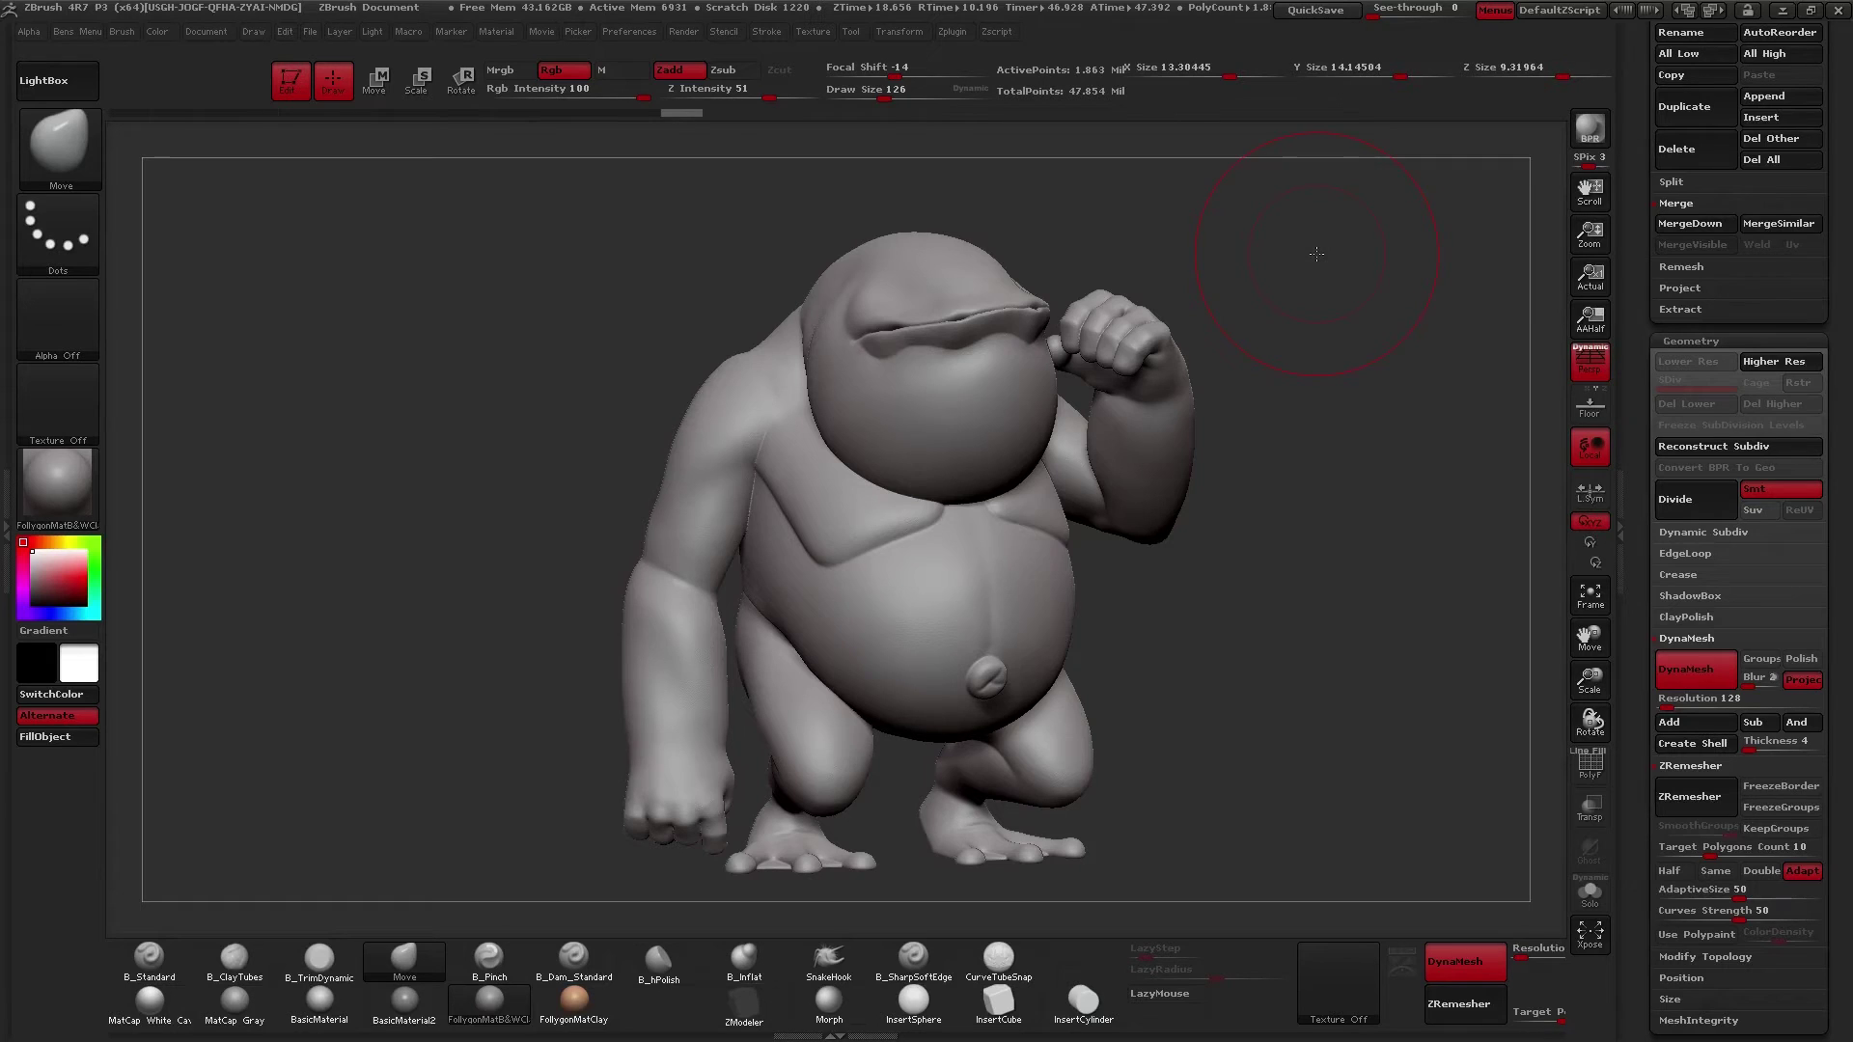
mouse_move(1019, 561)
right_mouse_down()
mouse_move(1071, 600)
mouse_move(1106, 762)
right_mouse_up()
mouse_move(987, 657)
left_mouse_down()
mouse_move(1058, 711)
mouse_move(1042, 612)
mouse_move(1065, 643)
mouse_move(1034, 650)
mouse_move(1116, 687)
mouse_move(1061, 577)
mouse_move(1095, 583)
mouse_move(1012, 567)
left_mouse_up()
key("shift+f")
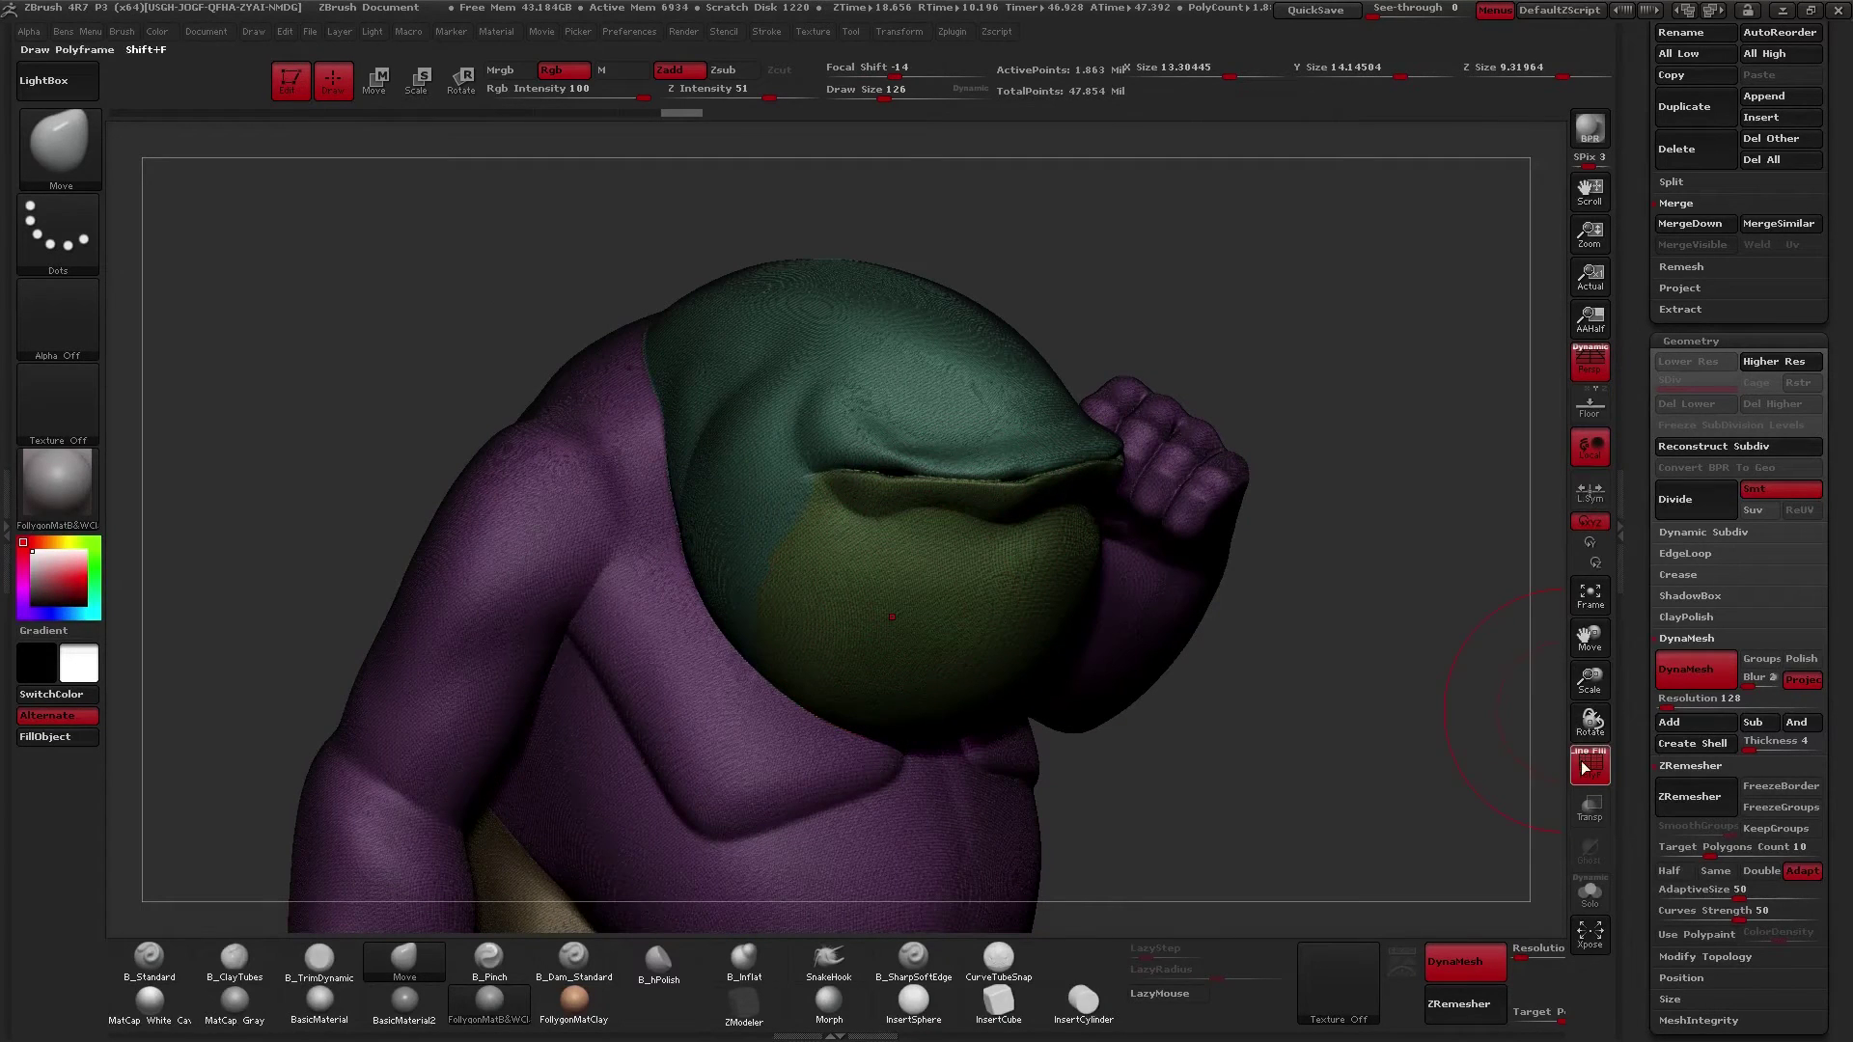
left_click(1605, 772)
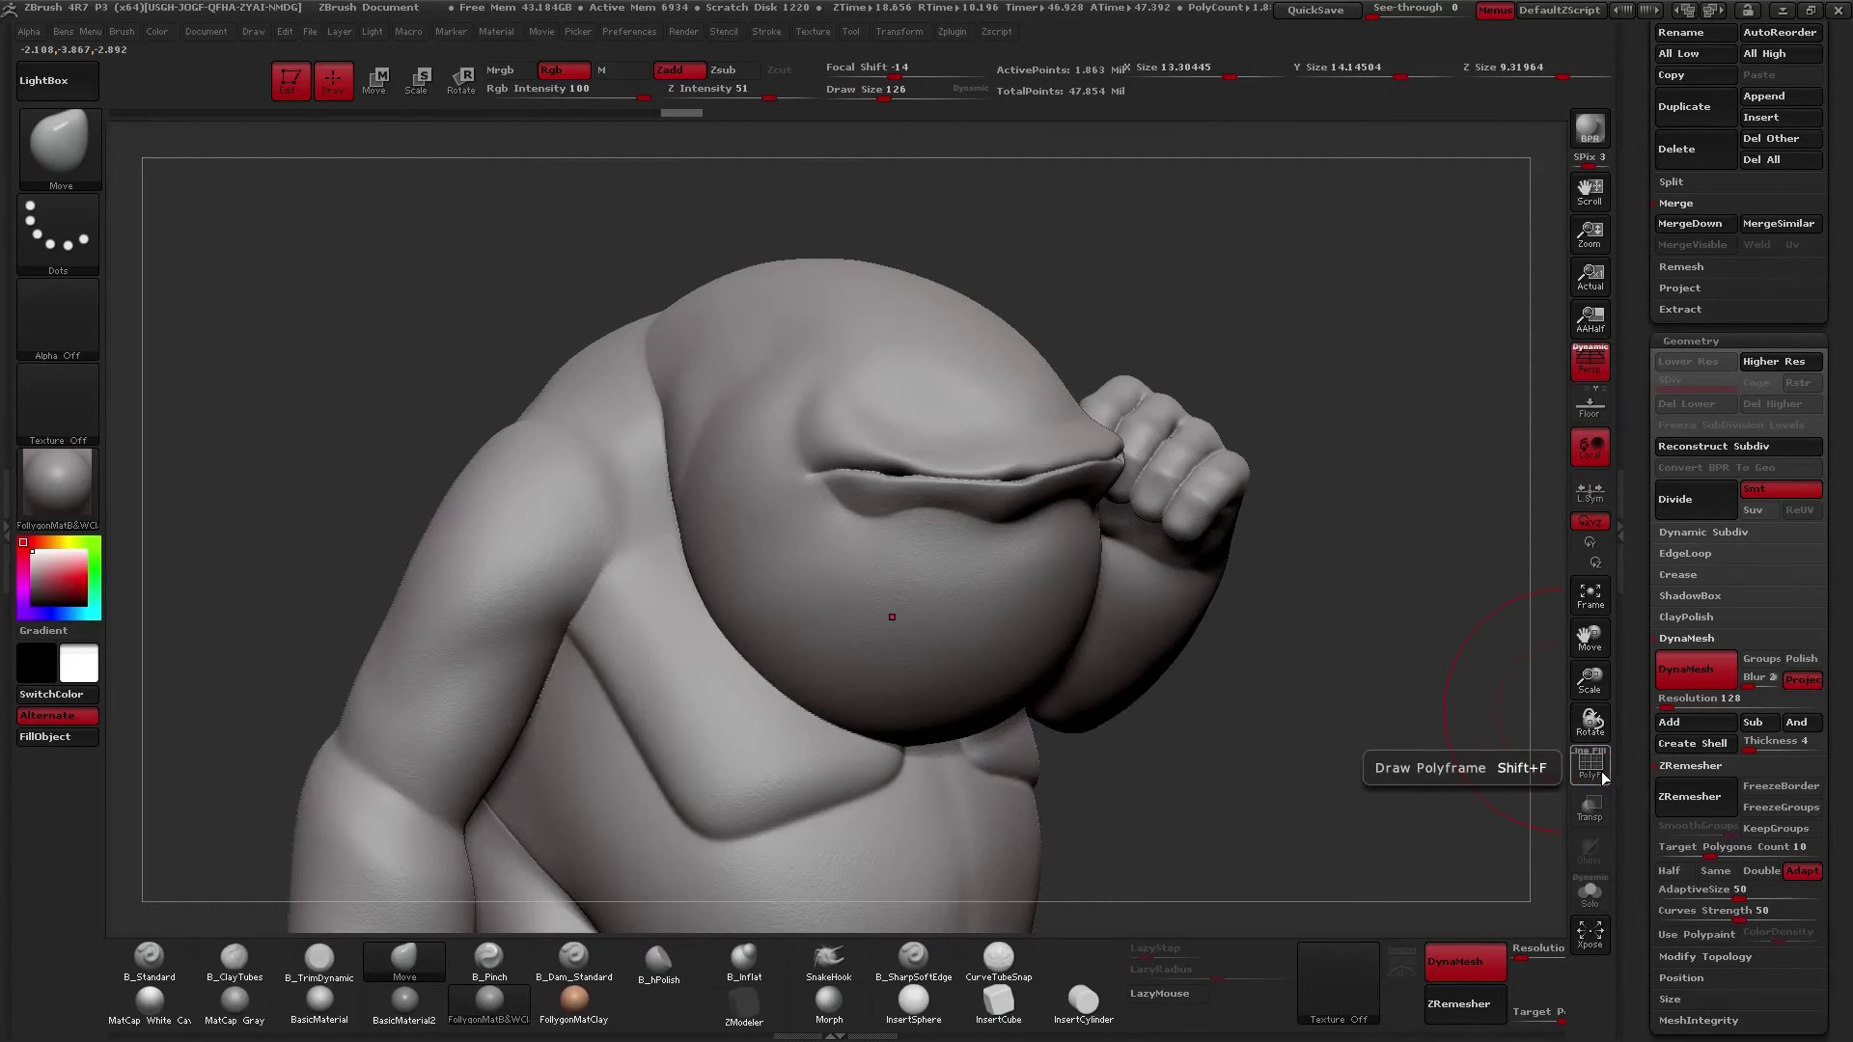
- Examine the remeshed mouth line up close for jagged or fused edges between the lips
left_click(1604, 772)
left_click_drag(1293, 599, 1478, 607, "alt")
key("shift+f")
right_click_drag(1090, 550, 1193, 571)
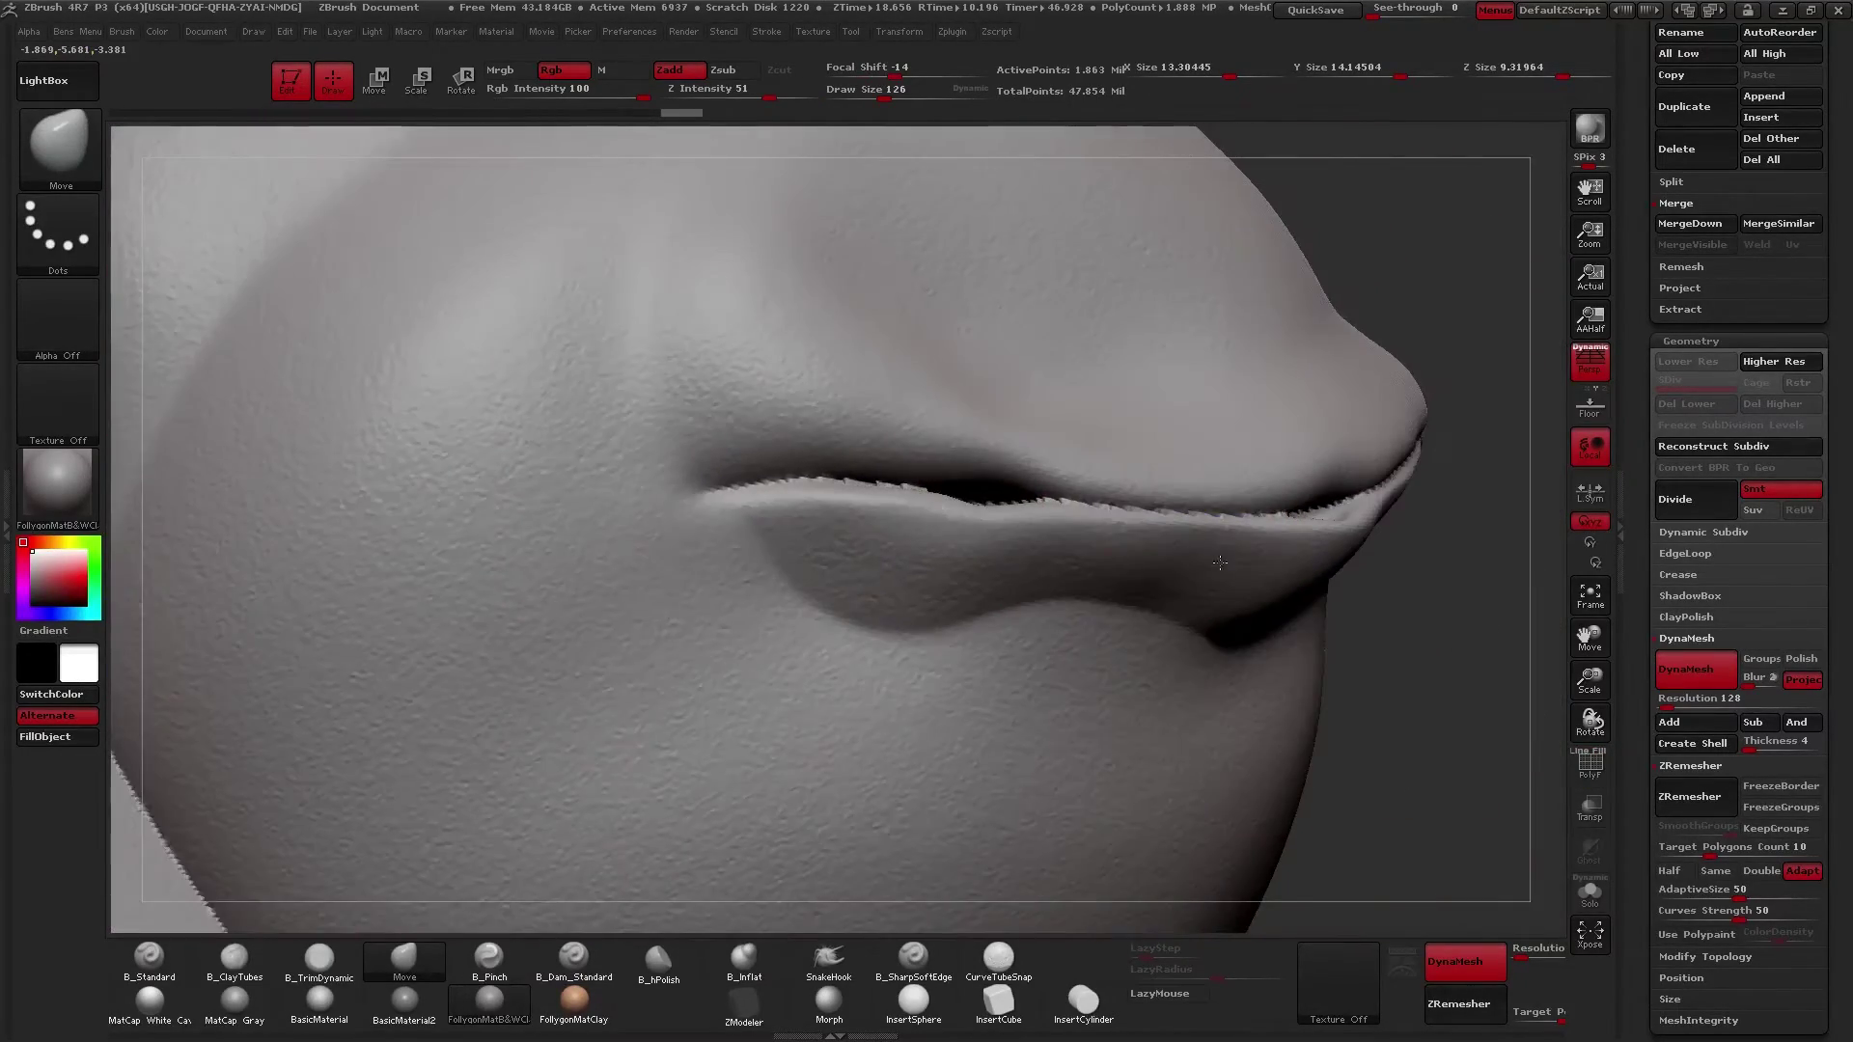
left_click_drag(1192, 571, 1127, 591)
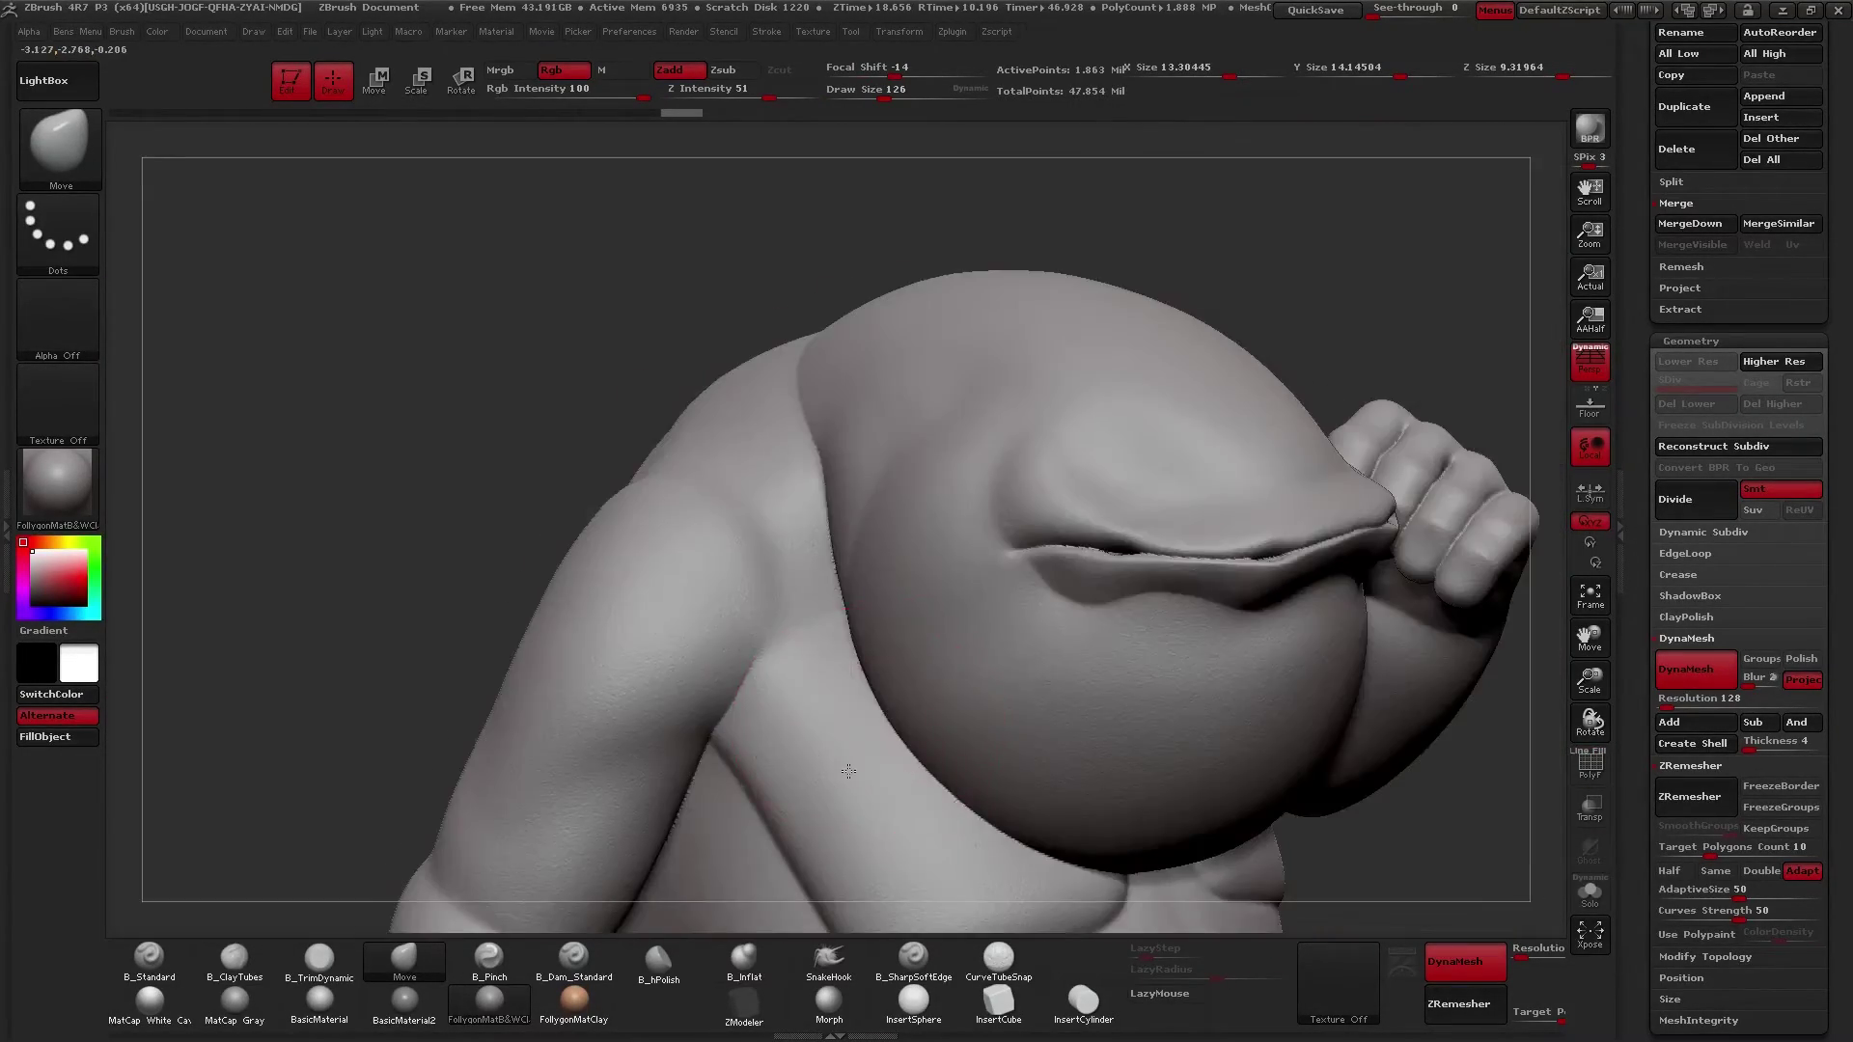
- Try smoothing the seam where the throat meets the chest and undo the smoothing stroke
left_click_drag(1127, 592, 889, 724)
key("shift+f")
key("shift+f")
mouse_move(852, 702)
left_mouse_down("shift")
mouse_move(828, 666)
mouse_move(910, 783)
left_mouse_up("shift")
key("ctrl+z")
- Show all subtools and look over the complete character with its armour and club from front and back
mouse_move(944, 848)
right_mouse_down("ctrl")
mouse_move(944, 868)
mouse_move(963, 627)
right_mouse_up("ctrl")
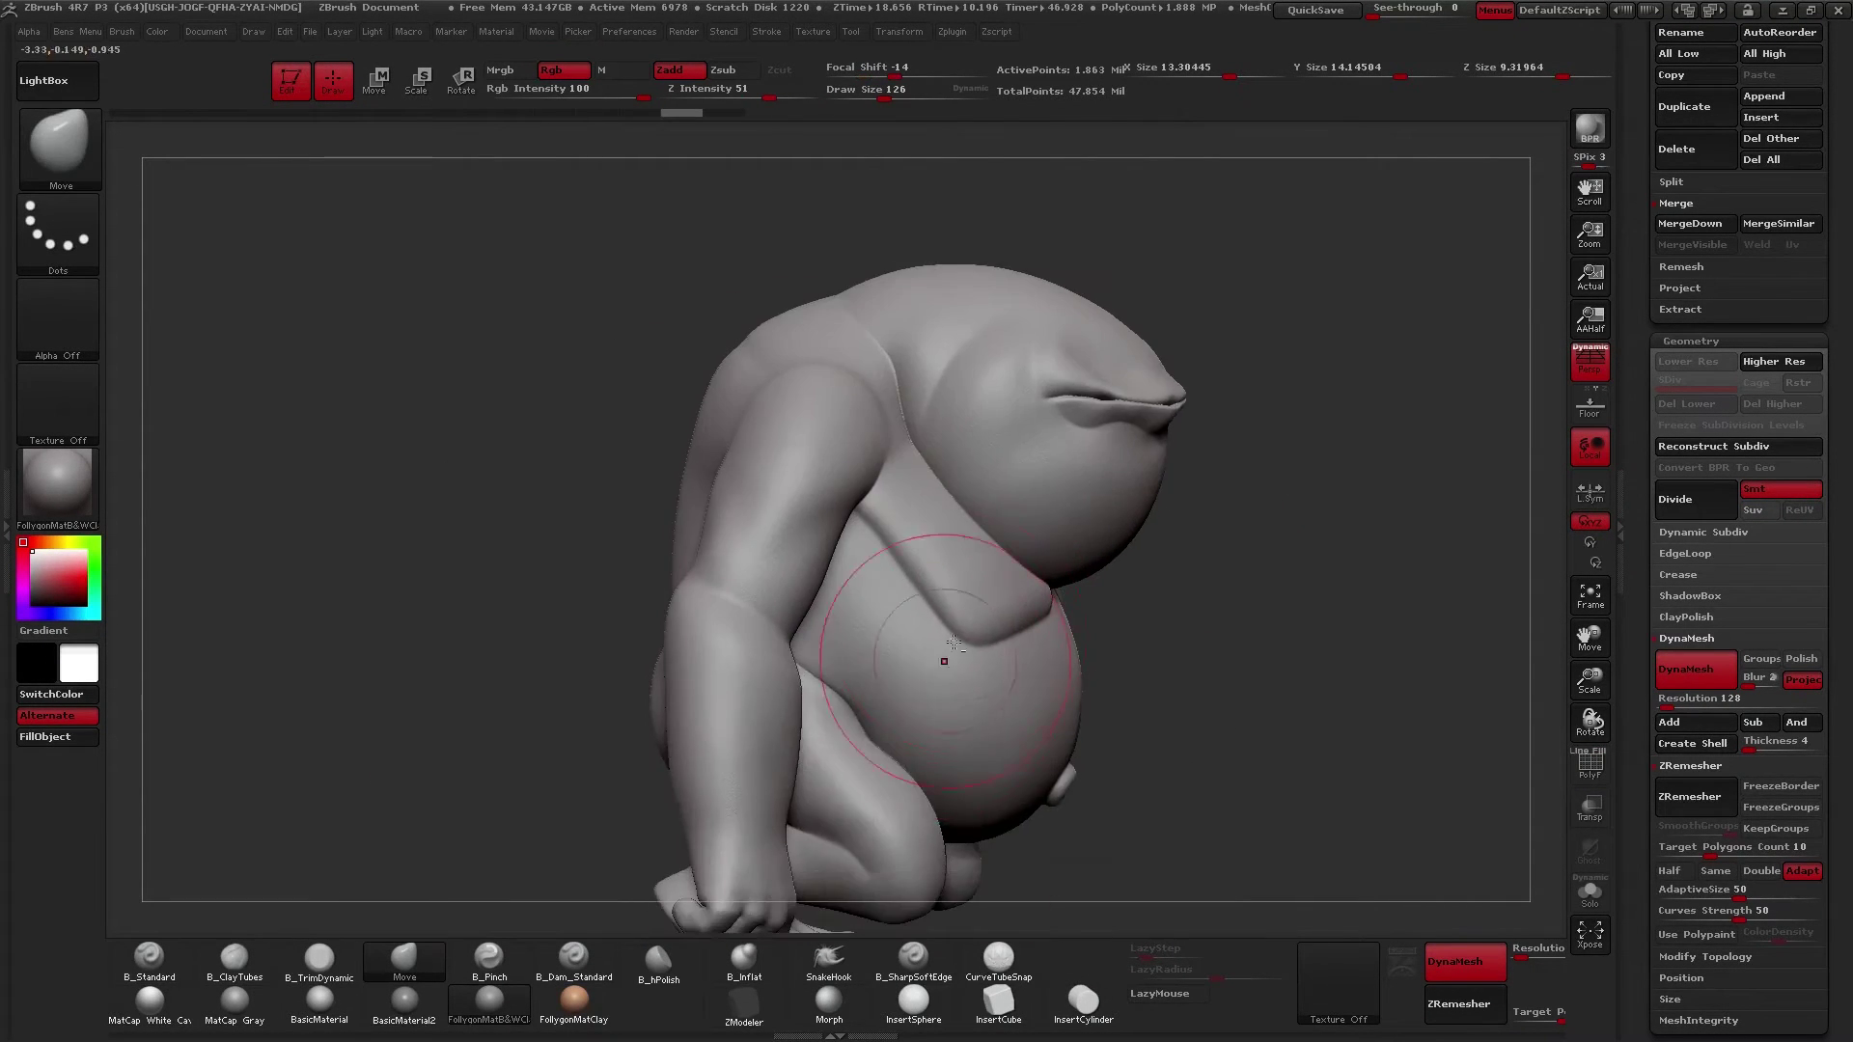
right_click_drag(926, 695, 972, 715)
left_click_drag(972, 715, 1050, 697)
right_click_drag(1050, 697, 1051, 550)
right_click_drag(1067, 656, 1097, 633)
left_click_drag(1630, 405, 1628, 579)
mouse_move(1661, 213)
left_mouse_down()
mouse_move(1676, 432)
mouse_move(1694, 278)
mouse_move(1664, 214)
left_mouse_up()
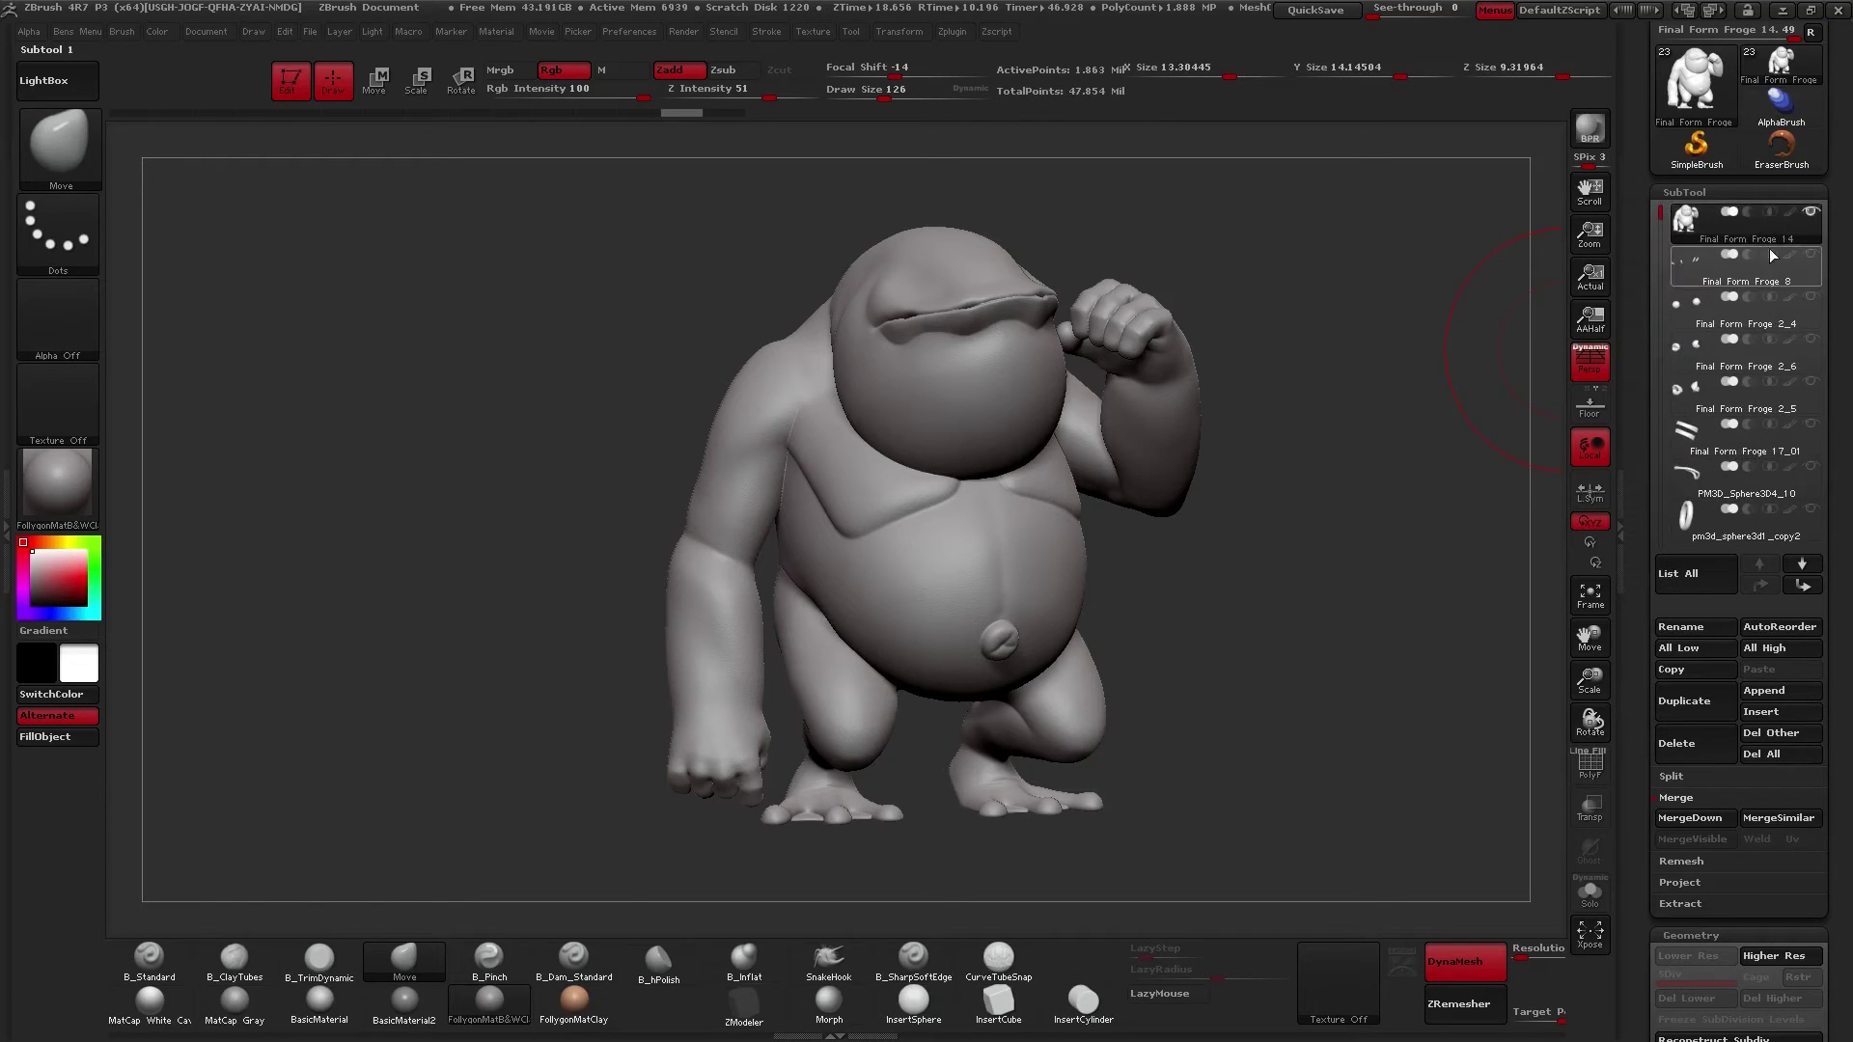
left_click(1811, 212, "shift")
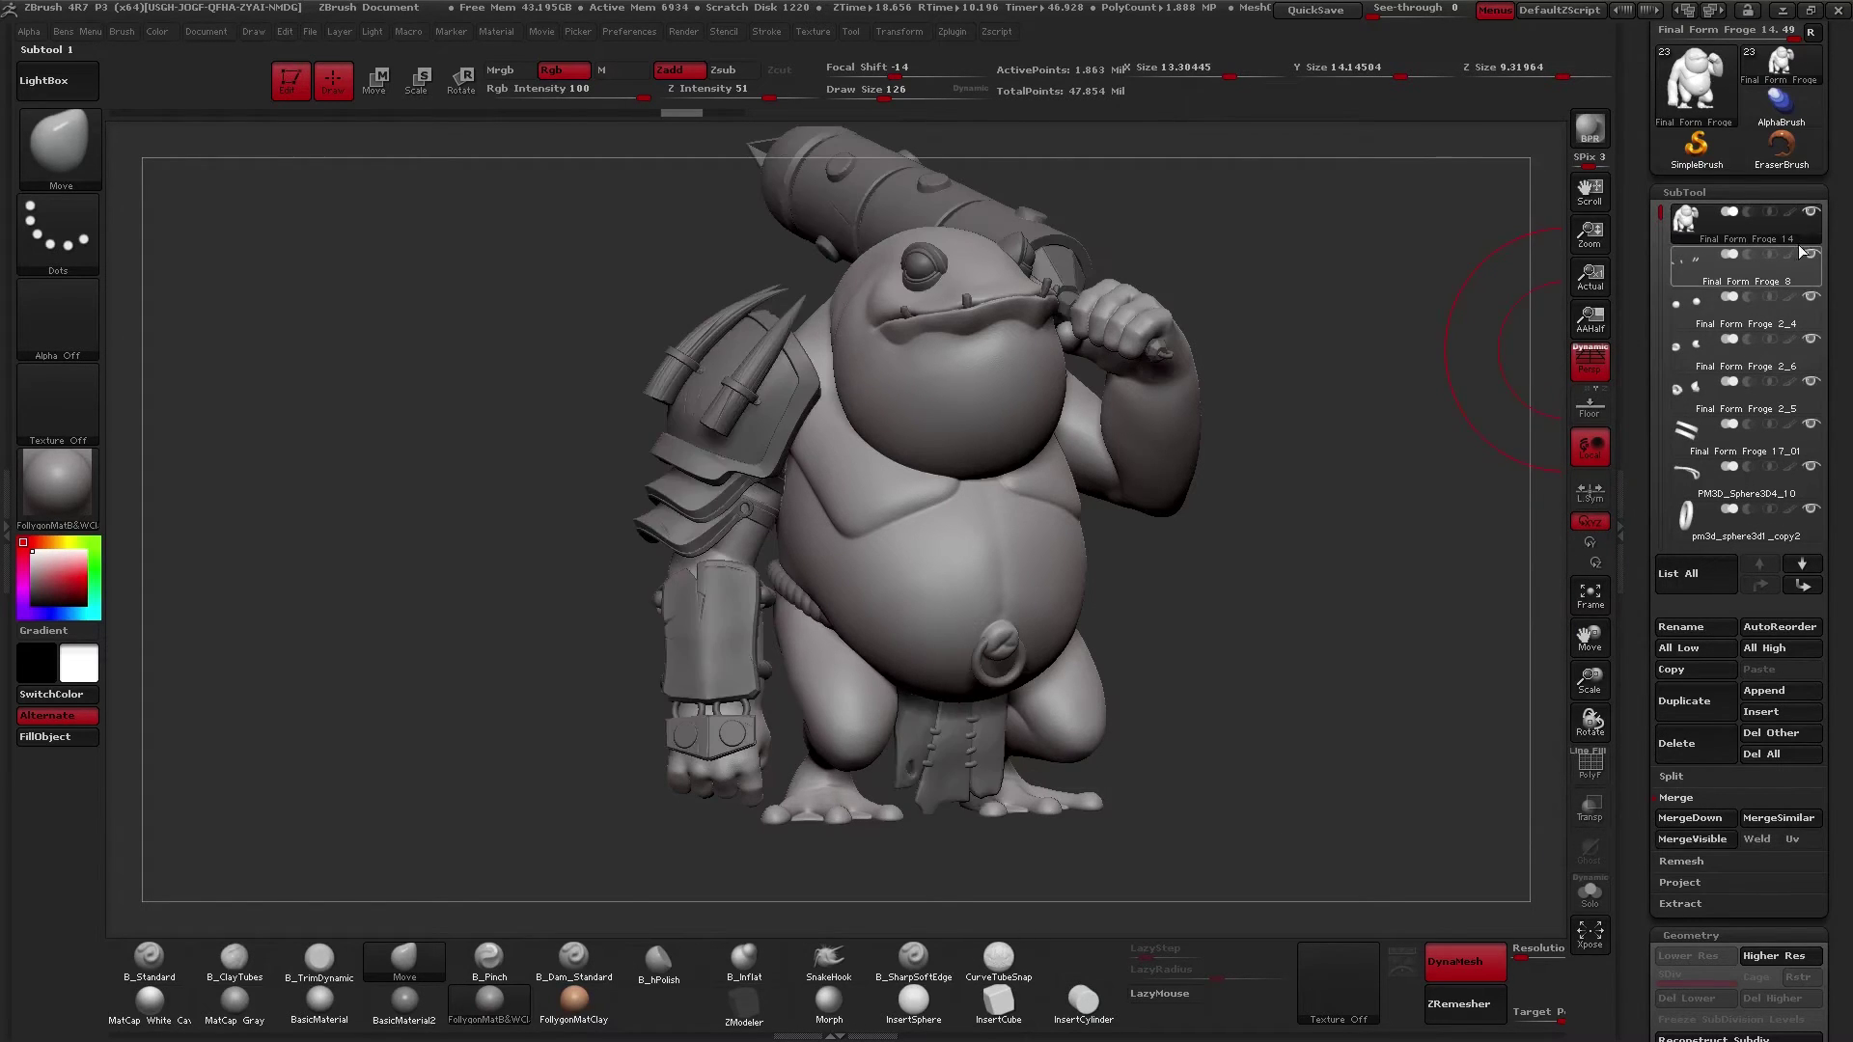
left_click_drag(1476, 339, 1284, 617)
left_click_drag(723, 397, 955, 405)
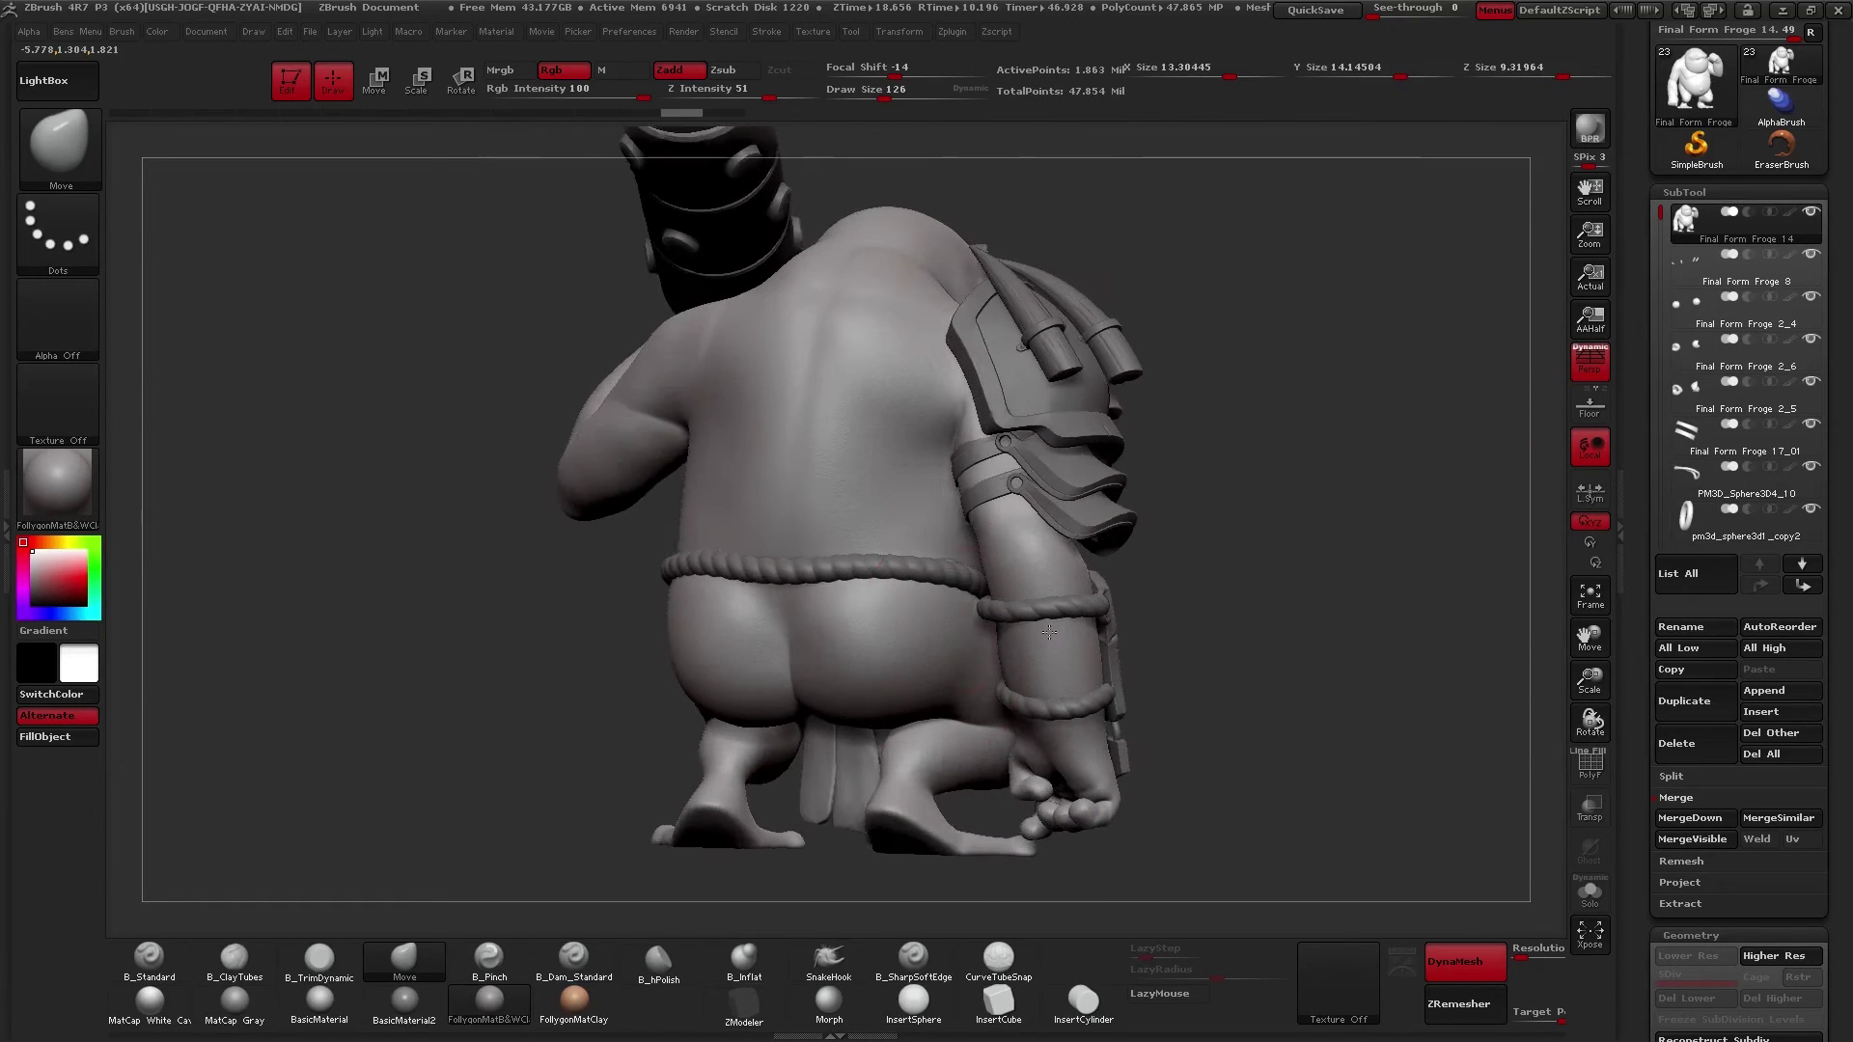
- Preview the character in the FolygonMatClay material and isolate the merged body subtool
left_click(576, 1003)
left_click_drag(881, 649, 1034, 667)
left_click_drag(988, 629, 1008, 649)
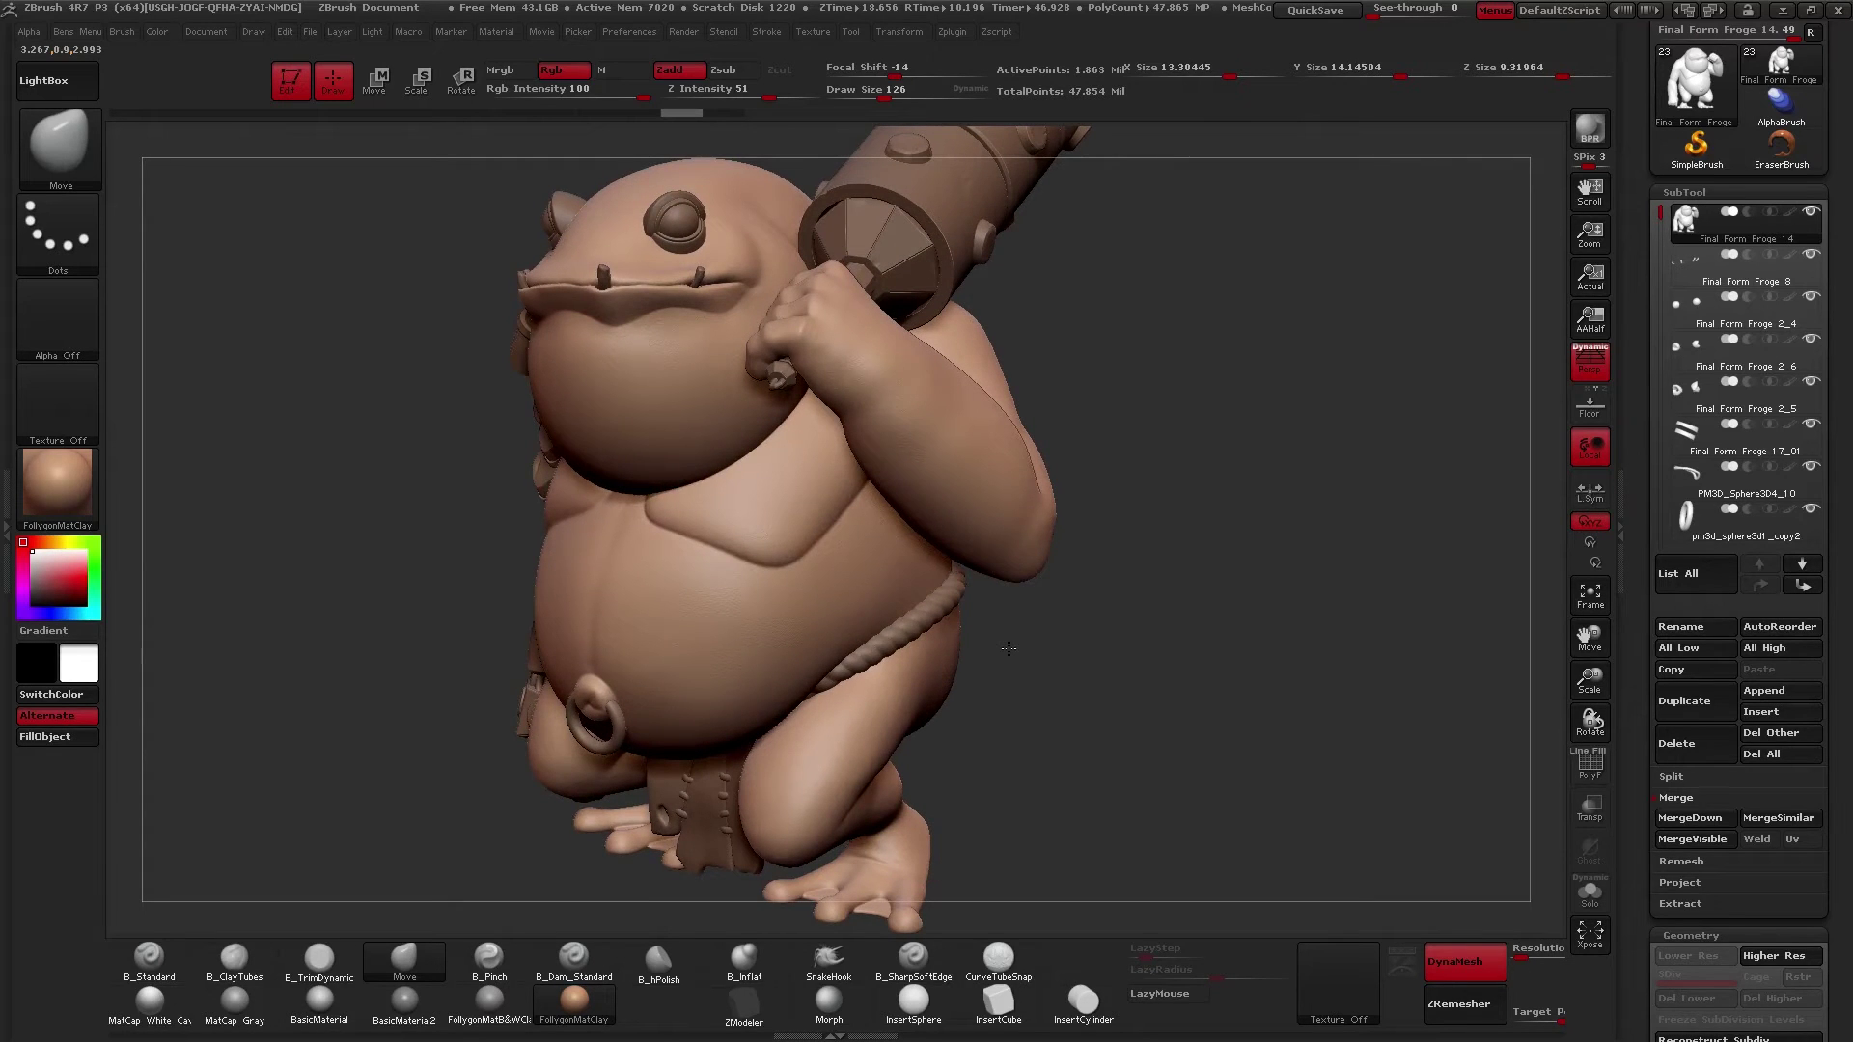
left_click_drag(1008, 648, 1100, 623)
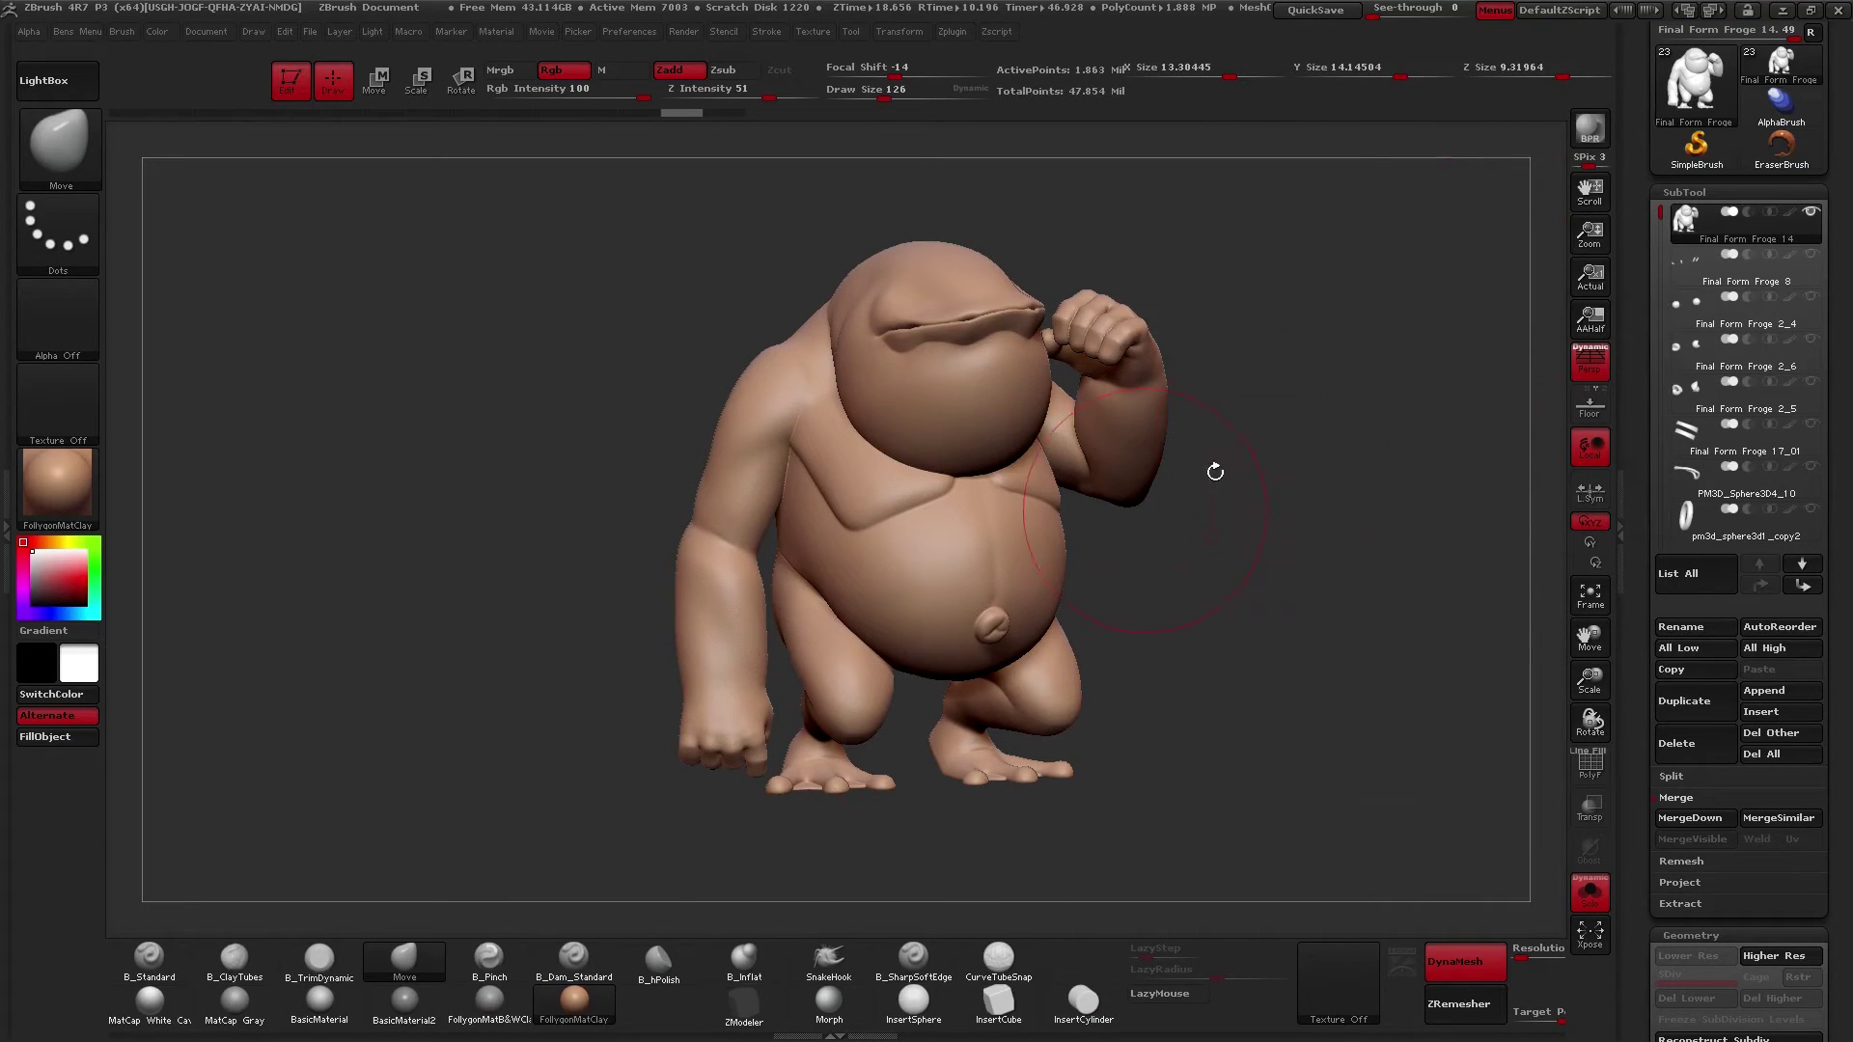
- Switch the material back to the grey FolygonMatB&W and check the isolated body's wireframe
left_click(501, 1013)
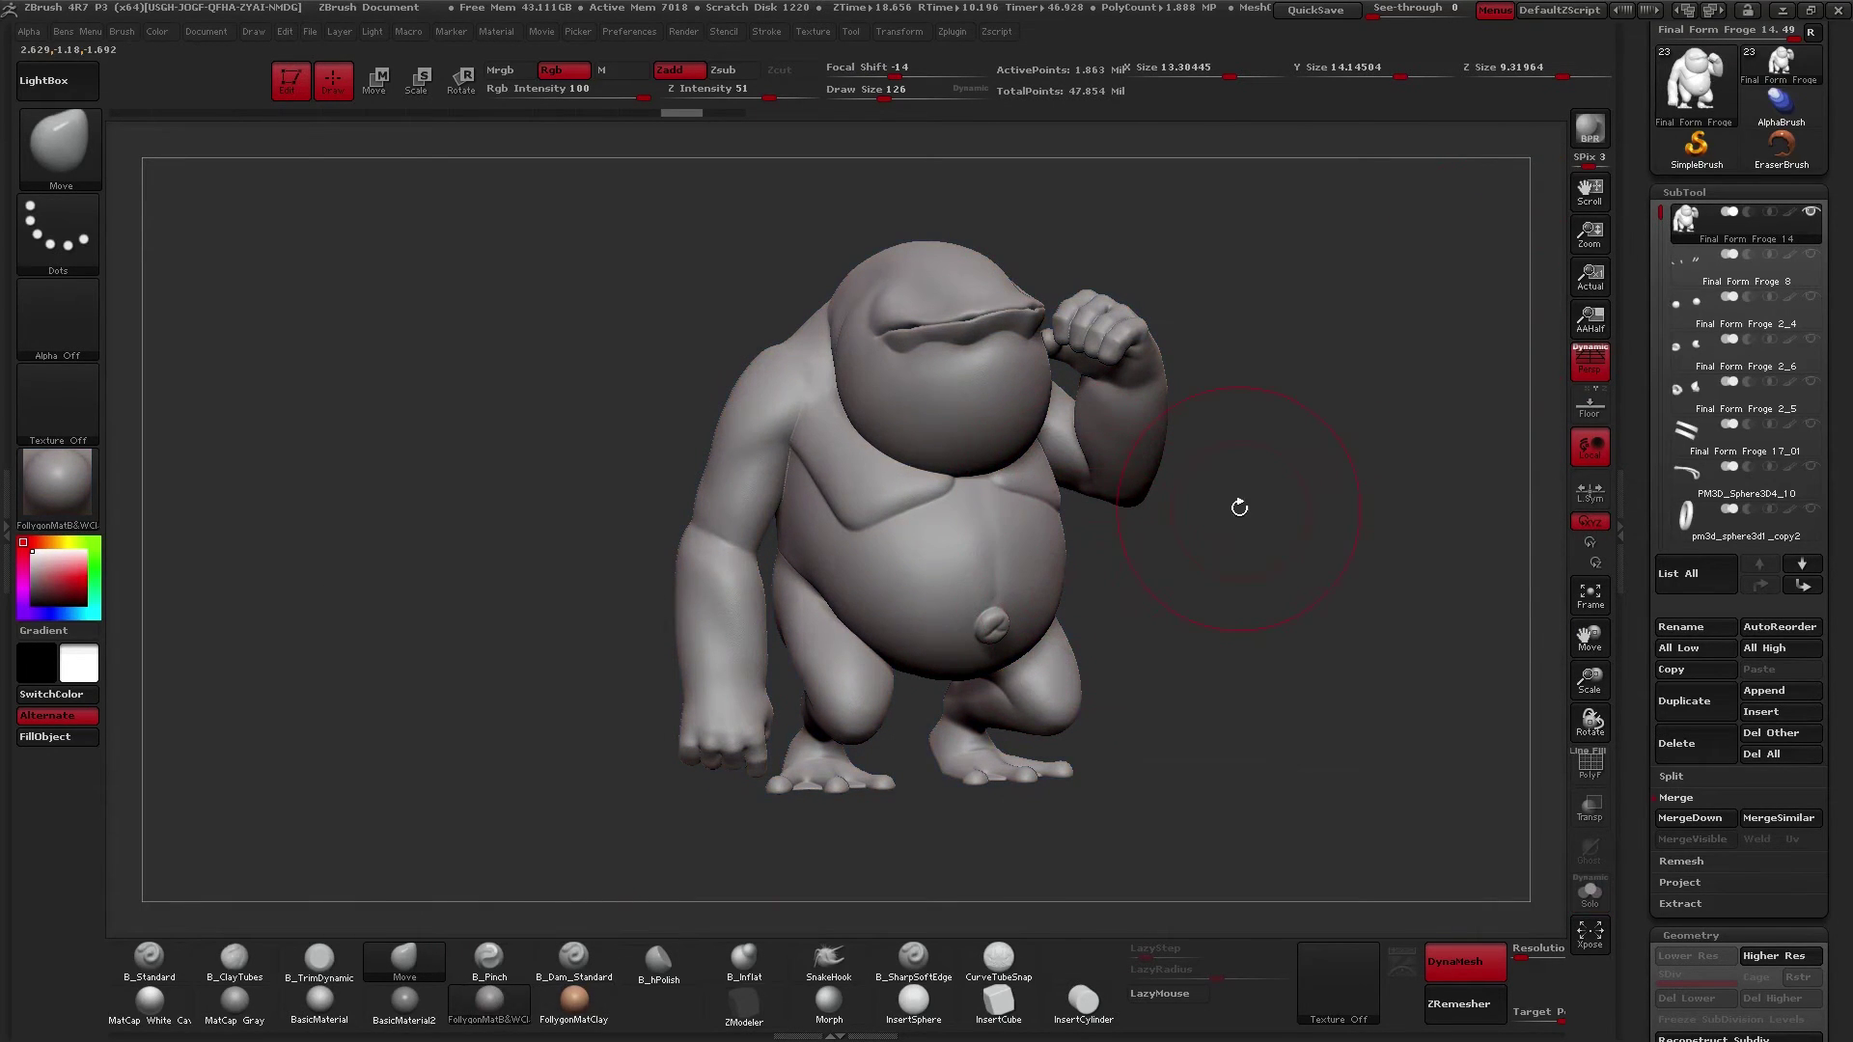
left_click_drag(1211, 522, 1195, 581)
key("shift+f")
key("shift+f")
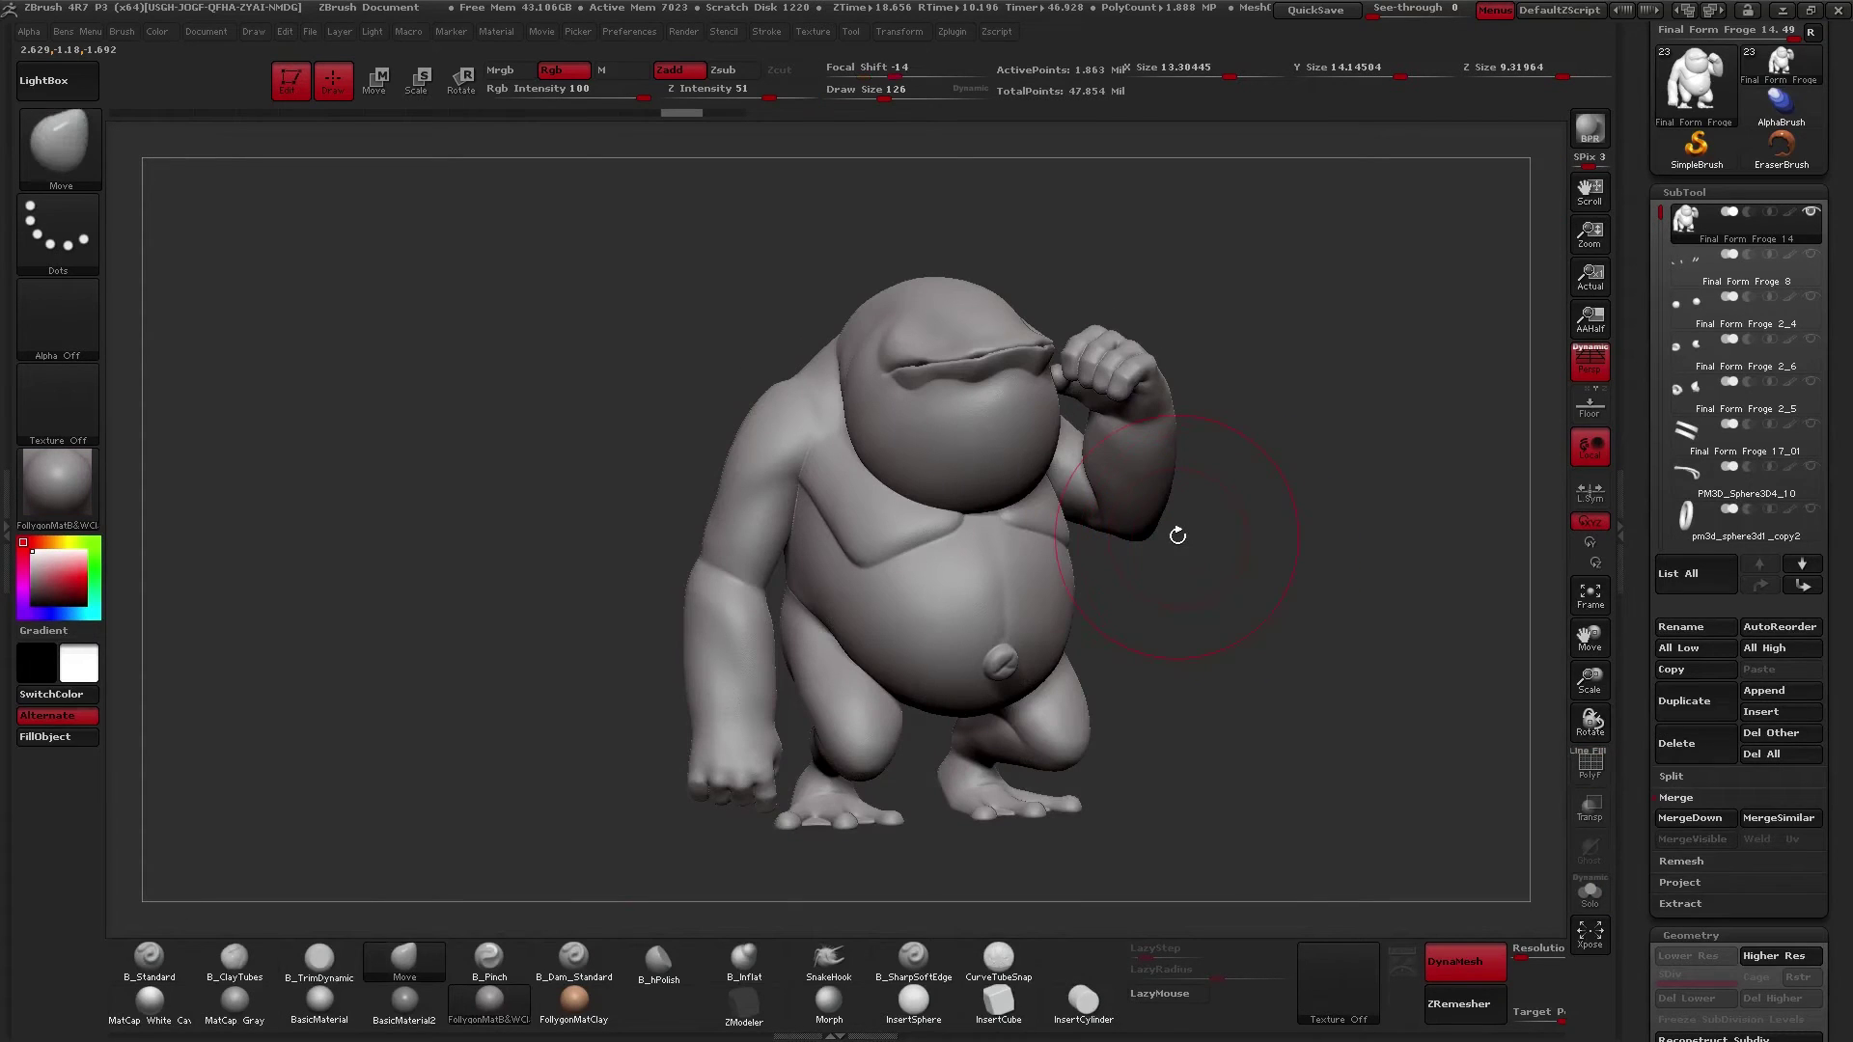
- Duplicate the merged body subtool and turn DynaMesh off for the copy
left_click_drag(1177, 535, 1067, 612)
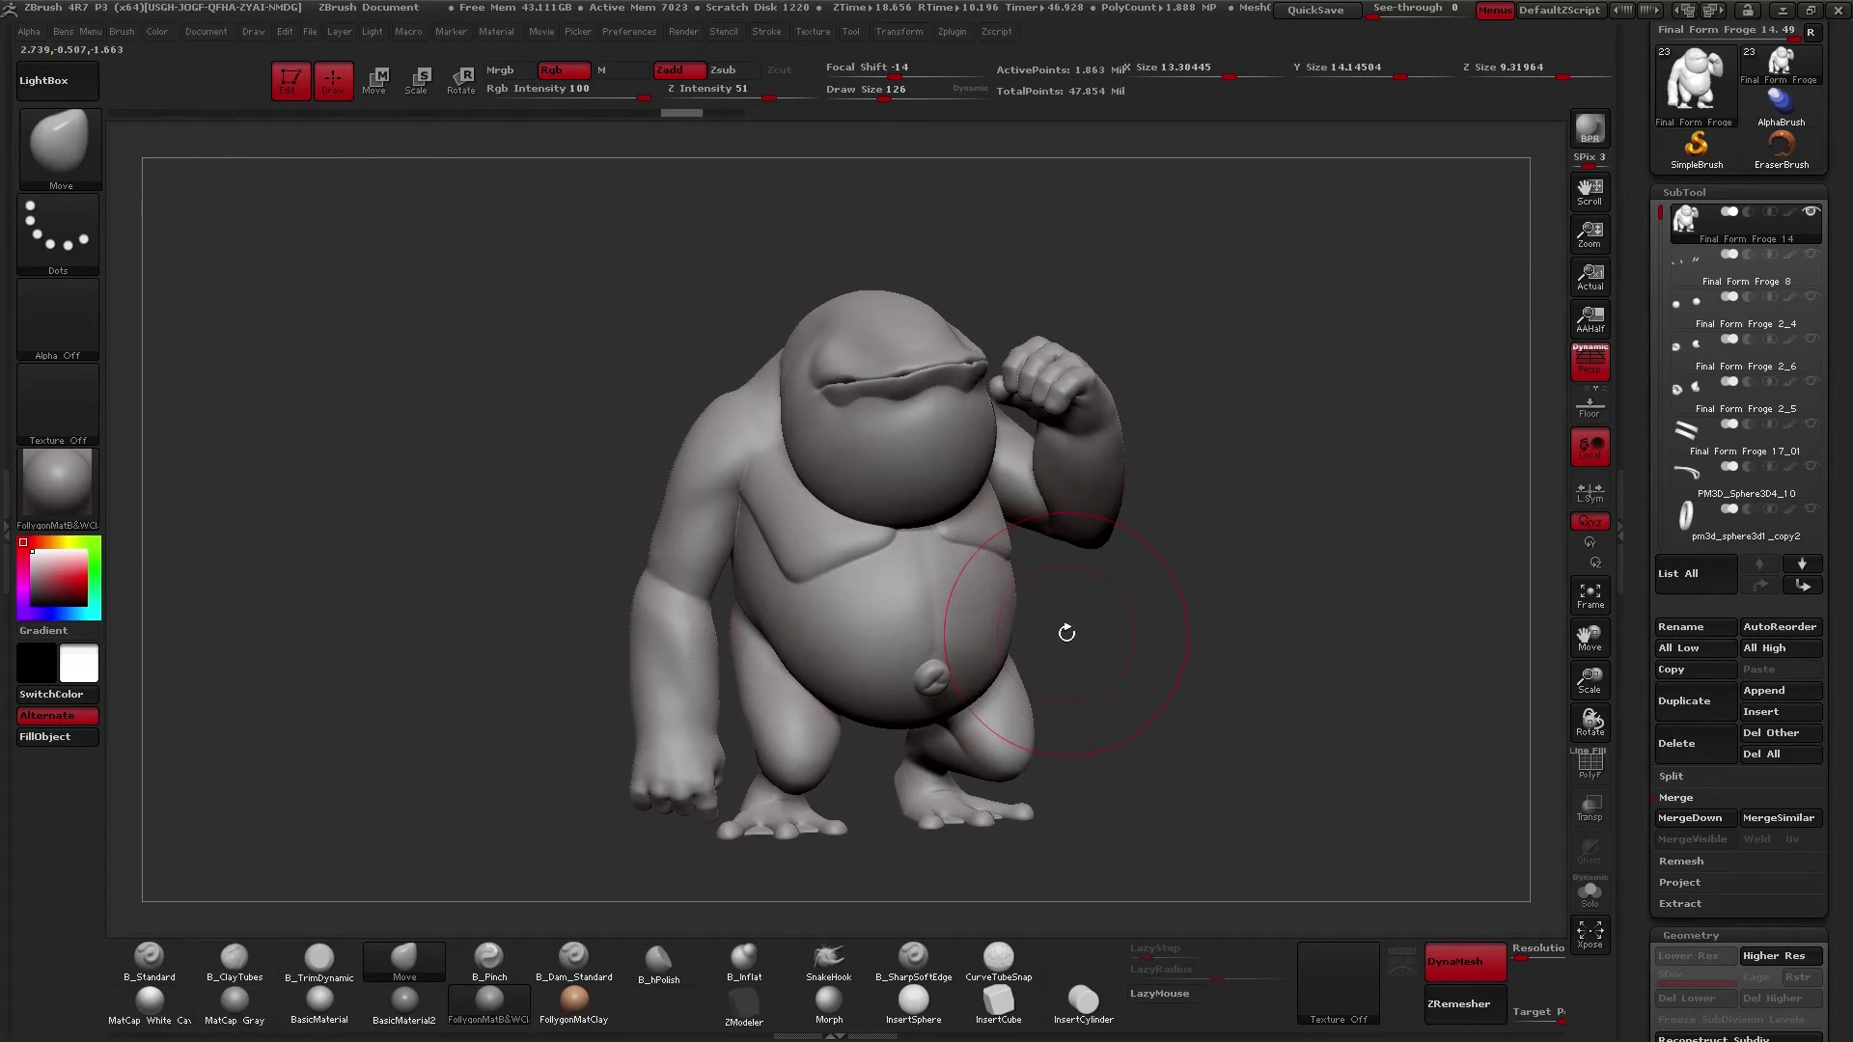
left_click(1701, 709)
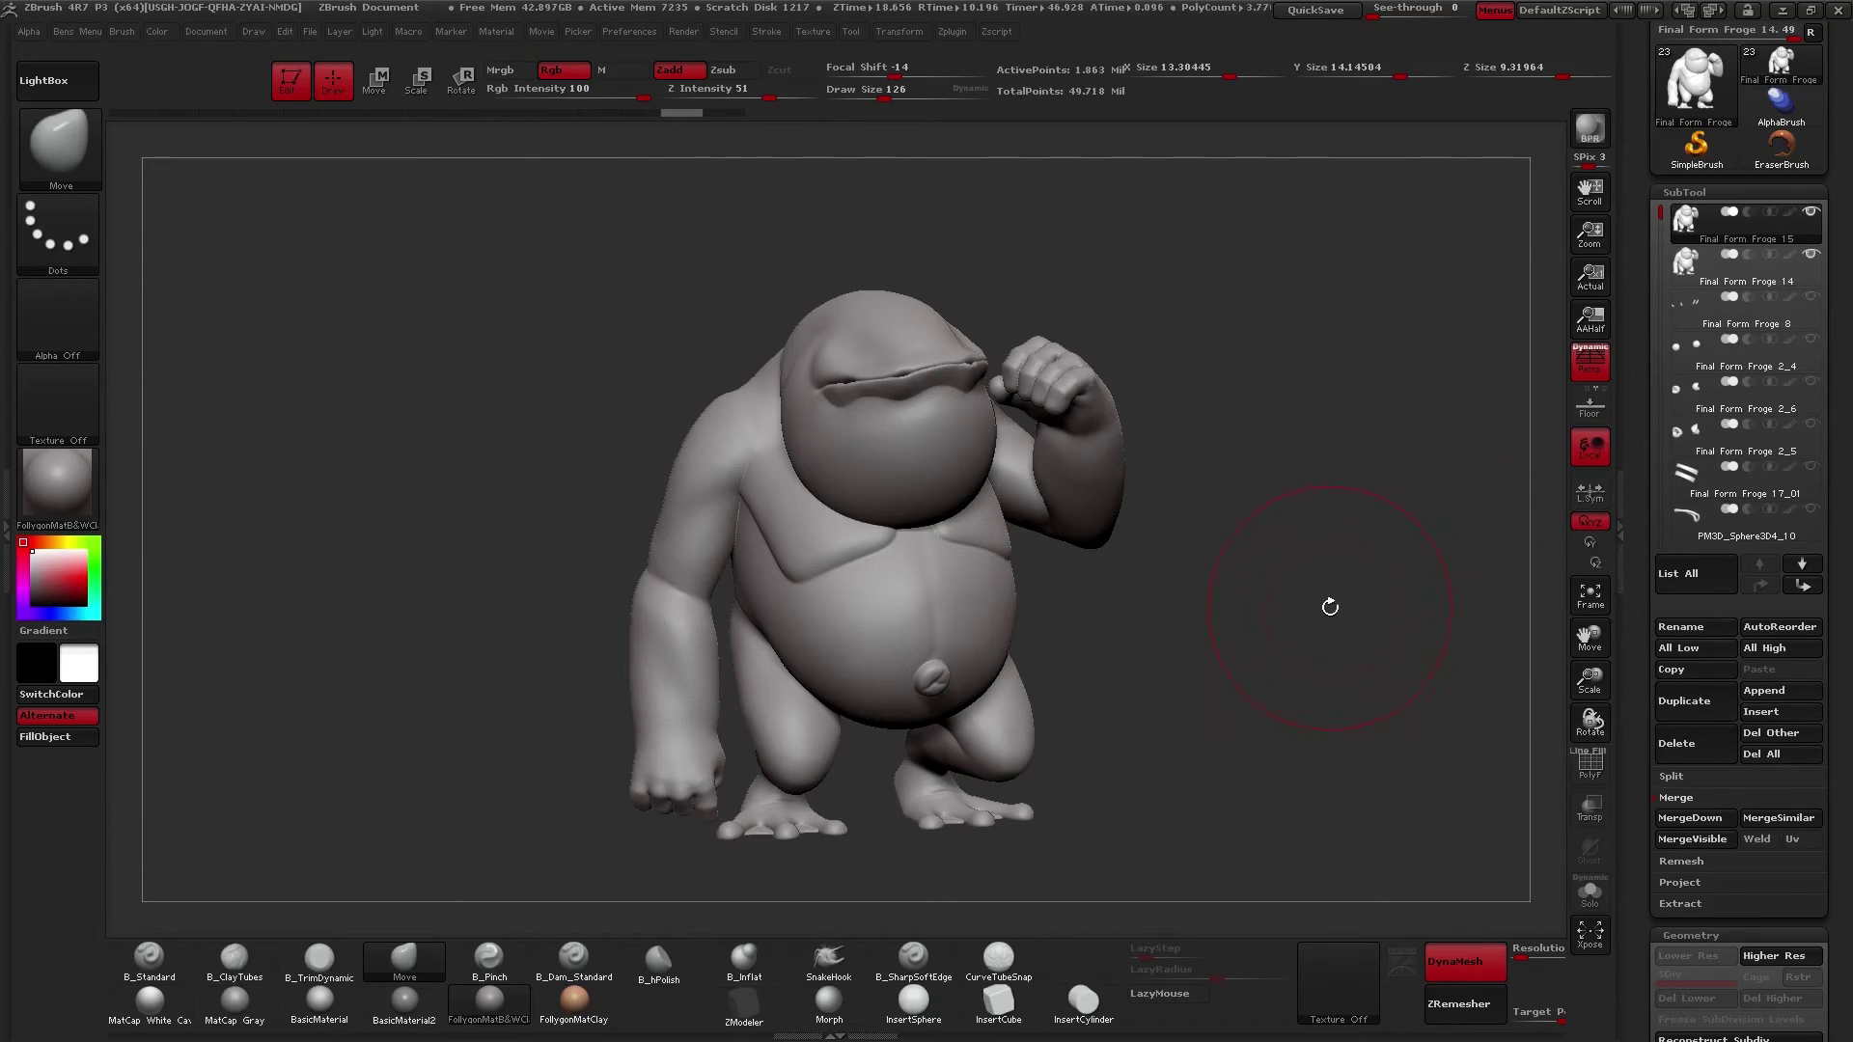
left_click(1457, 962)
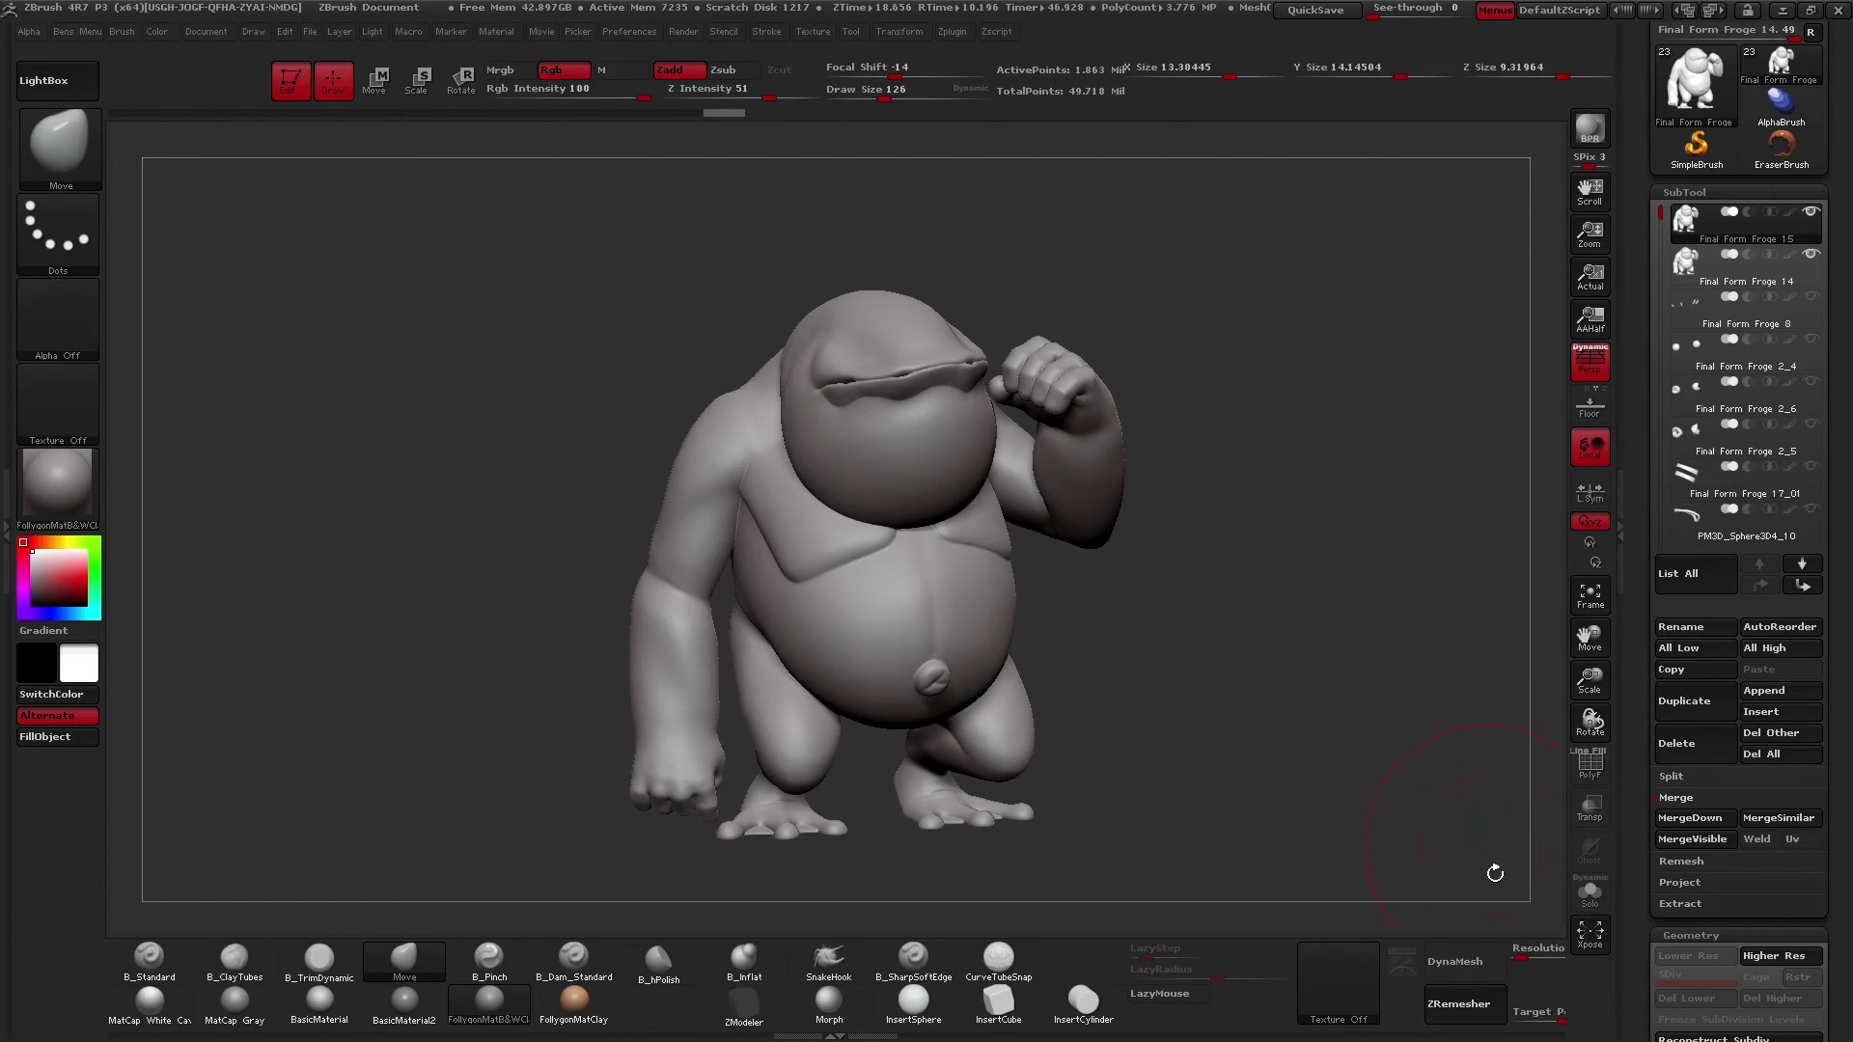
- Rebuild the duplicated body's topology with ZRemesher at a target polygon count of 25
scroll(1727, 734, "down", 6)
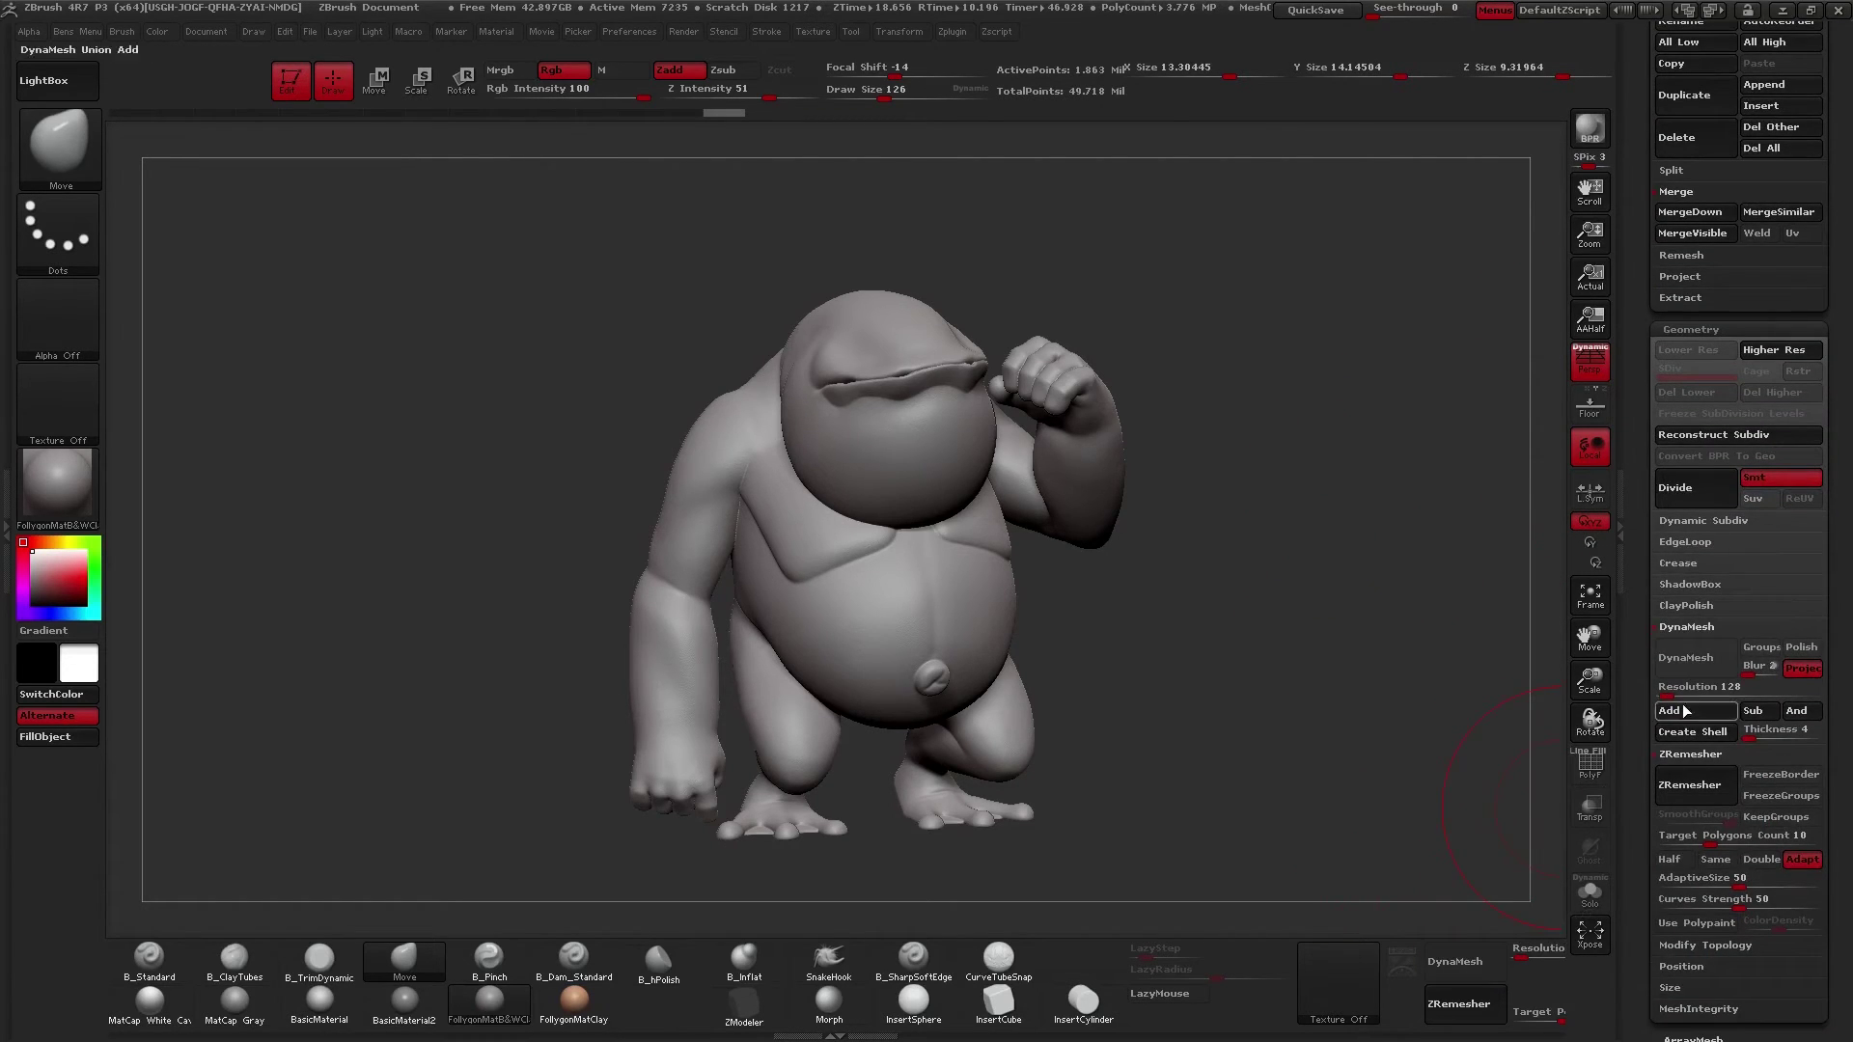
left_click(1704, 756)
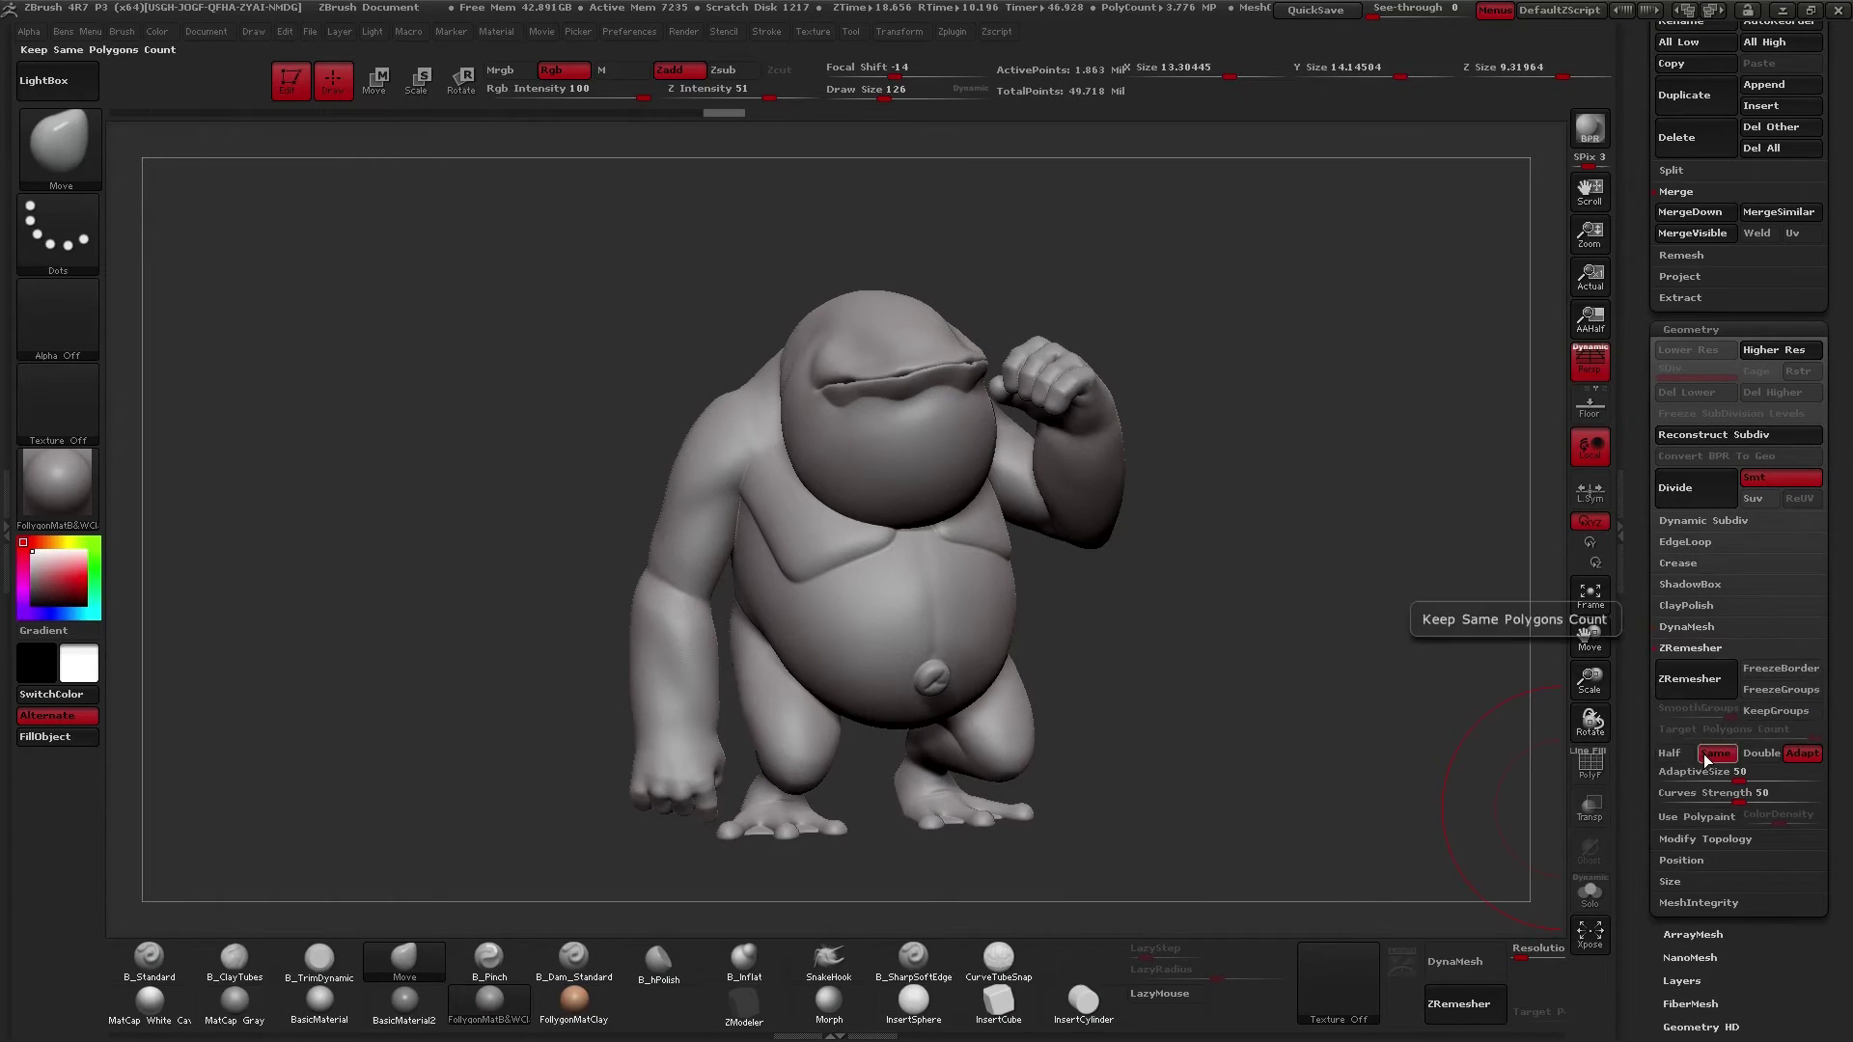
left_click(1691, 757)
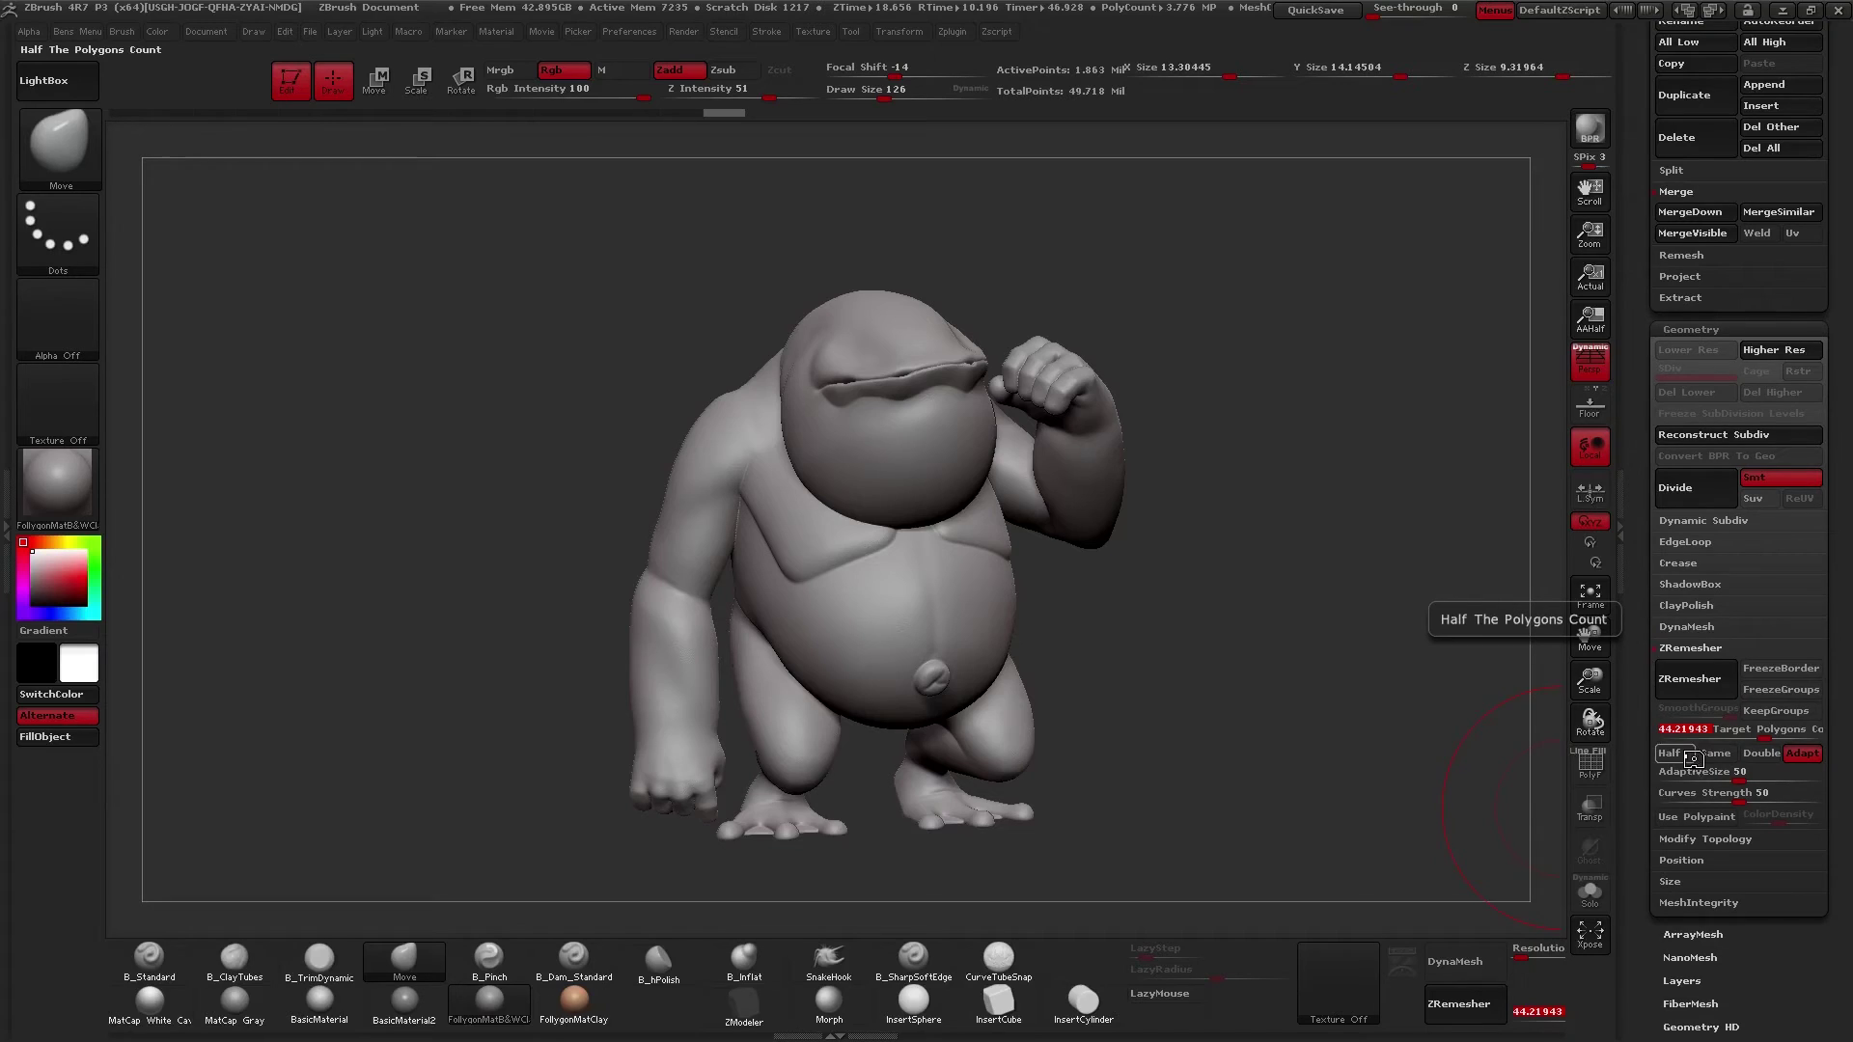
left_click(1691, 758)
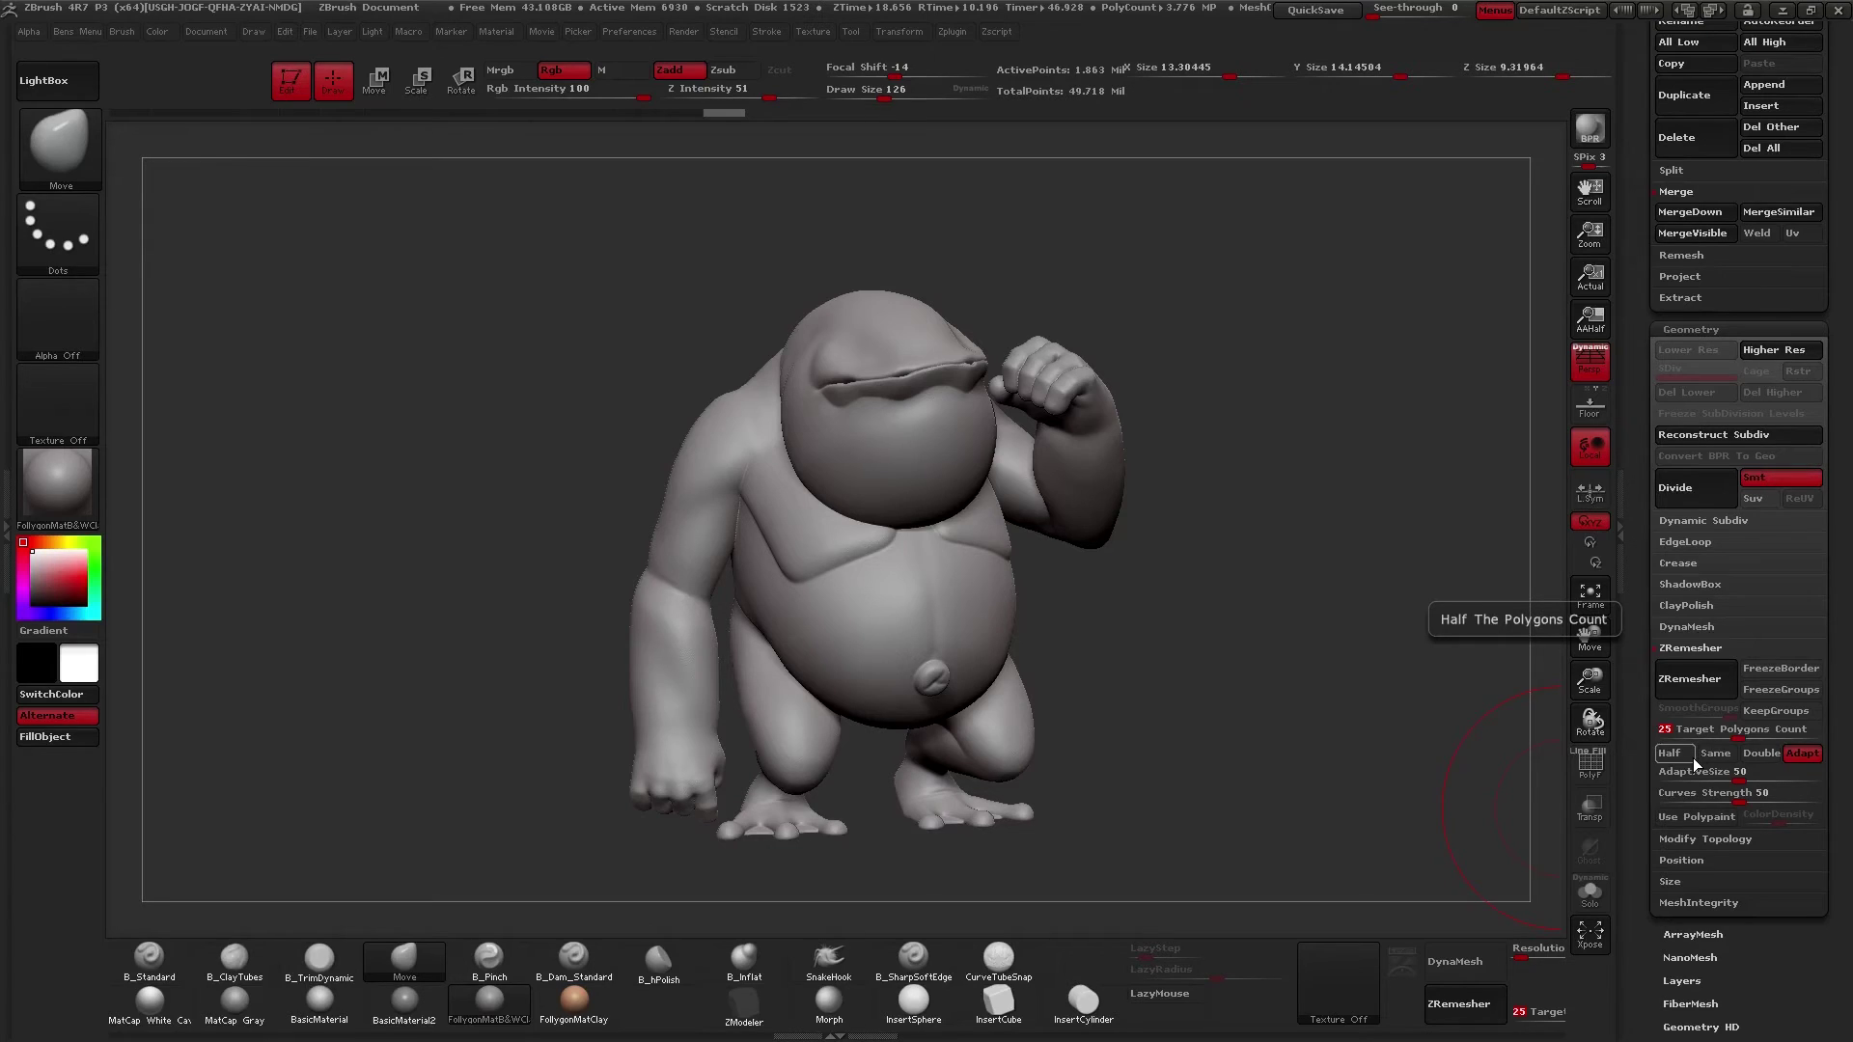
left_click(1684, 680)
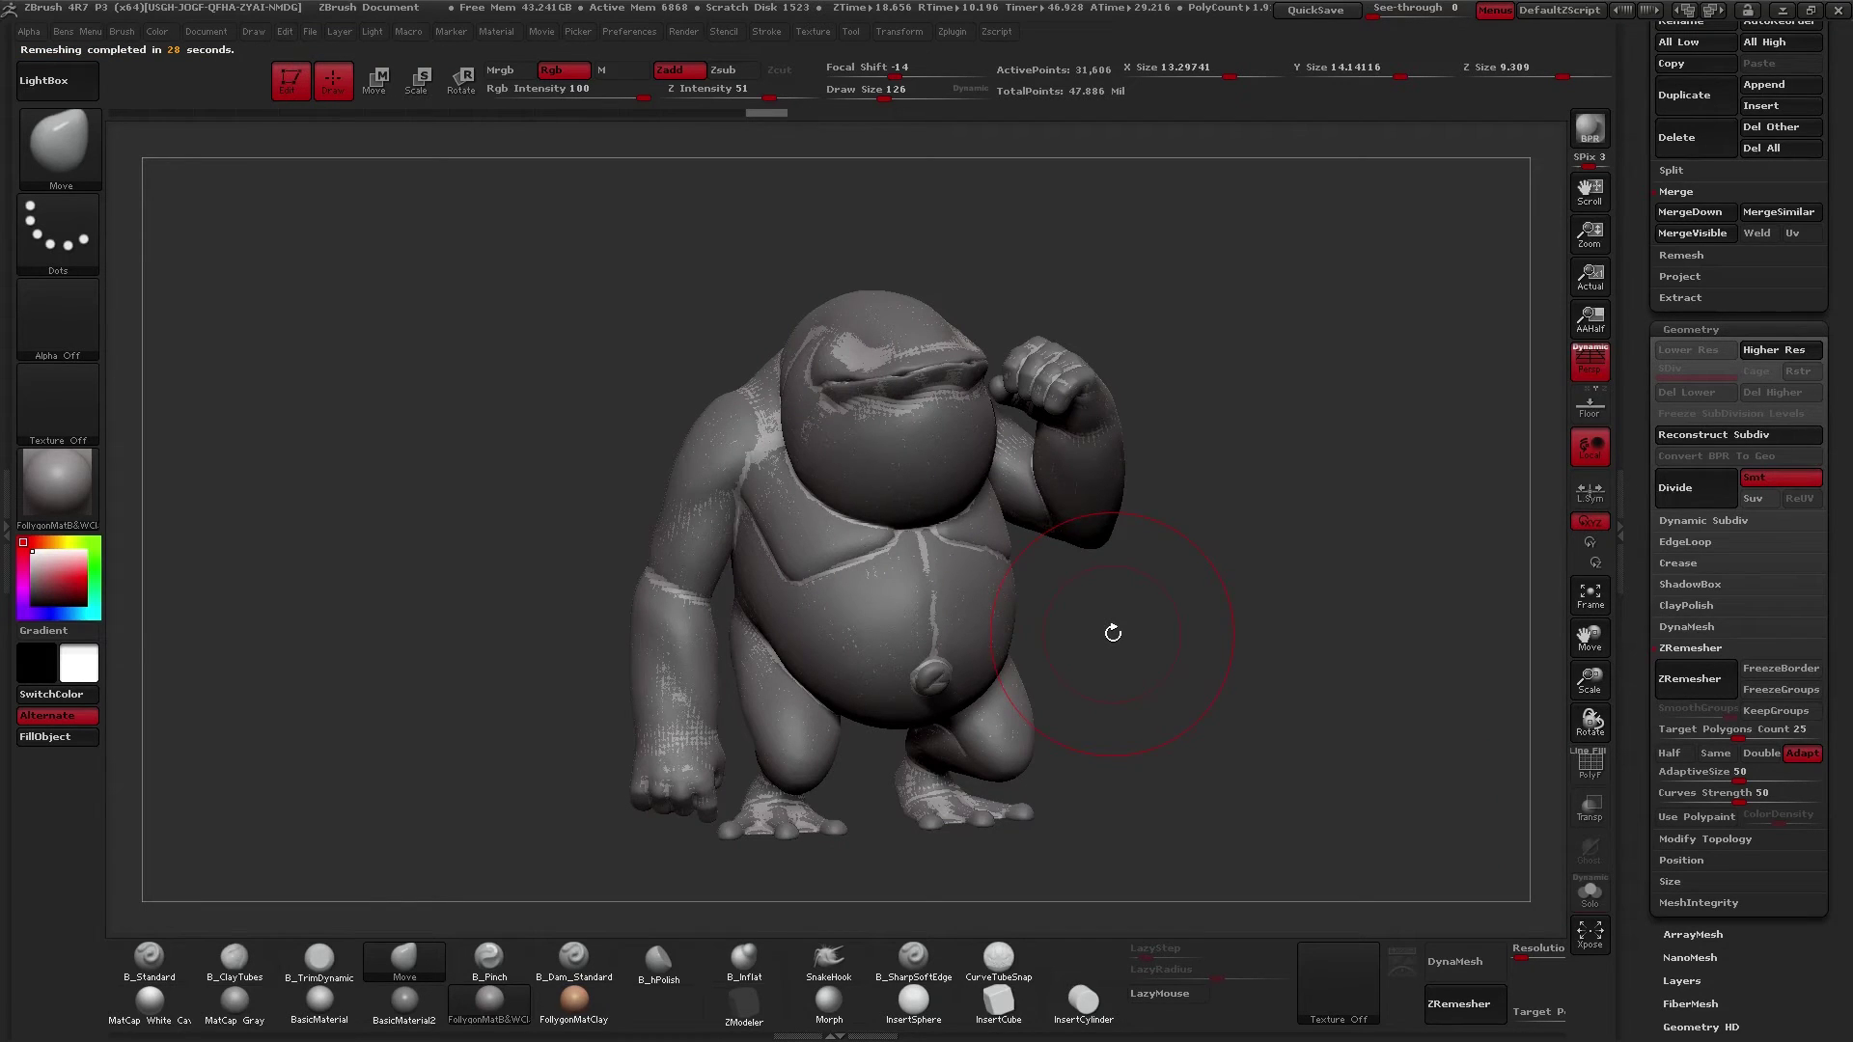
- Isolate the remeshed body and compare its form with the original high-resolution body
key("shift+s")
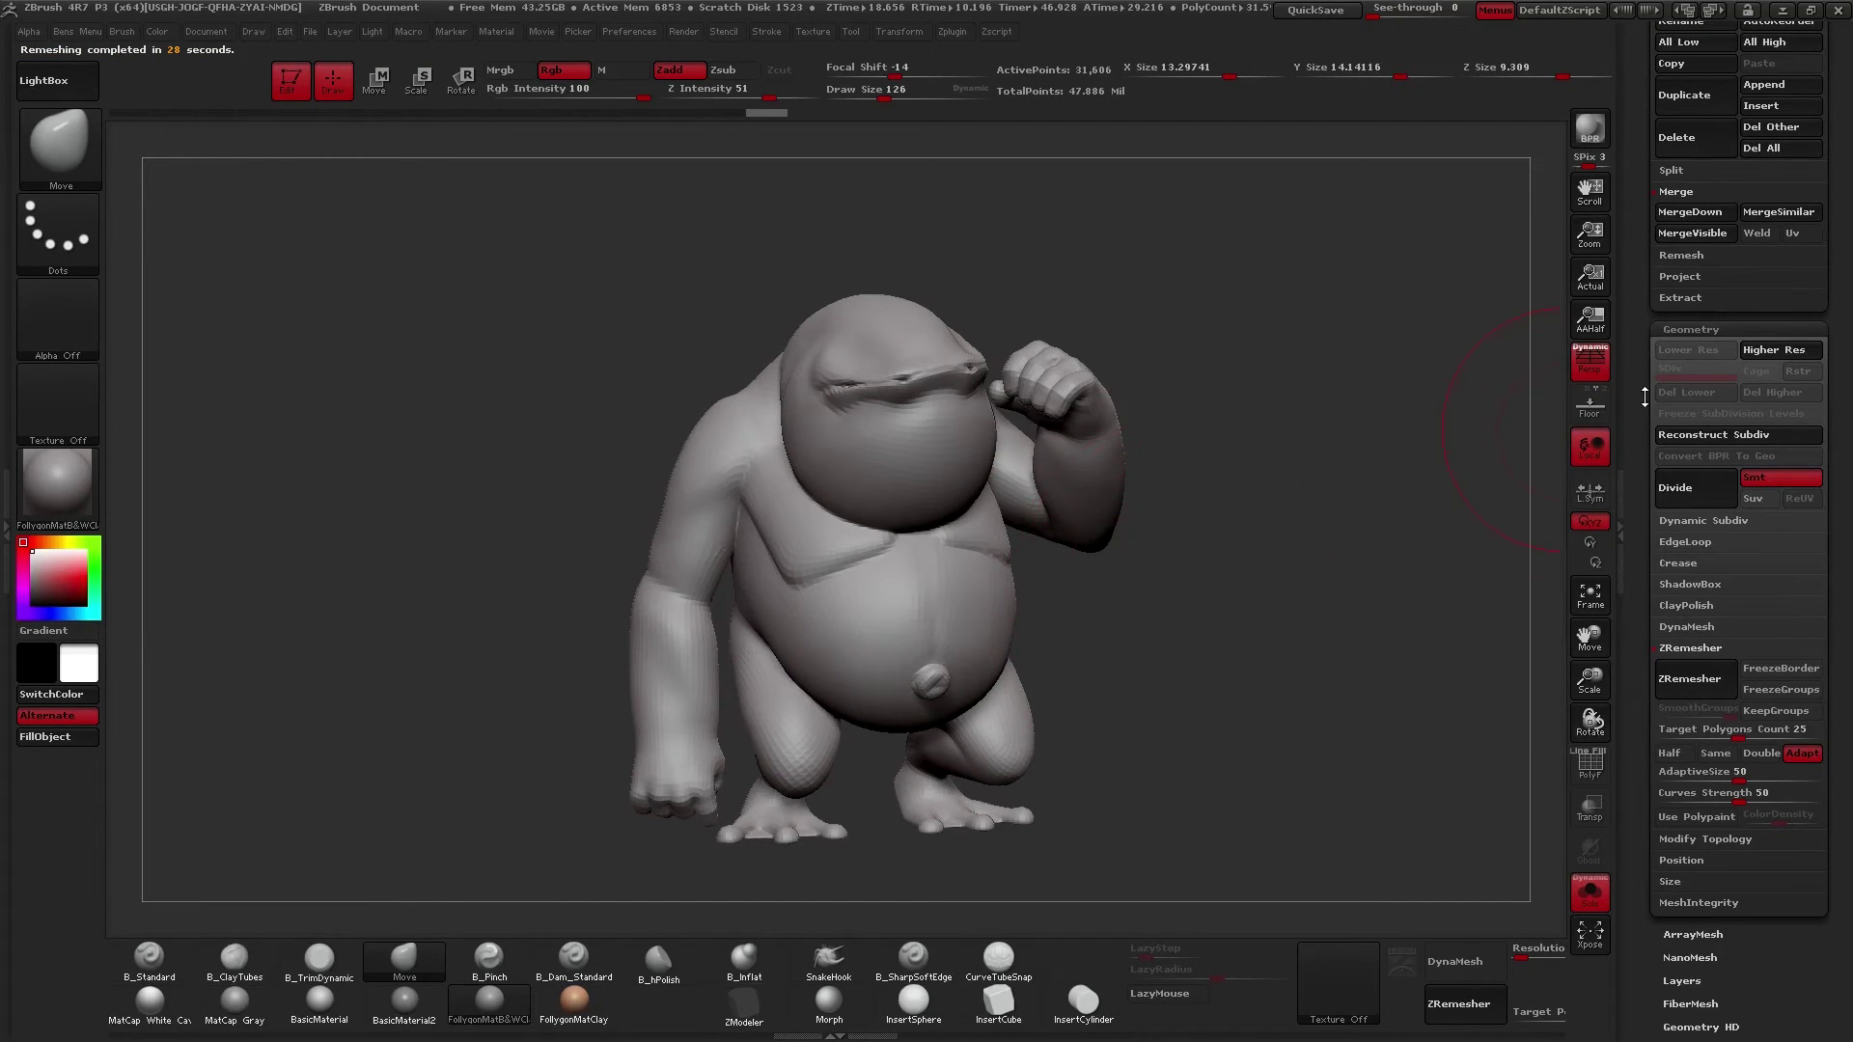
scroll(1644, 400, "up", 10)
left_click_drag(1145, 534, 1103, 571)
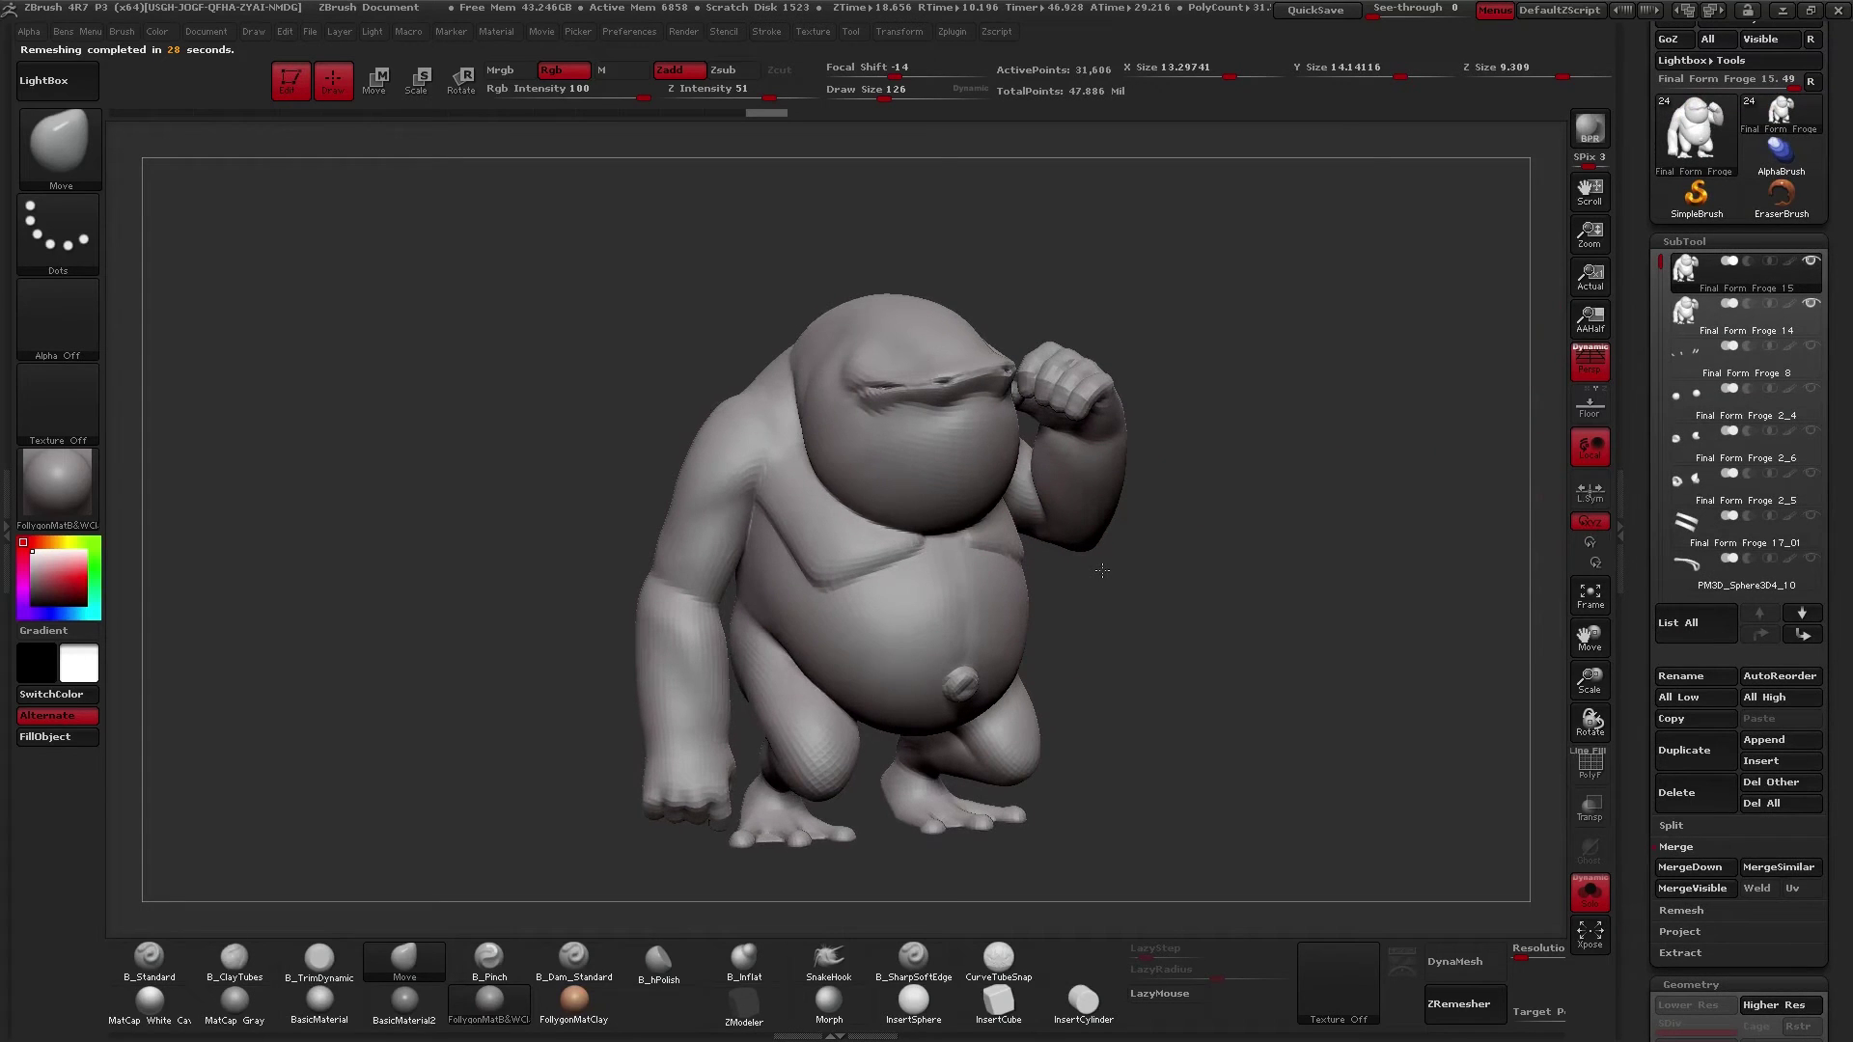
key("shift+s")
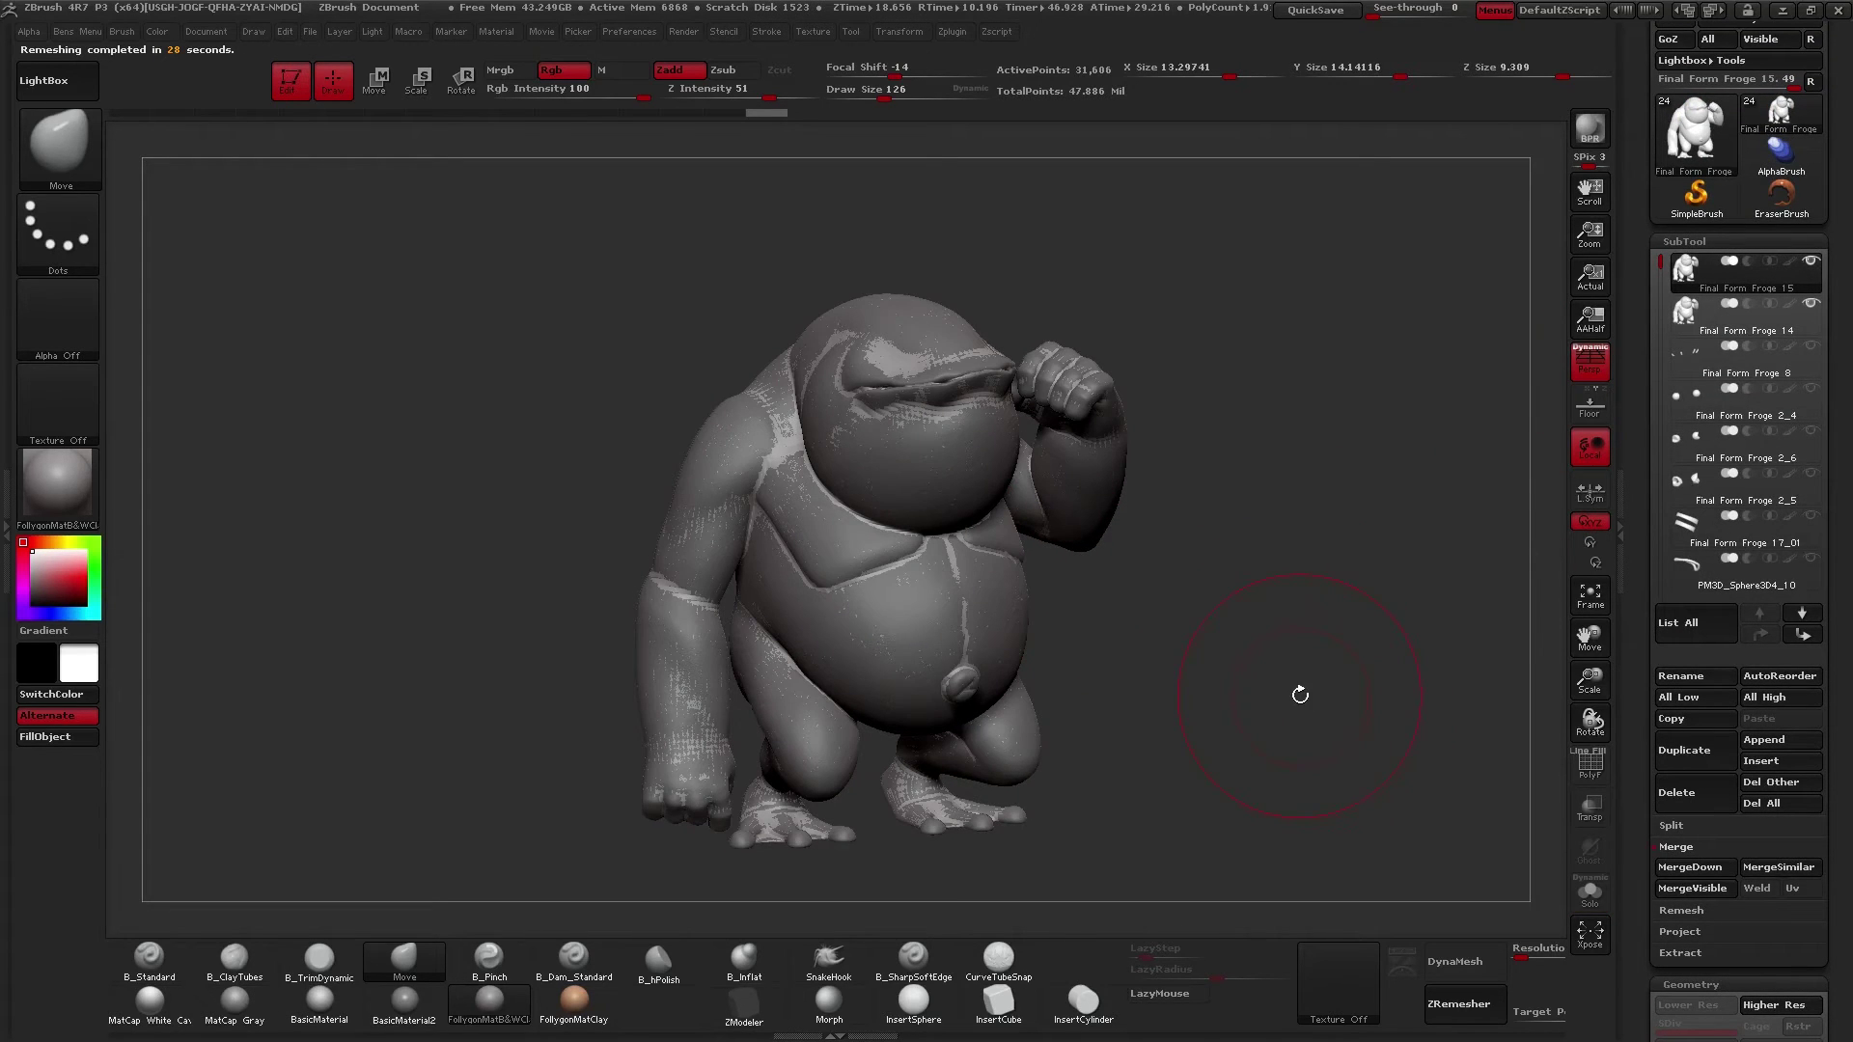
left_click(1587, 892)
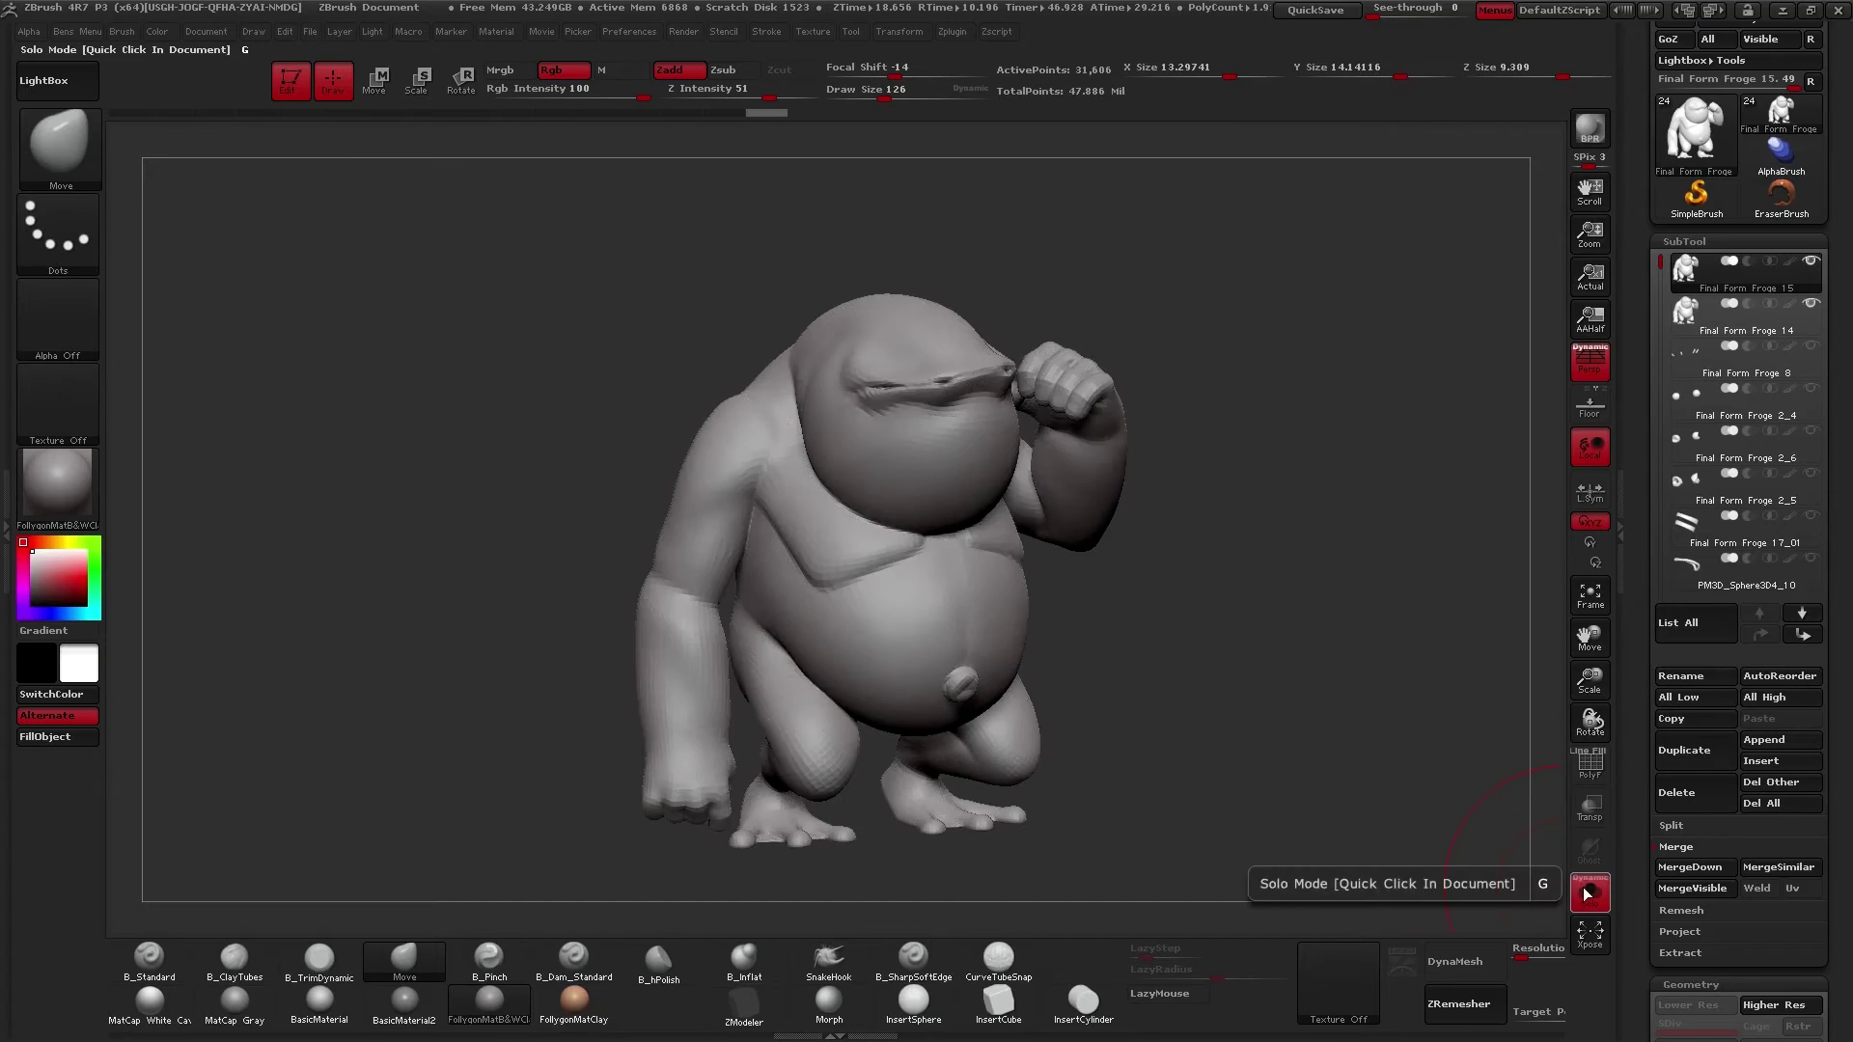
left_click_drag(1219, 553, 983, 610)
right_click_drag(983, 611, 995, 563)
left_click_drag(996, 562, 986, 563)
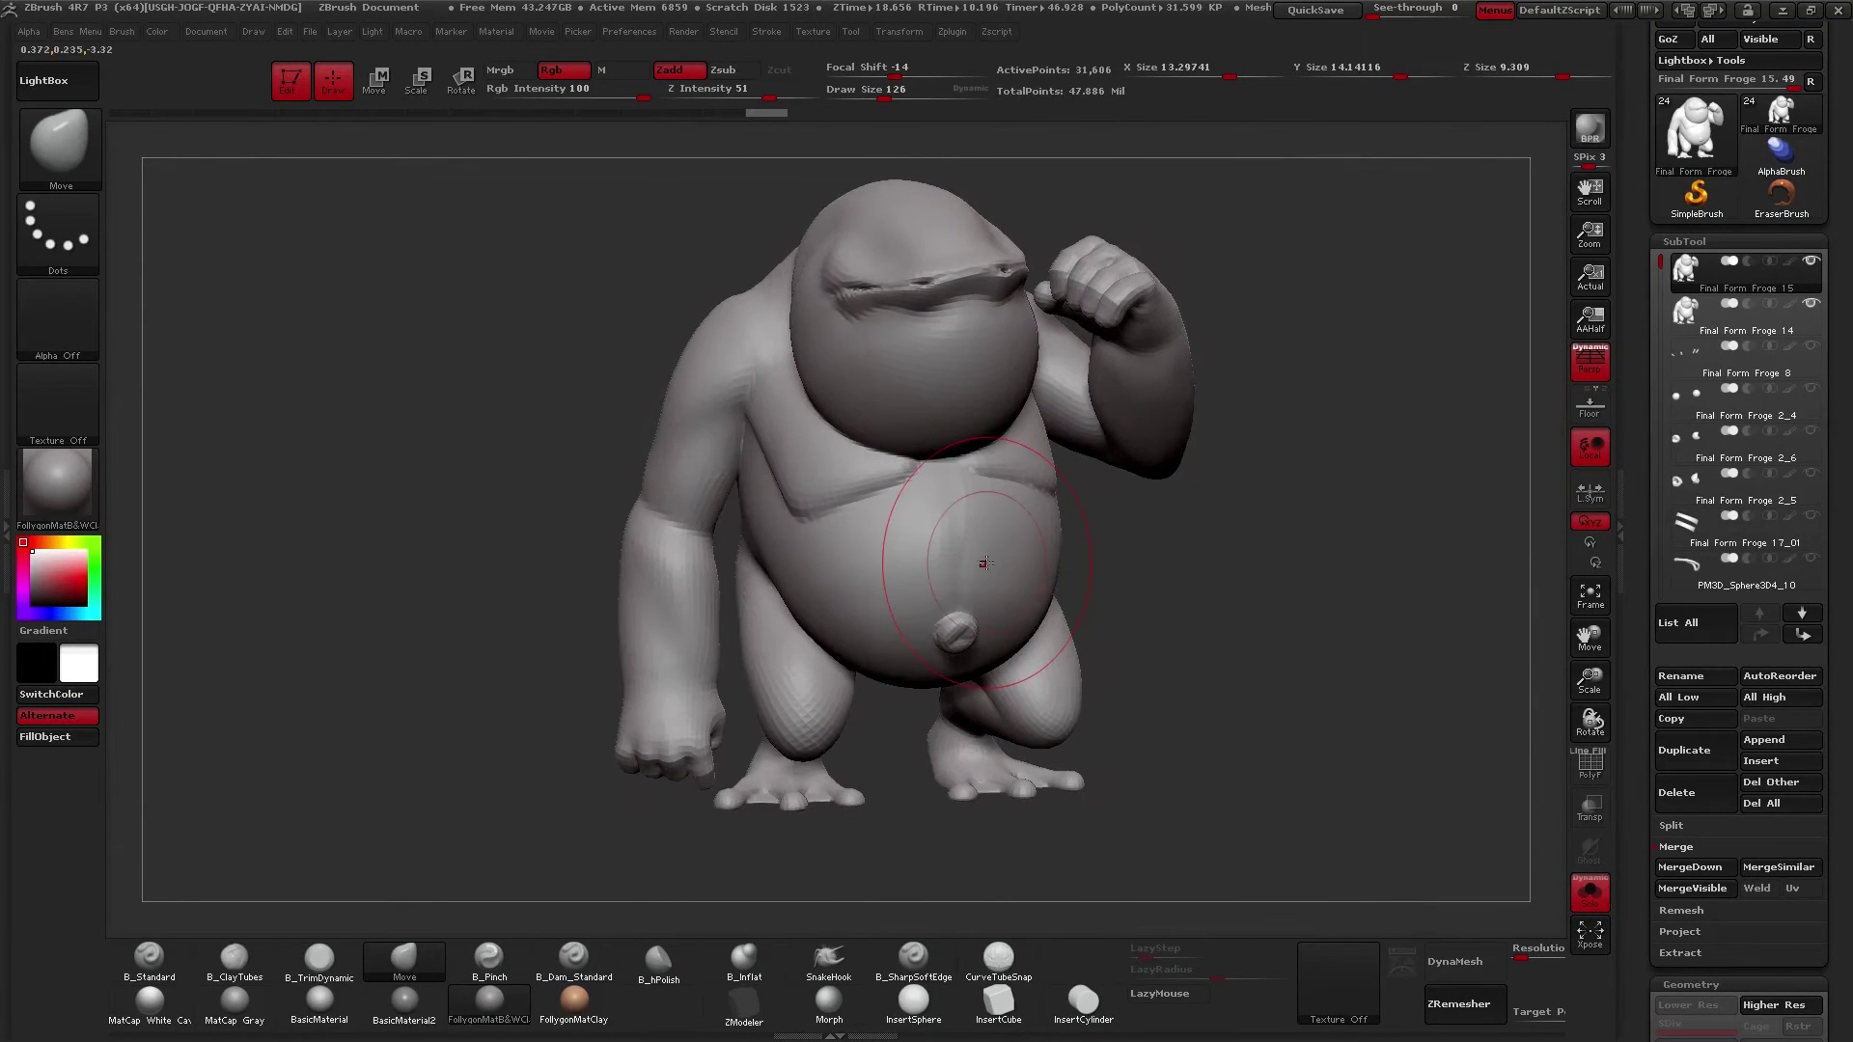
- Try dividing the remeshed body once, inspect the smoothed form and undo the subdivision
key("ctrl")
key("ctrl+d")
right_click_drag(986, 561, 1017, 624)
left_click_drag(1017, 624, 972, 618)
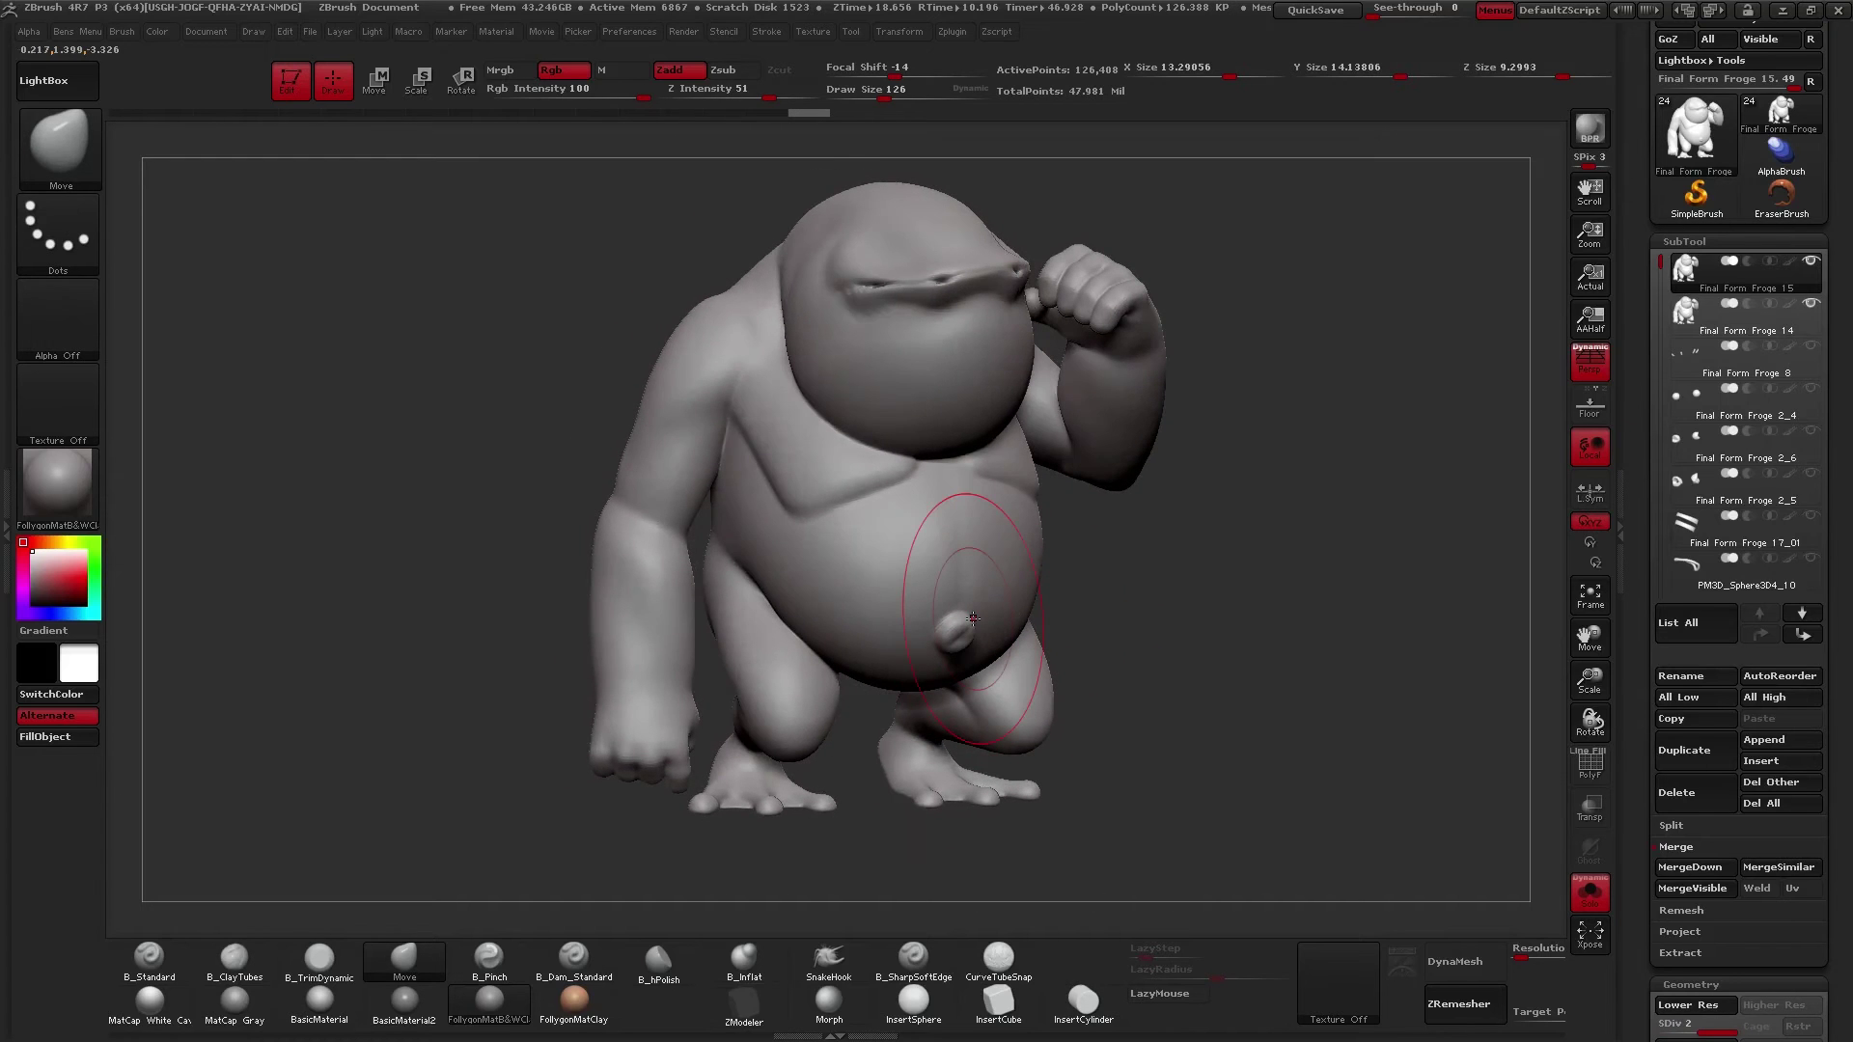
key("ctrl")
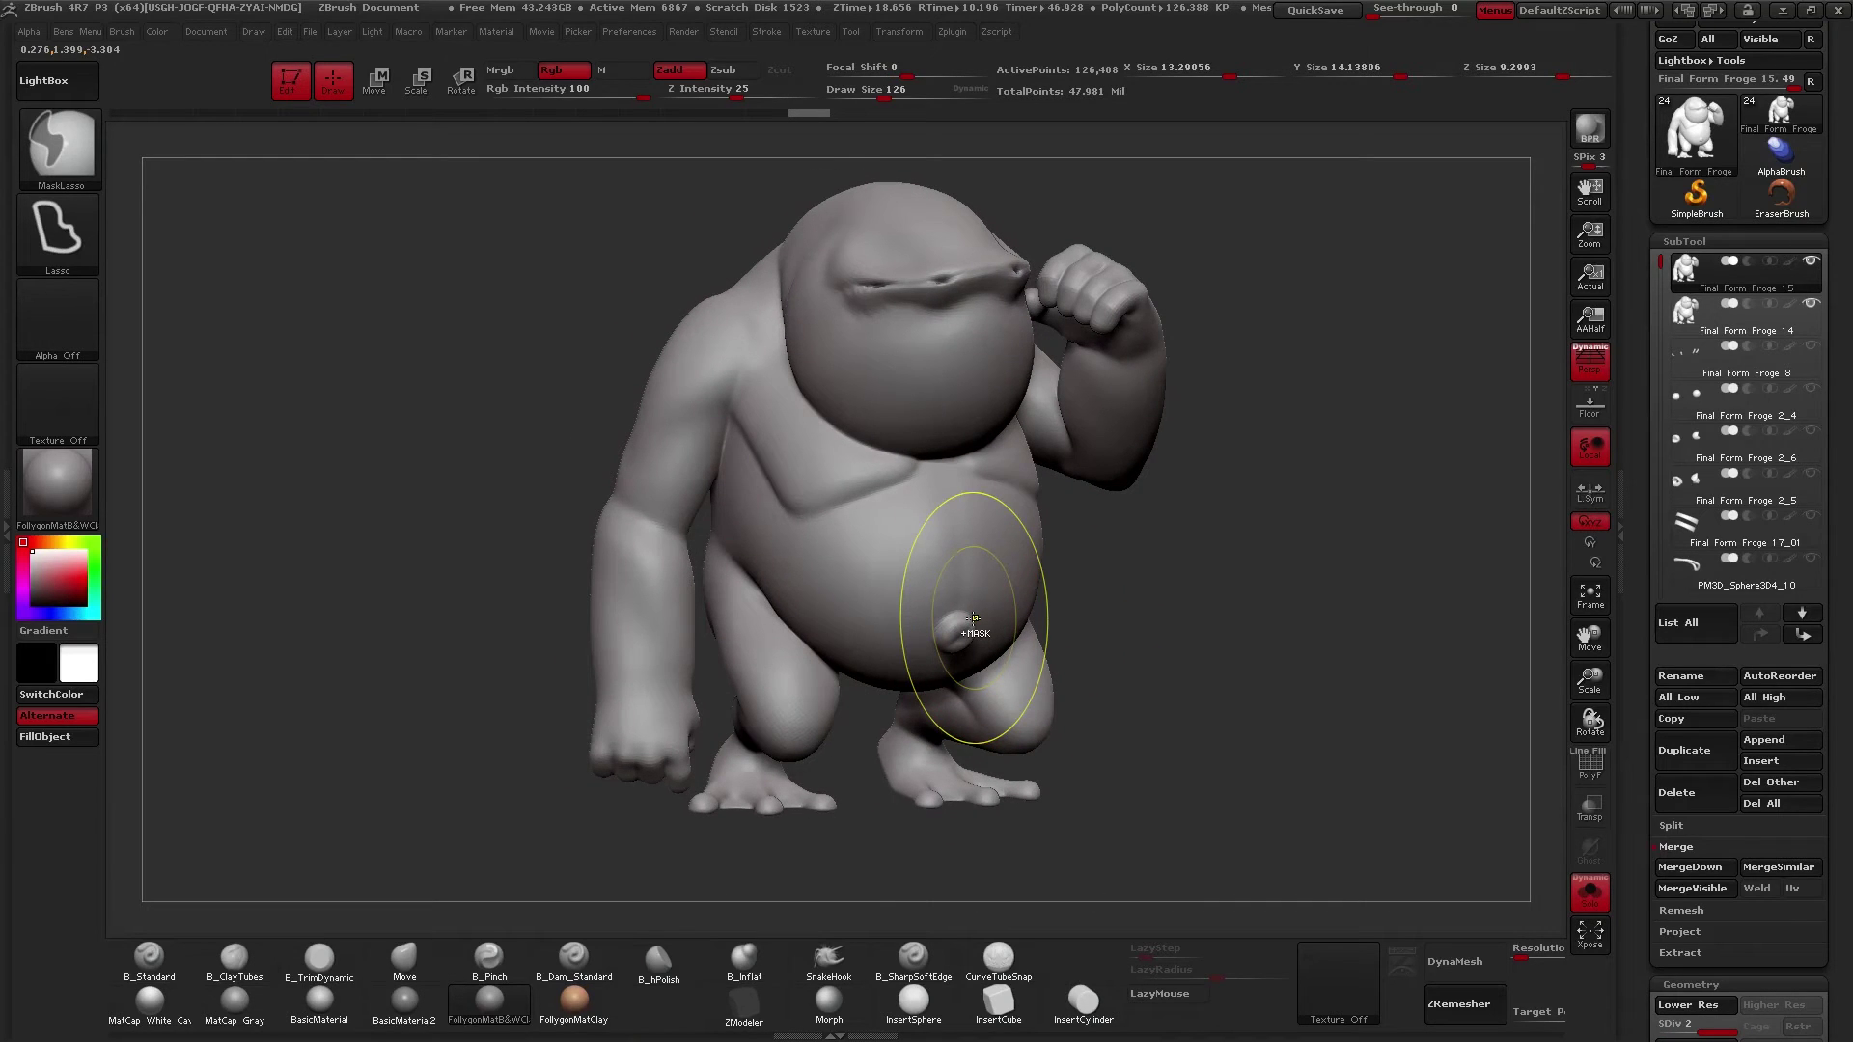
key("ctrl+z")
- Examine the remeshed head and mouth up close with and without the wireframe
right_click_drag(974, 618, 1009, 679, "alt")
right_click_drag(928, 329, 948, 517, "ctrl")
key("shift+f")
key("shift+f")
mouse_move(915, 456)
right_mouse_down()
mouse_move(1182, 468)
mouse_move(988, 489)
mouse_move(1081, 758)
mouse_move(880, 450)
mouse_move(921, 517)
right_mouse_up()
key("shift+f")
key("shift+f")
mouse_move(1125, 597)
right_mouse_down()
mouse_move(950, 608)
mouse_move(1071, 614)
right_mouse_up()
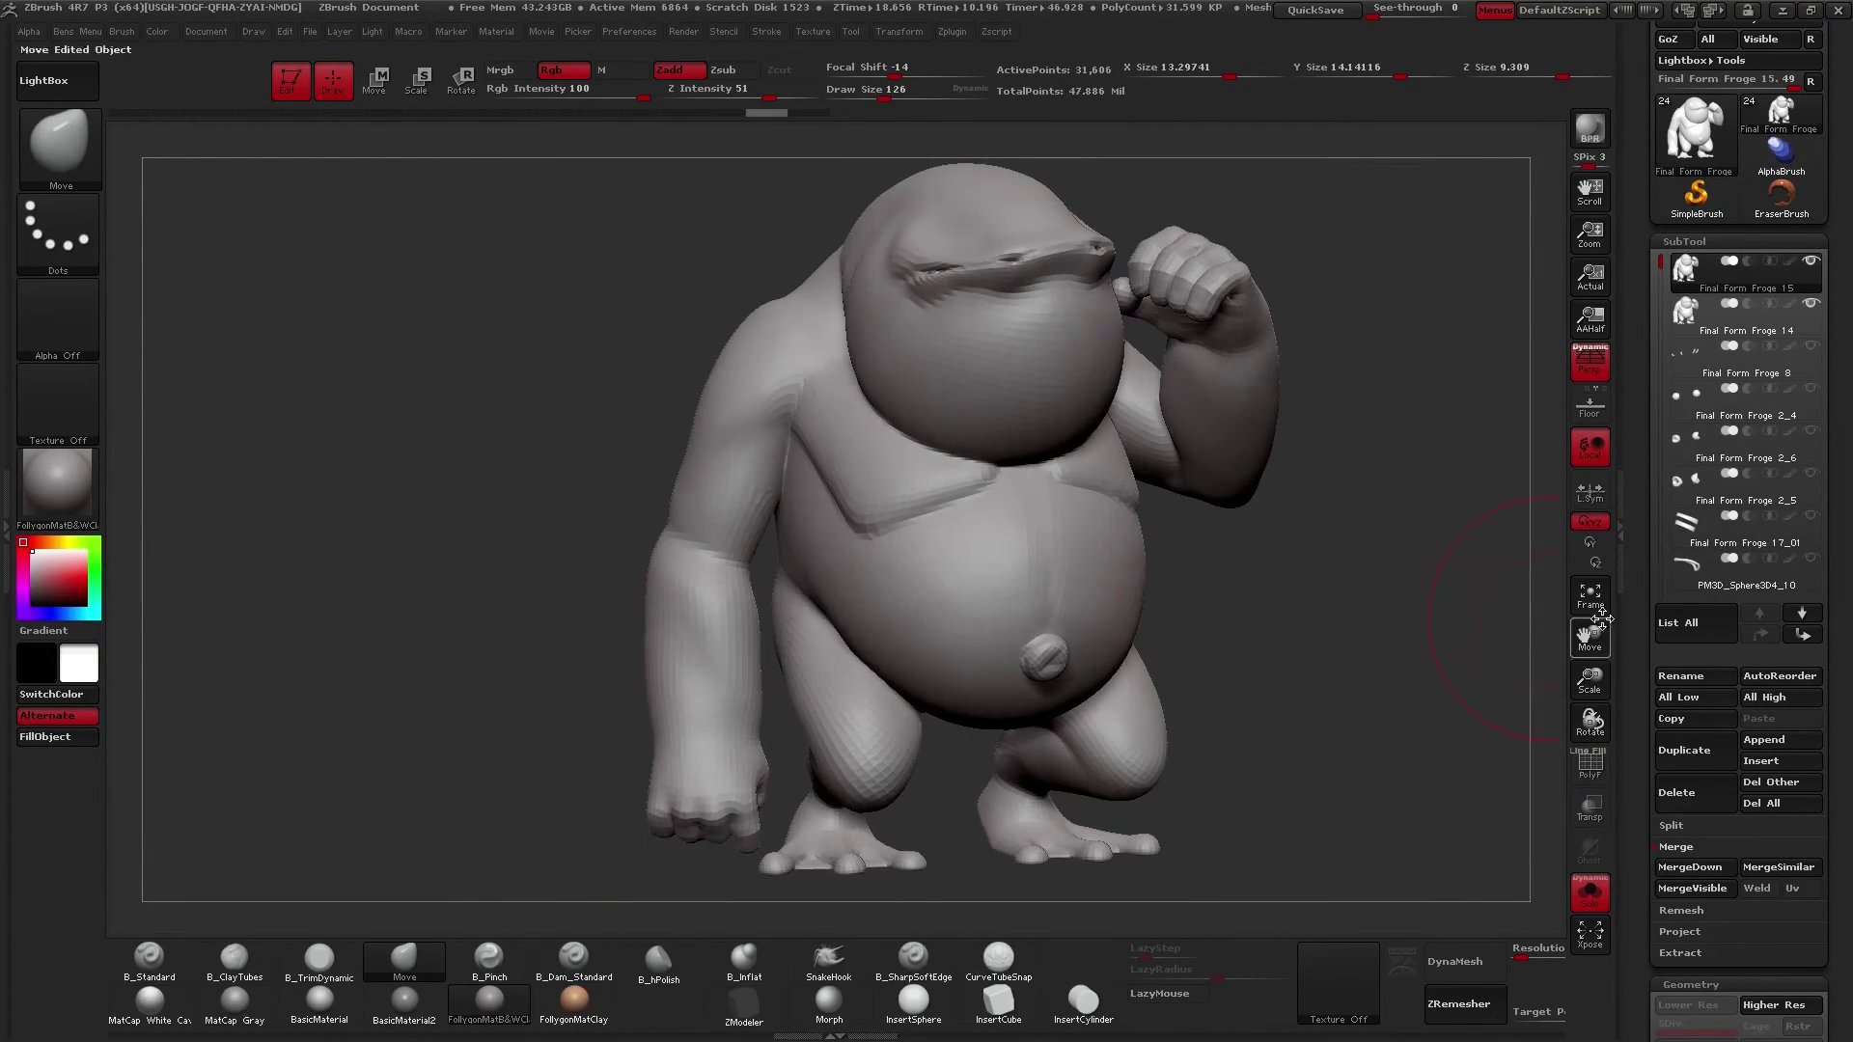
- Assign polygroups to the remeshed body with Auto Groups and display its wireframe to check them
left_click_drag(1633, 649, 1653, 376)
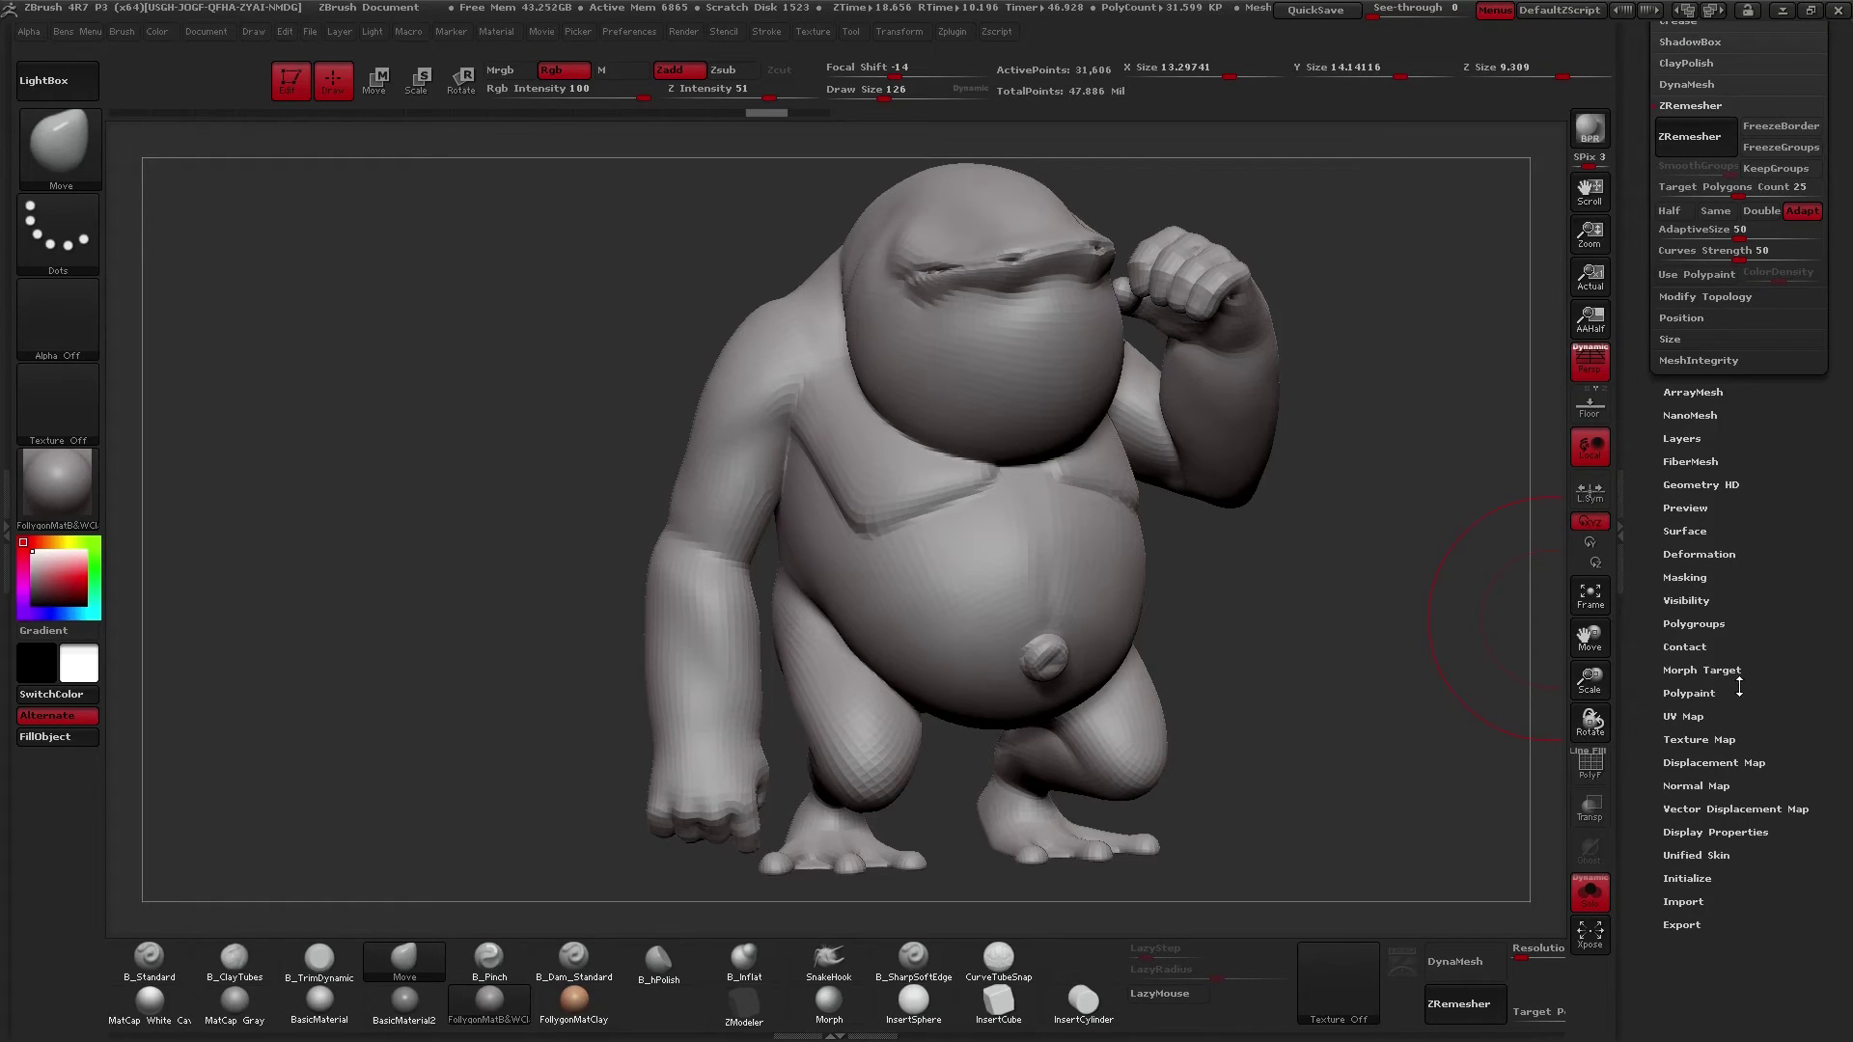
left_click(1714, 622)
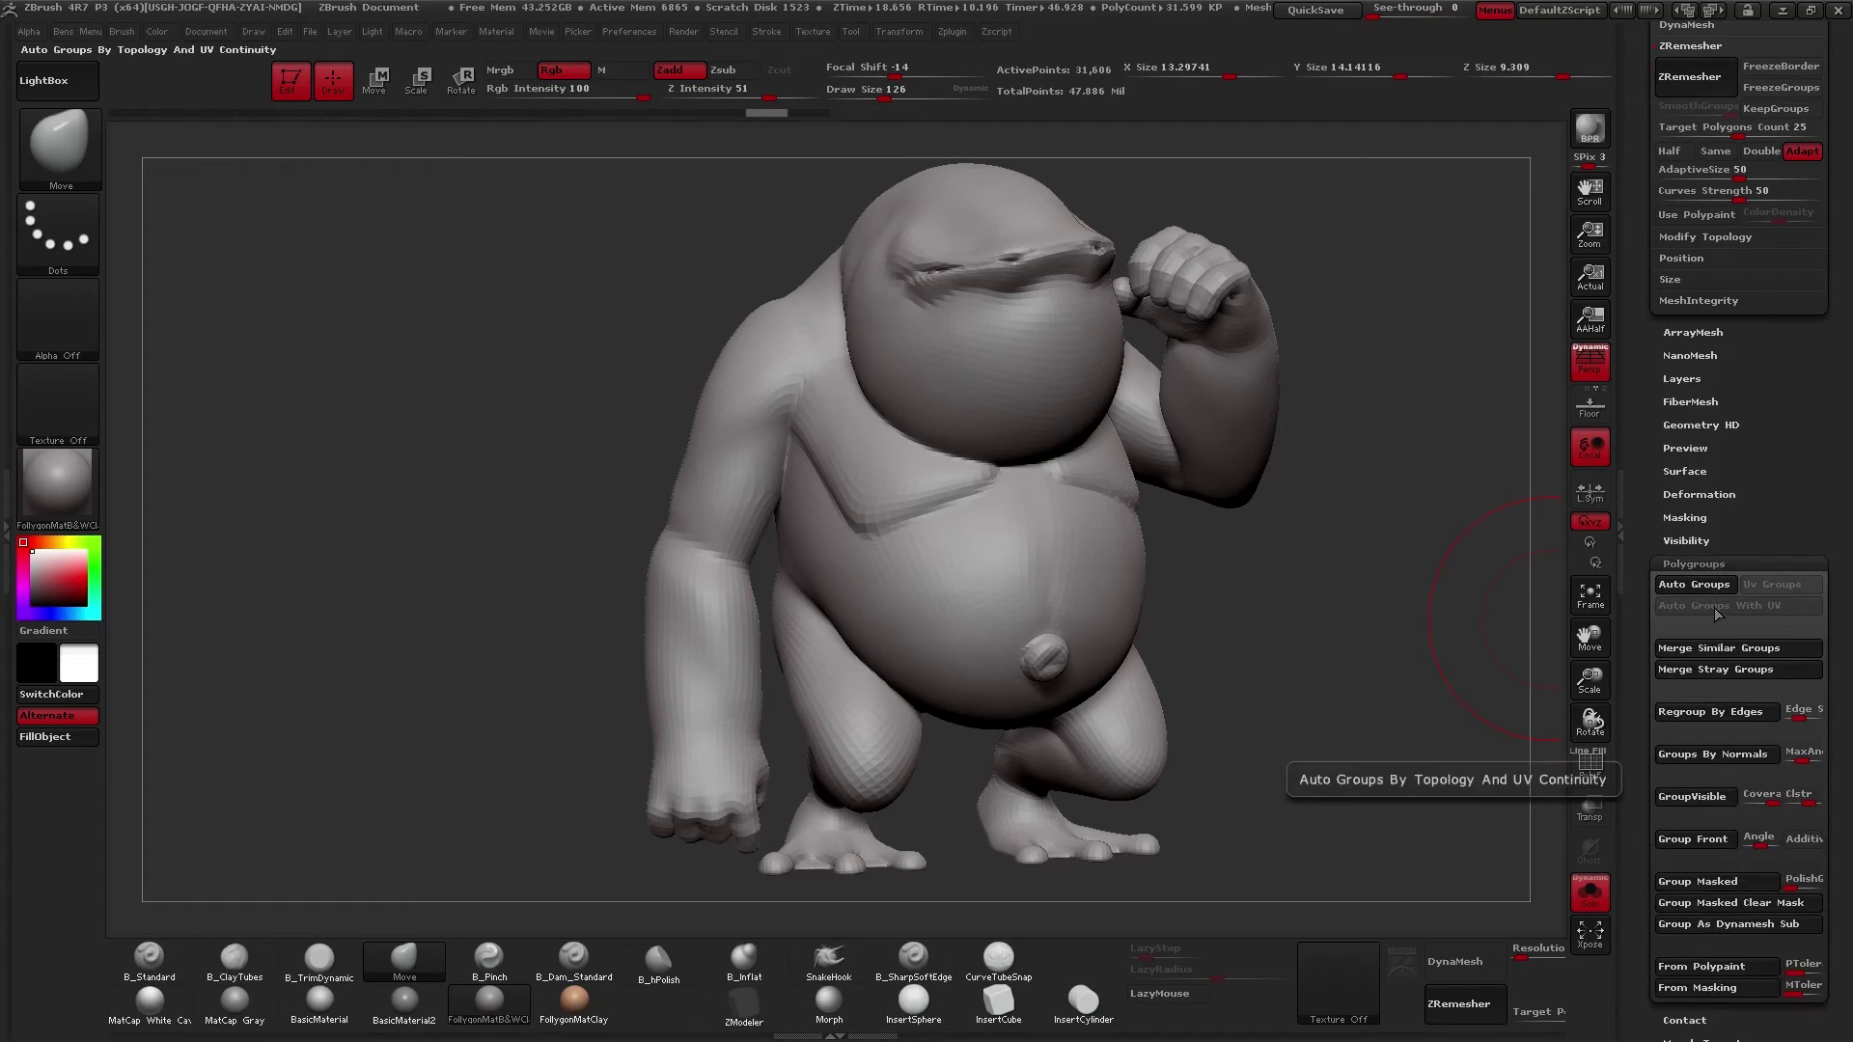
left_click(1706, 586)
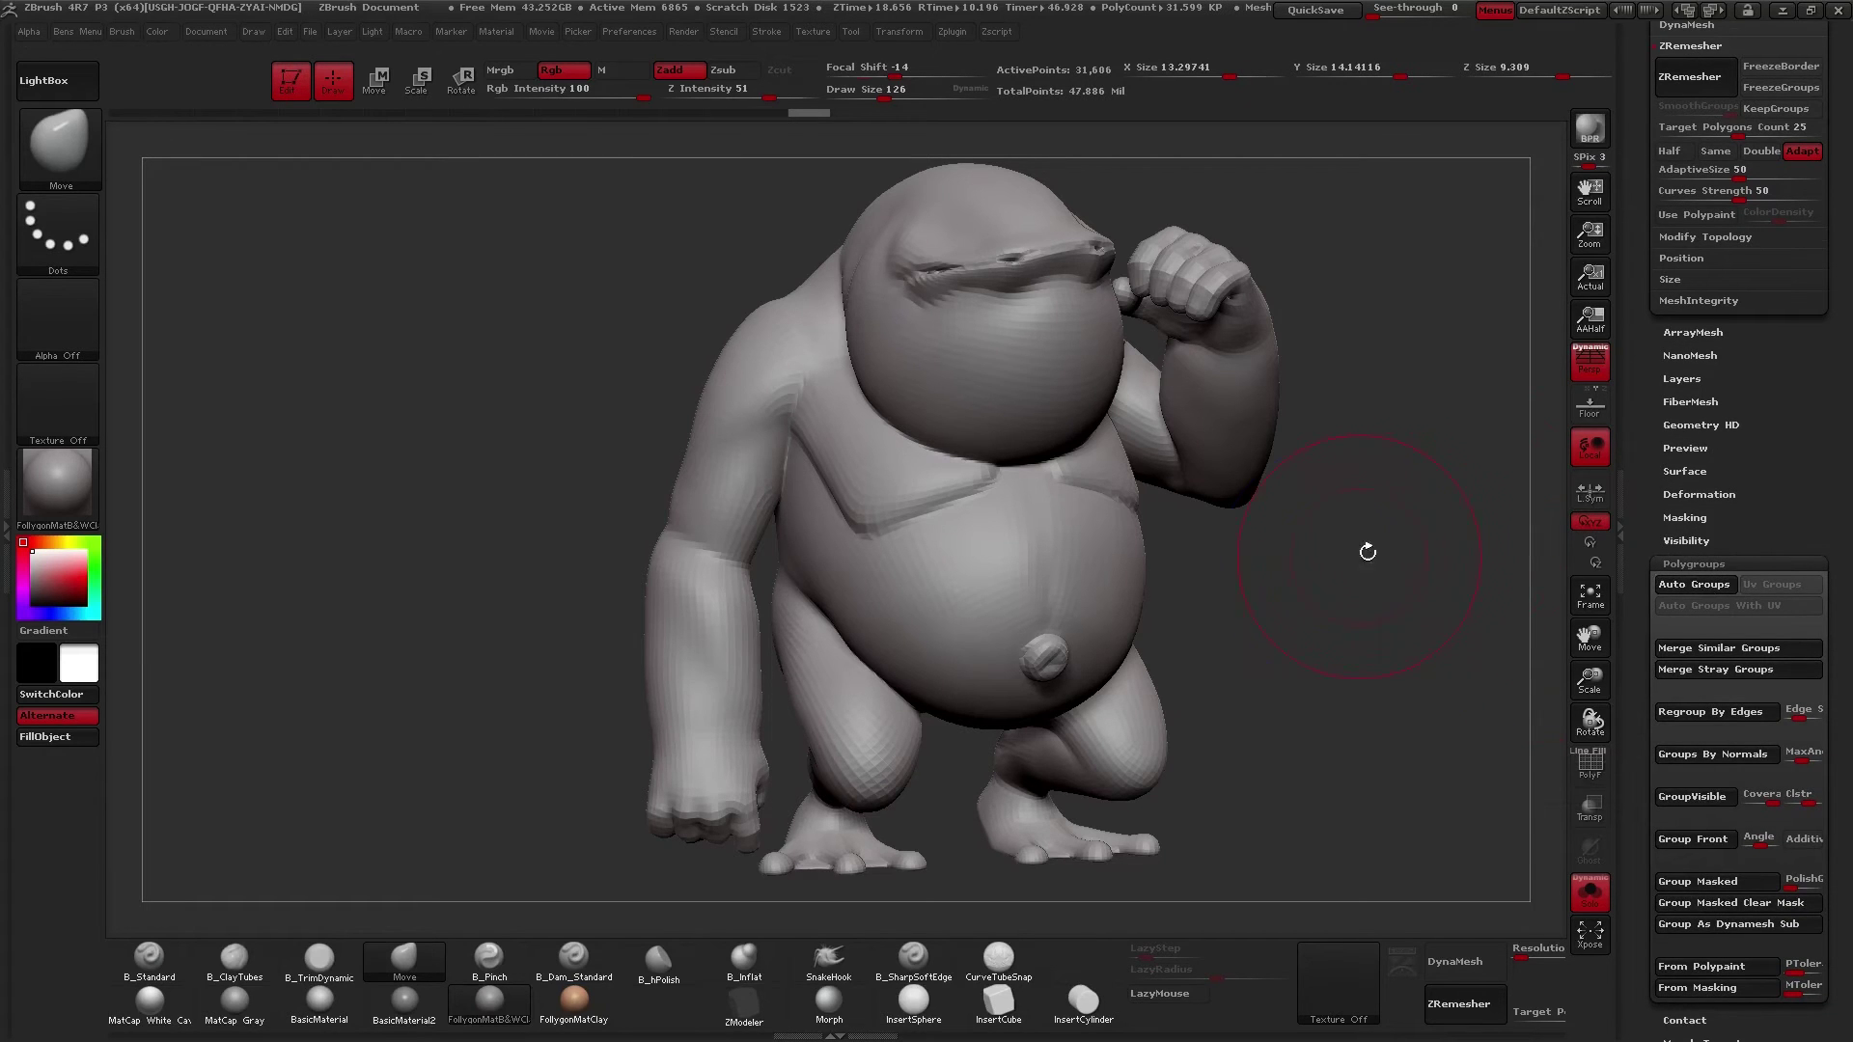
key("shift+f")
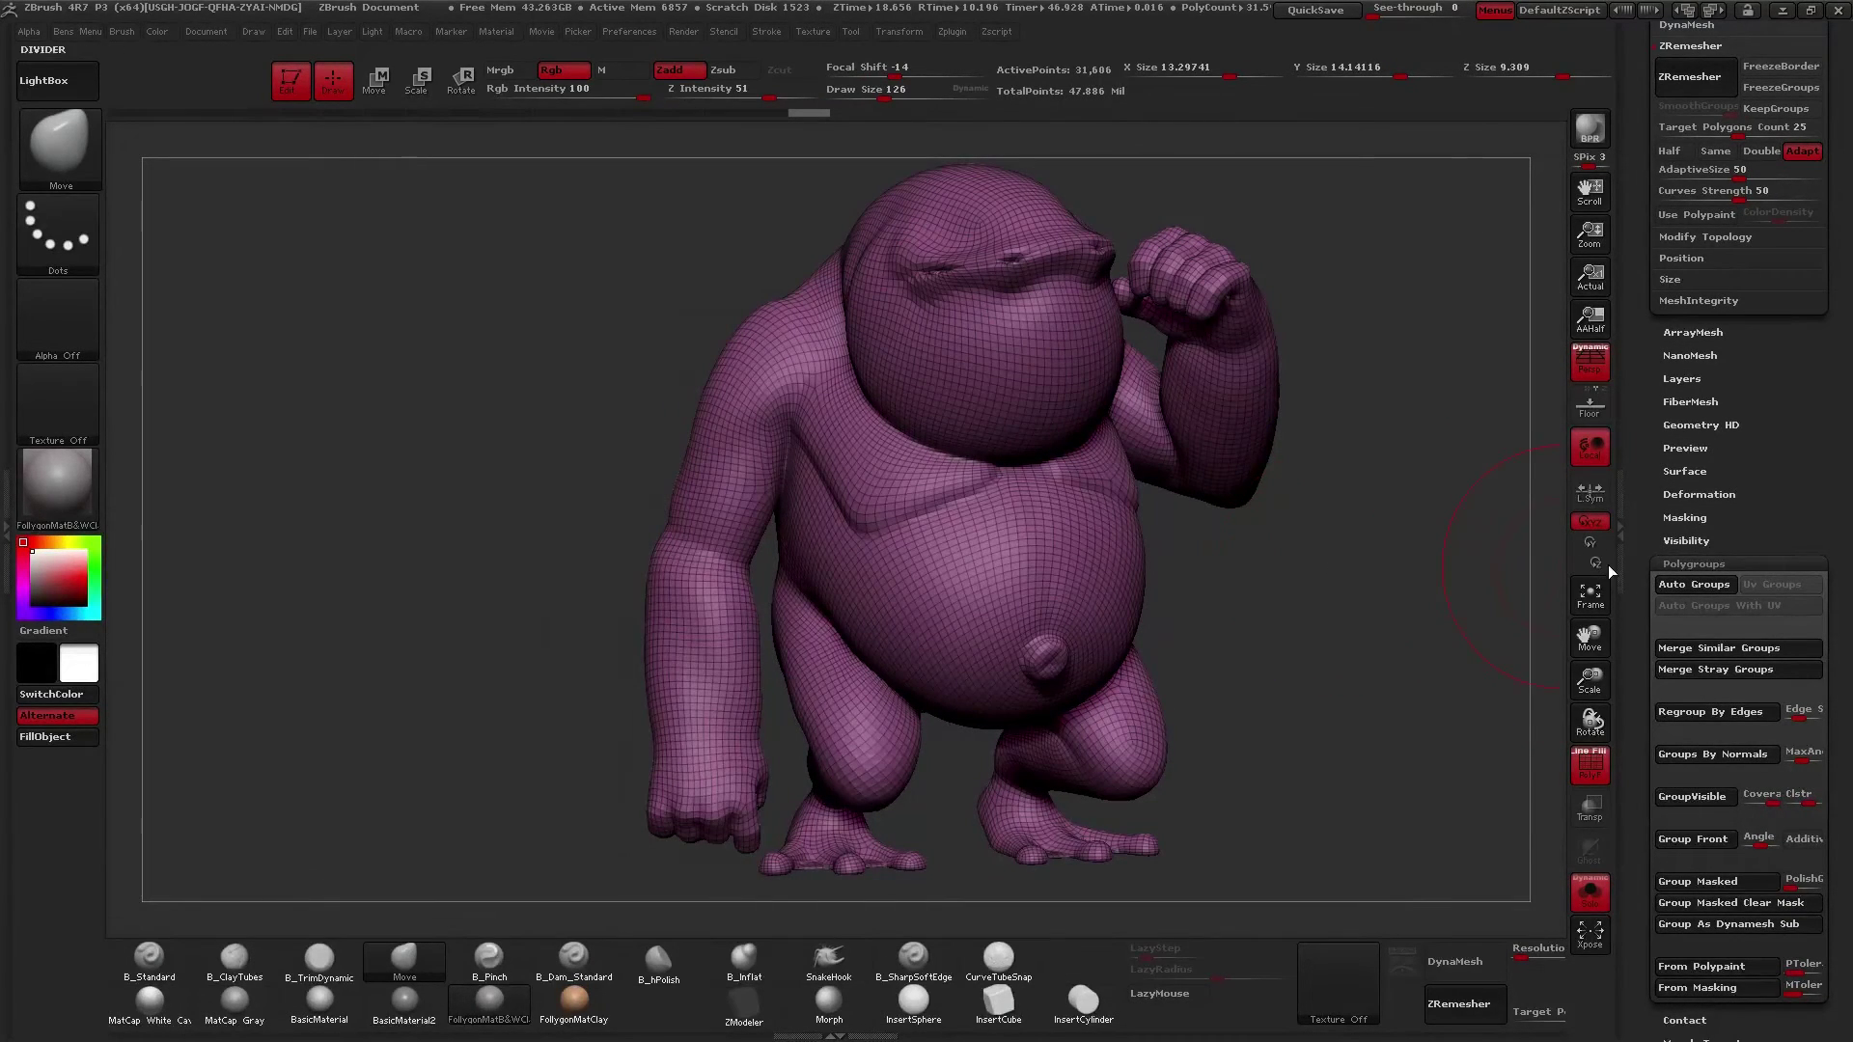
left_click(1689, 564)
scroll(1679, 462, "up", 10)
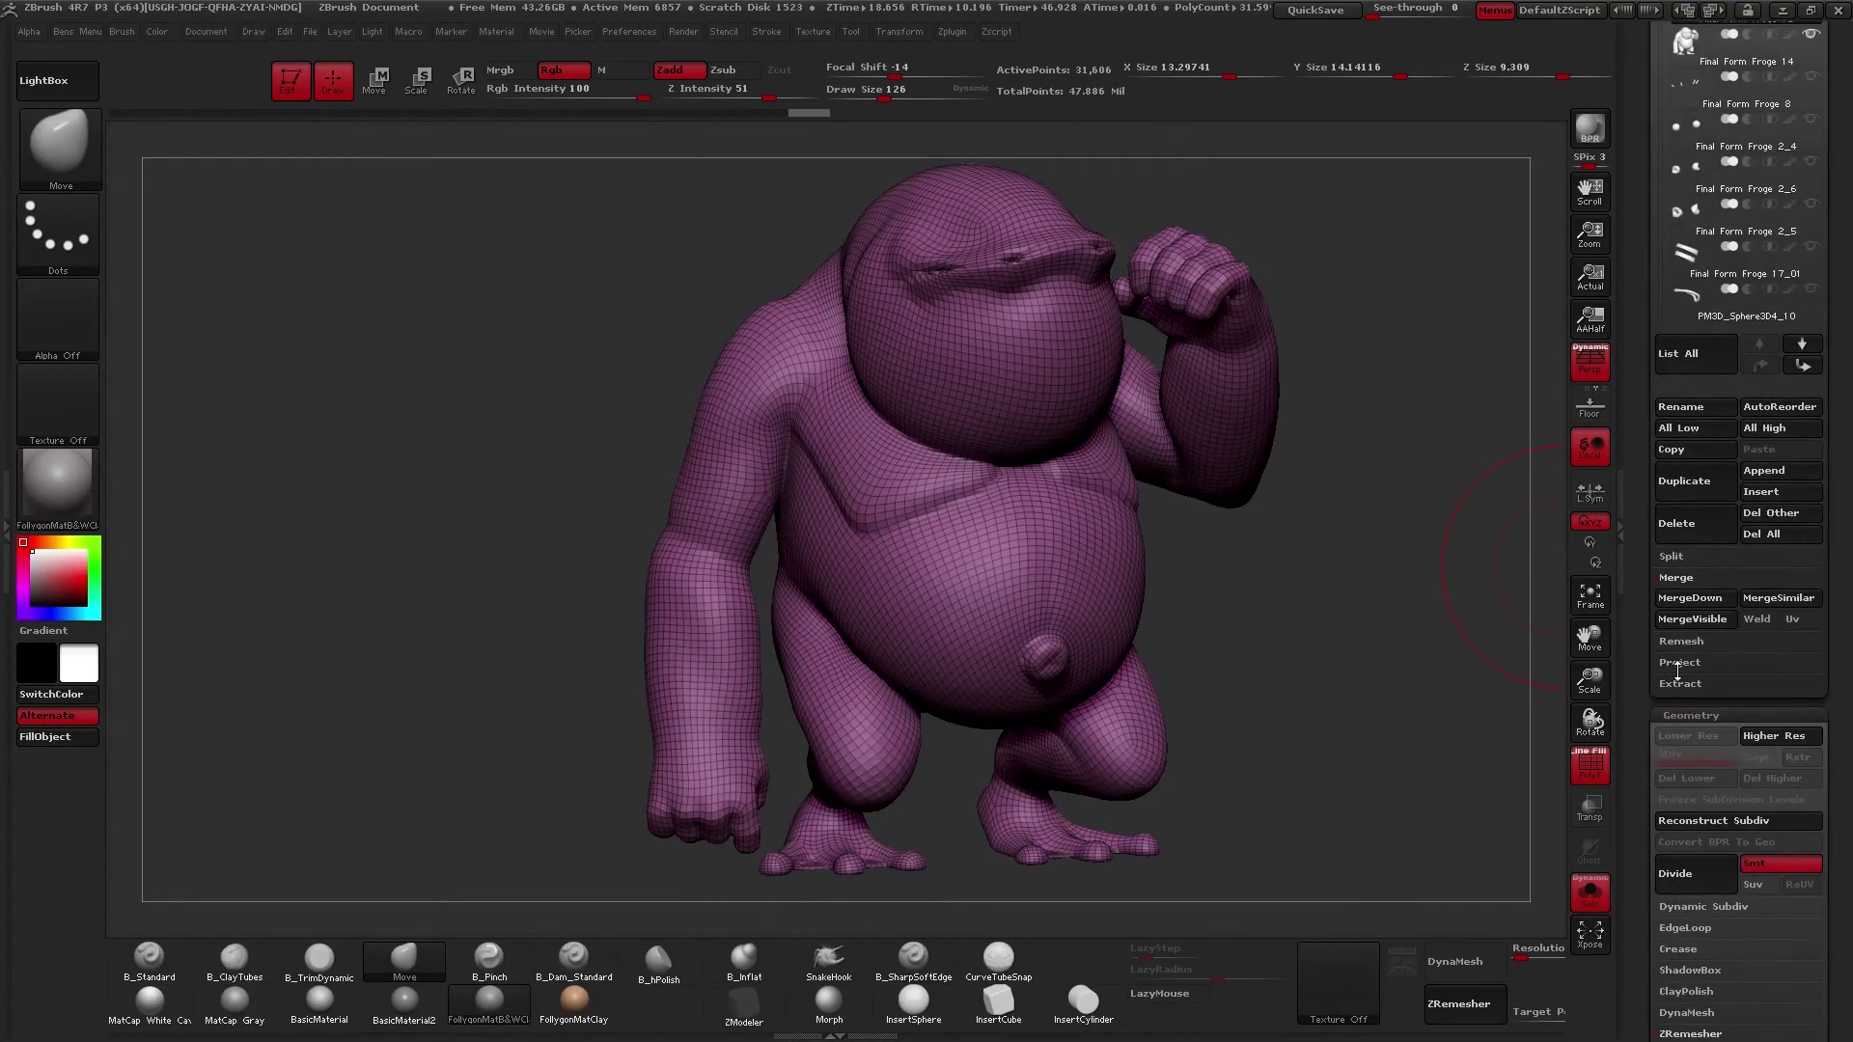
left_click_drag(1335, 688, 1309, 667)
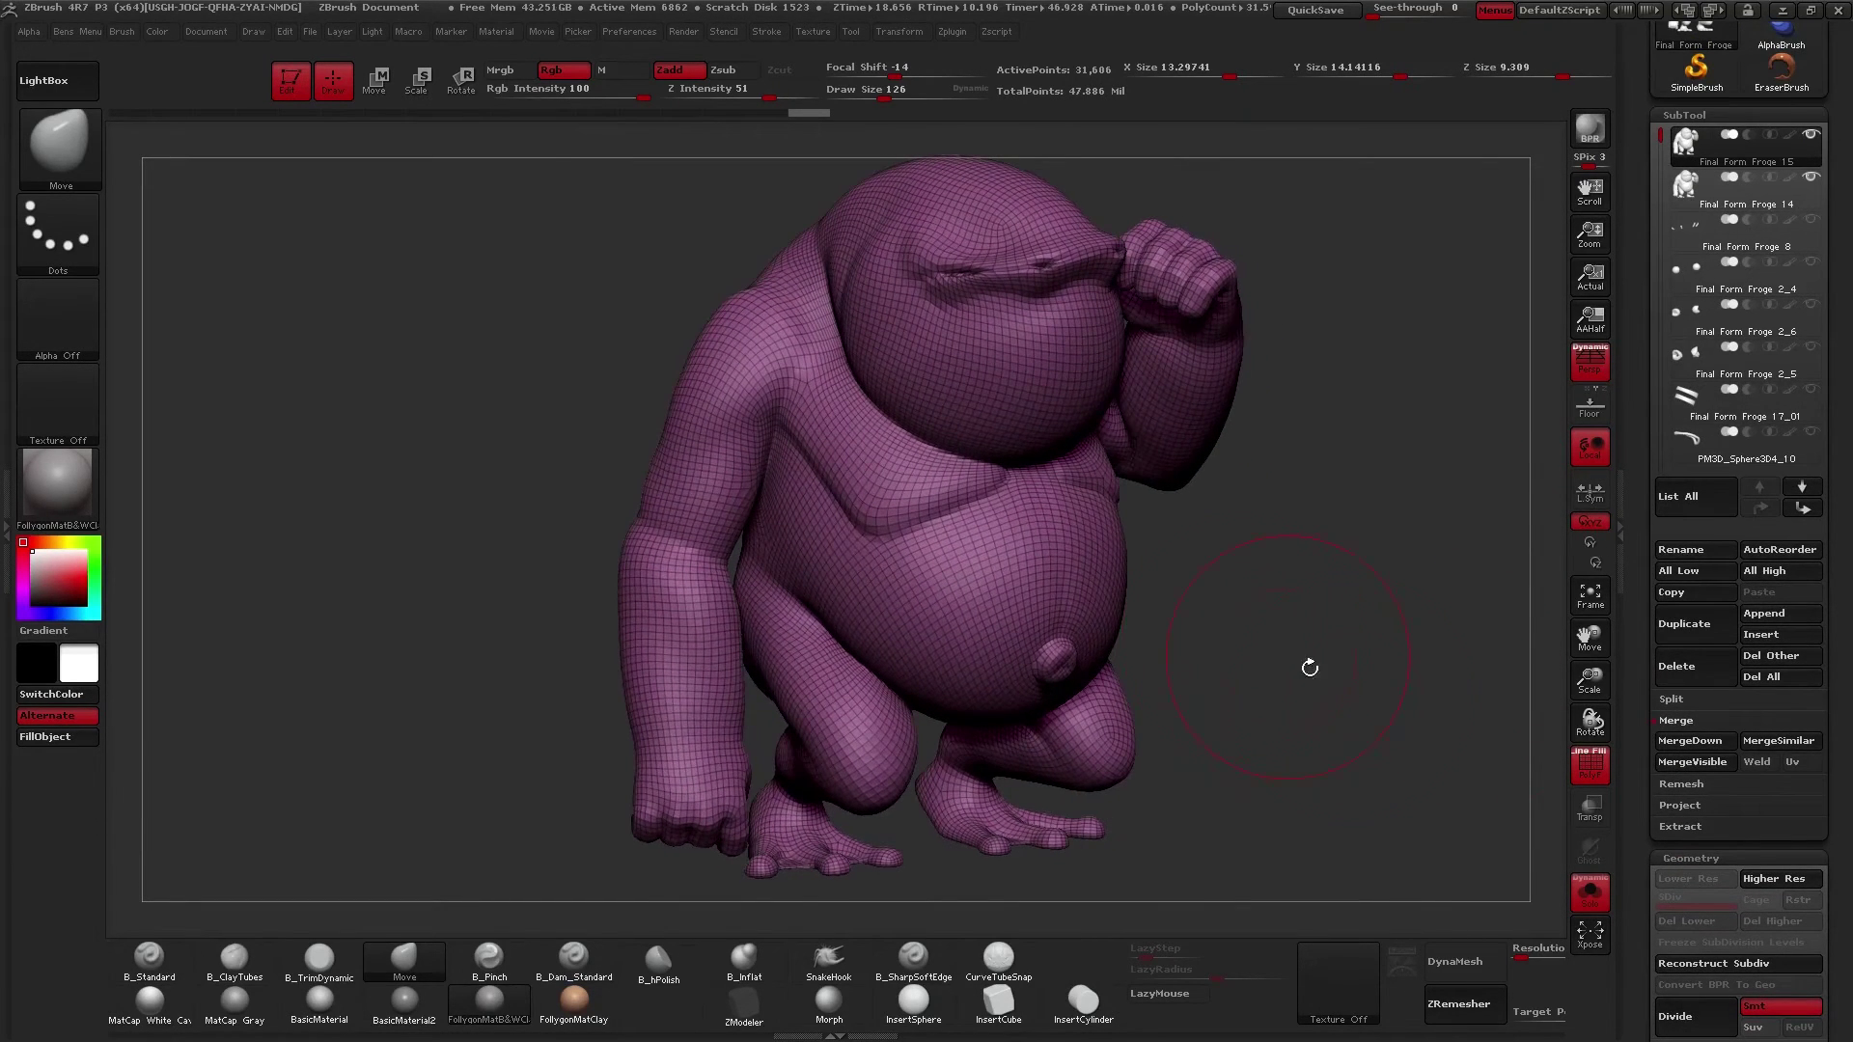
- Keep only the main body polygroup visible and delete the hidden stray geometry
key("ctrl+shift")
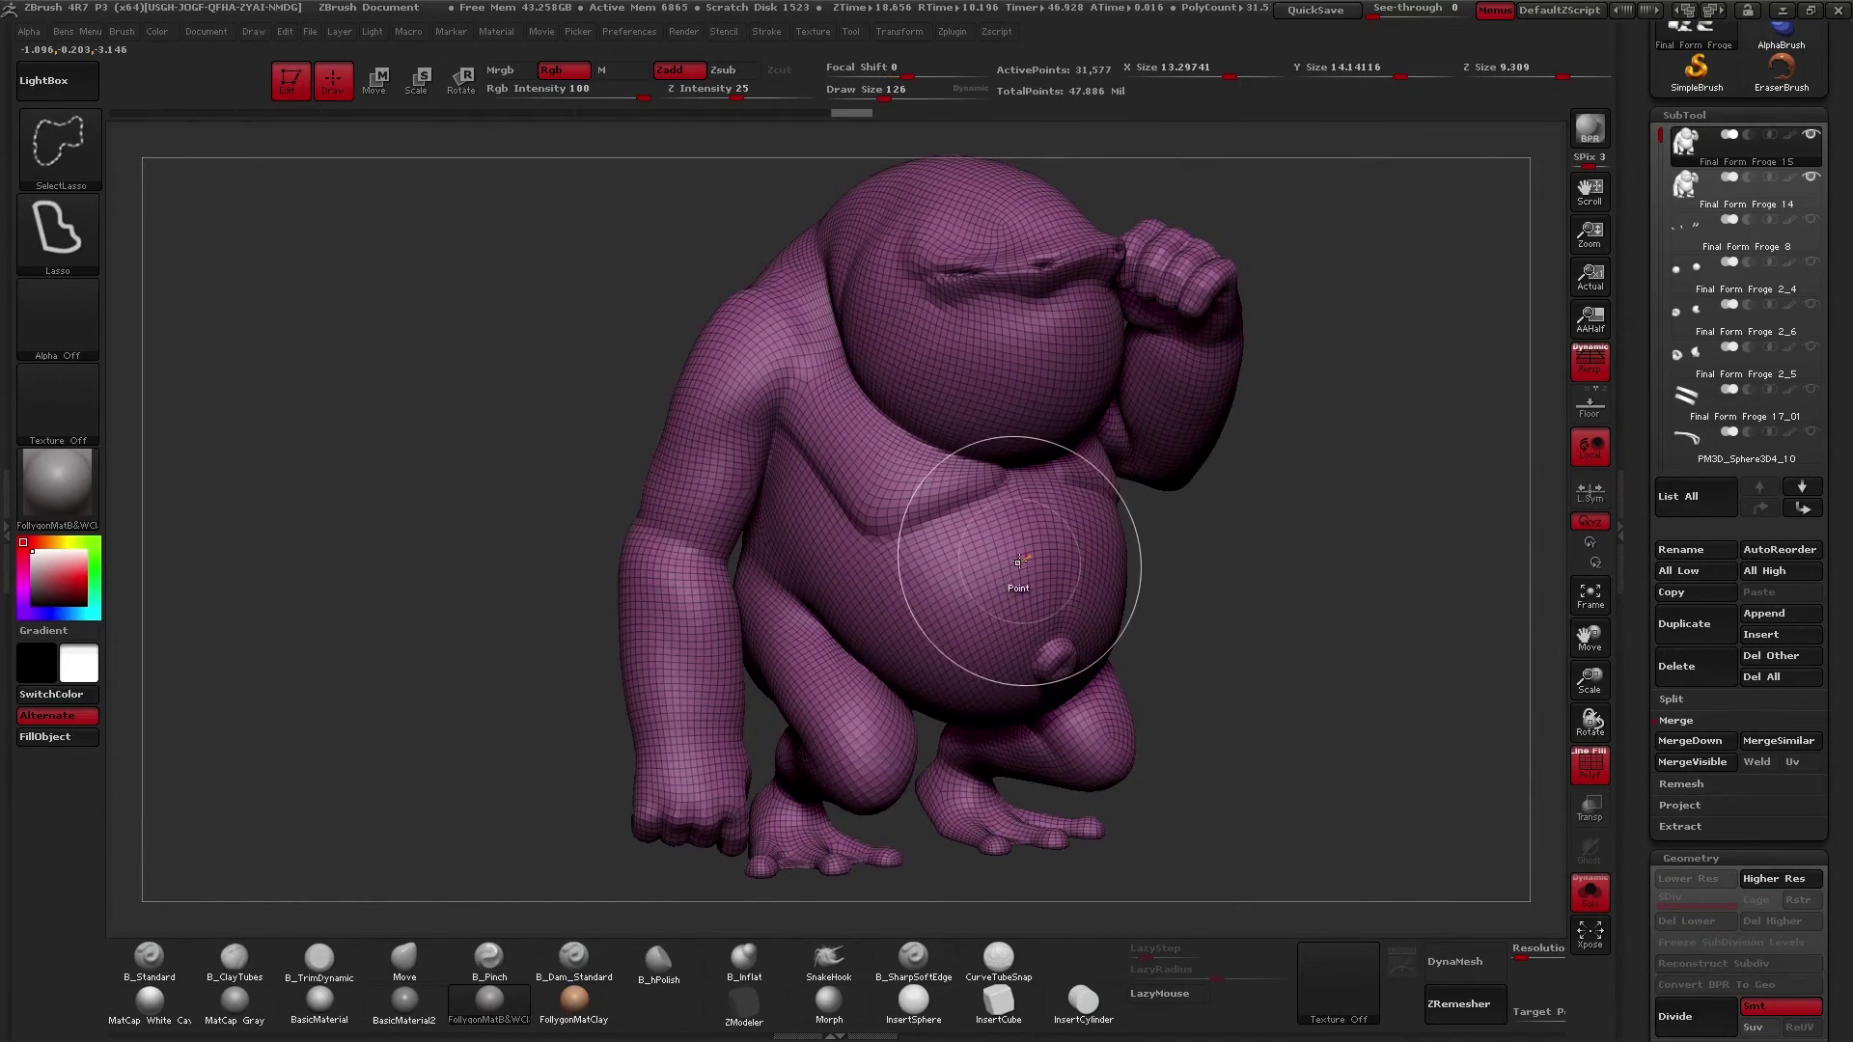
left_click_drag(1149, 600, 1166, 602)
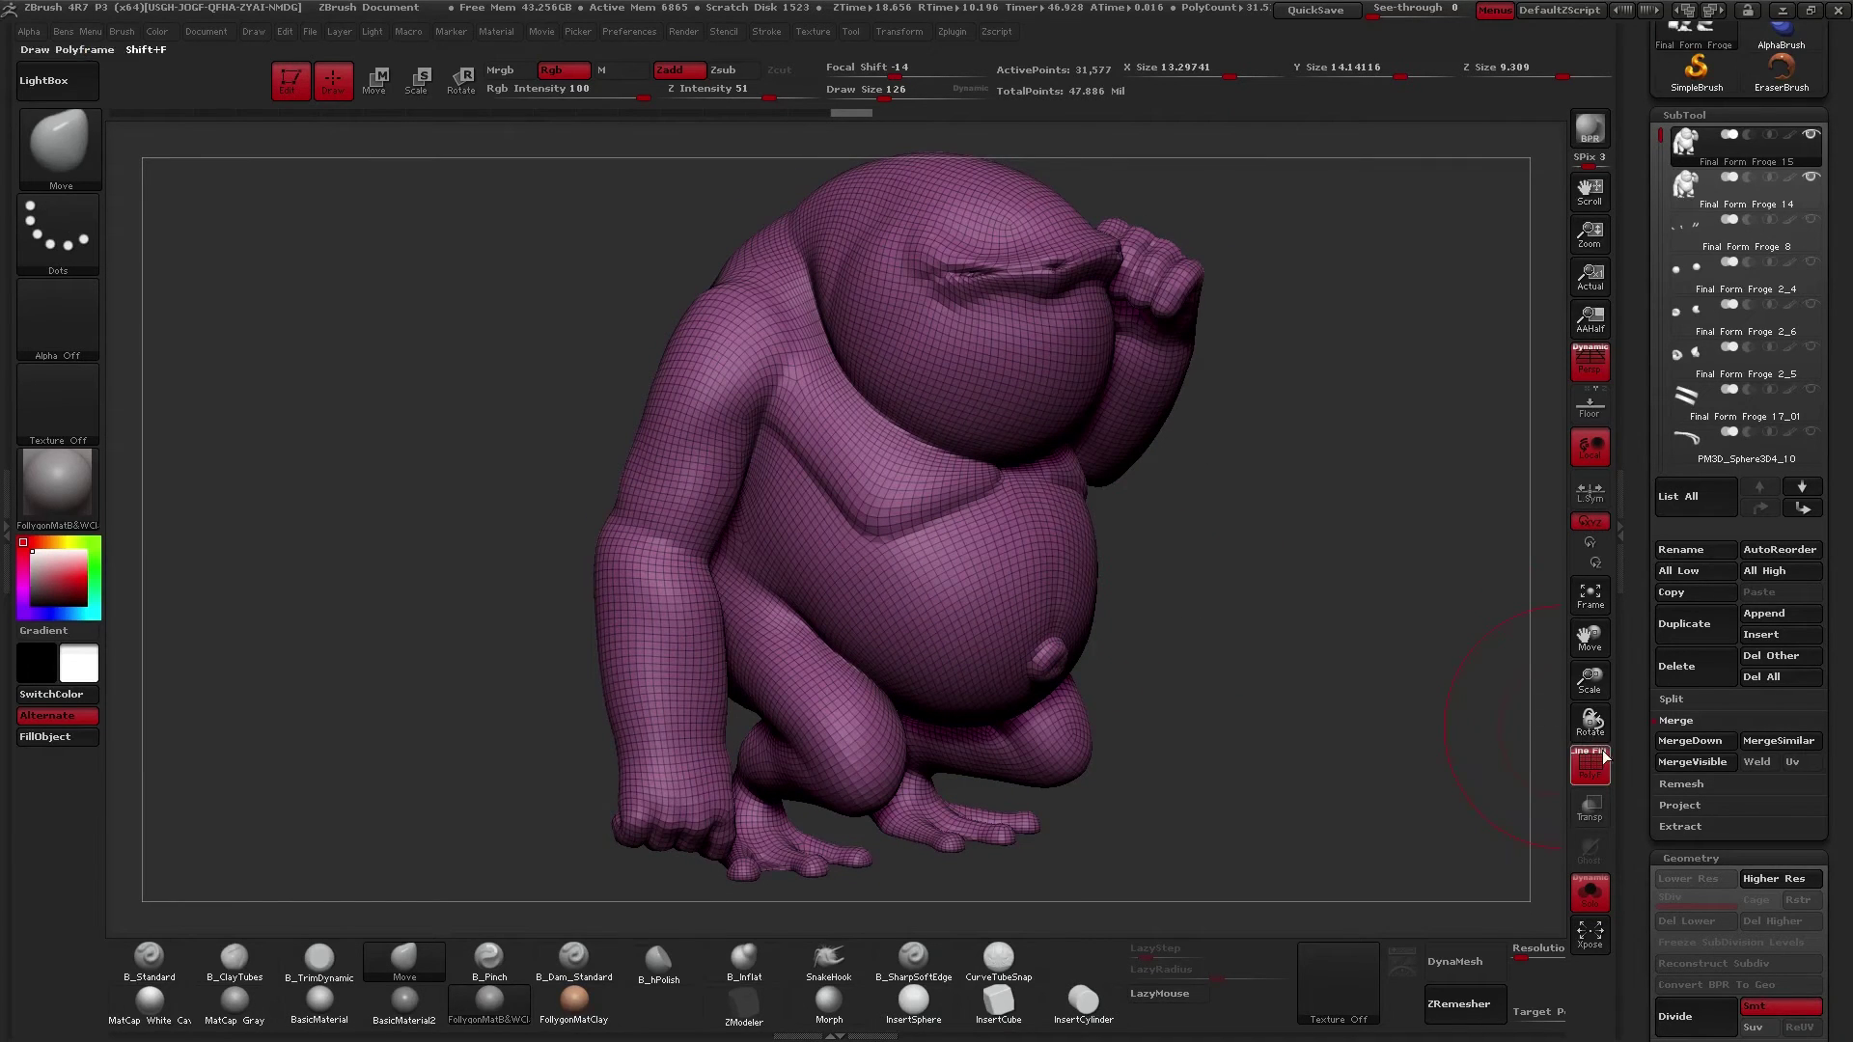
scroll(1636, 733, "down", 5)
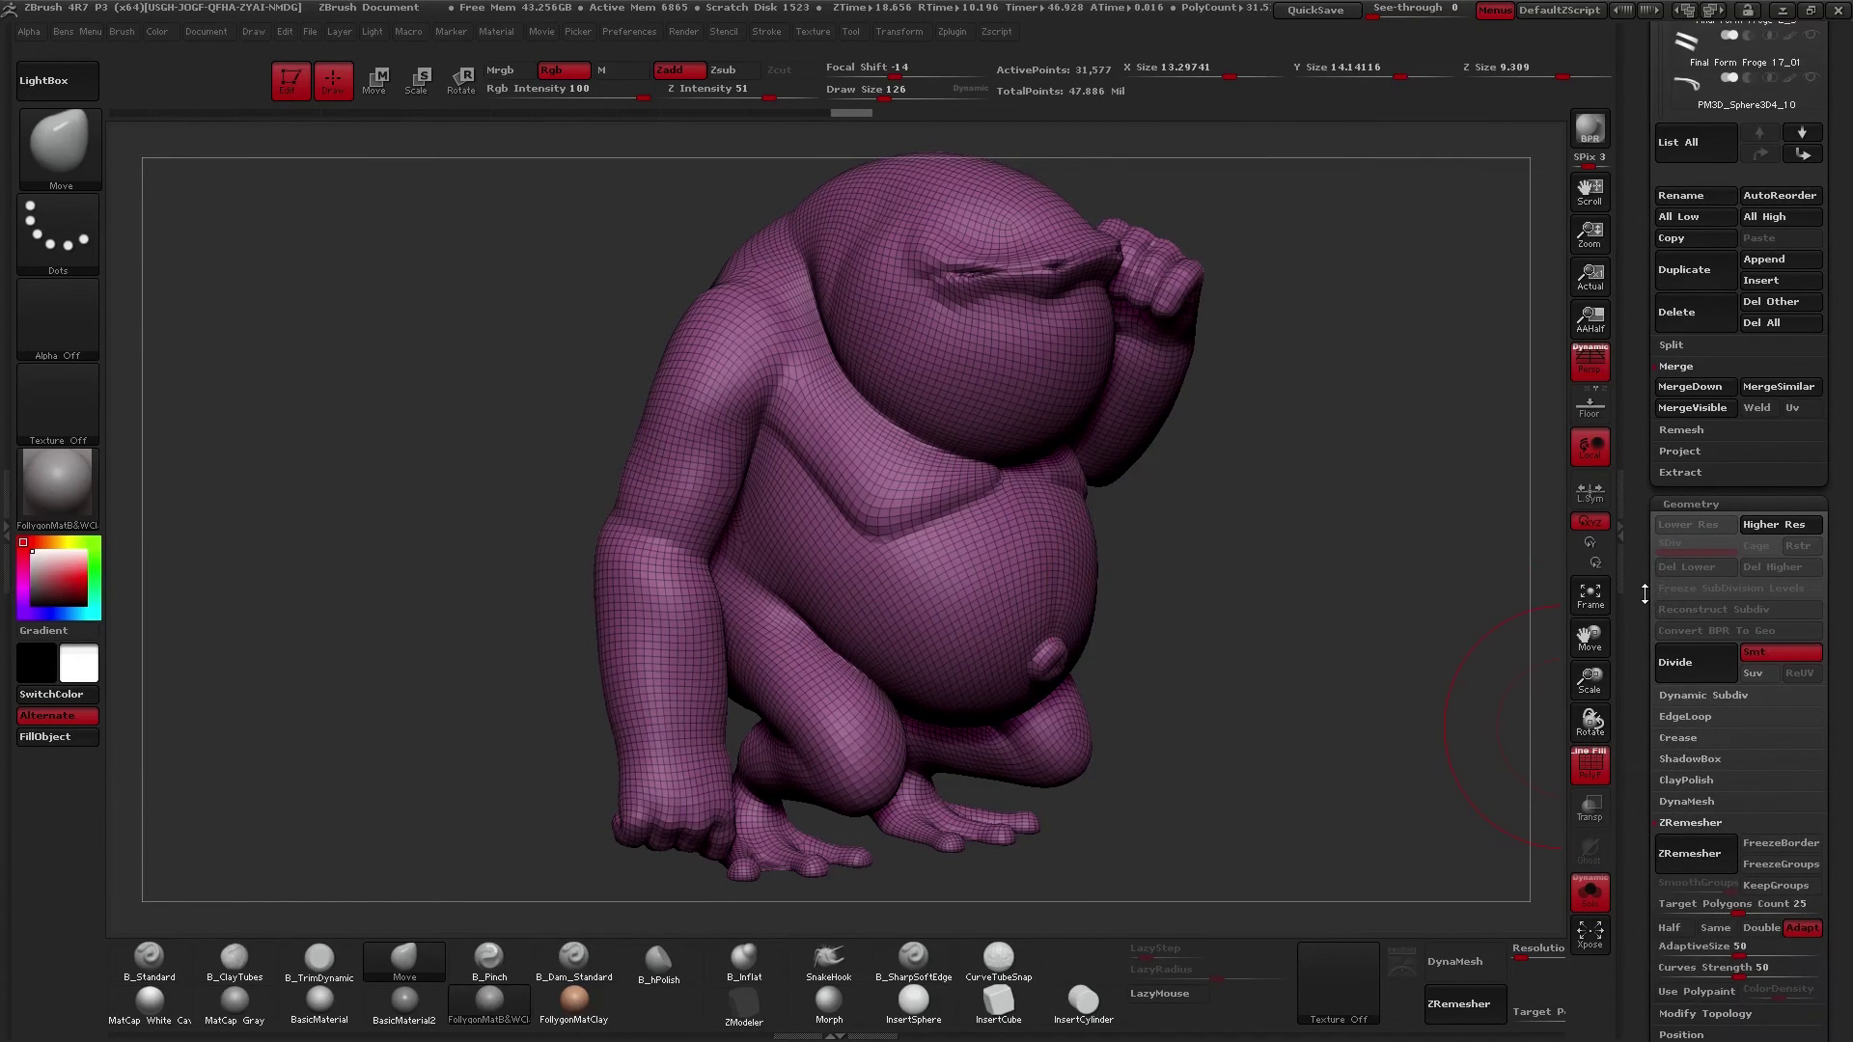
left_click_drag(1645, 652, 1642, 570)
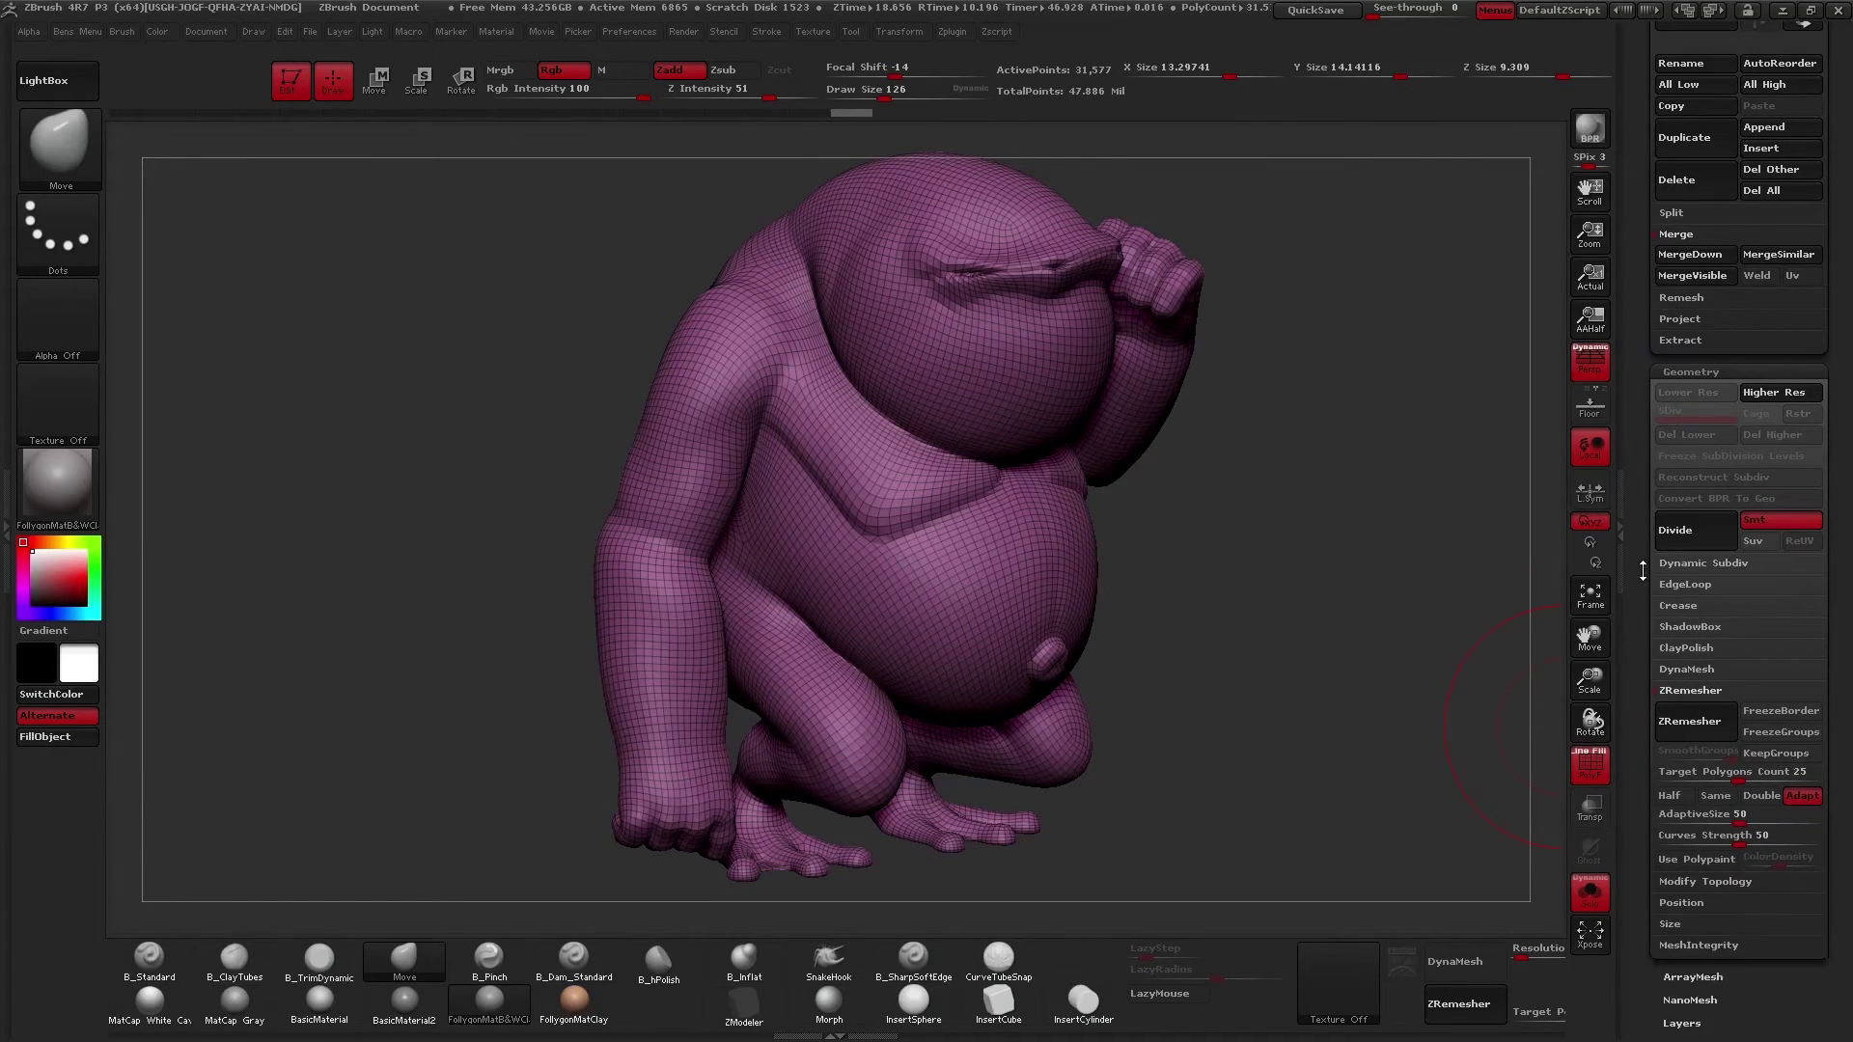
left_click(1704, 691)
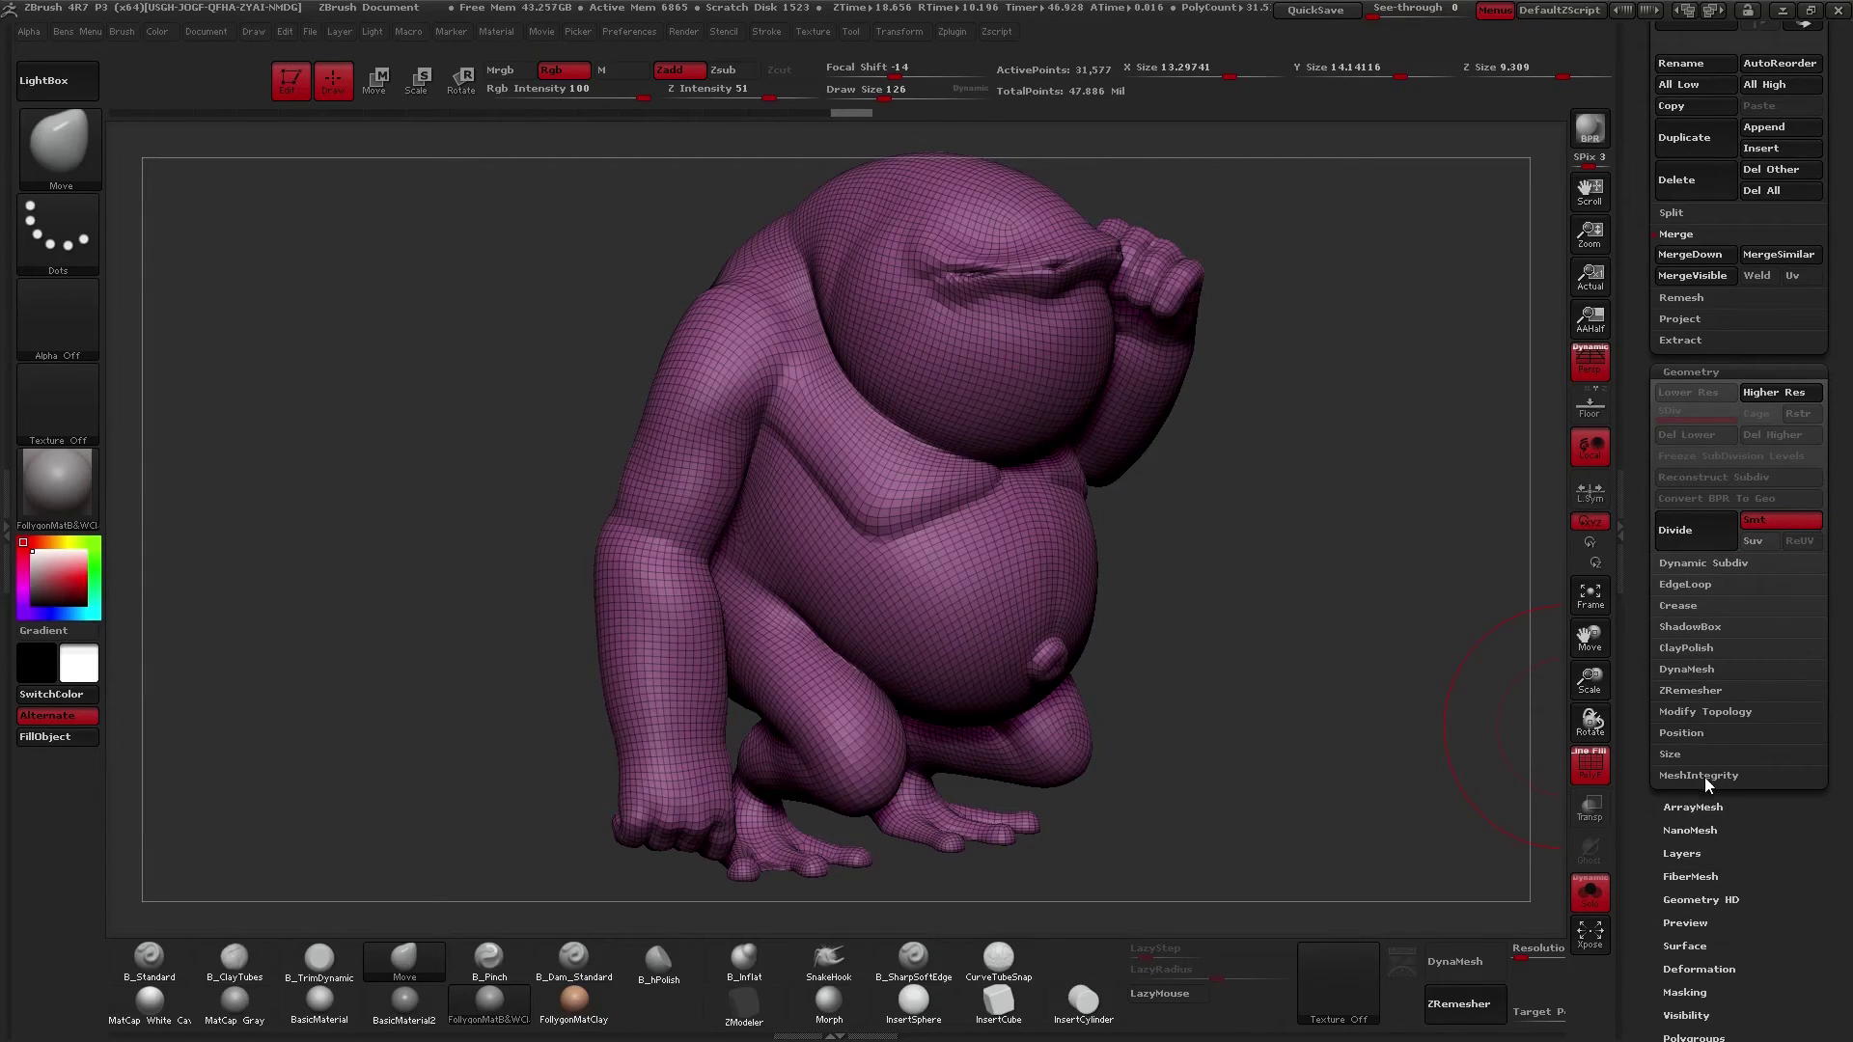
left_click(1702, 711)
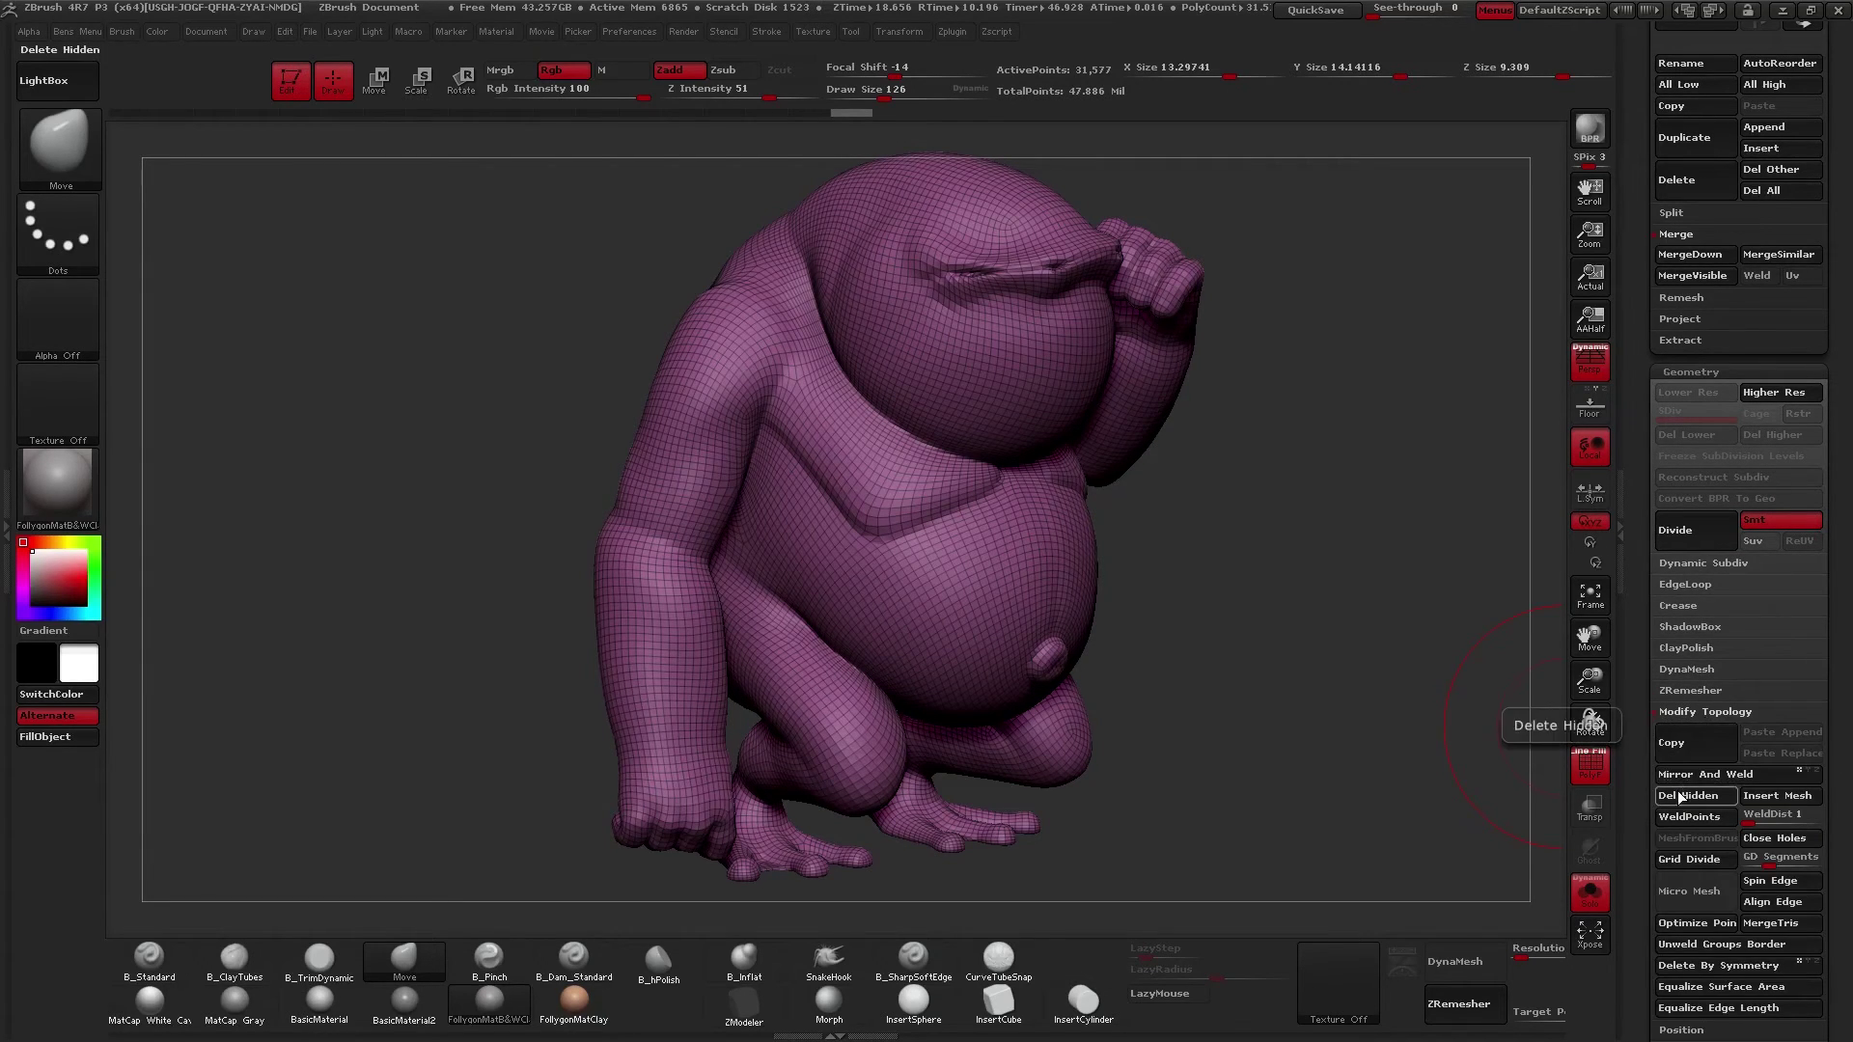
key("ctrl")
- Weld the points of the cleaned remeshed body
left_click_drag(1653, 459, 1663, 654)
left_click_drag(1155, 628, 1002, 628)
left_click_drag(1633, 714, 1652, 485)
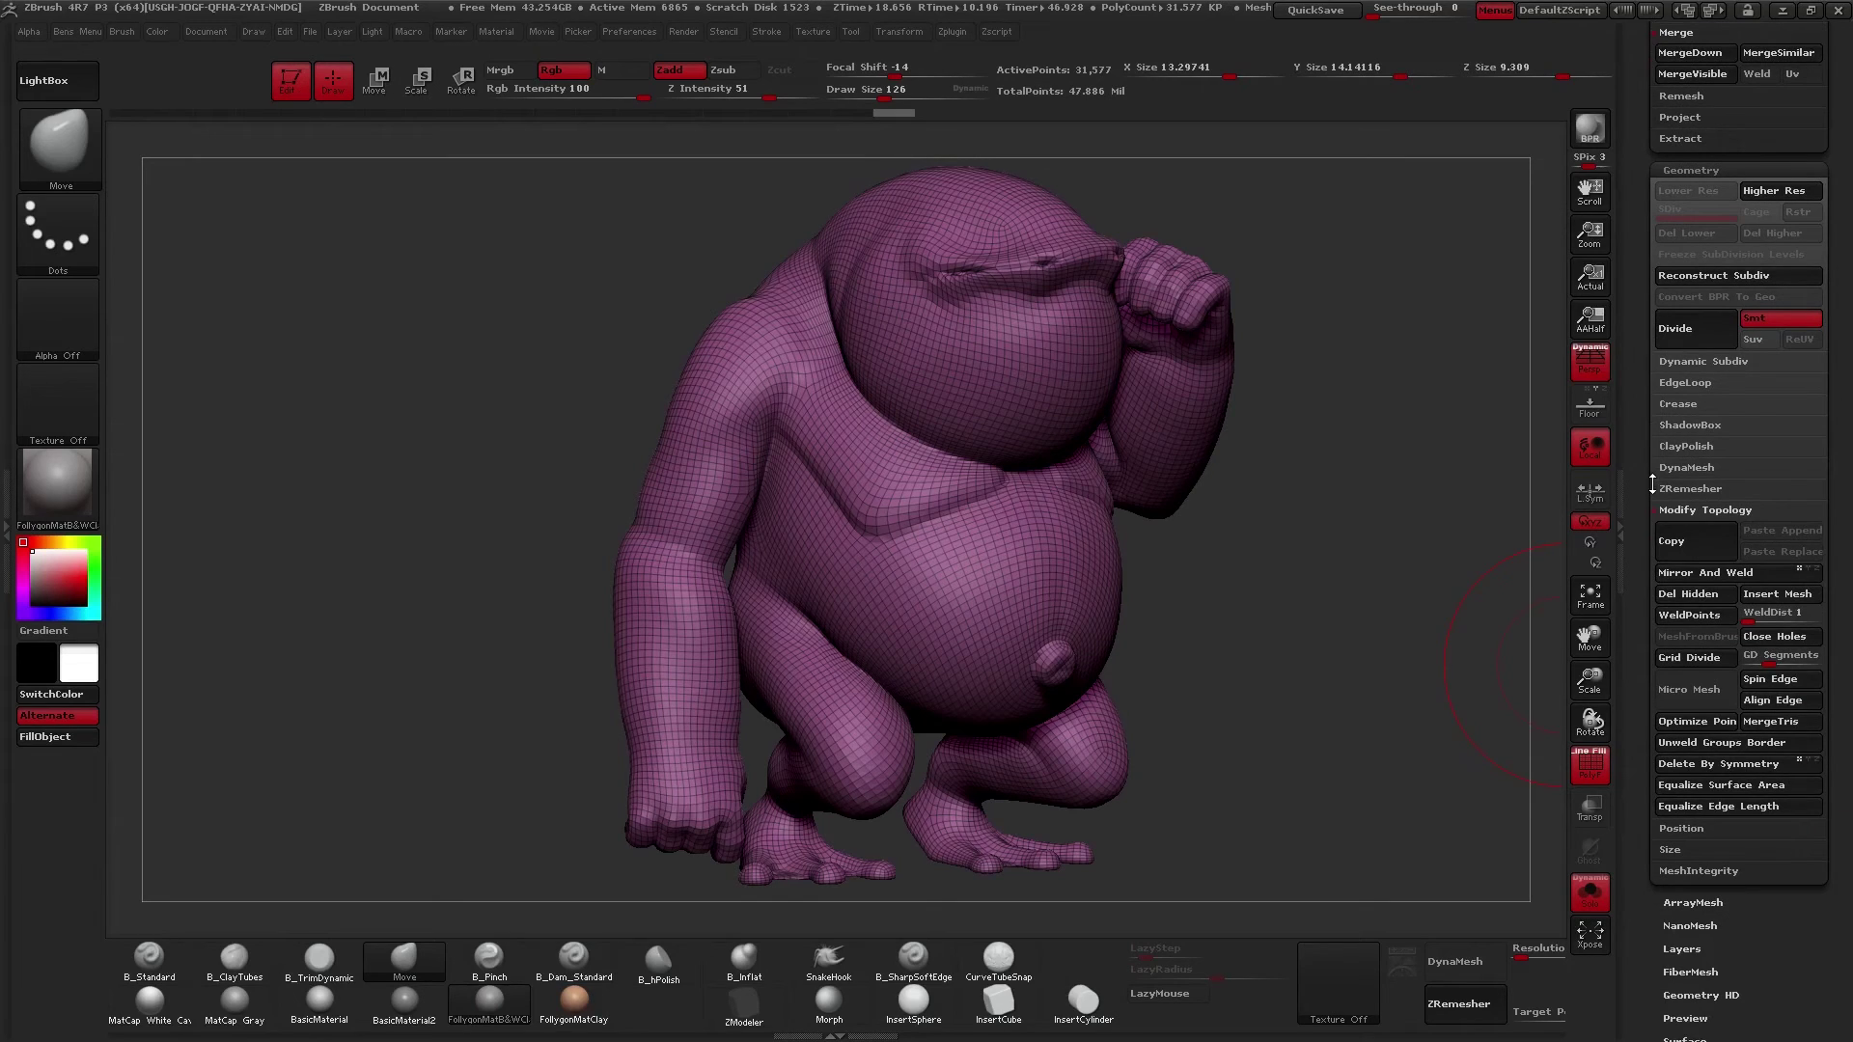
left_click(1705, 579)
left_click_drag(1663, 511, 1649, 665)
left_click_drag(1253, 628, 1212, 619)
- Mask the raised forearm and fist and turn them into a separate polygroup
key("ctrl")
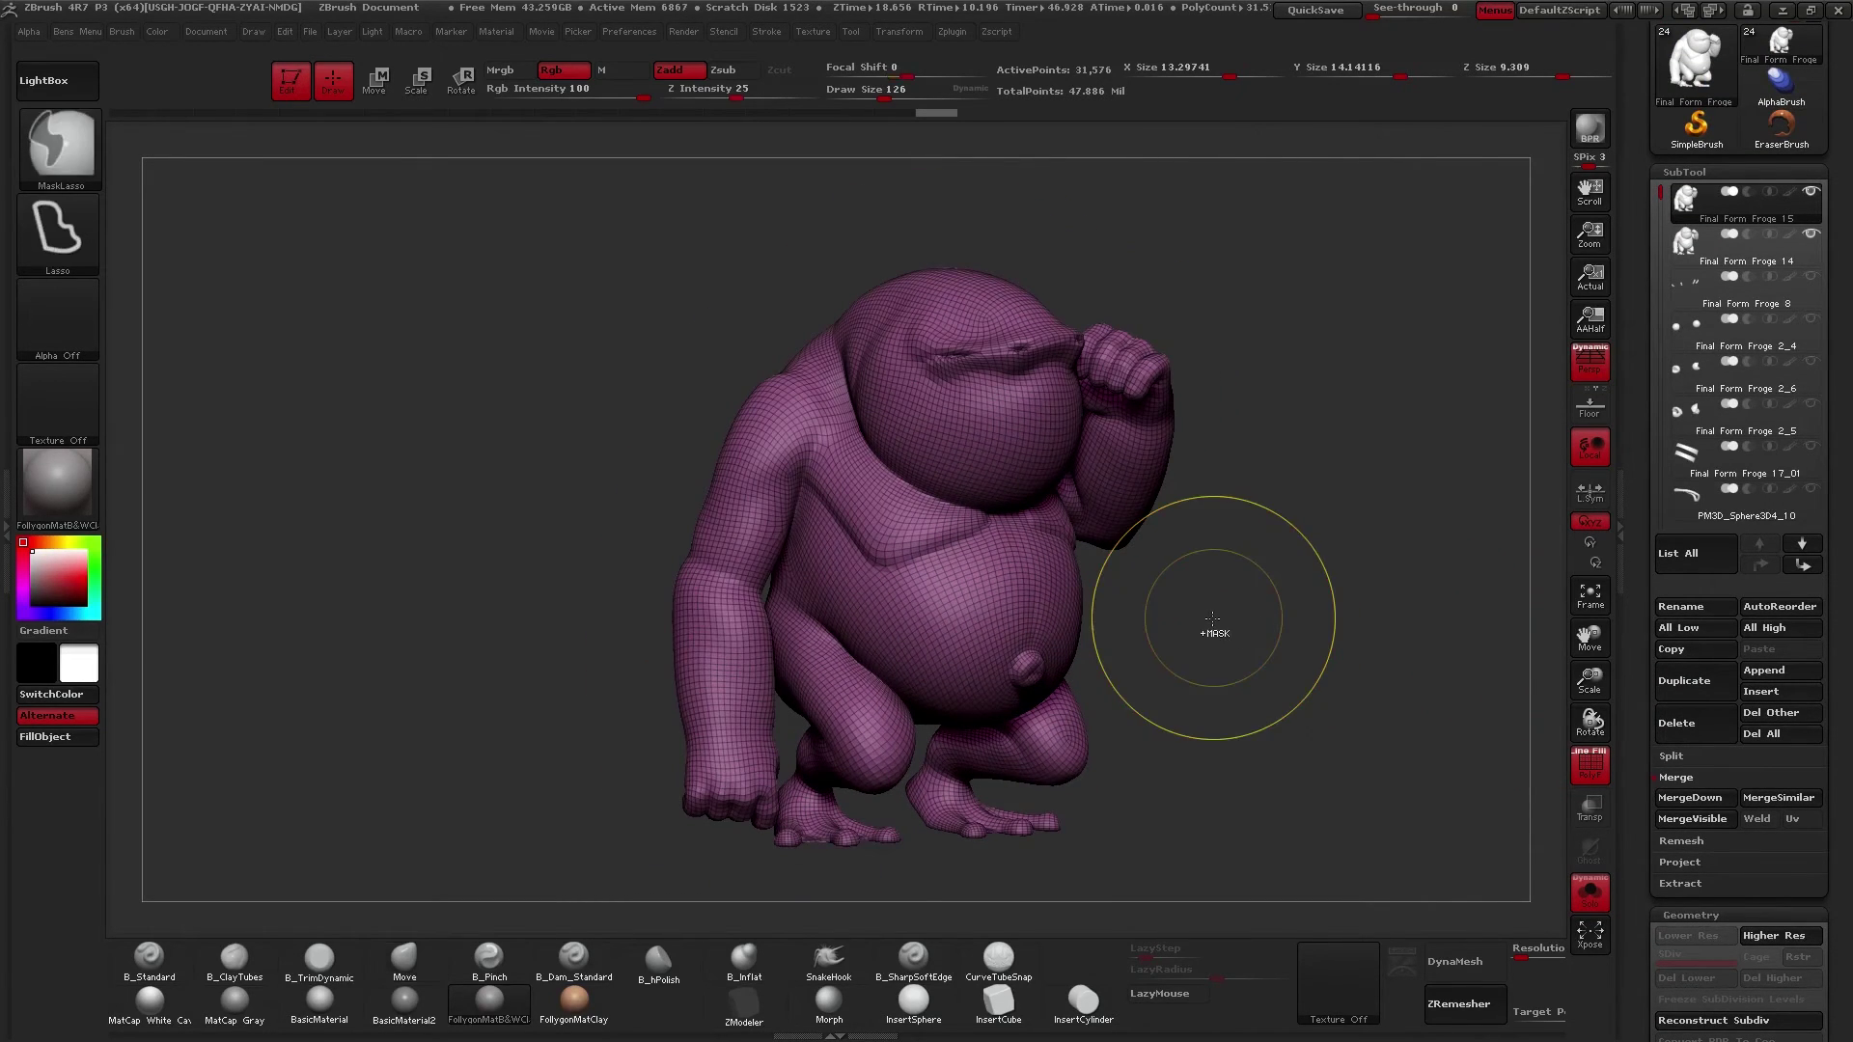
left_click(1212, 619, "ctrl")
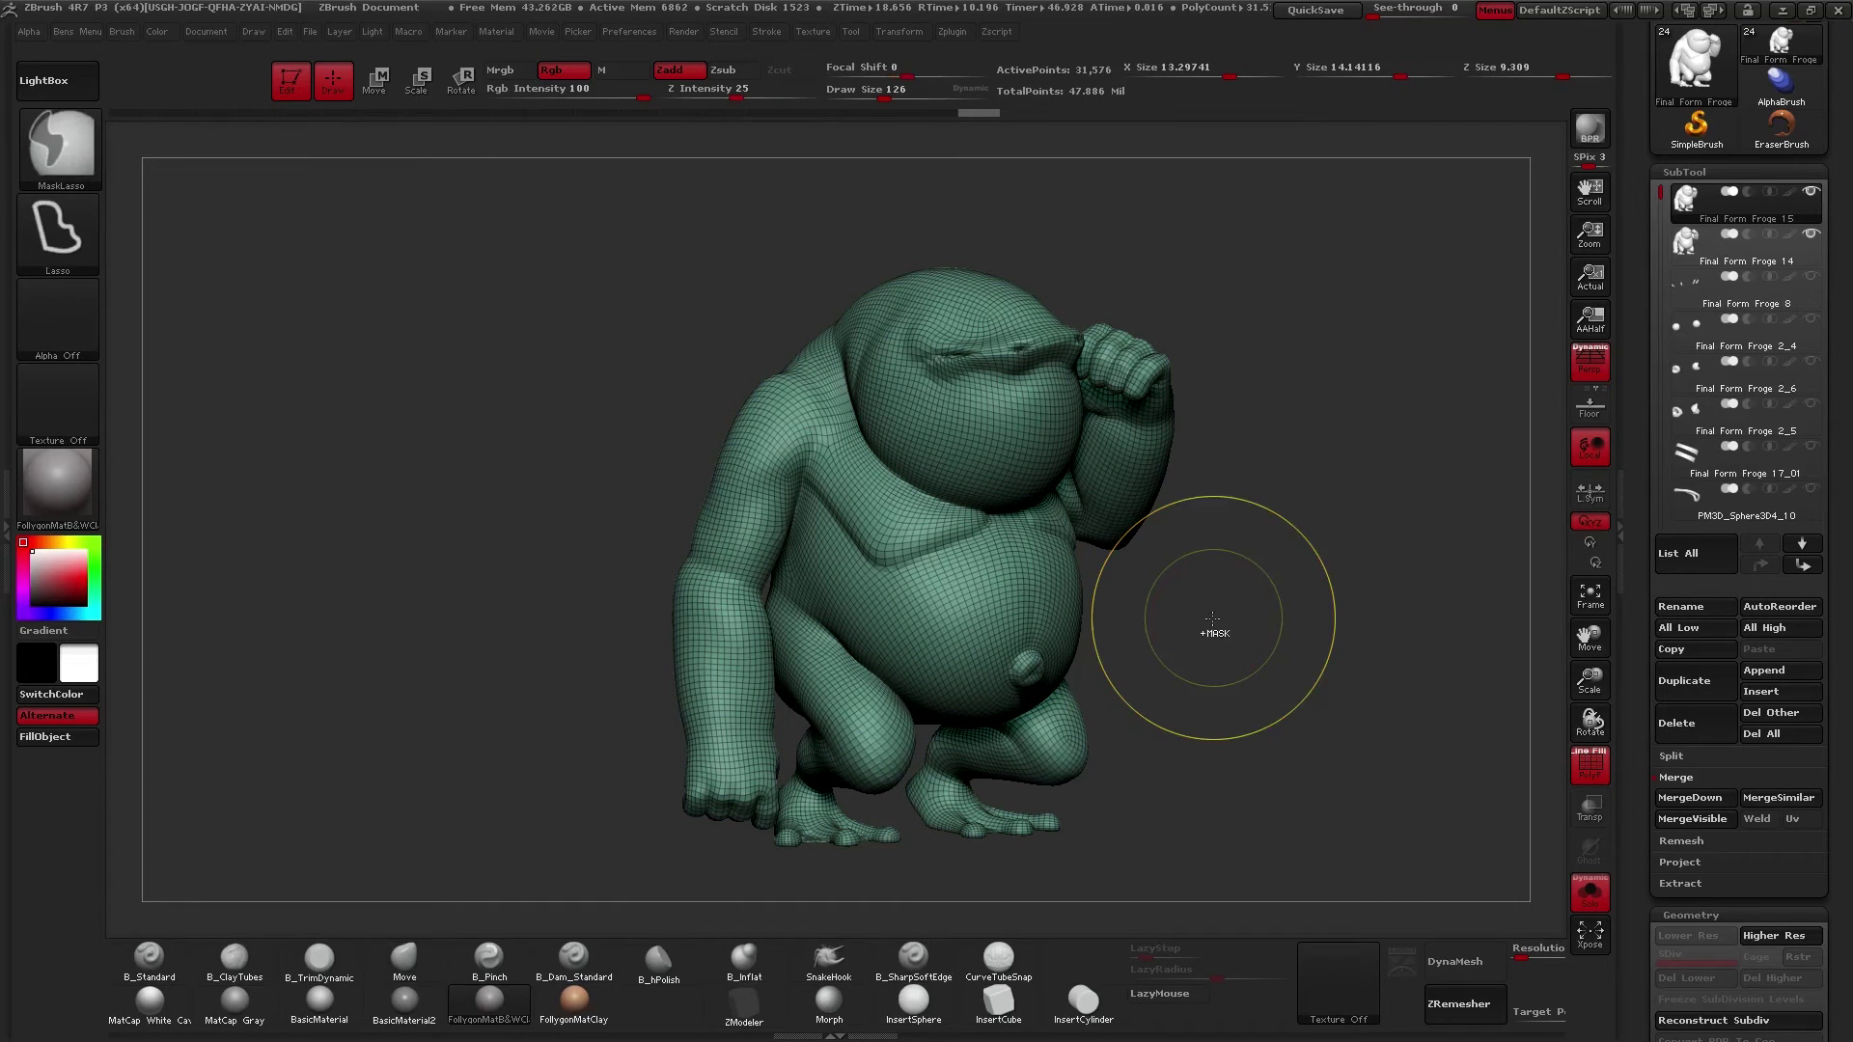
left_click(1212, 619, "ctrl")
left_click(1212, 618, "ctrl")
key("ctrl+w")
mouse_move(1212, 619)
left_mouse_down()
mouse_move(1183, 612)
mouse_move(1108, 194)
mouse_move(1500, 665)
mouse_move(1486, 753)
left_mouse_up()
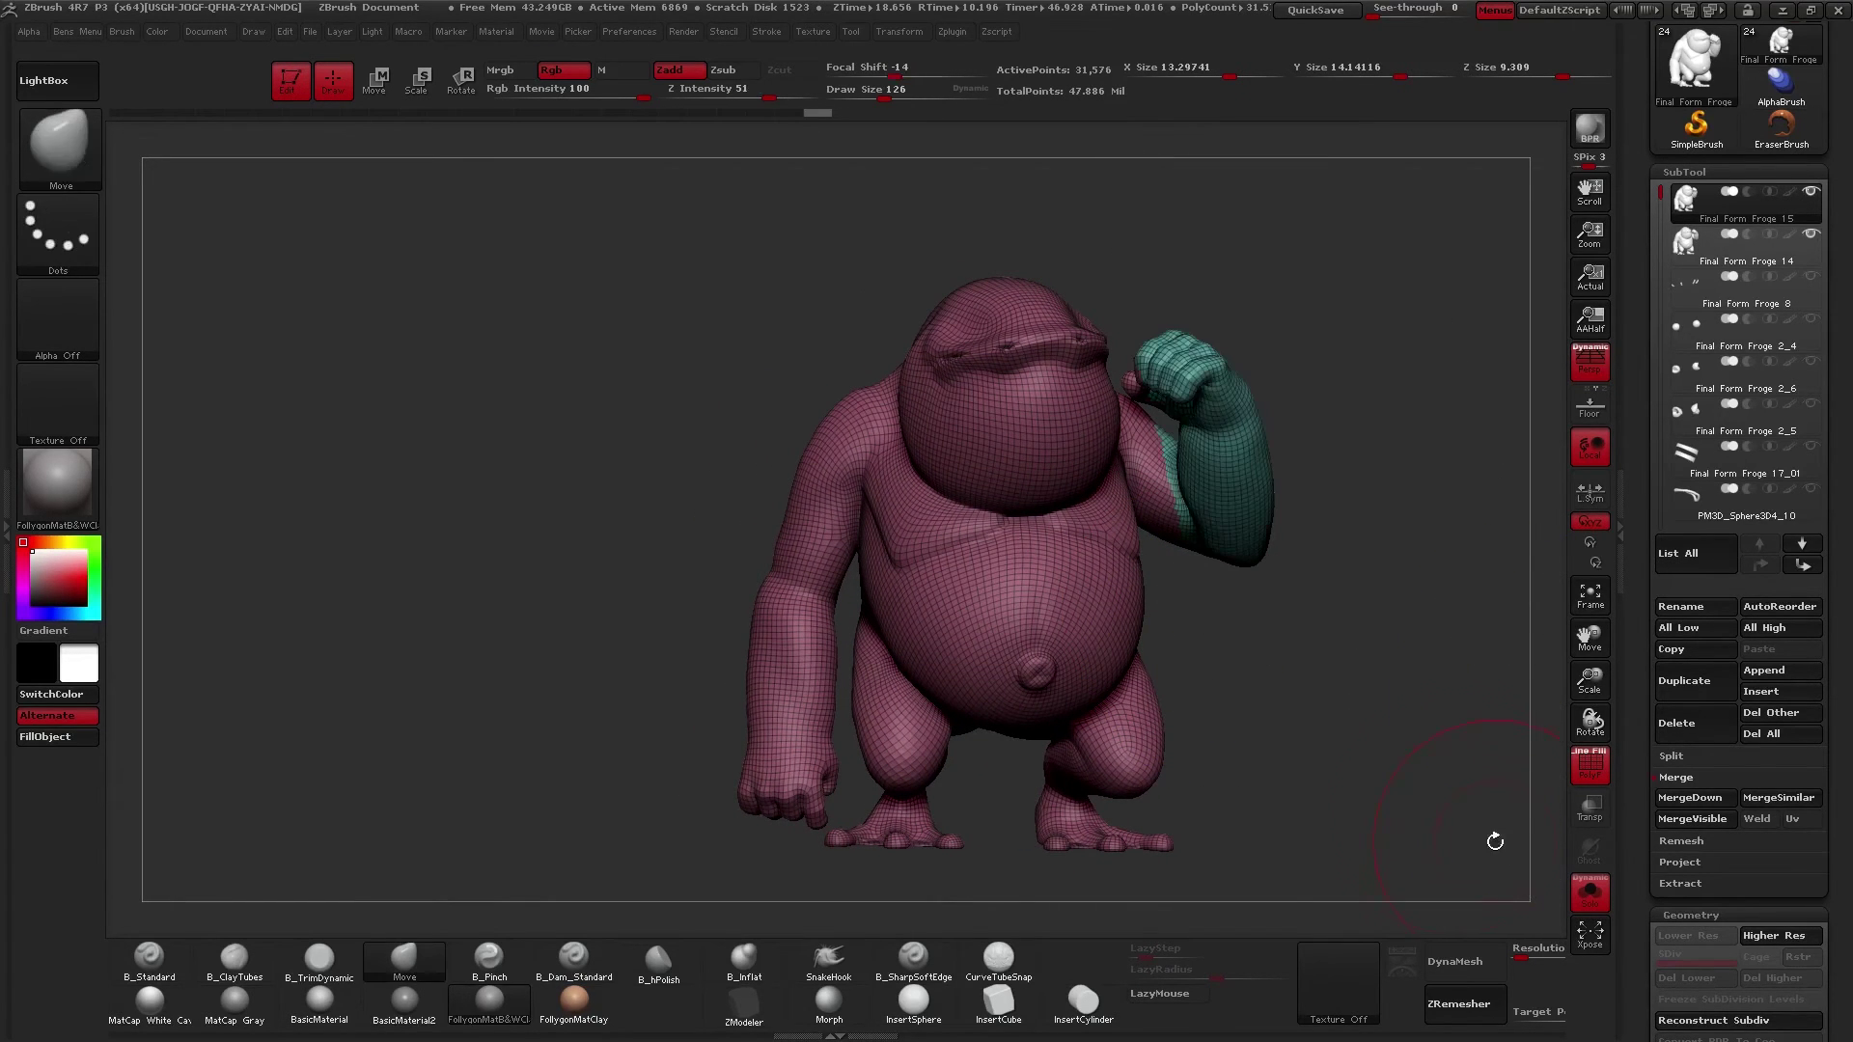
- Mask further parts of the body, including the legs and lowered arm, assign them new polygroups and hide the wireframe
left_click_drag(1291, 602, 1213, 744)
mouse_move(1364, 694)
left_mouse_down("ctrl")
mouse_move(809, 825)
mouse_move(1241, 885)
left_mouse_up("ctrl")
key("ctrl+w")
left_click_drag(938, 767, 1137, 809)
mouse_move(1137, 809)
left_mouse_down("ctrl")
mouse_move(1006, 518)
mouse_move(683, 756)
mouse_move(656, 642)
left_mouse_up("ctrl")
key("ctrl+w")
mouse_move(809, 629)
left_mouse_down("ctrl")
mouse_move(728, 583)
mouse_move(964, 479)
left_mouse_up("ctrl")
key("ctrl+w")
mouse_move(711, 484)
left_mouse_down()
mouse_move(786, 604)
mouse_move(780, 555)
mouse_move(728, 540)
left_mouse_up()
key("ctrl+w")
key("ctrl+w")
key("ctrl+w")
mouse_move(1240, 758)
left_mouse_down()
mouse_move(1067, 664)
mouse_move(1120, 621)
mouse_move(1055, 576)
mouse_move(1118, 632)
mouse_move(1108, 595)
left_mouse_up()
key("shift+f")
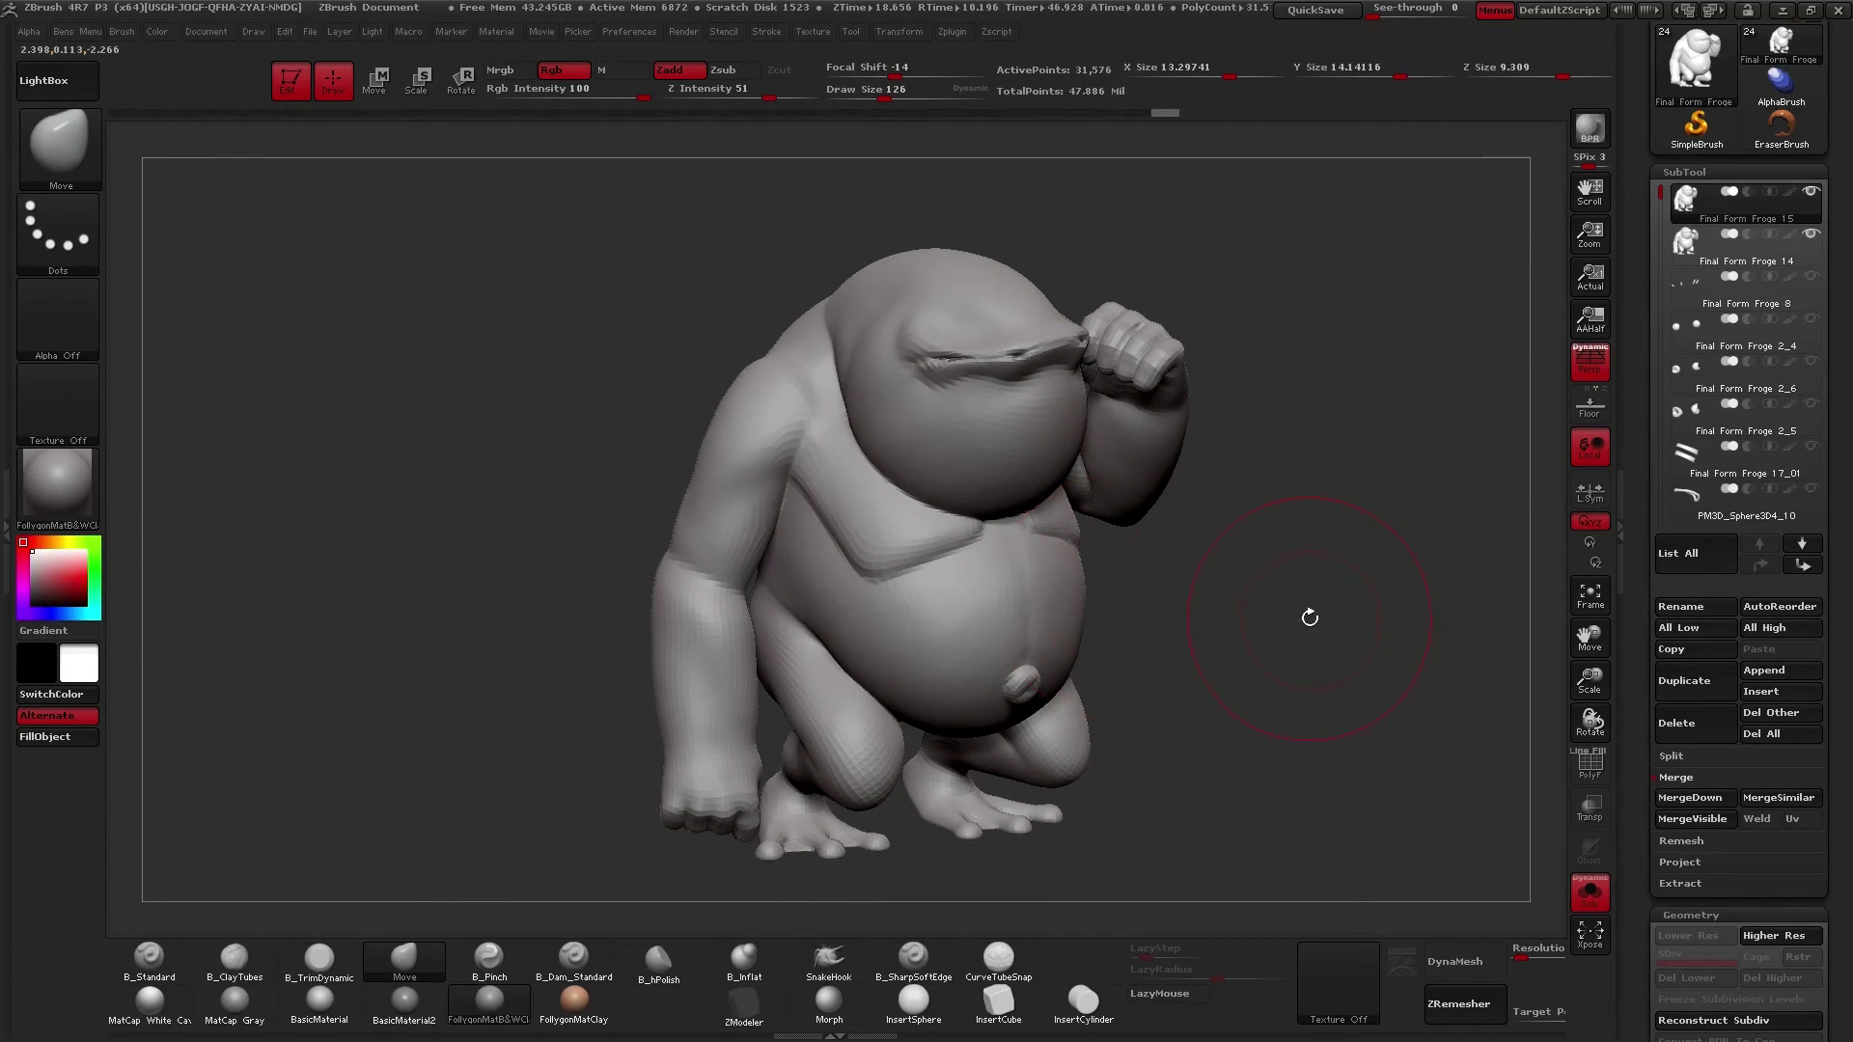
- Subdivide the remeshed body to level 2 and project all of the original's detail onto it
key("ctrl")
key("d")
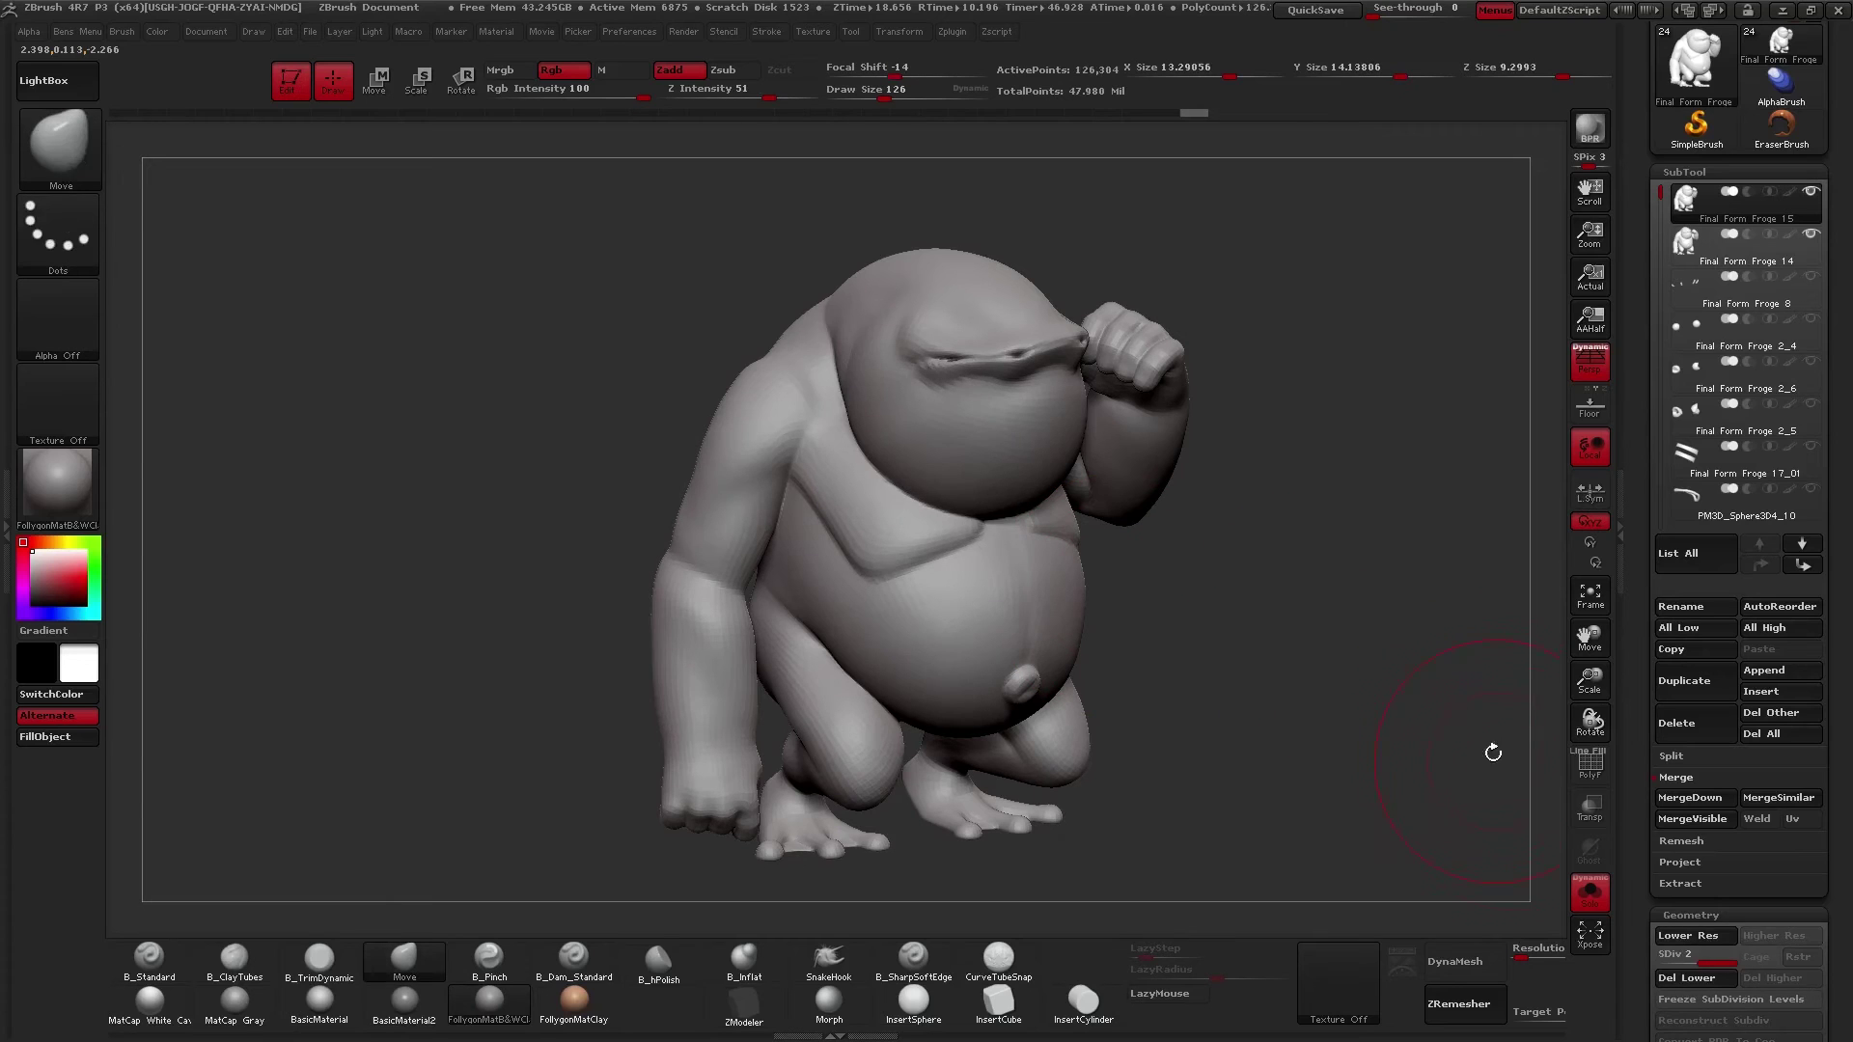
left_click(1670, 859)
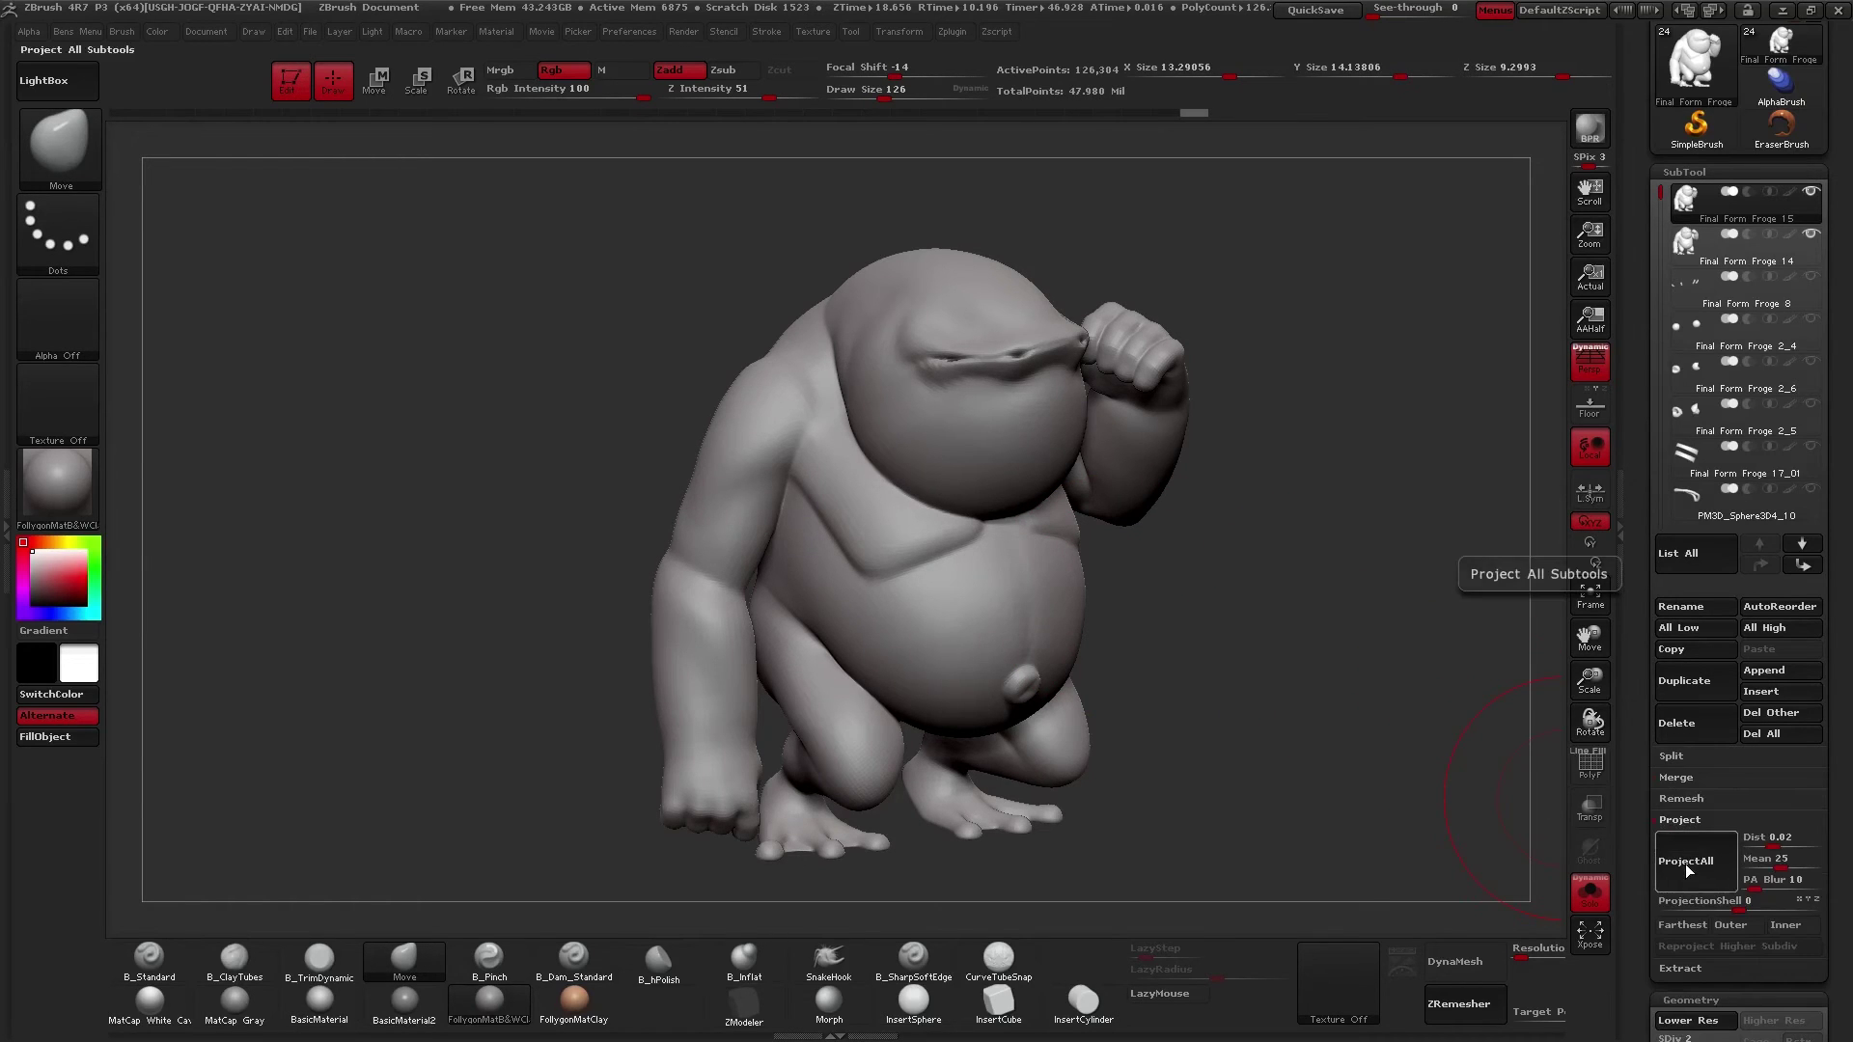
left_click(1689, 864)
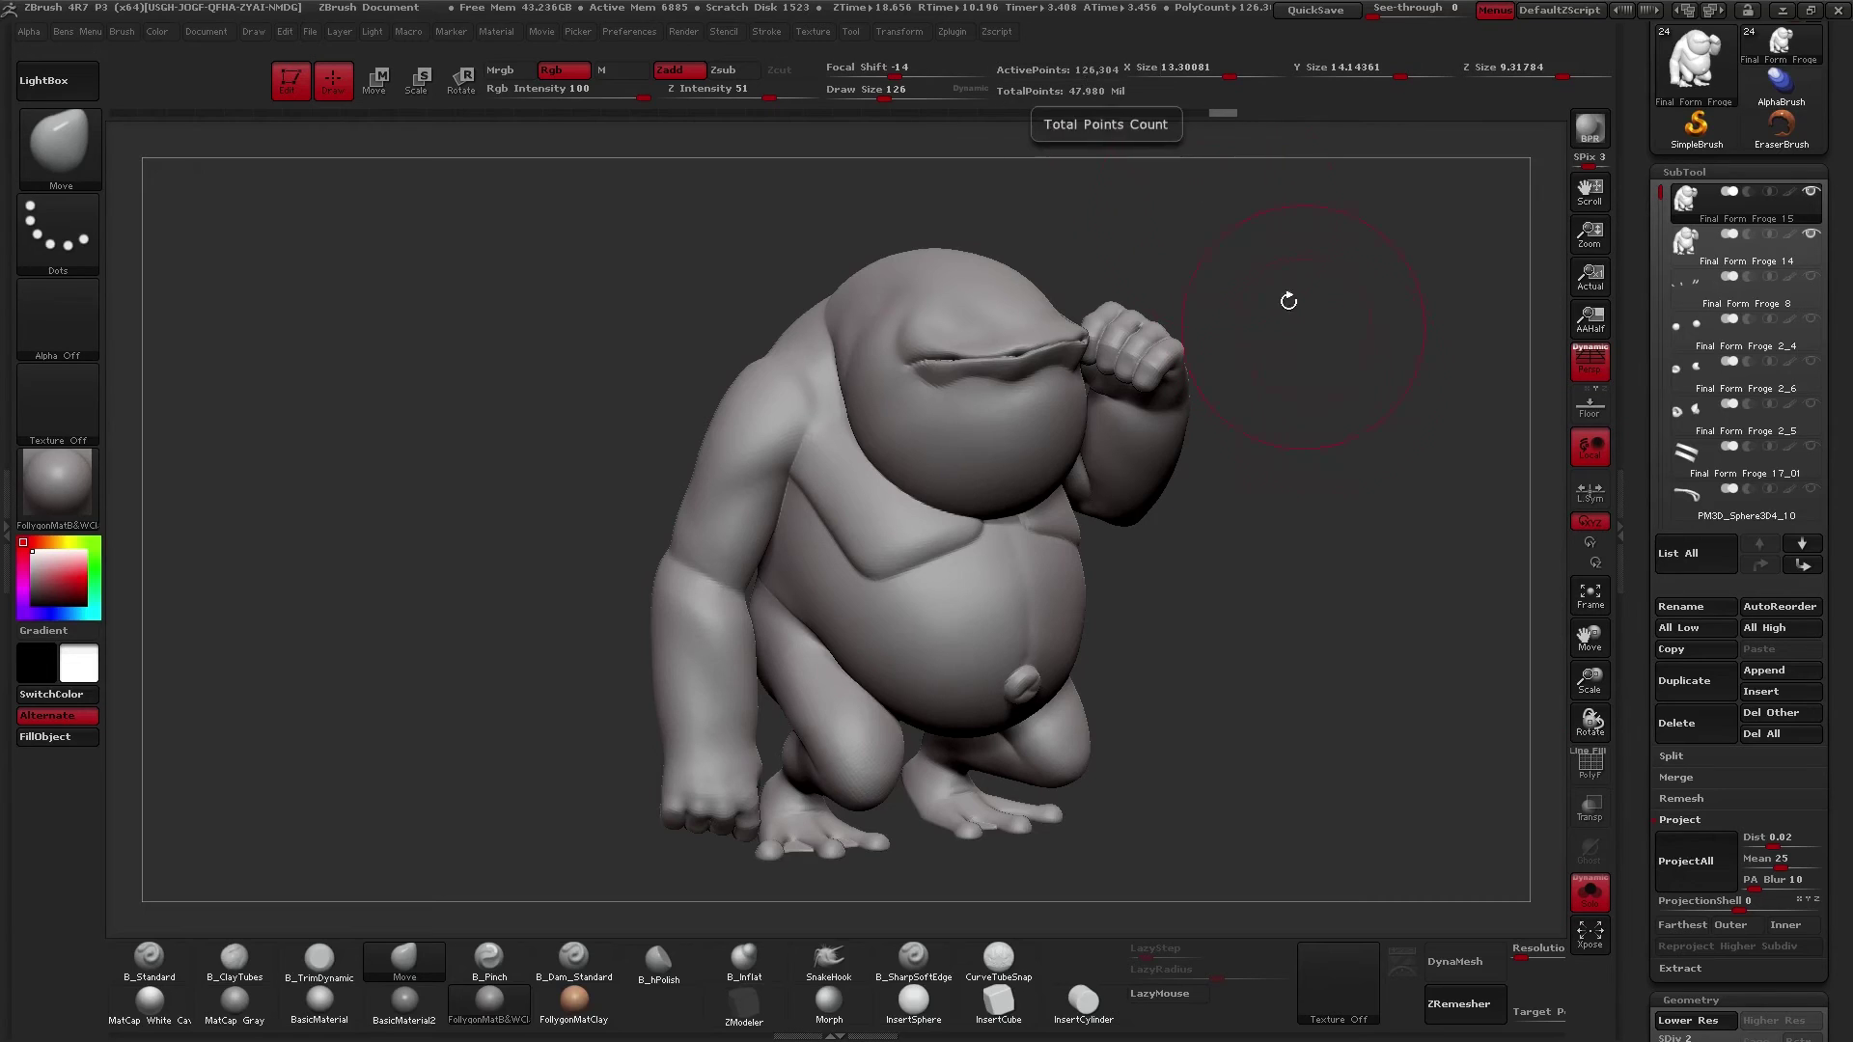
- Subdivide the body to level 3, project the original's detail onto it again and inspect the wireframe from behind
key("ctrl+d")
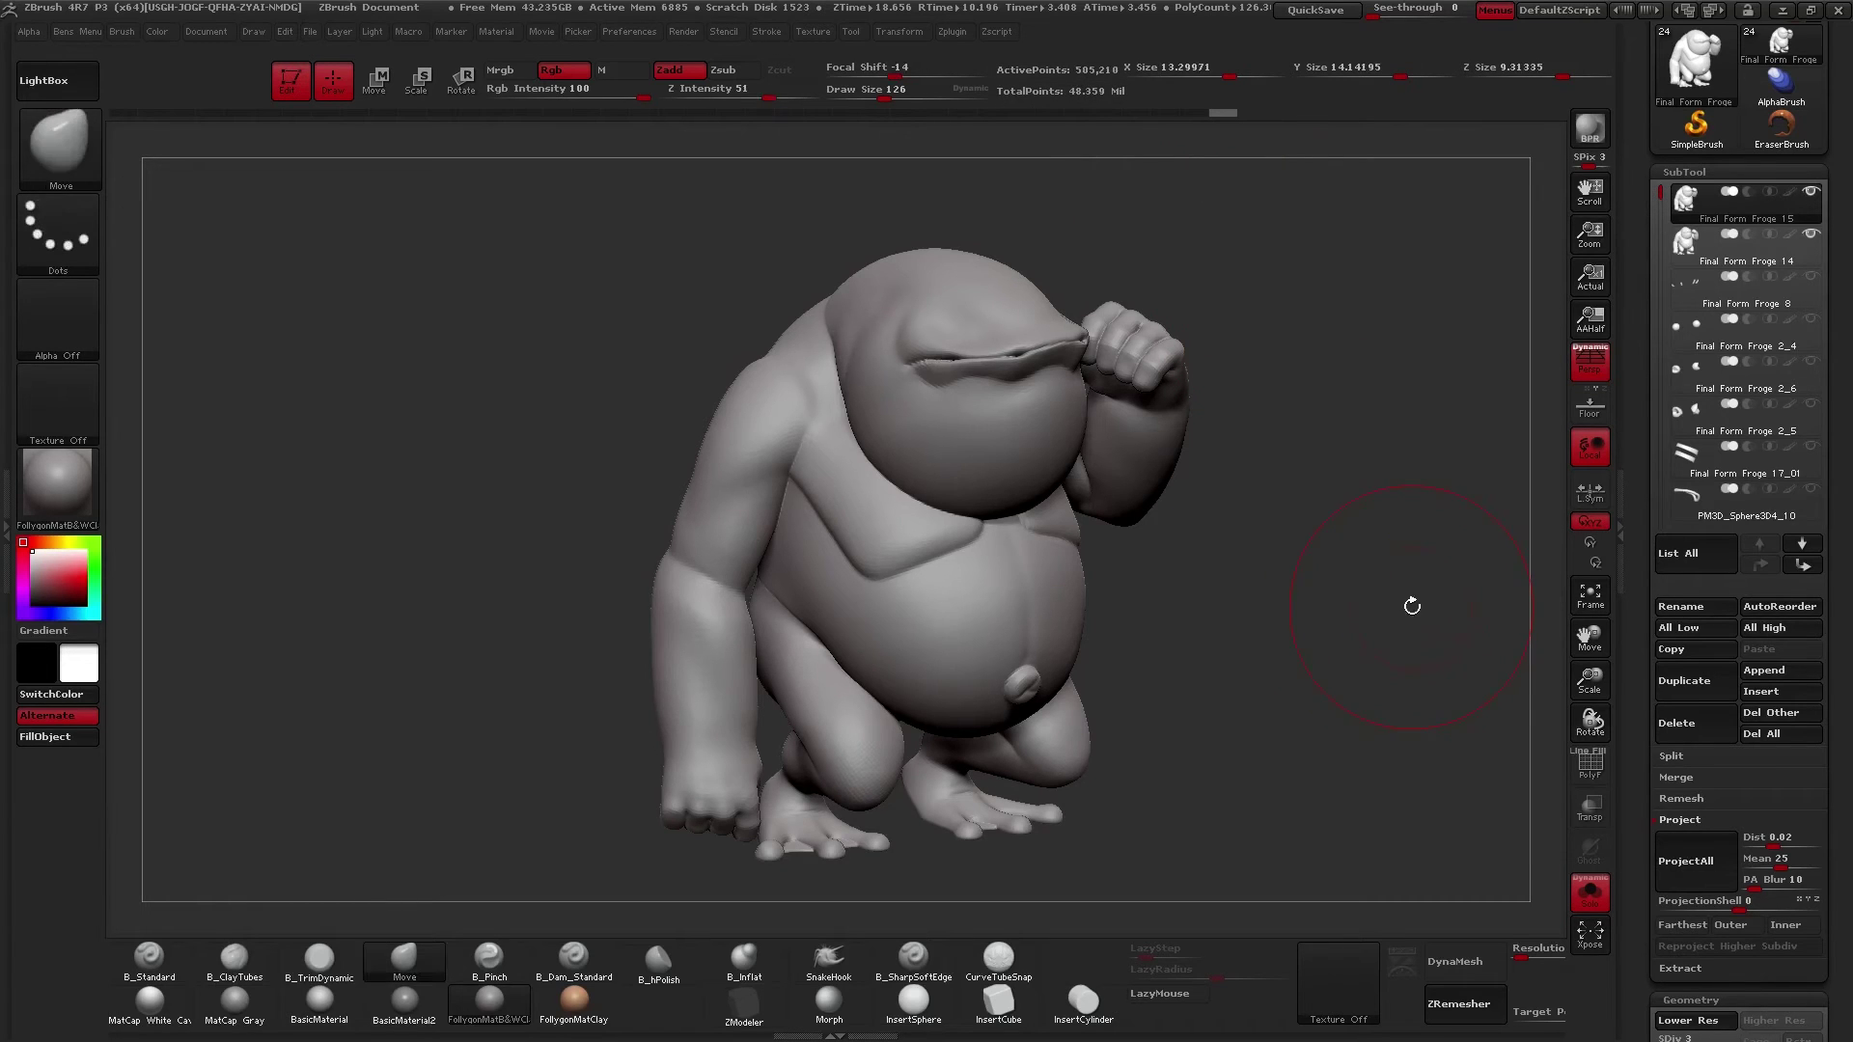
left_click(1701, 872)
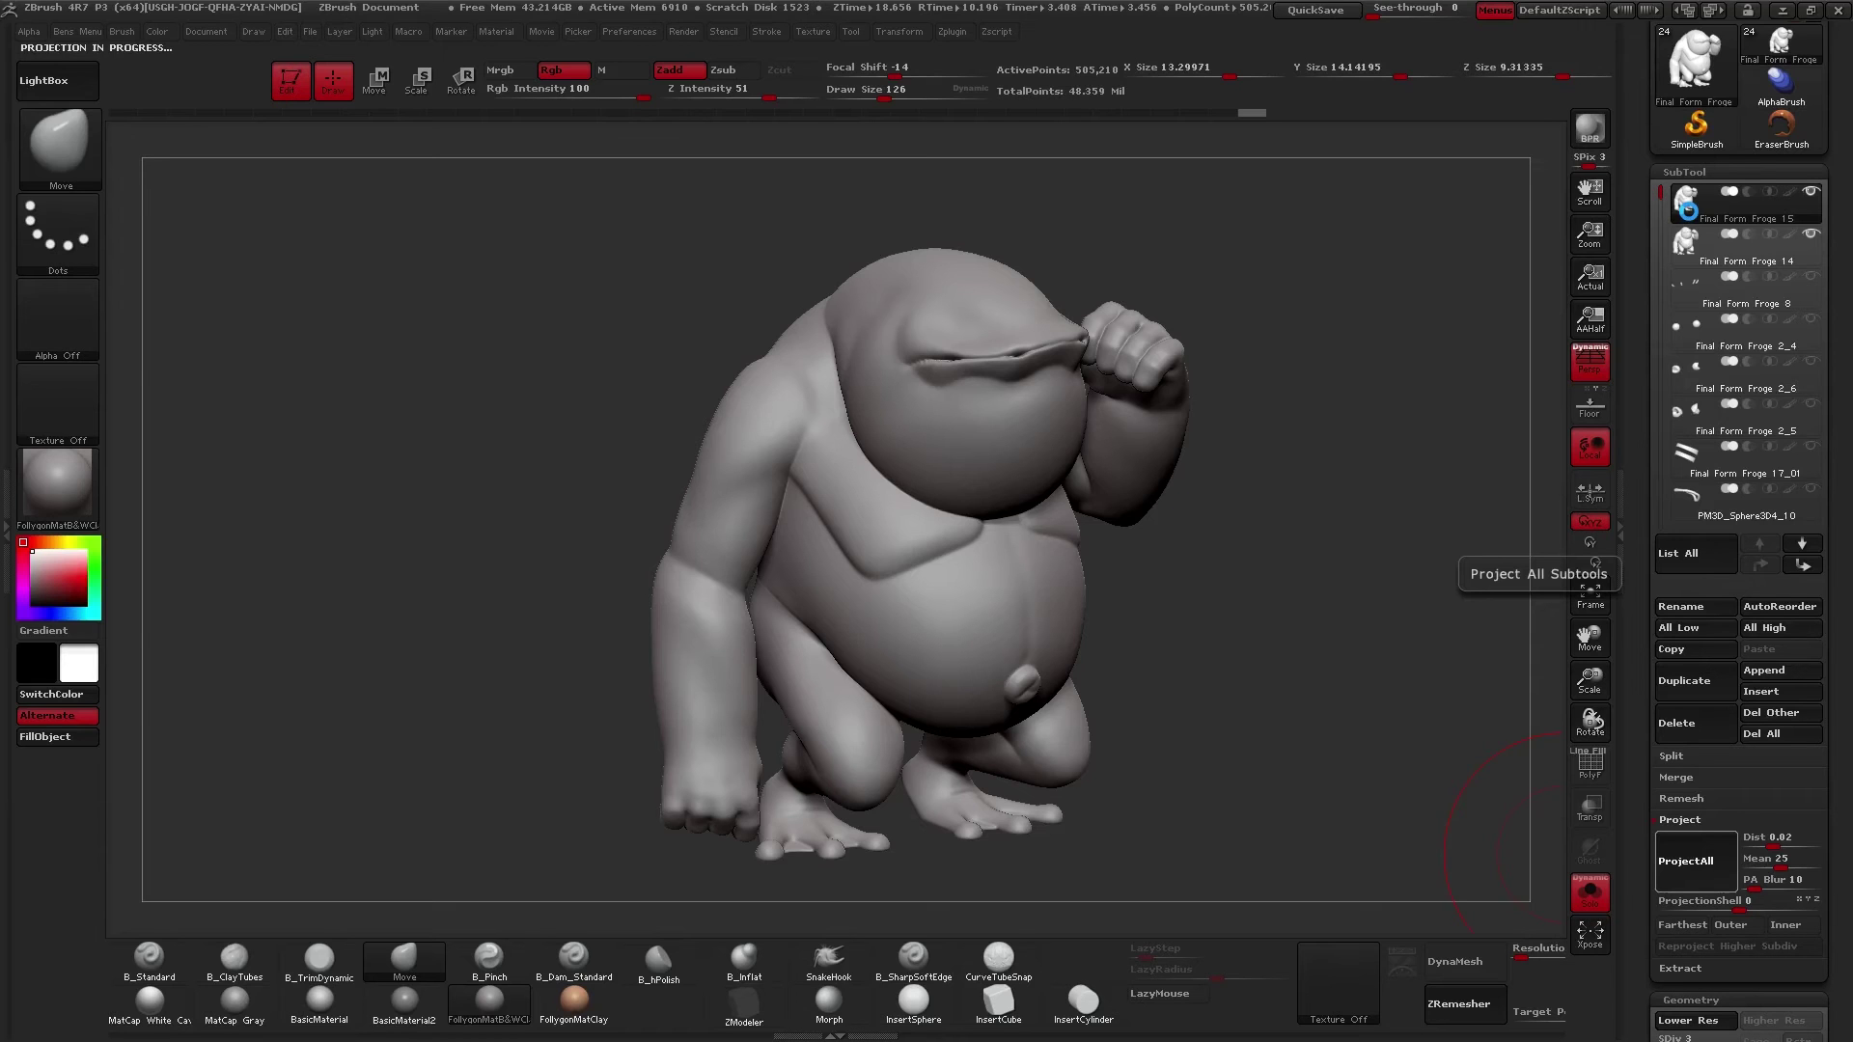
mouse_move(928, 391)
right_mouse_down("ctrl")
mouse_move(1166, 416)
mouse_move(980, 463)
mouse_move(917, 368)
mouse_move(1033, 409)
mouse_move(946, 404)
right_mouse_up("ctrl")
key("shift+f")
key("shift+f")
key("shift+f")
scroll(794, 595, "up", 8)
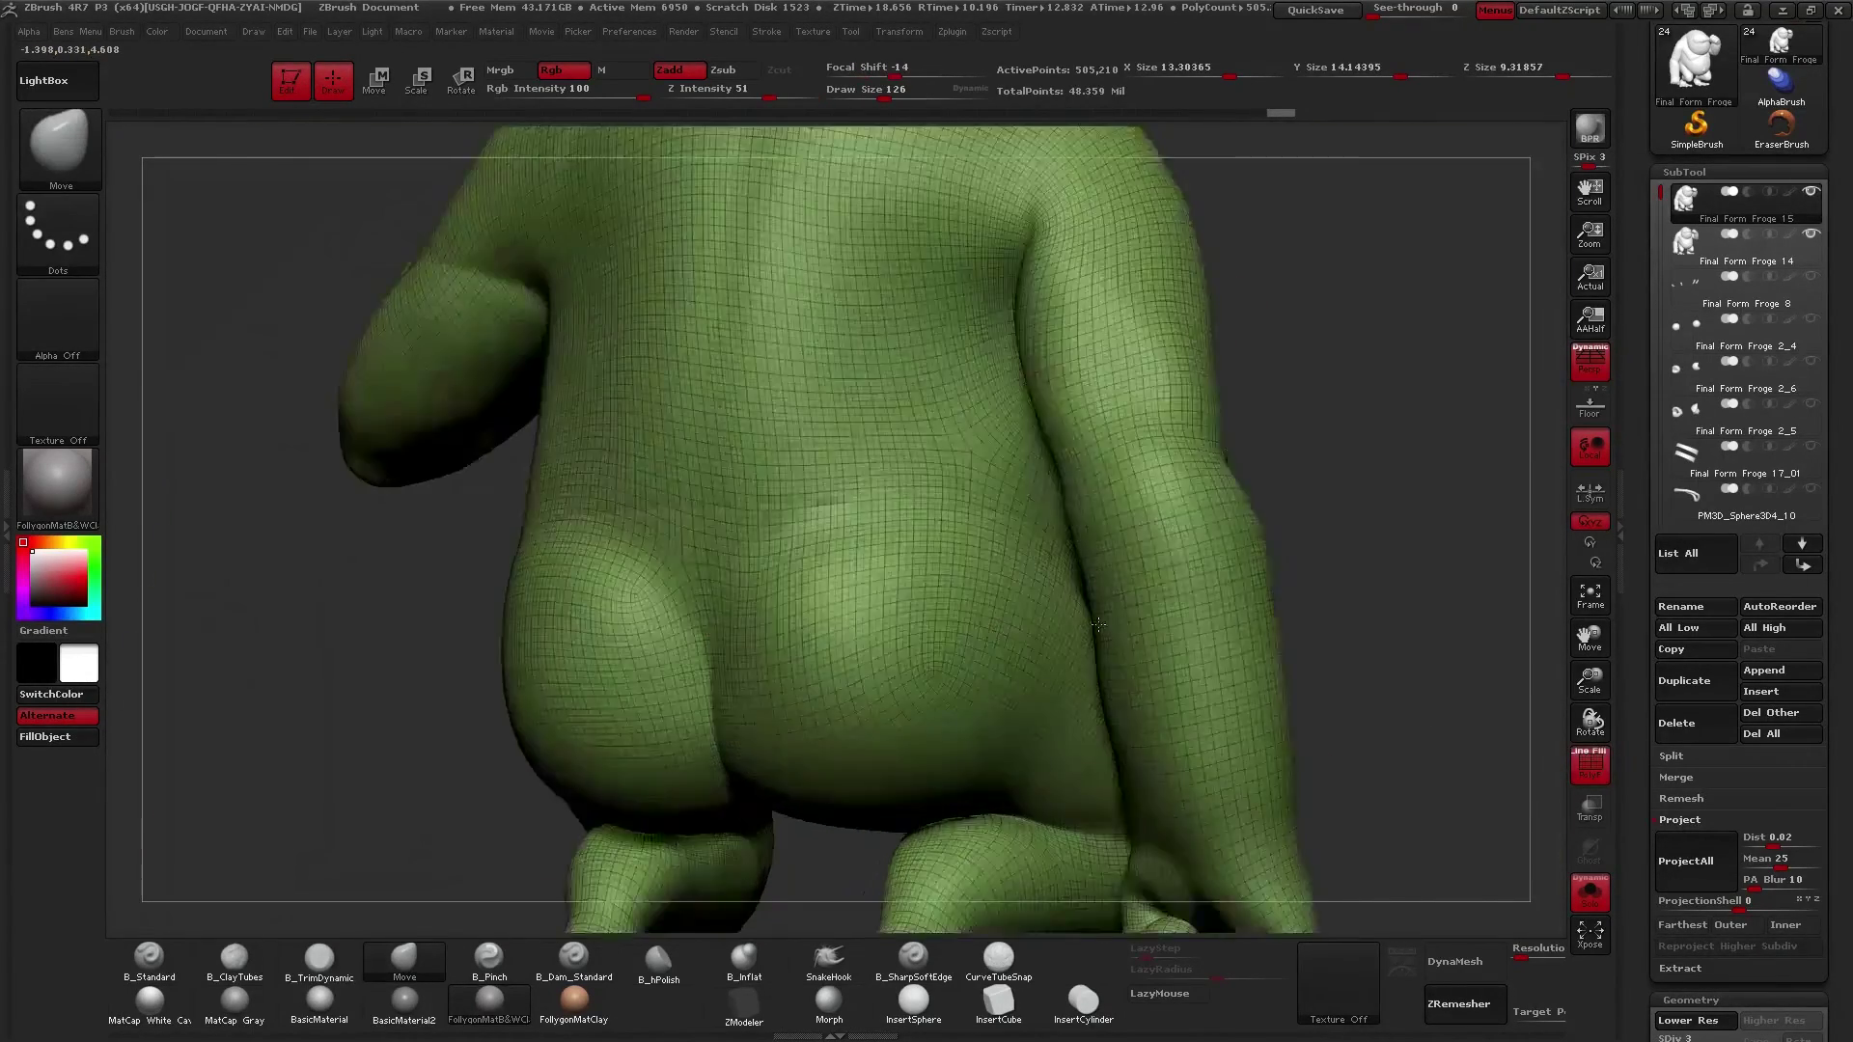
key("shift+f")
- Subdivide the body to level 4 and project all of the original's detail onto it
right_click_drag(1010, 567, 935, 530)
key("ctrl+d")
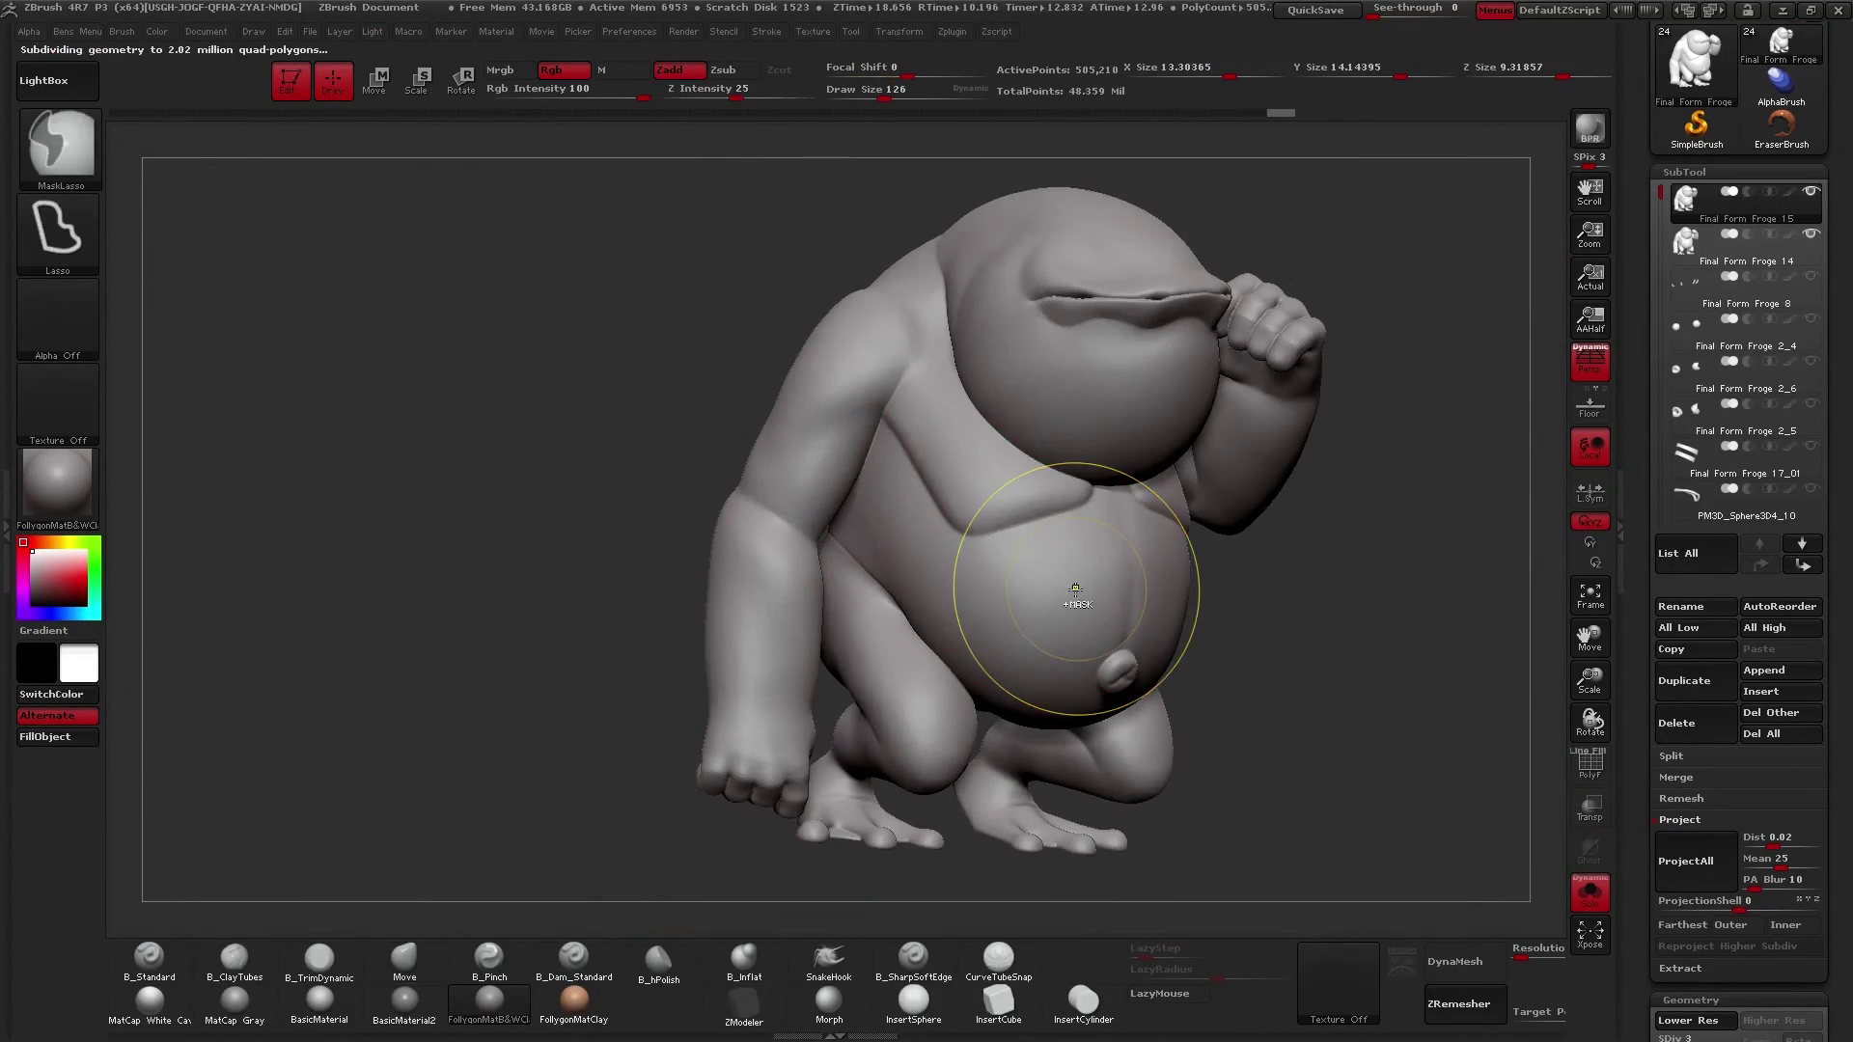
right_click_drag(1100, 604, 1081, 572)
left_click_drag(1081, 573, 1142, 580)
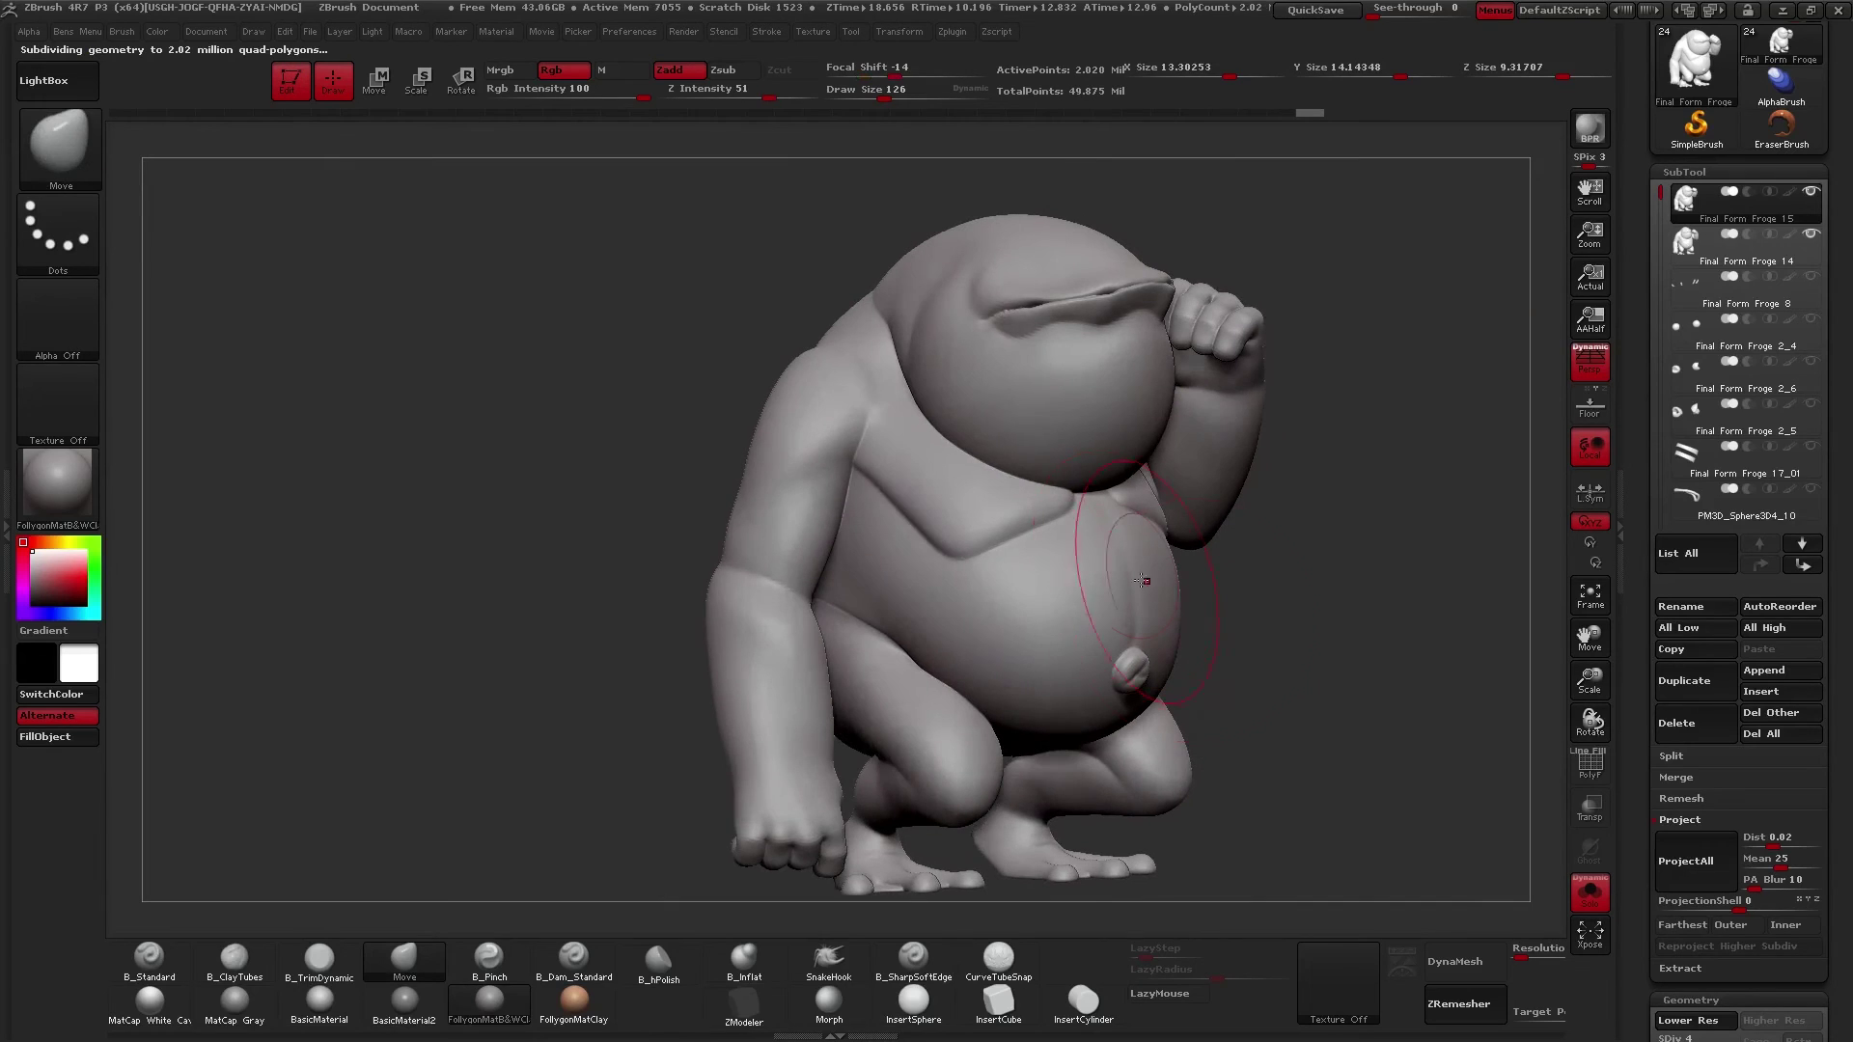
left_click(1703, 847)
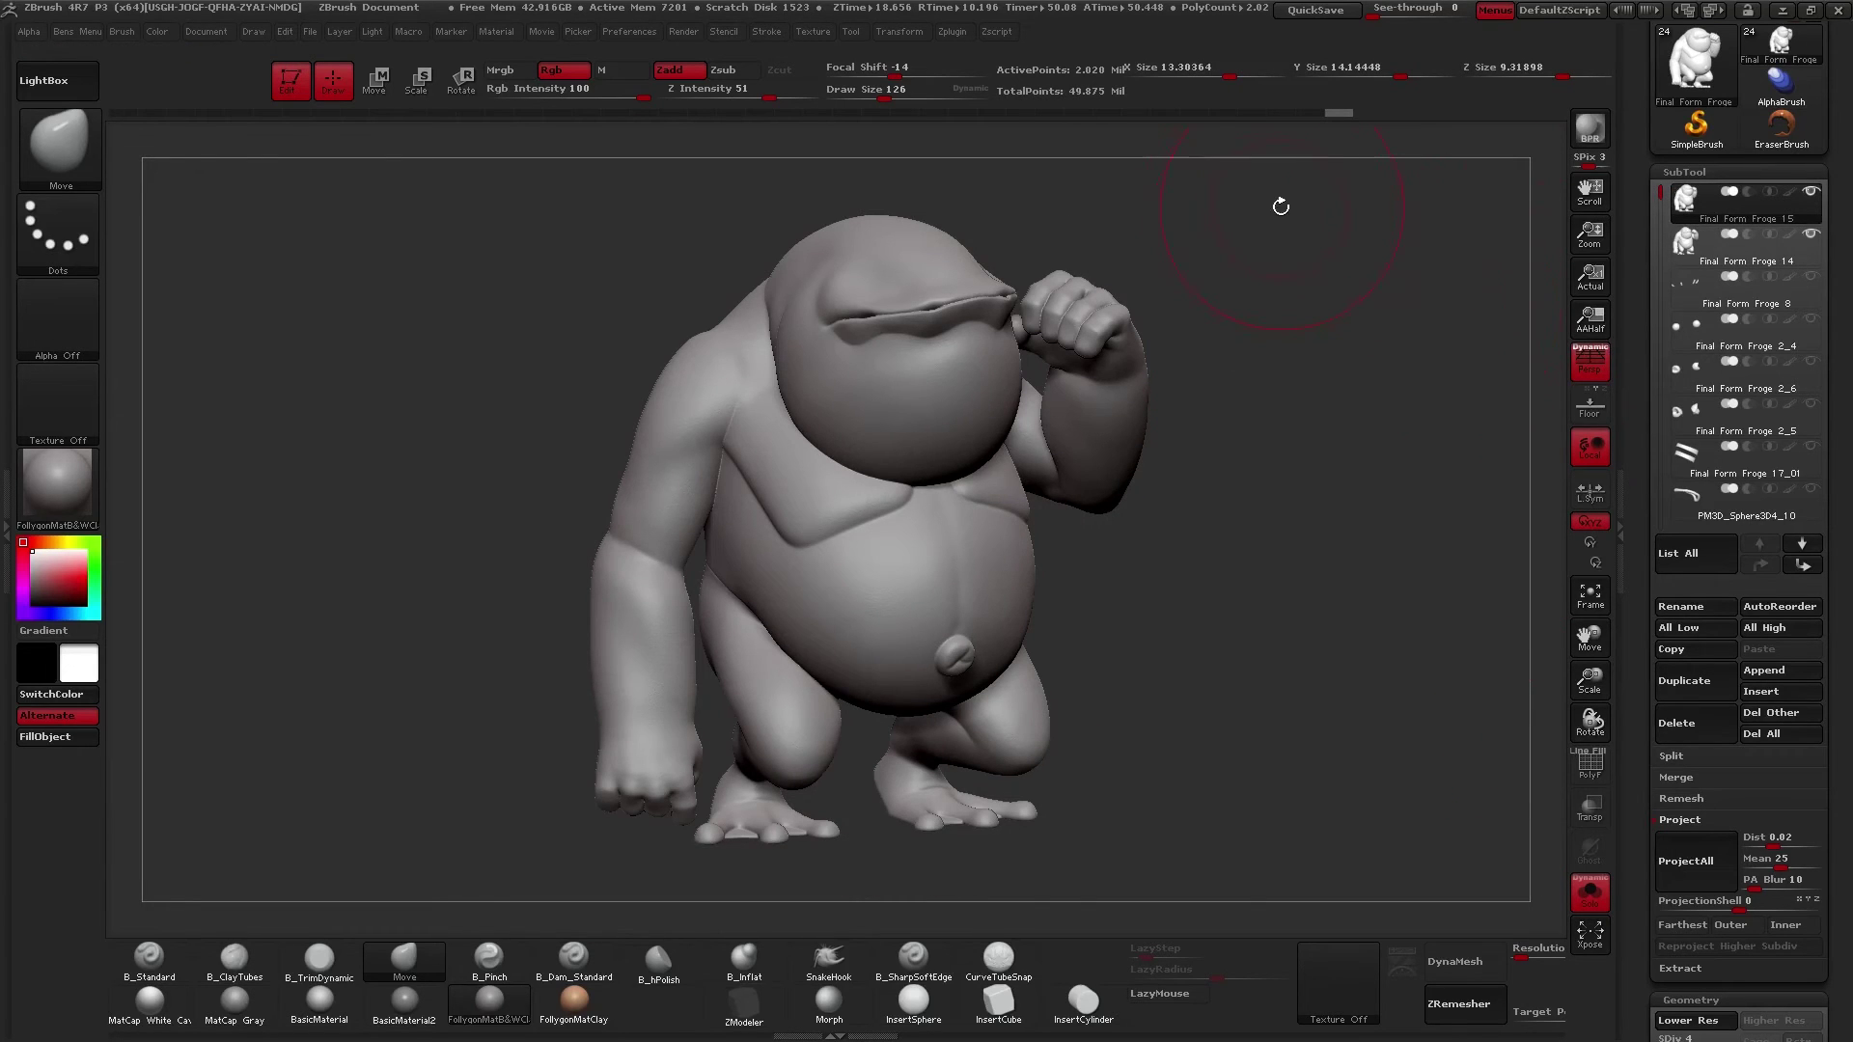
mouse_move(1799, 220)
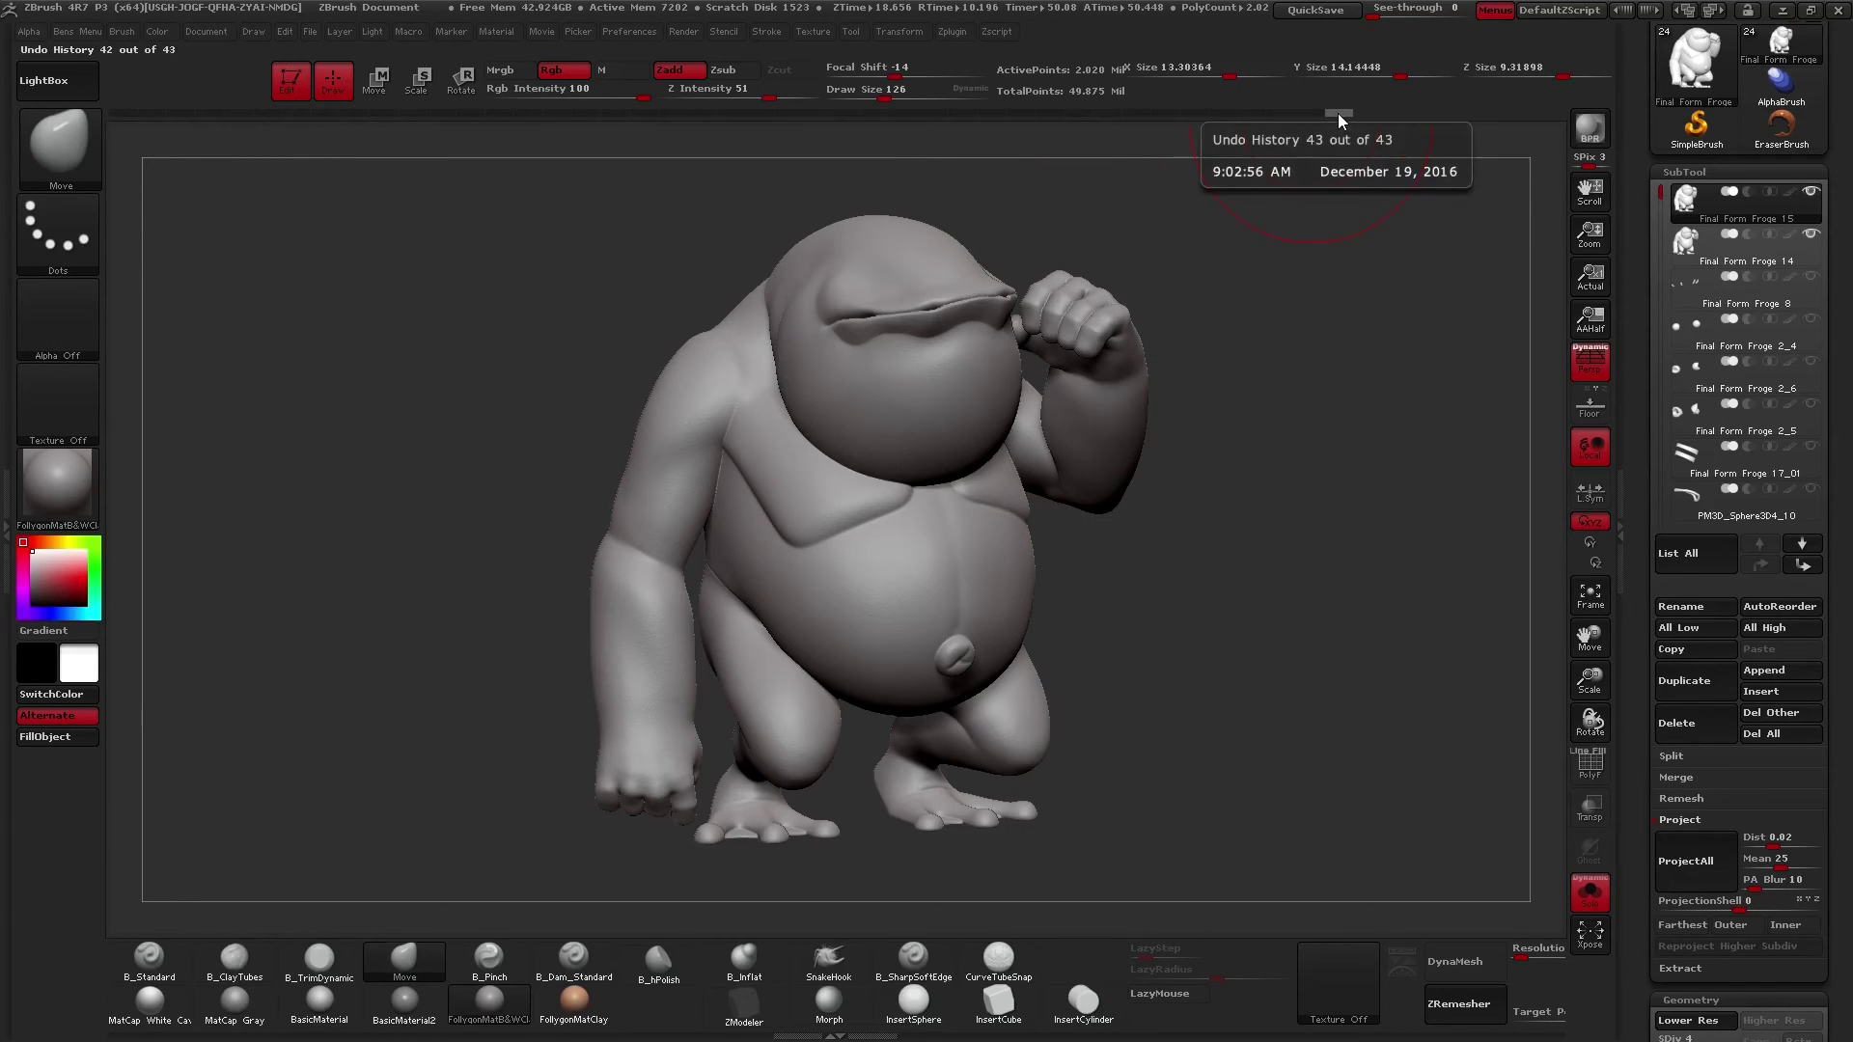
key("shift+f")
left_click_drag(1337, 112, 1386, 107)
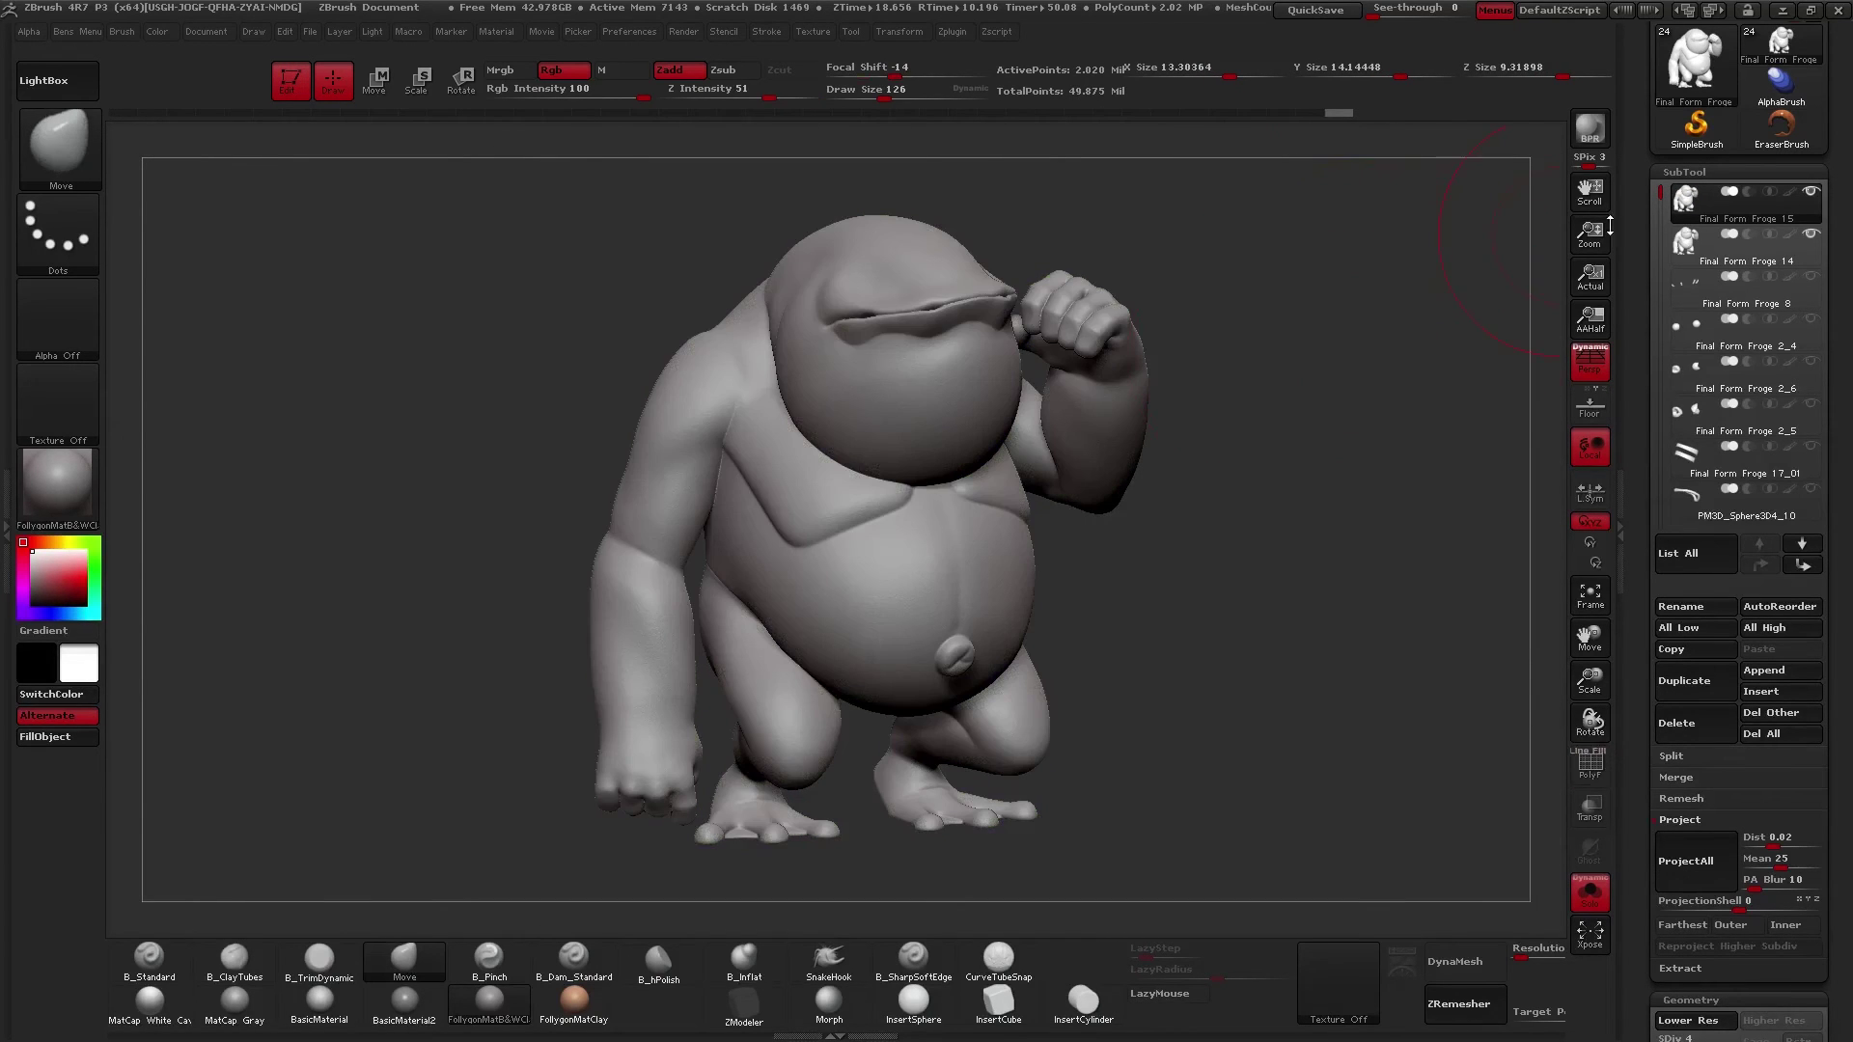
- Delete the original body subtool, Final Form Froge 14, keeping the projected remeshed body
mouse_move(1691, 222)
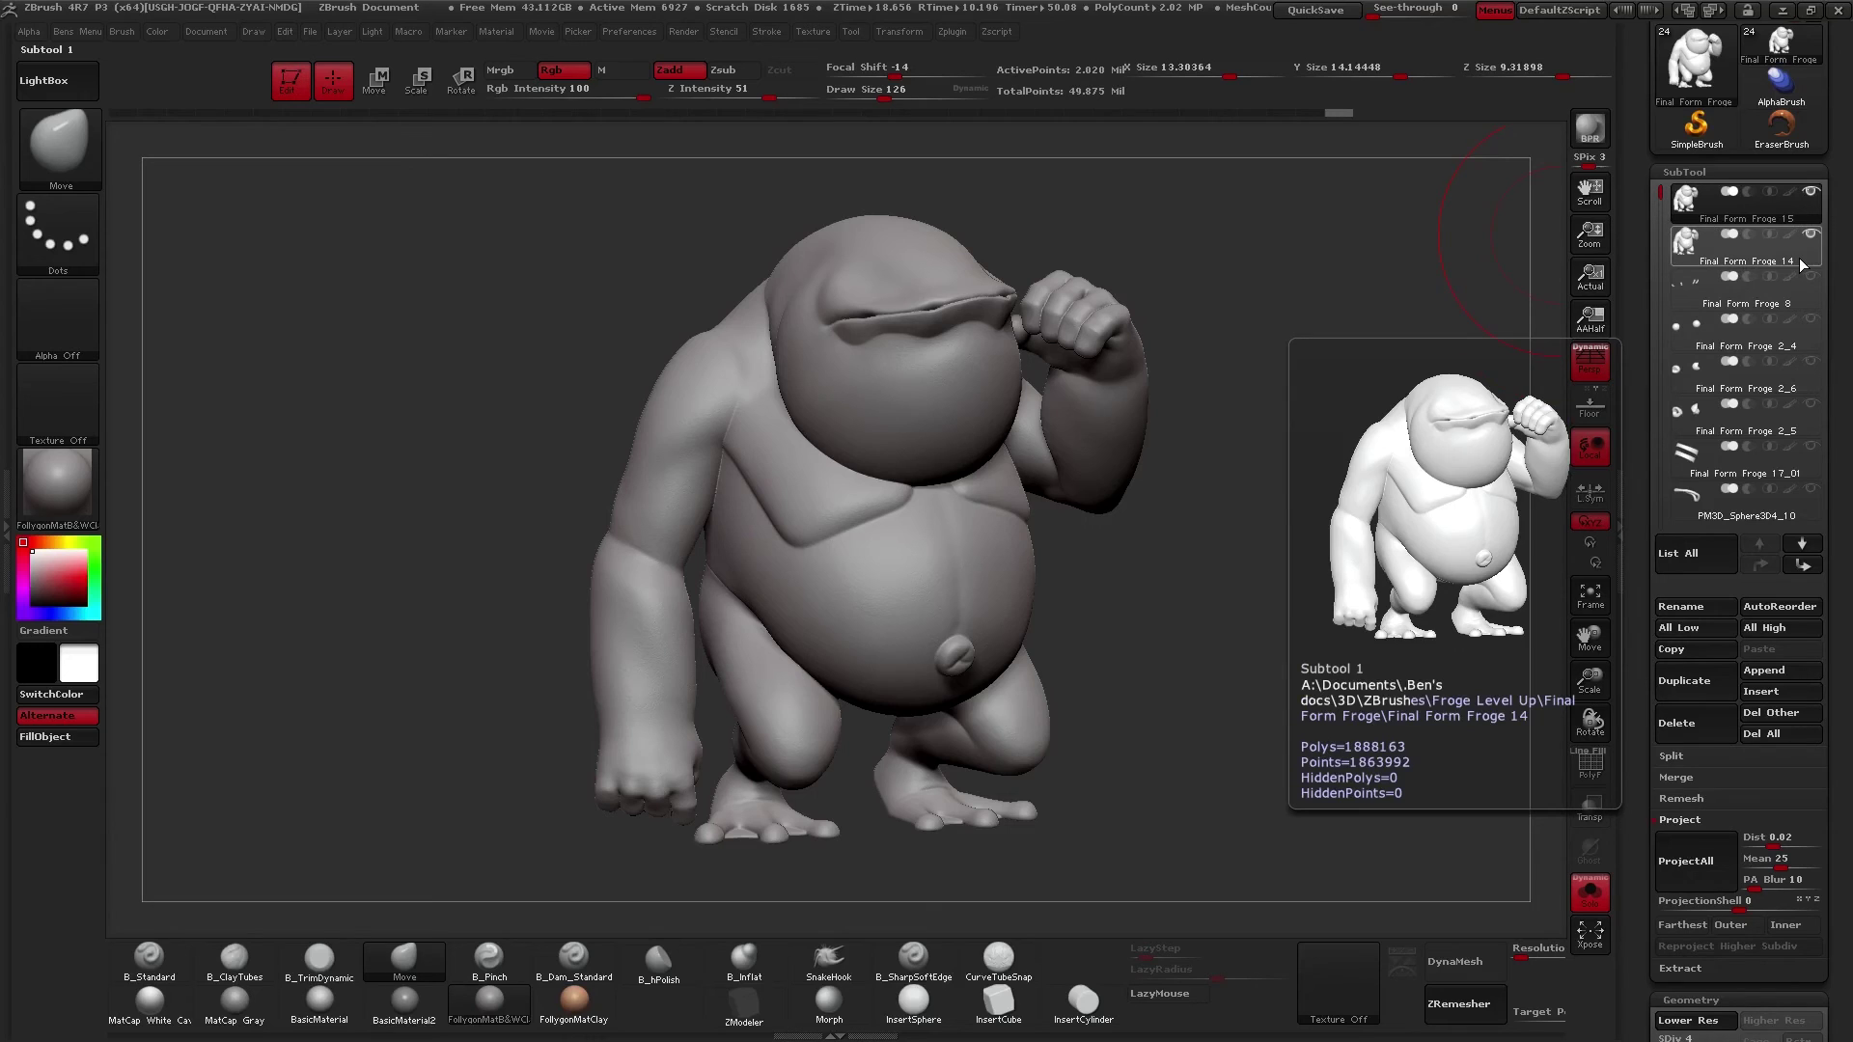
left_click(1695, 256)
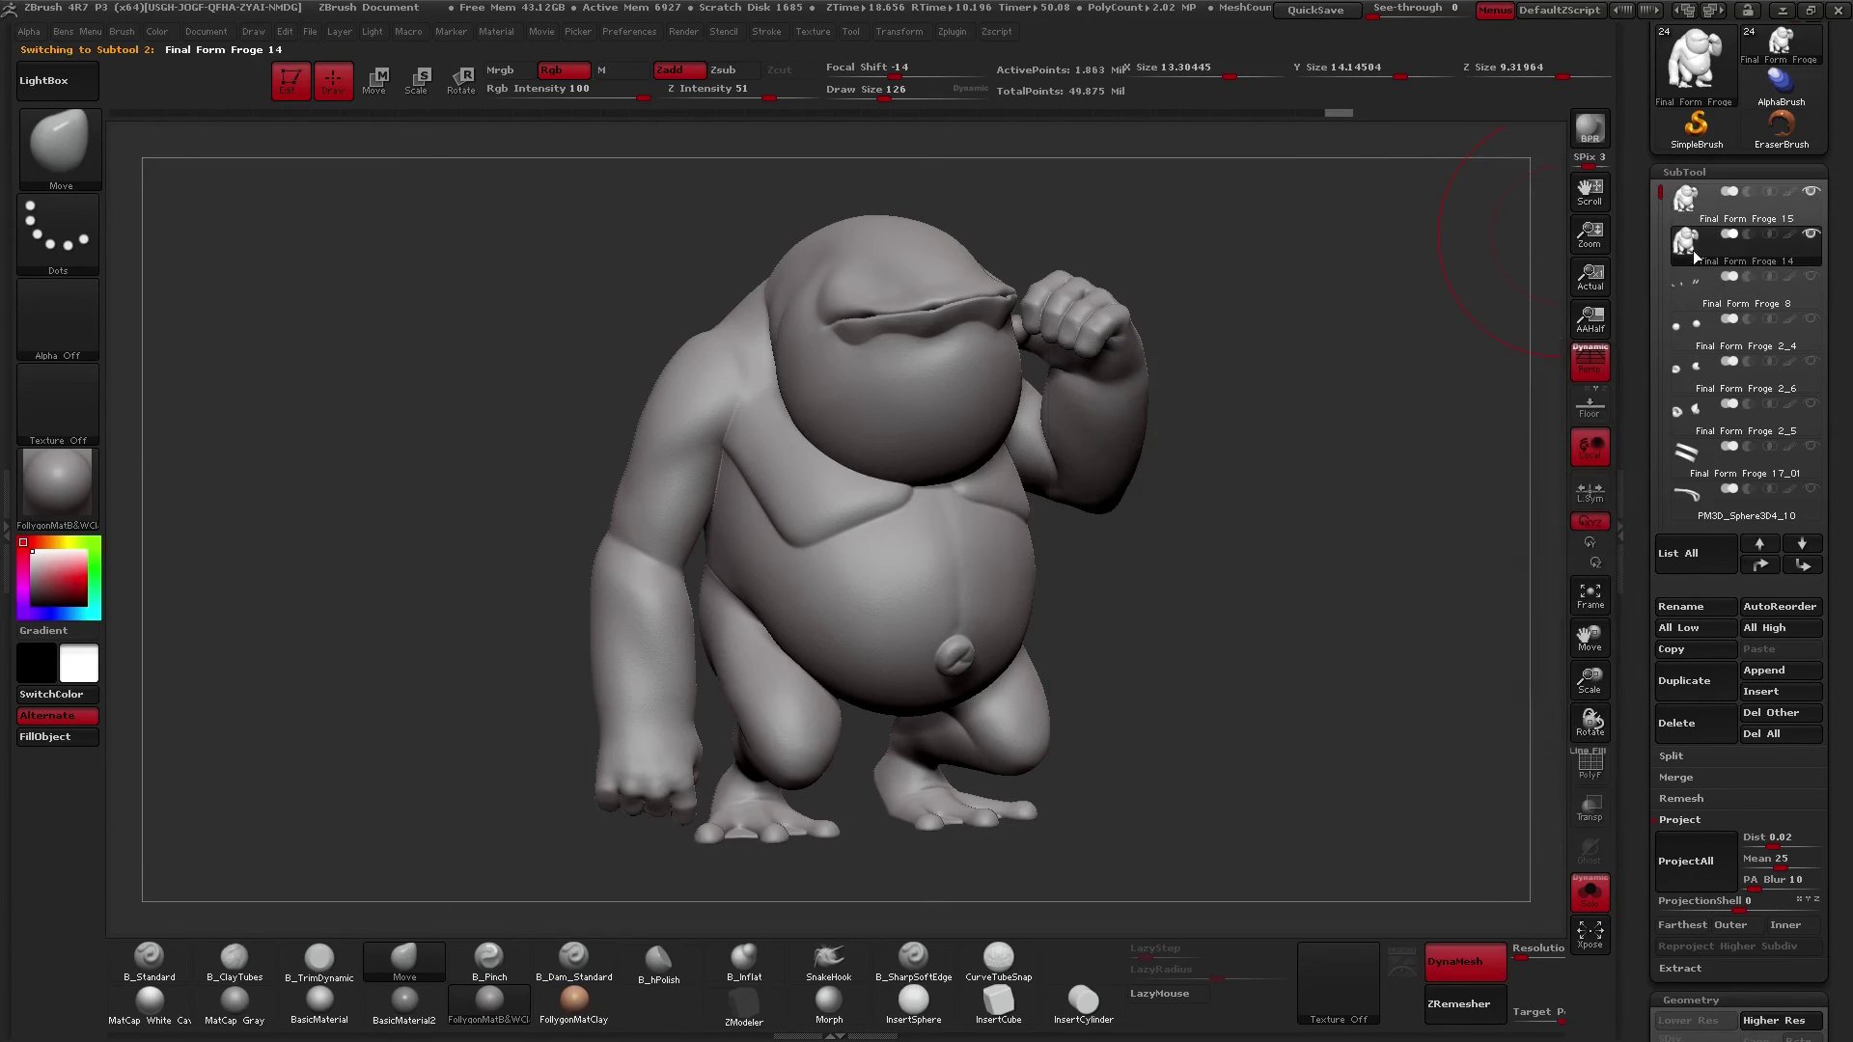
left_click(1695, 681)
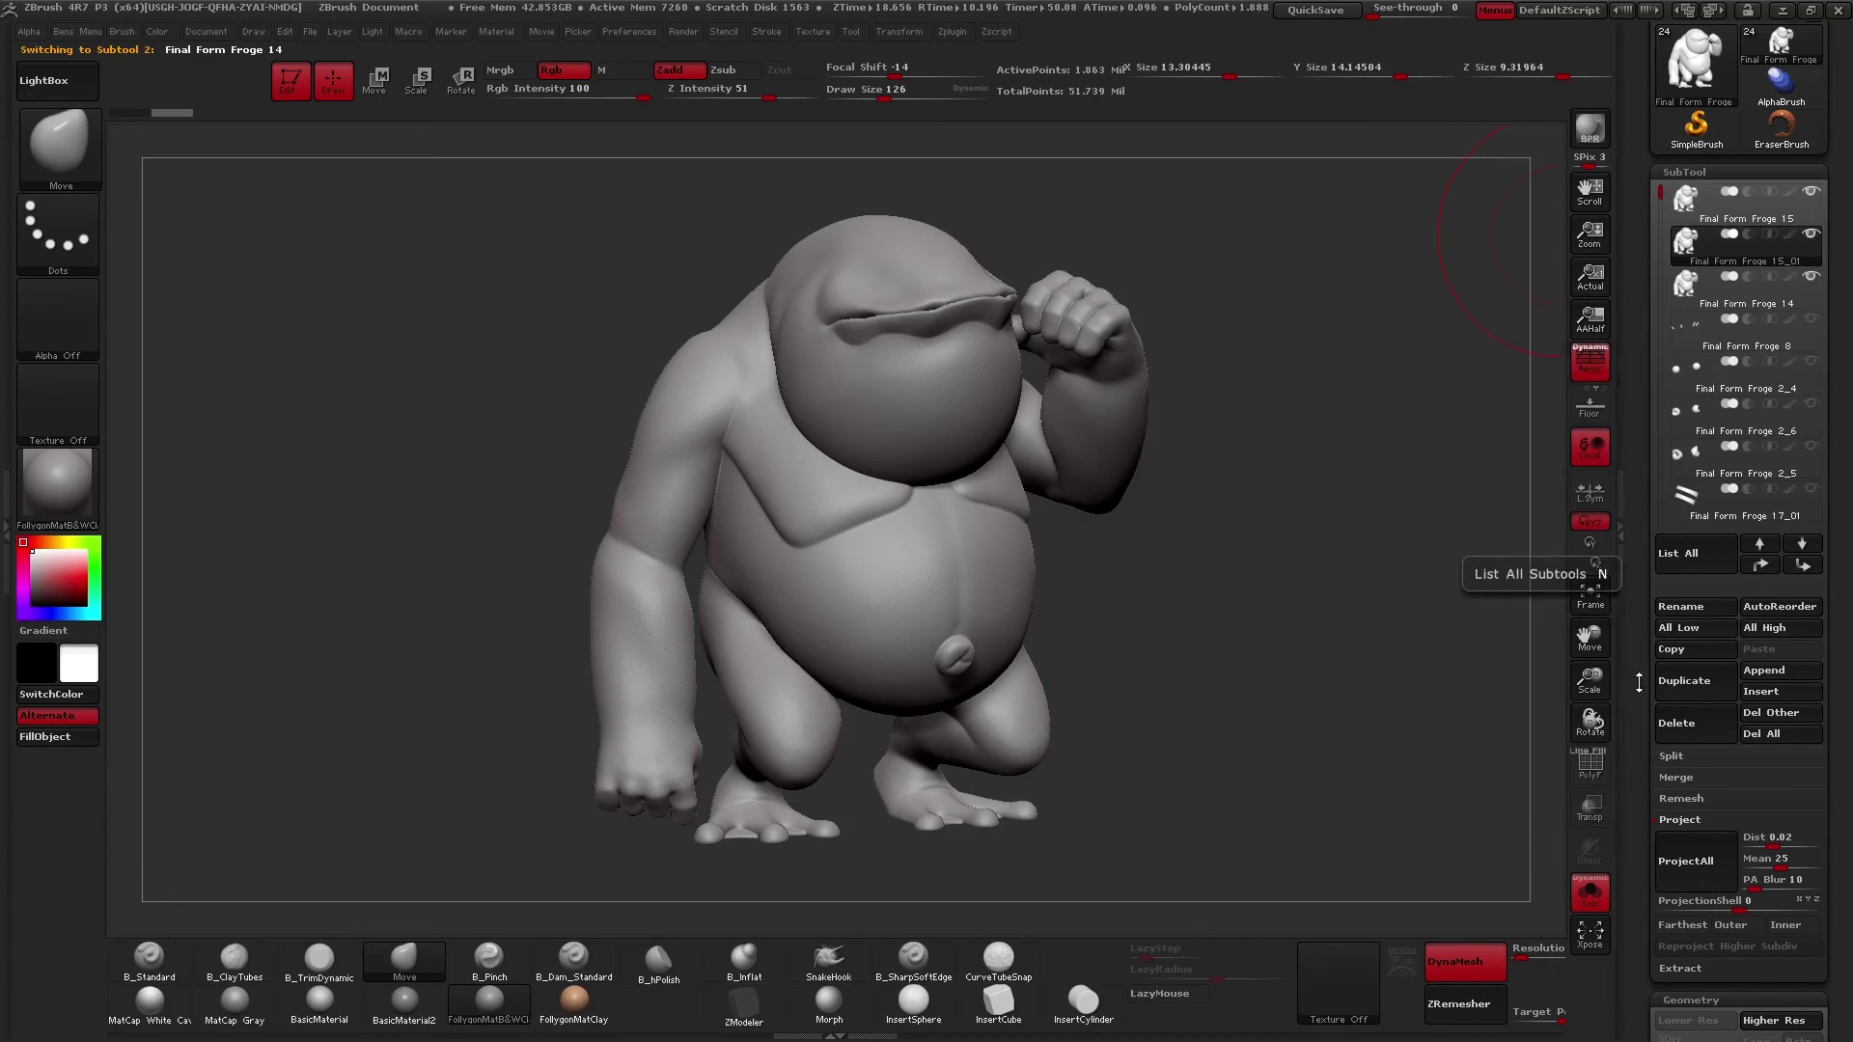
left_click(1679, 740)
left_click(1488, 788)
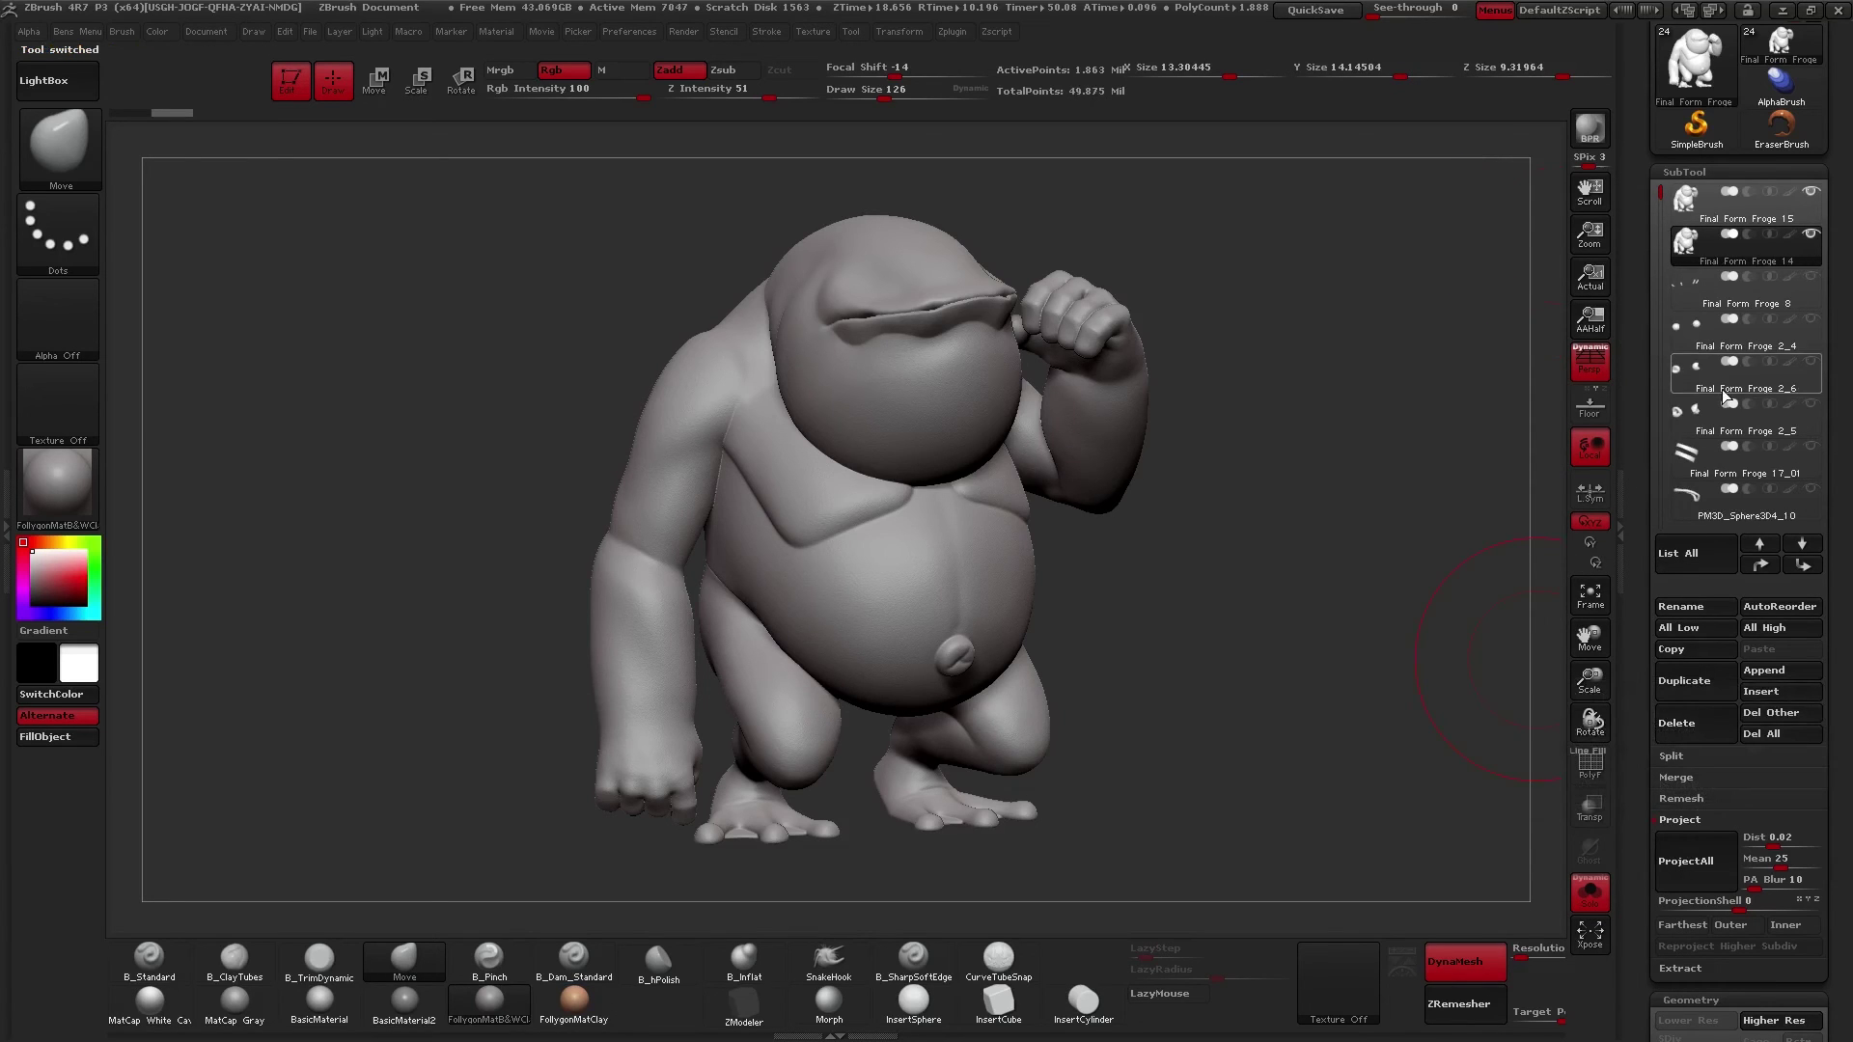
left_click(1679, 724)
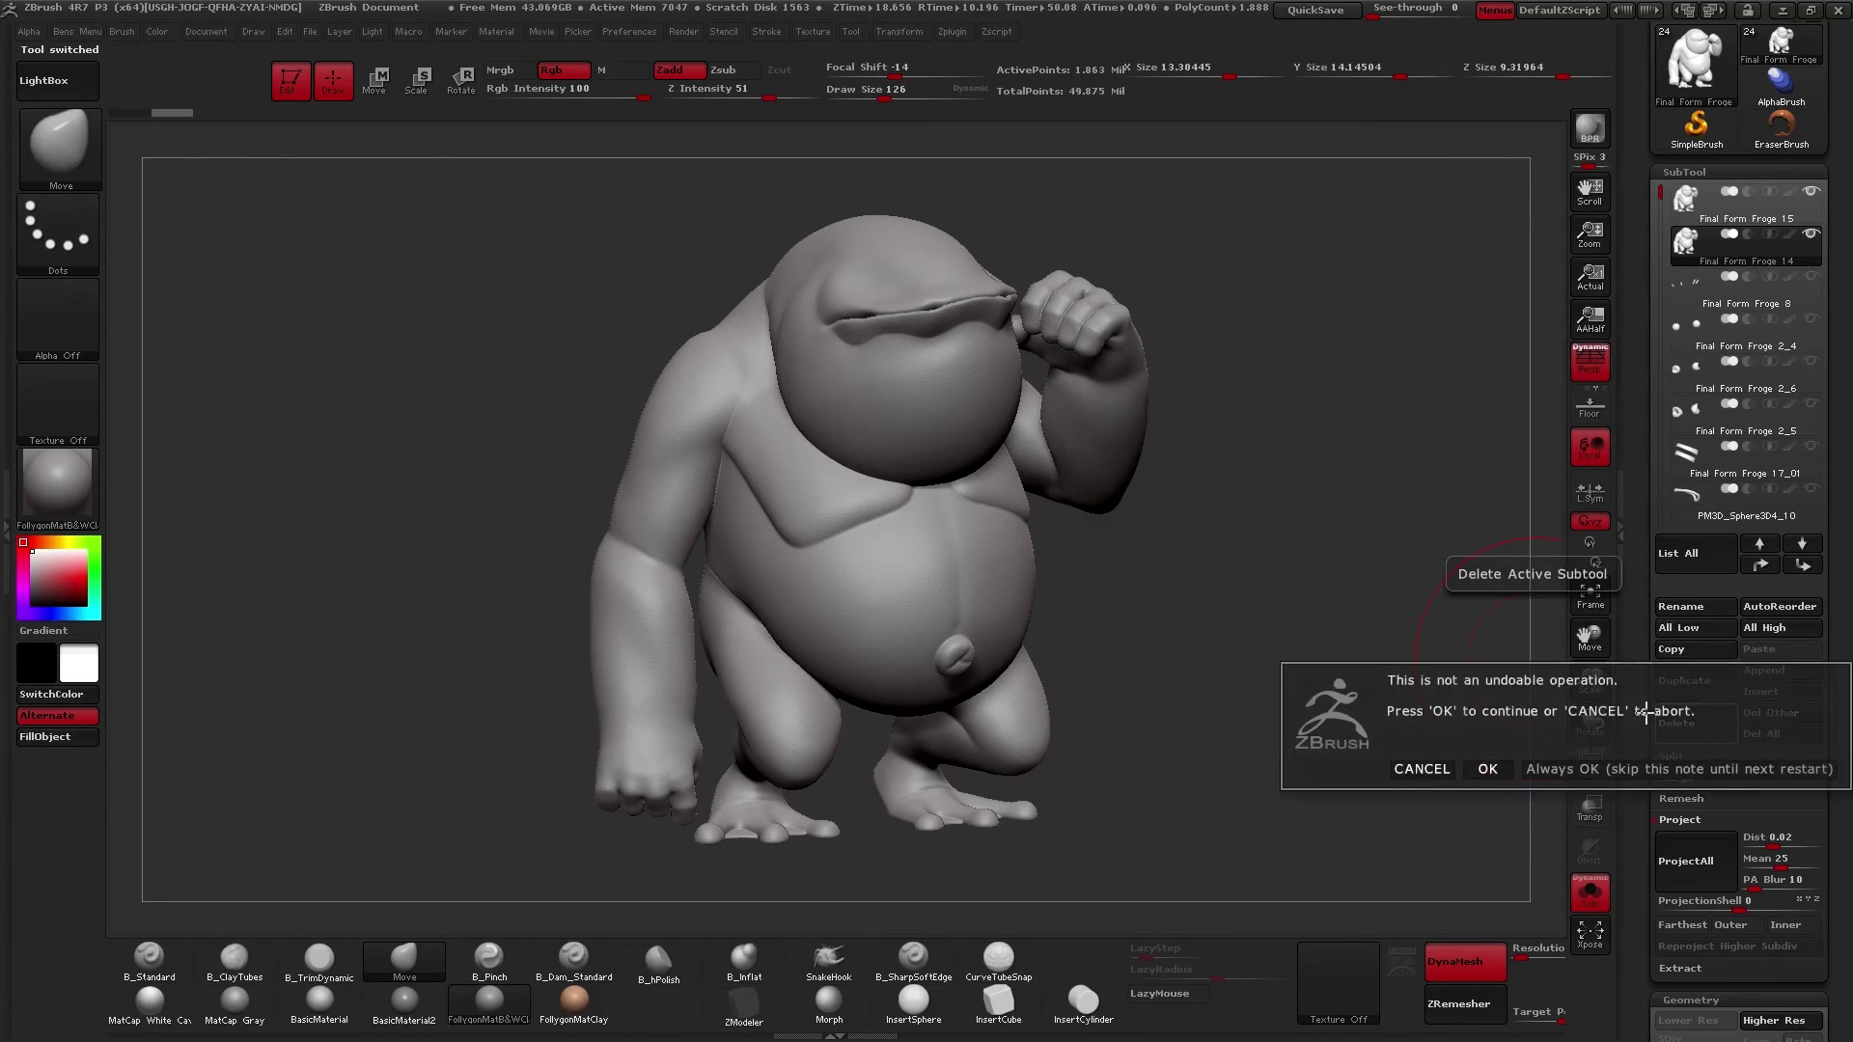
left_click(1491, 769)
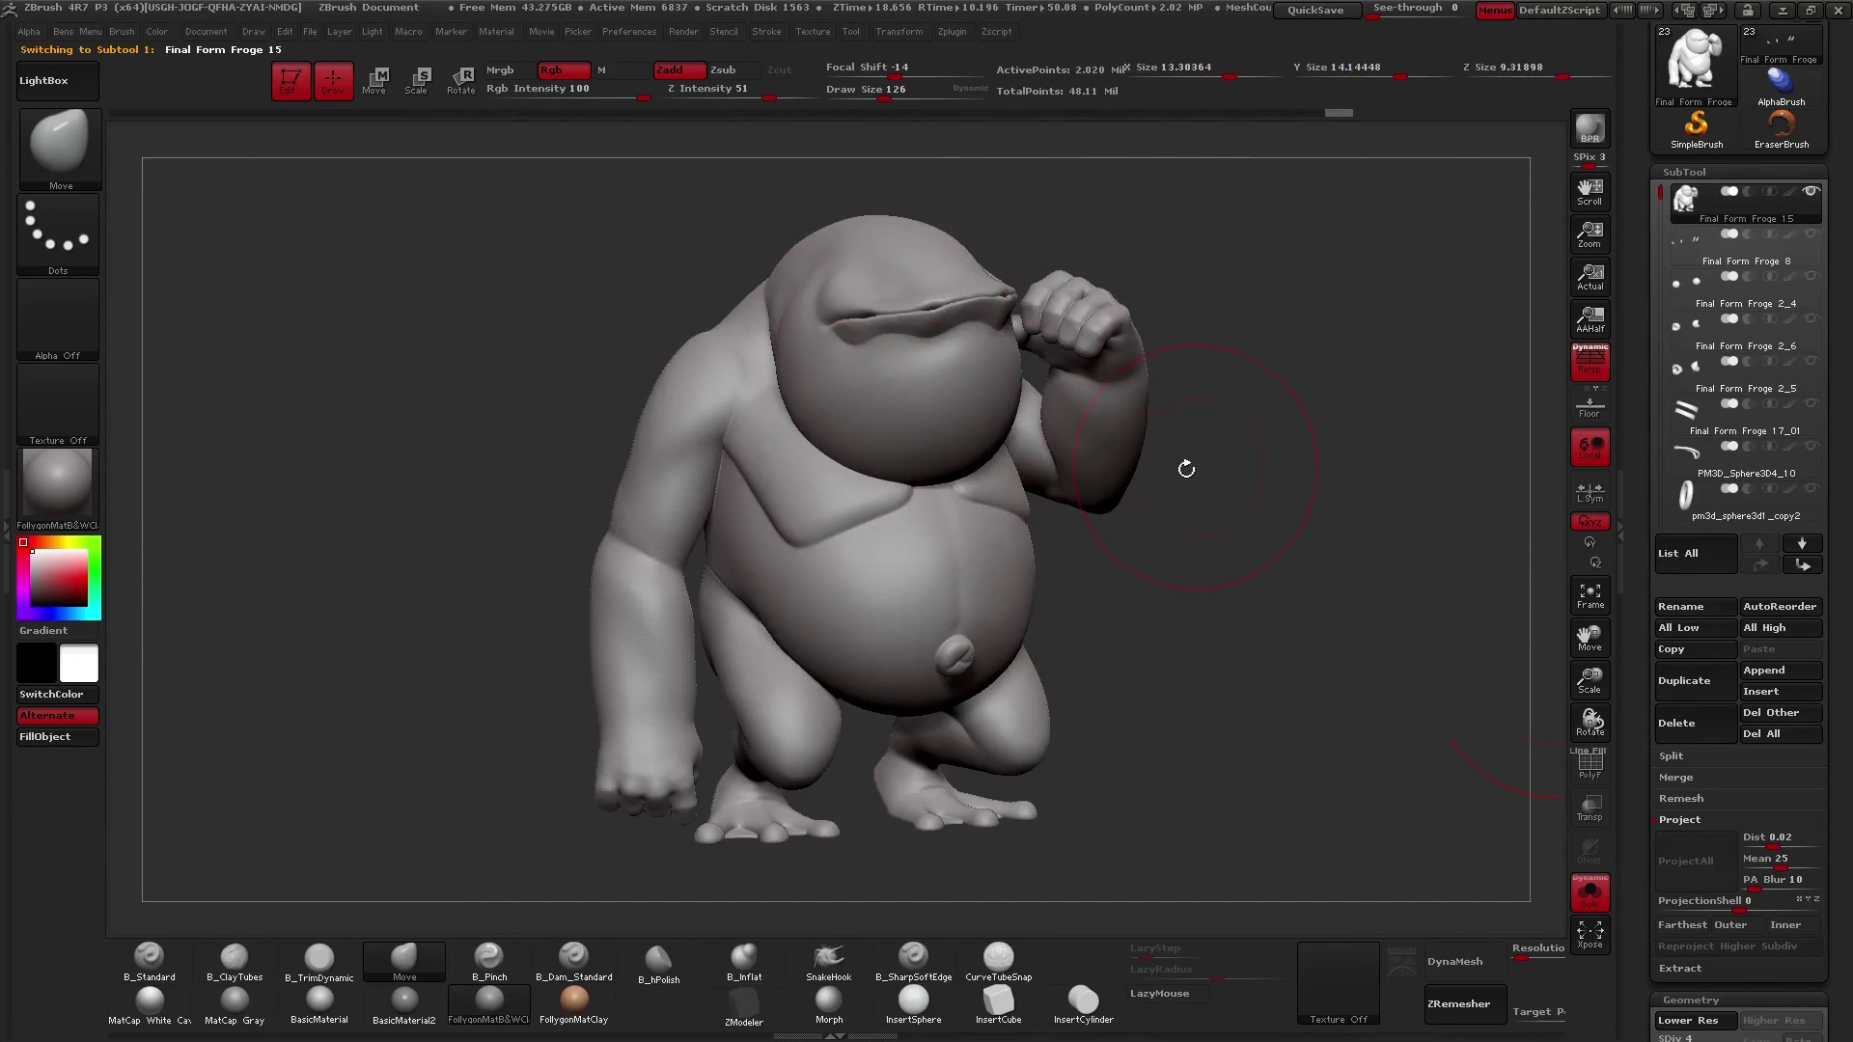
- Try smoothing the crease between the waist and thigh at subdivision level 2 and undo the stroke
mouse_move(914, 532)
right_mouse_down()
mouse_move(1039, 513)
mouse_move(941, 526)
right_mouse_up()
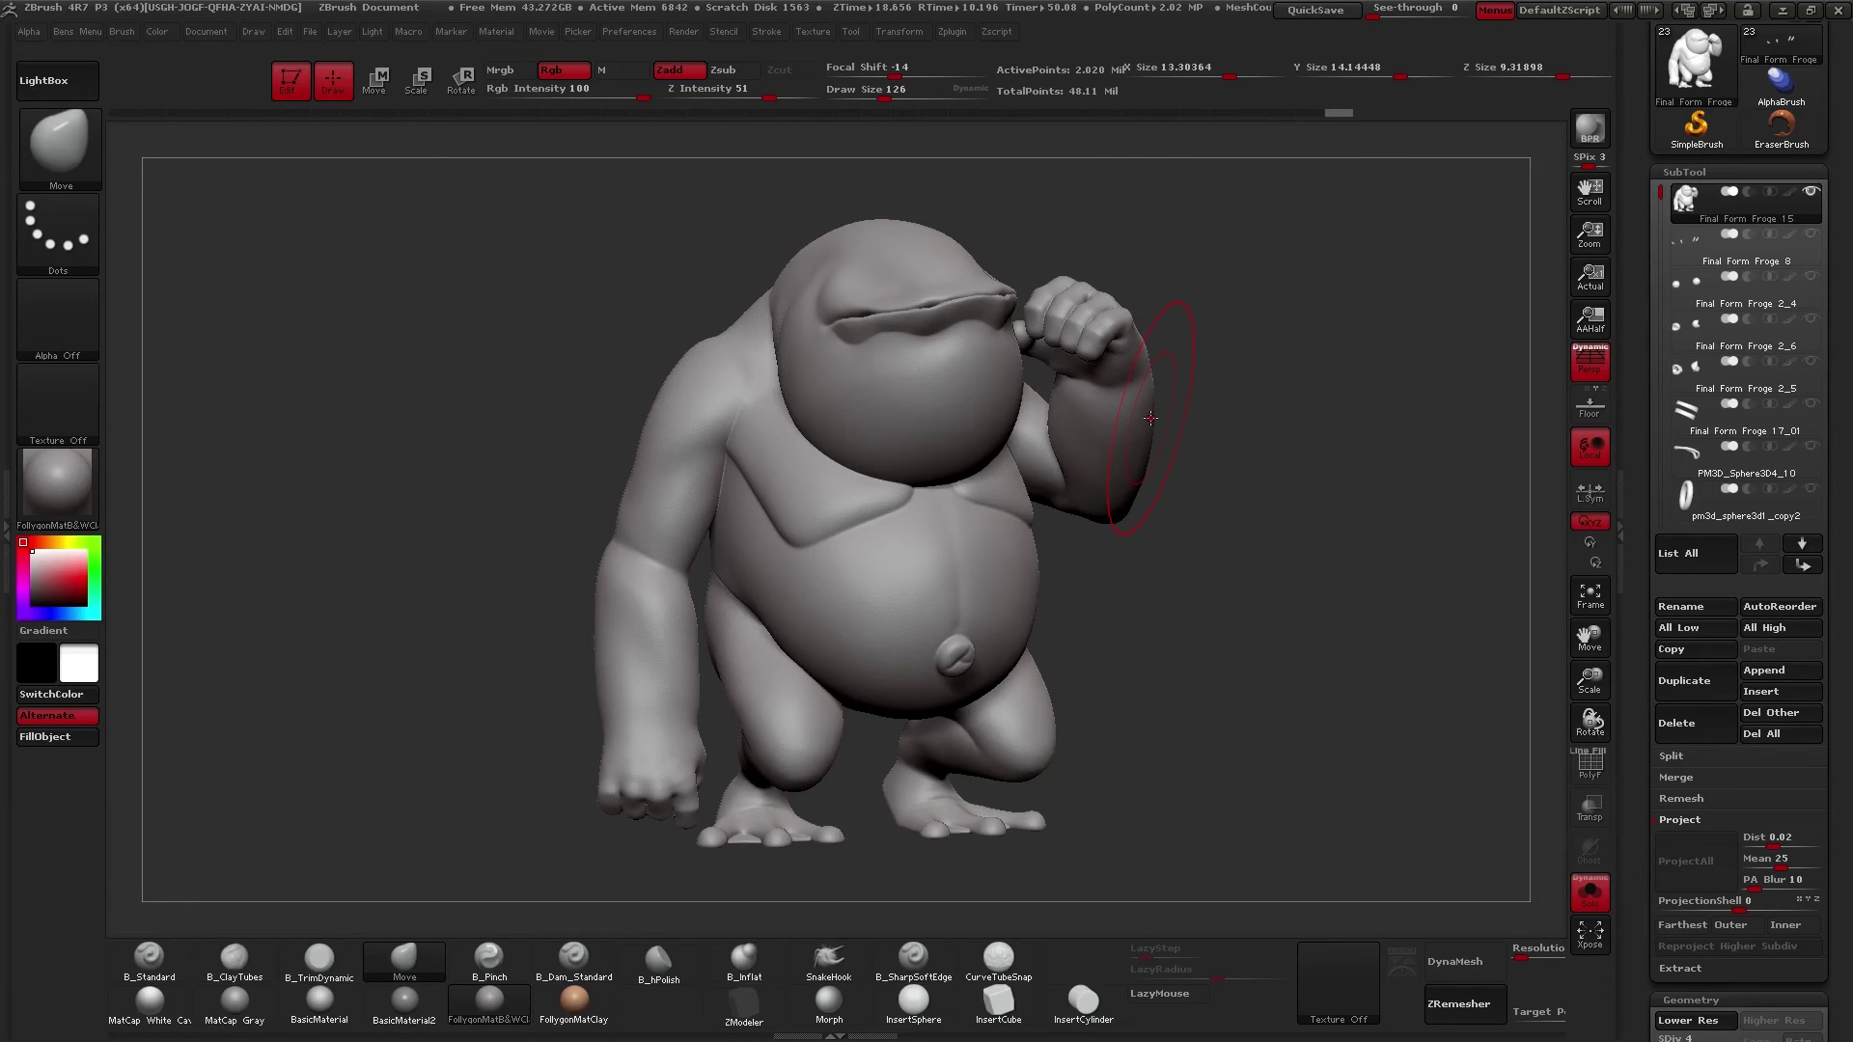
left_click_drag(1071, 646, 981, 632)
mouse_move(981, 632)
right_mouse_down("ctrl")
mouse_move(1046, 715)
mouse_move(981, 640)
right_mouse_up("ctrl")
key("space")
left_click_drag(996, 675, 980, 676)
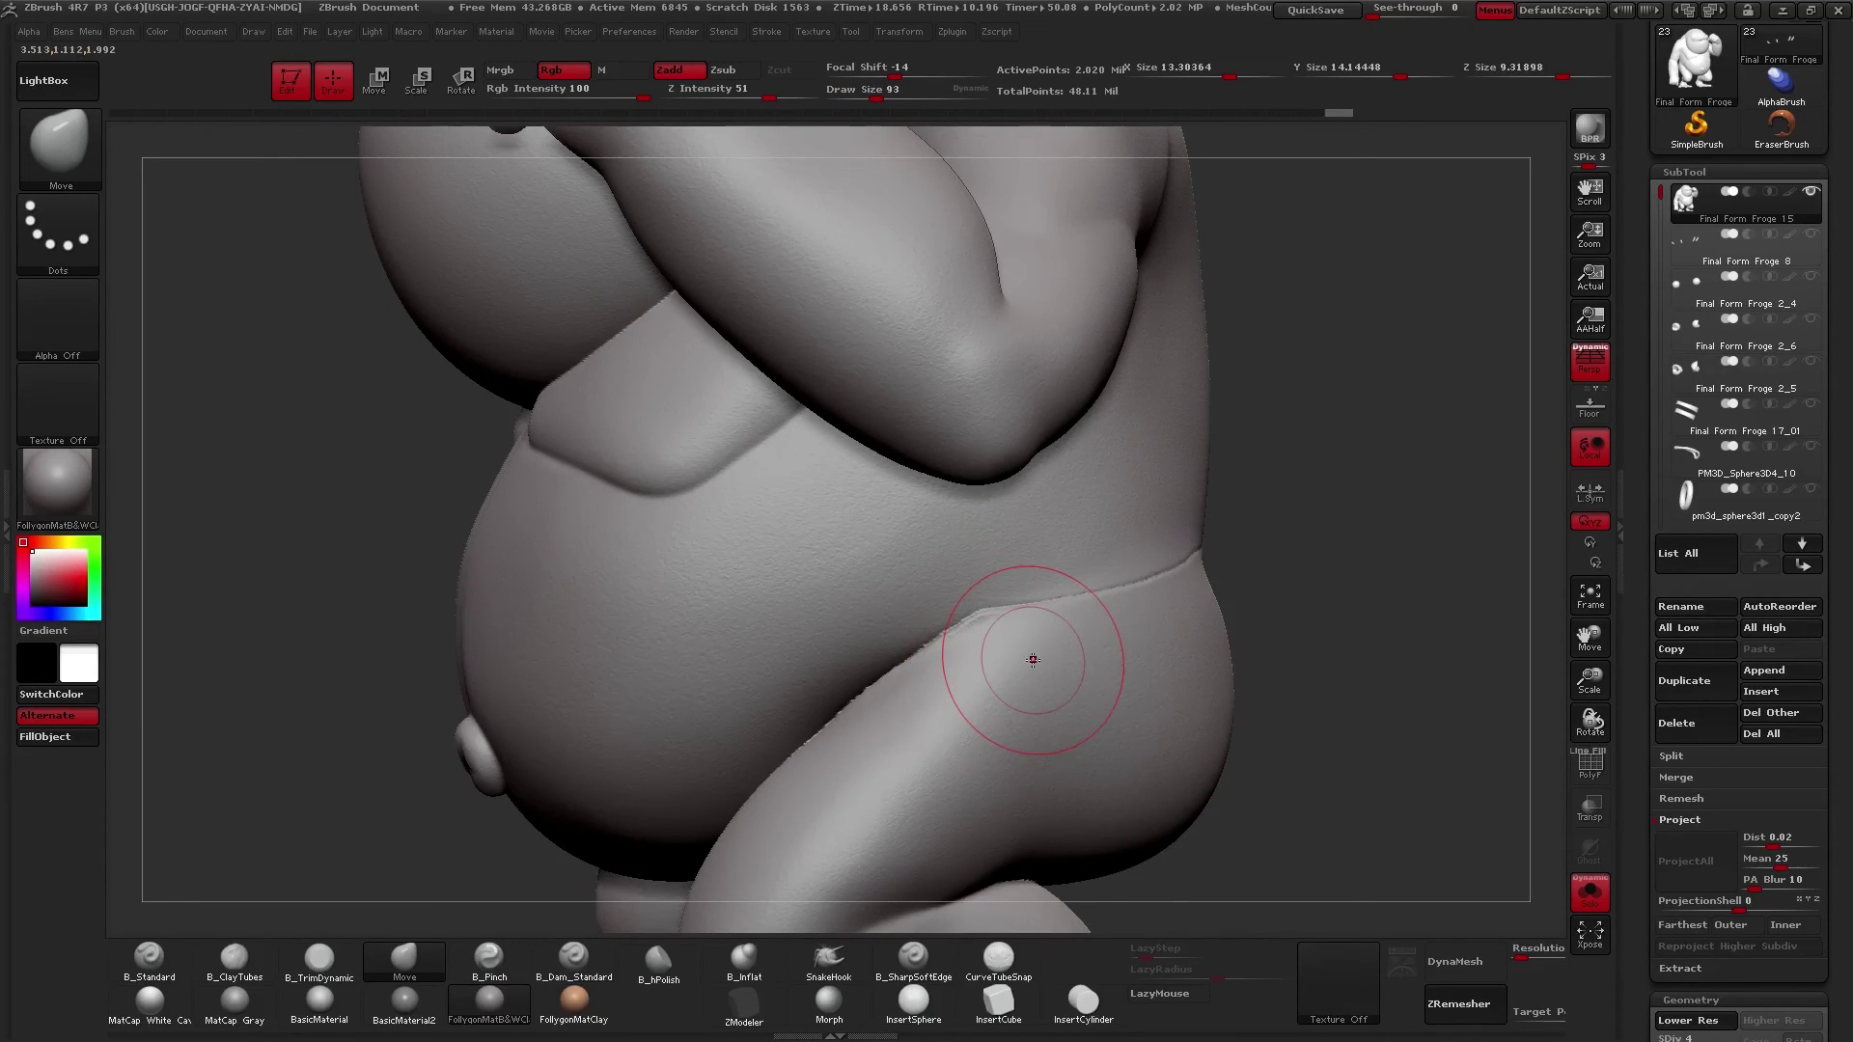
mouse_move(956, 687)
right_mouse_down()
mouse_move(1008, 689)
mouse_move(1010, 720)
mouse_move(922, 675)
right_mouse_up()
key("shift+d")
key("shift+d")
key("shift+d")
key("d")
left_click_drag(920, 675, 942, 643, "shift")
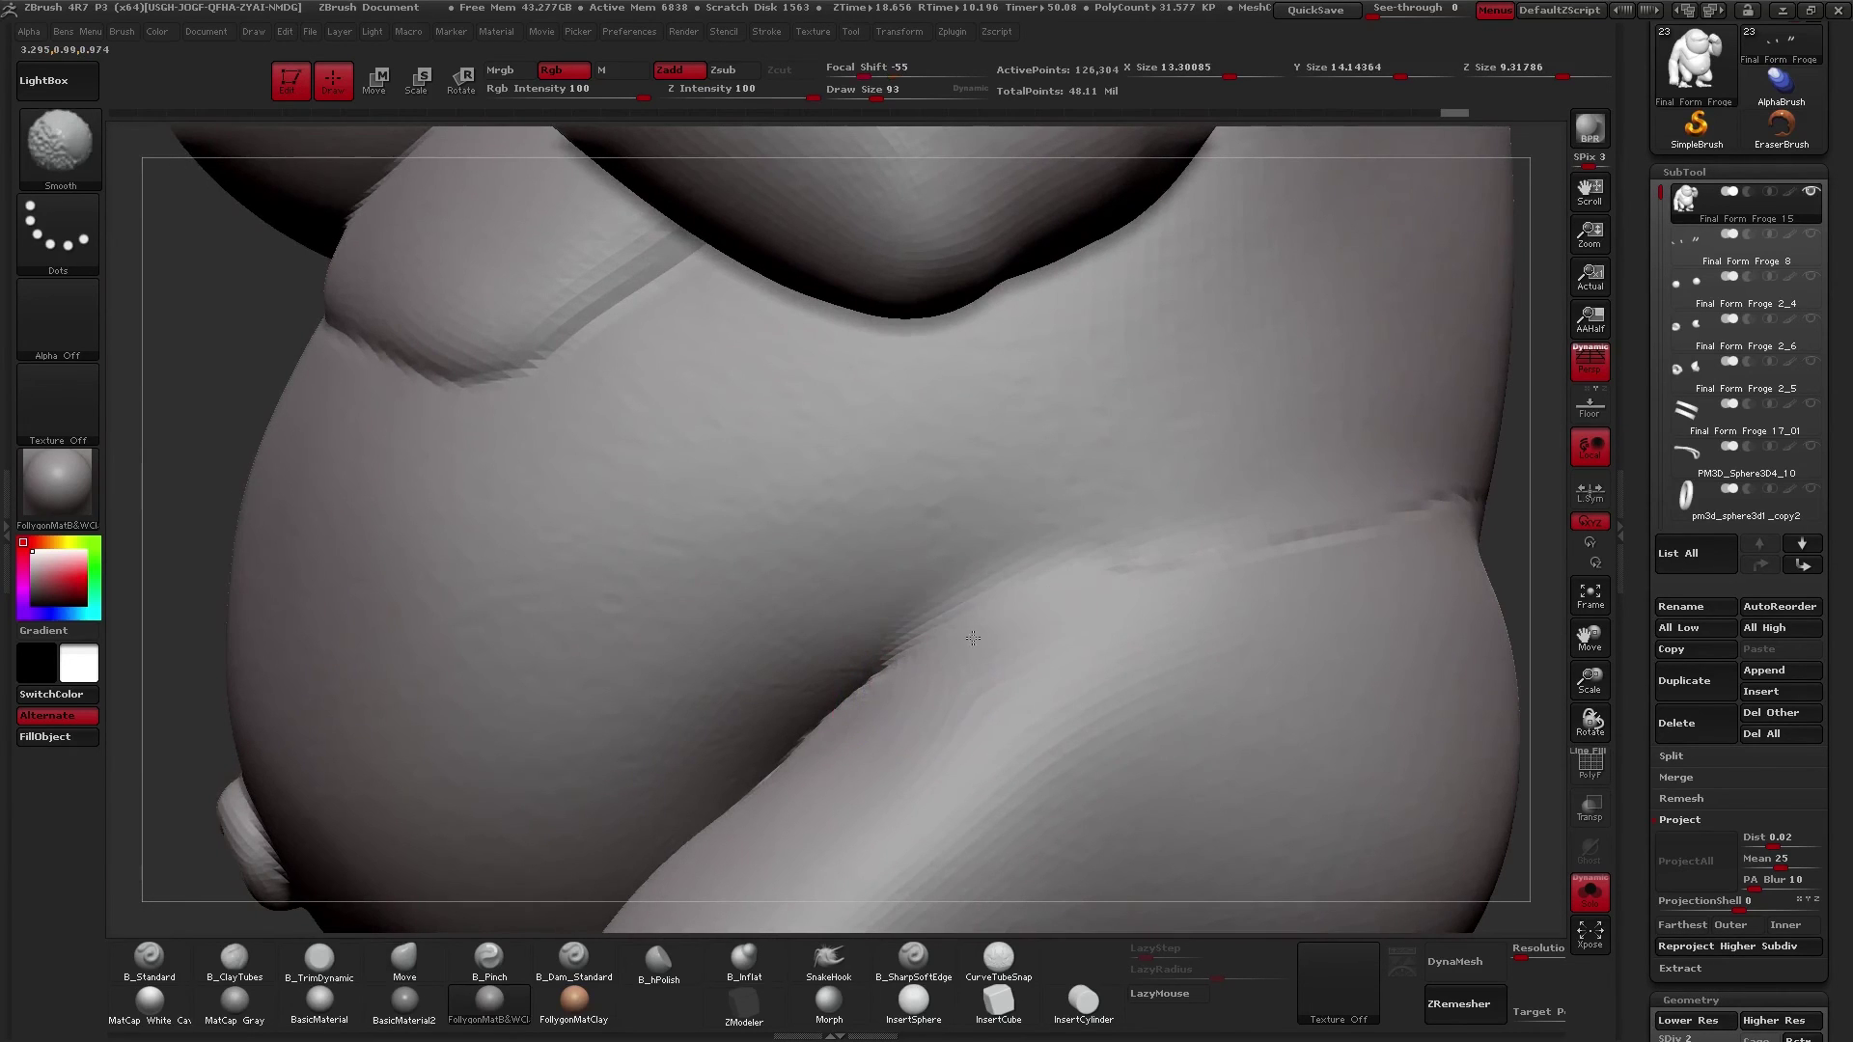
key("ctrl+z")
- Return to subdivision level 4 and start flattening the side hip crease with the B_TrimDynamic brush at draw size 62
right_click_drag(950, 645, 1006, 659)
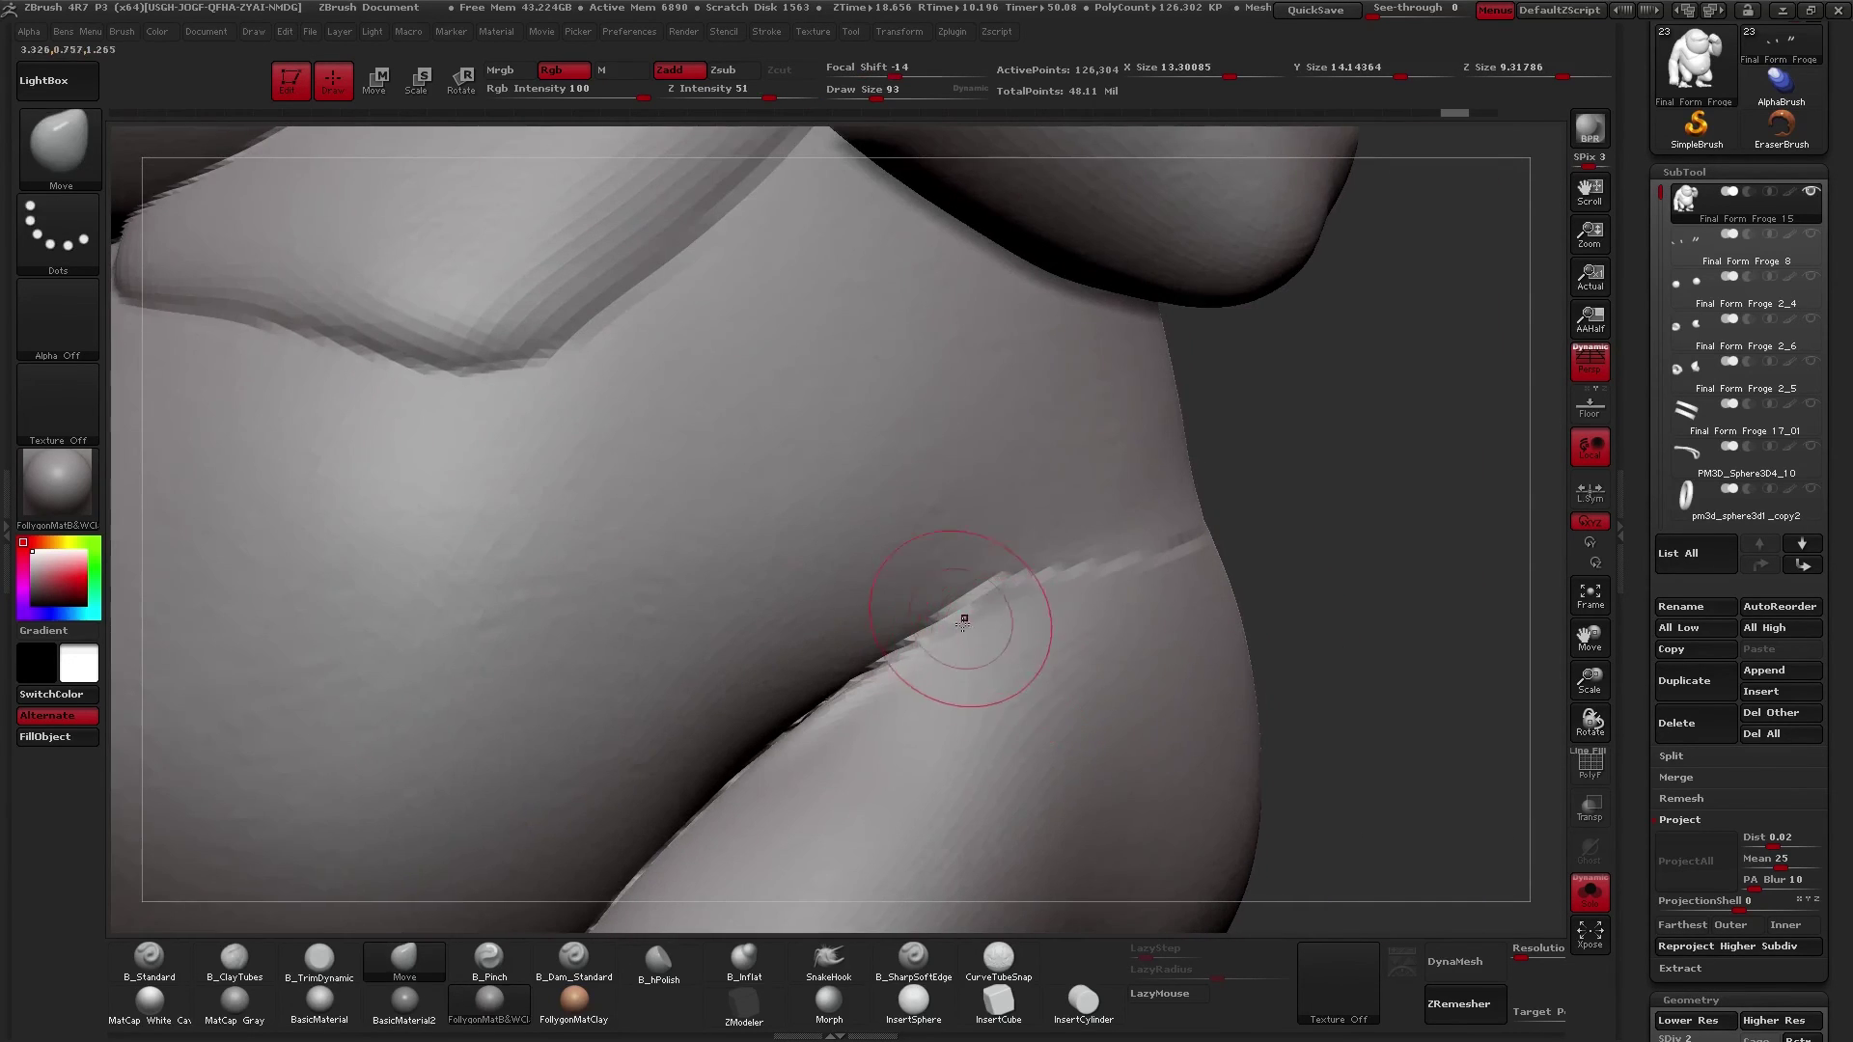
key("3")
key("d")
key("d")
right_click_drag(977, 640, 951, 637)
key("space")
left_click_drag(949, 630, 939, 629)
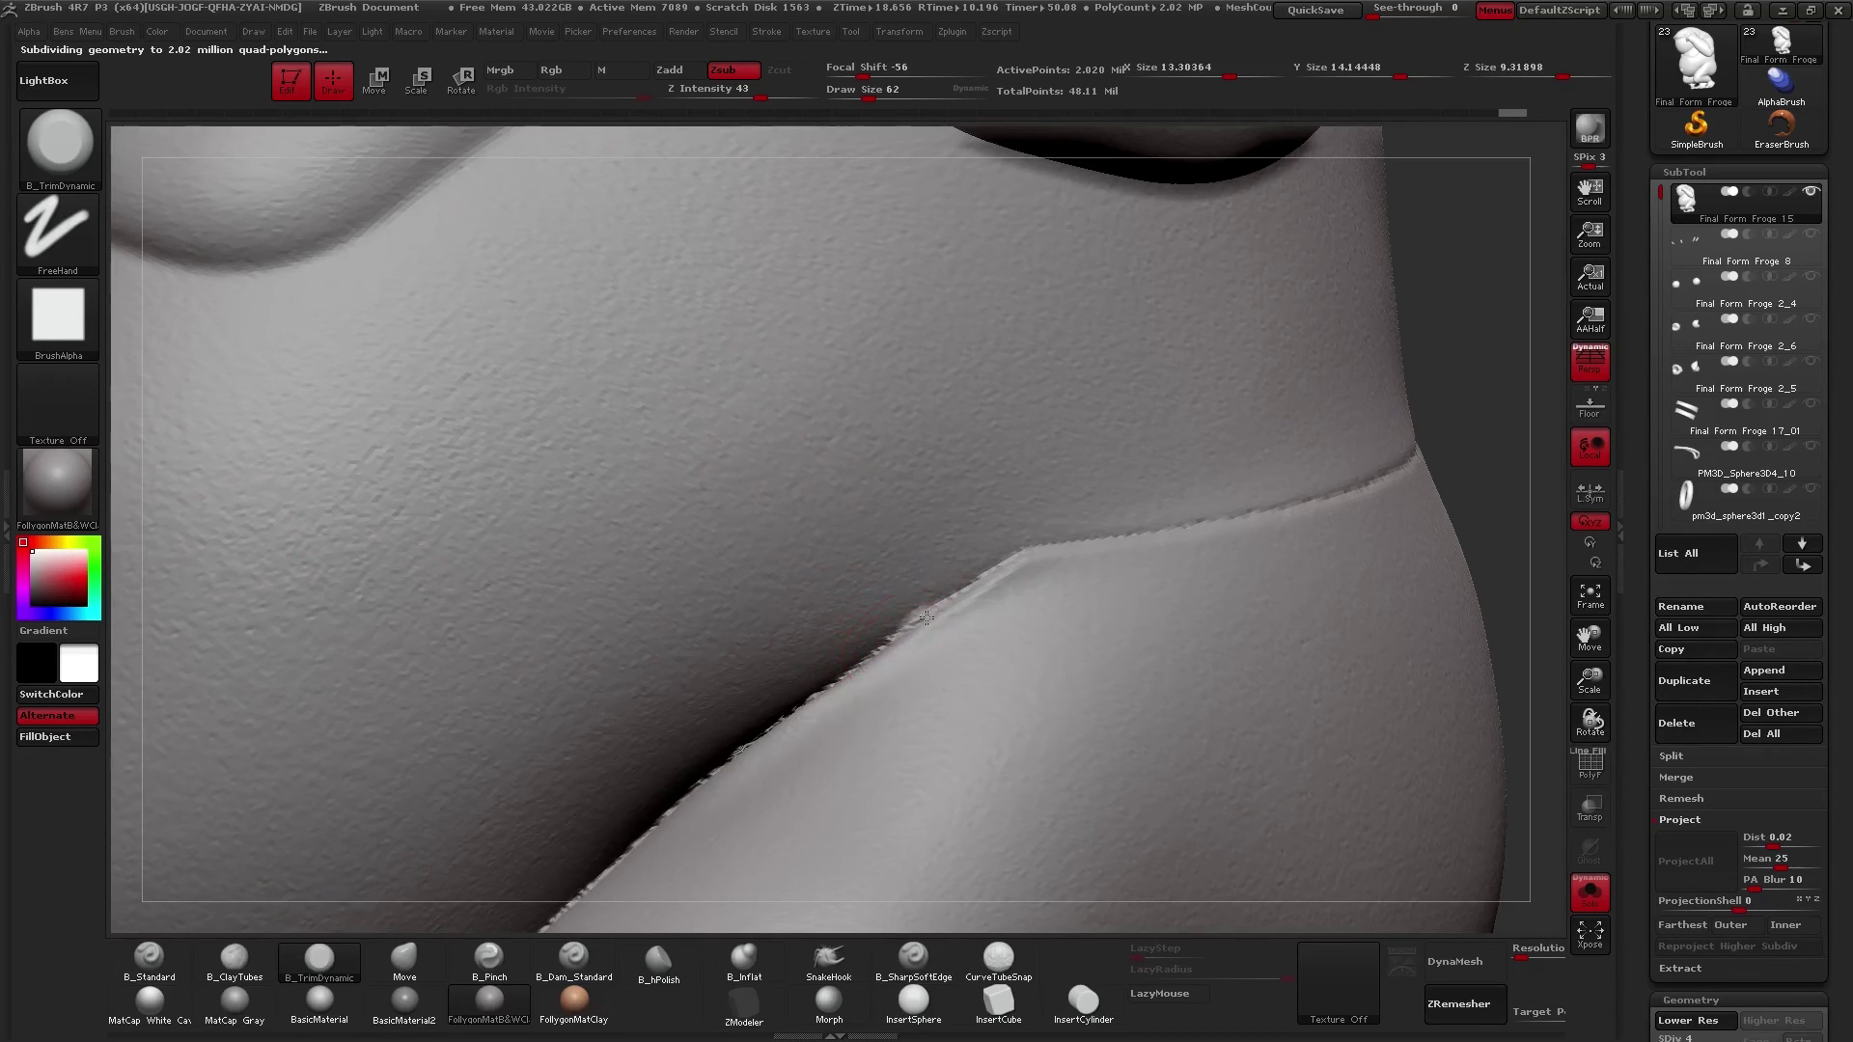
left_click_drag(1131, 543, 1196, 534)
- Enlarge the trim brush and flatten the crease along the top of the hip toward the back
right_click_drag(1187, 546, 1127, 569)
key("space")
left_click_drag(1126, 569, 1303, 507)
right_click_drag(1337, 529, 1008, 632, "alt")
left_click_drag(947, 621, 1220, 538)
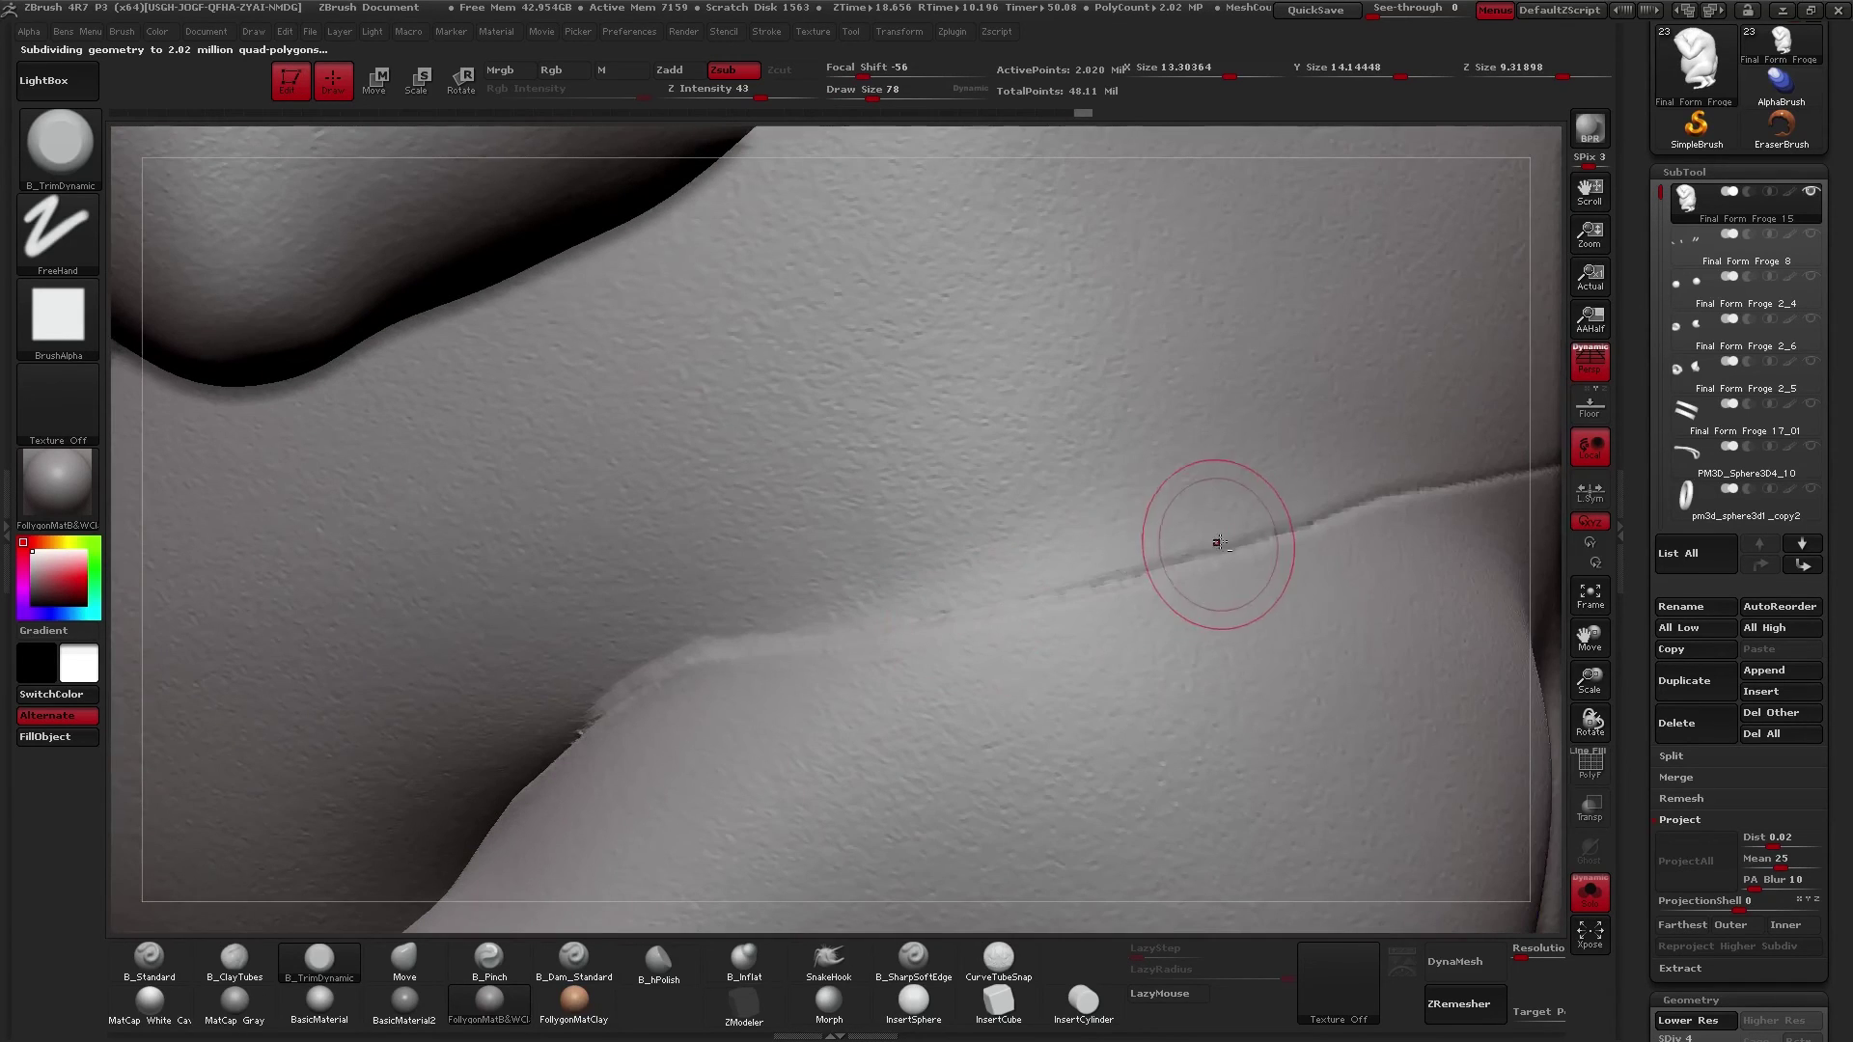
mouse_move(1404, 487)
left_mouse_down()
mouse_move(1002, 627)
mouse_move(1399, 506)
left_mouse_up()
- Flatten the crease across the lower back above the buttocks with B_TrimDynamic
right_click_drag(1109, 619, 772, 703, "alt")
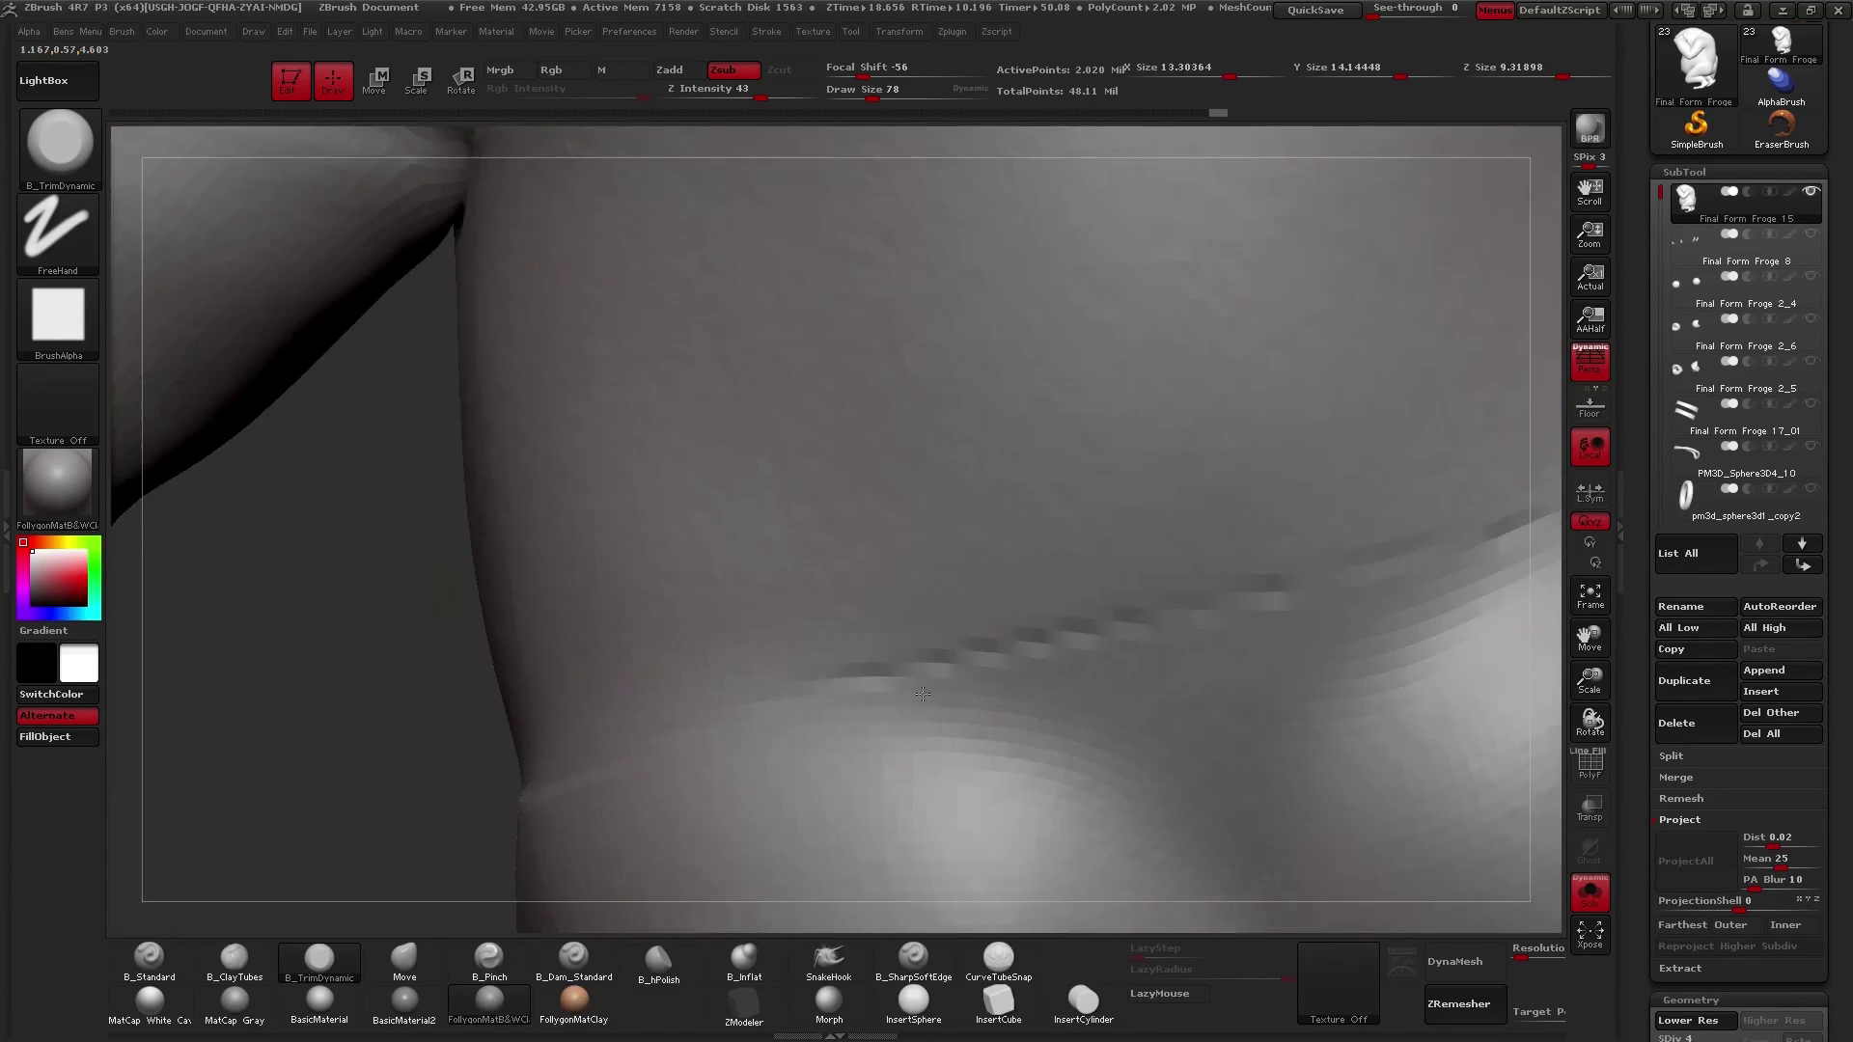
left_click_drag(761, 712, 881, 668)
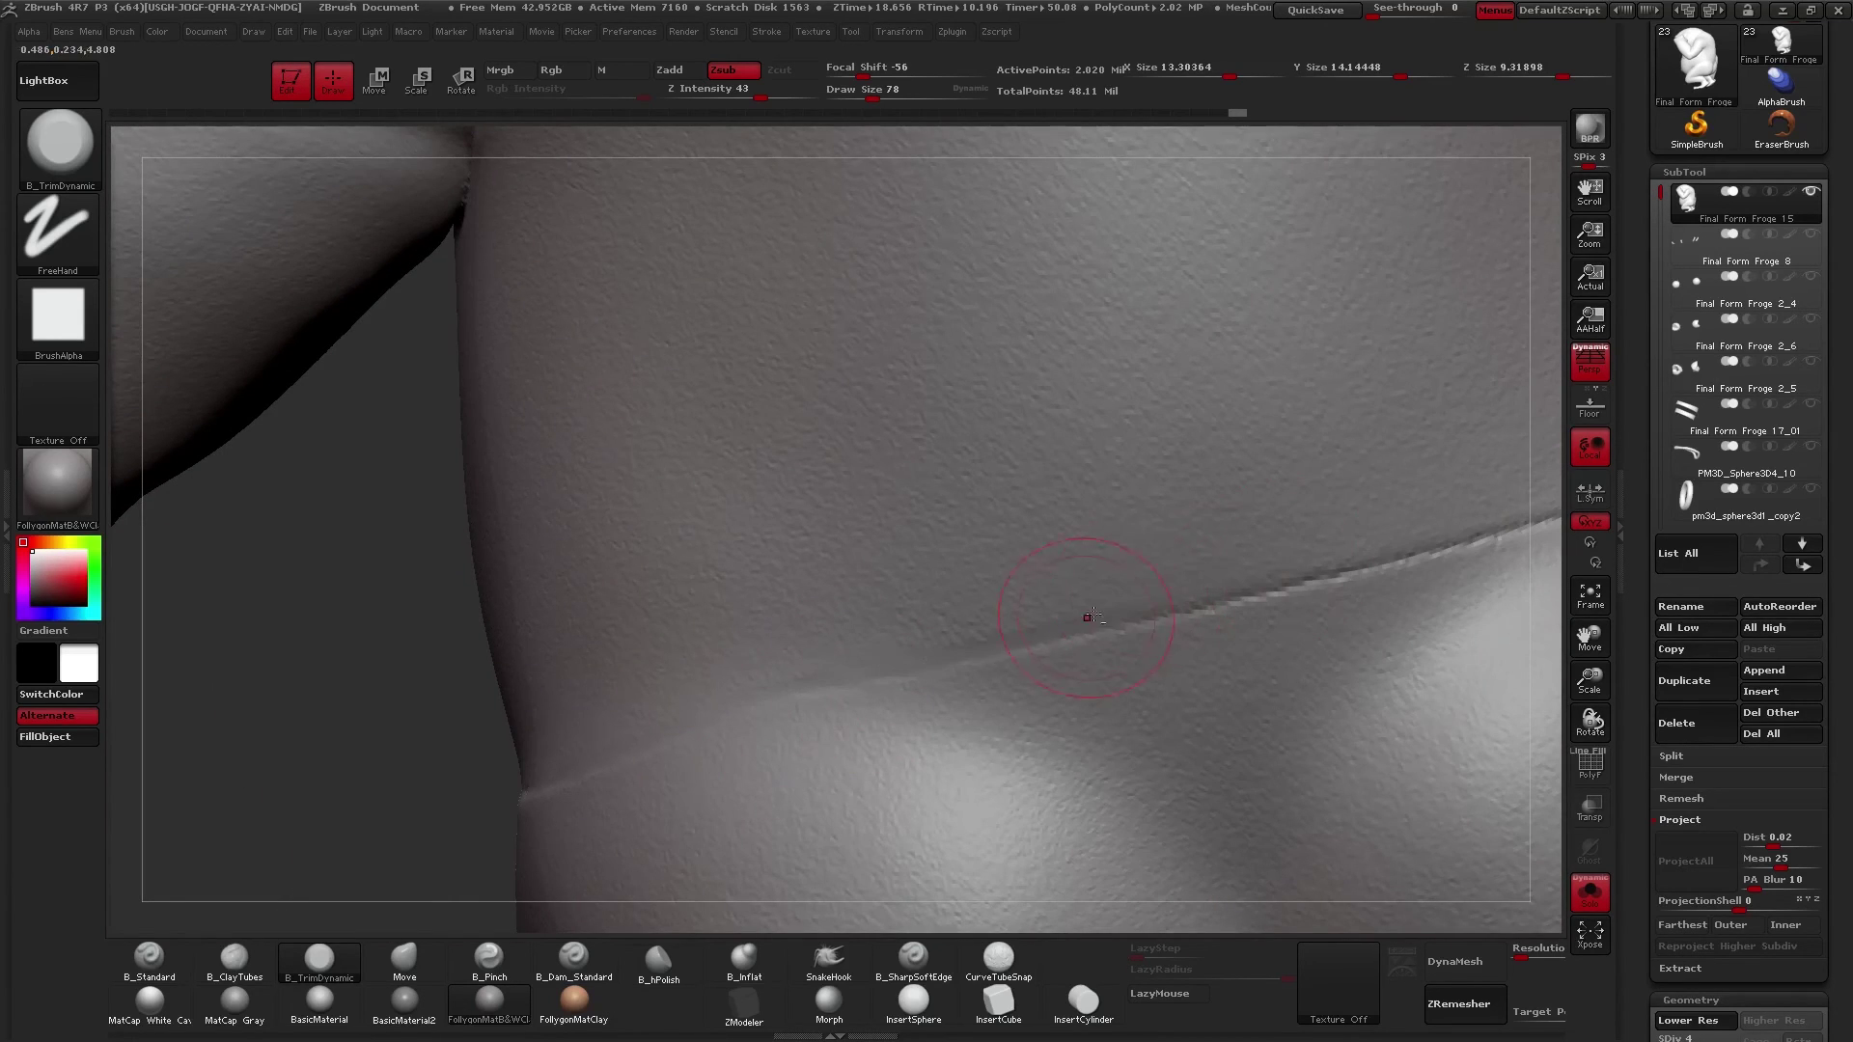
right_click_drag(1212, 643, 675, 670, "alt")
mouse_move(950, 606)
left_mouse_down()
mouse_move(979, 569)
mouse_move(1124, 514)
left_mouse_up()
mouse_move(1017, 599)
right_mouse_down()
mouse_move(1119, 589)
mouse_move(1108, 606)
right_mouse_up()
mouse_move(1008, 580)
left_mouse_down()
mouse_move(1254, 507)
mouse_move(1220, 540)
left_mouse_up()
- Hide the lowered forearm and hand to expose the hip crease on that side
right_click_drag(1220, 555, 1155, 468)
mouse_move(1149, 396)
left_mouse_down("ctrl+alt+shift")
mouse_move(1370, 570)
mouse_move(1171, 628)
left_mouse_up("ctrl+alt+shift")
right_click_drag(1222, 757, 1219, 595, "alt")
left_click_drag(1158, 447, 1166, 561, "ctrl+alt+shift")
mouse_move(1146, 751)
left_mouse_down("ctrl+alt+shift")
mouse_move(1534, 845)
mouse_move(1411, 281)
mouse_move(1371, 300)
left_mouse_up("ctrl+alt+shift")
mouse_move(1191, 566)
right_mouse_down()
mouse_move(1125, 608)
mouse_move(1096, 838)
mouse_move(1428, 579)
mouse_move(1336, 622)
mouse_move(1358, 639)
mouse_move(1113, 601)
mouse_move(1036, 620)
right_mouse_up()
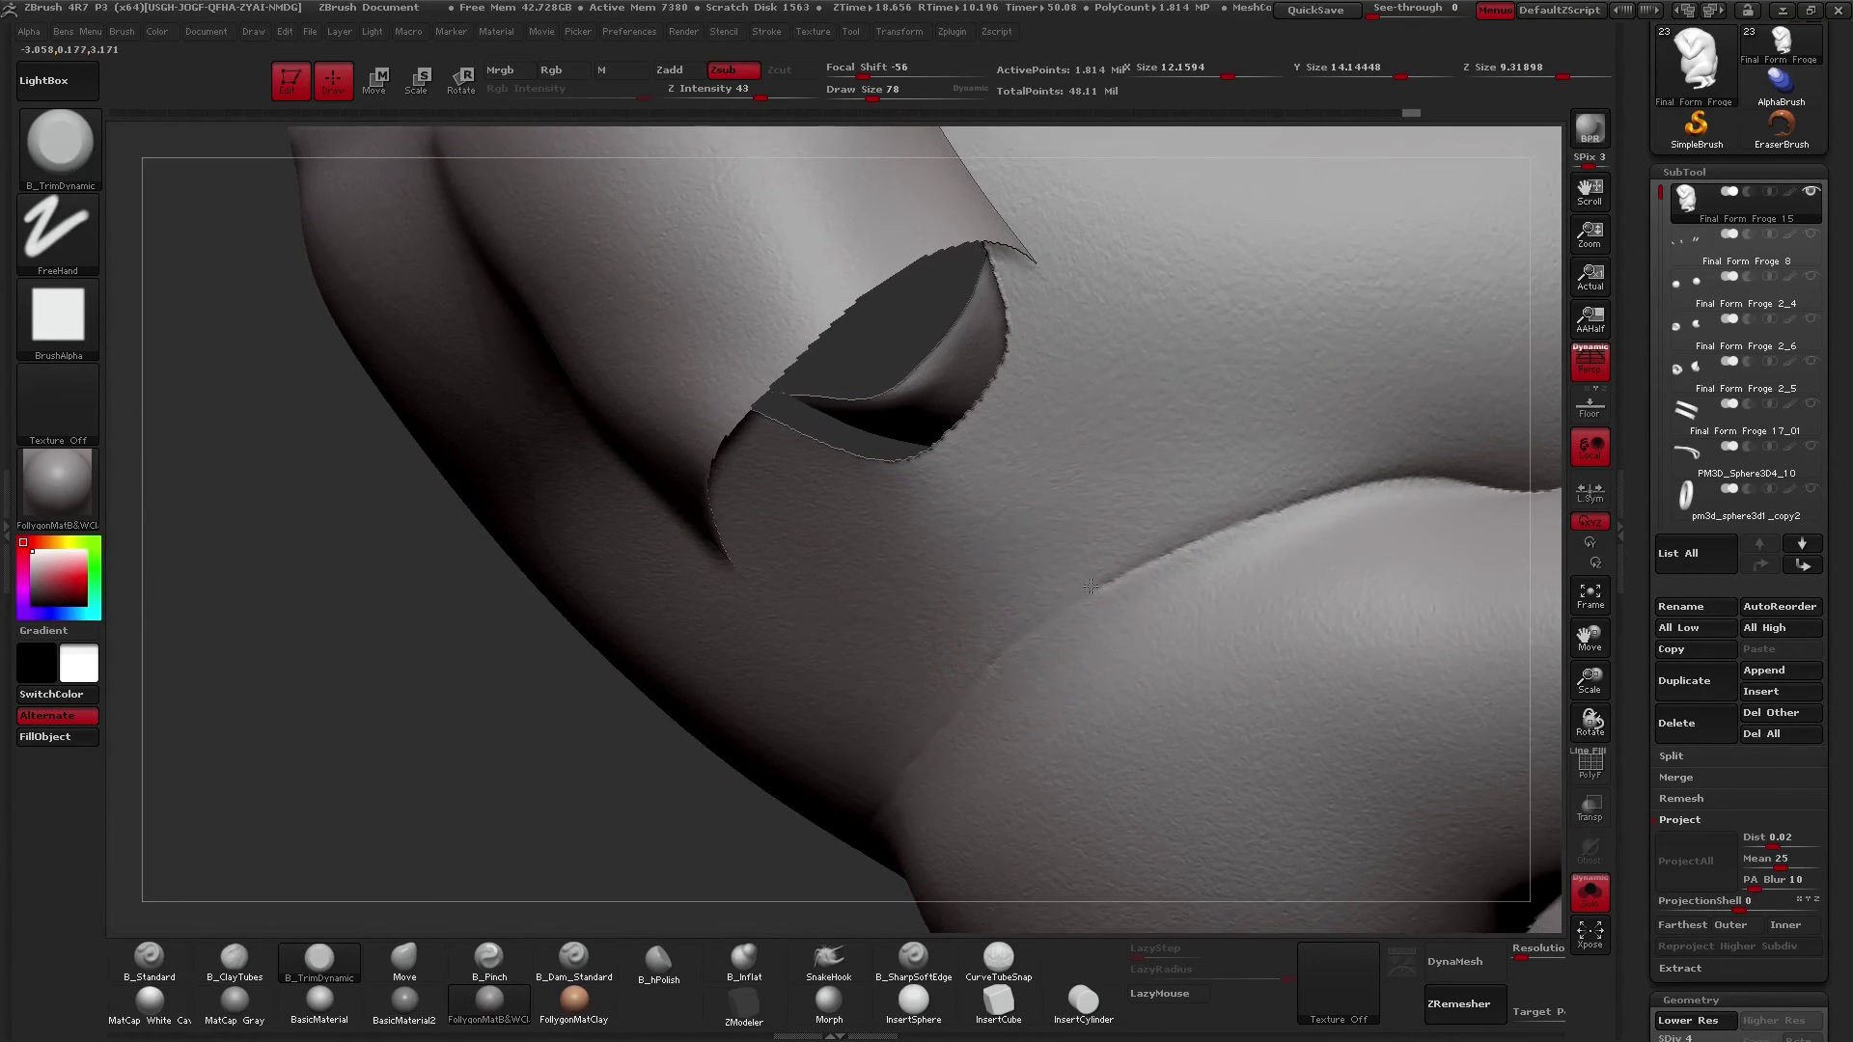
- Flatten the crease along the exposed hip and waist with B_TrimDynamic strokes
mouse_move(1154, 555)
left_mouse_down()
mouse_move(1389, 479)
mouse_move(1052, 613)
left_mouse_up()
right_click_drag(974, 618, 1063, 612)
left_click_drag(1063, 611, 981, 675)
right_click_drag(951, 716, 1112, 551, "alt")
left_click_drag(1112, 551, 1068, 573)
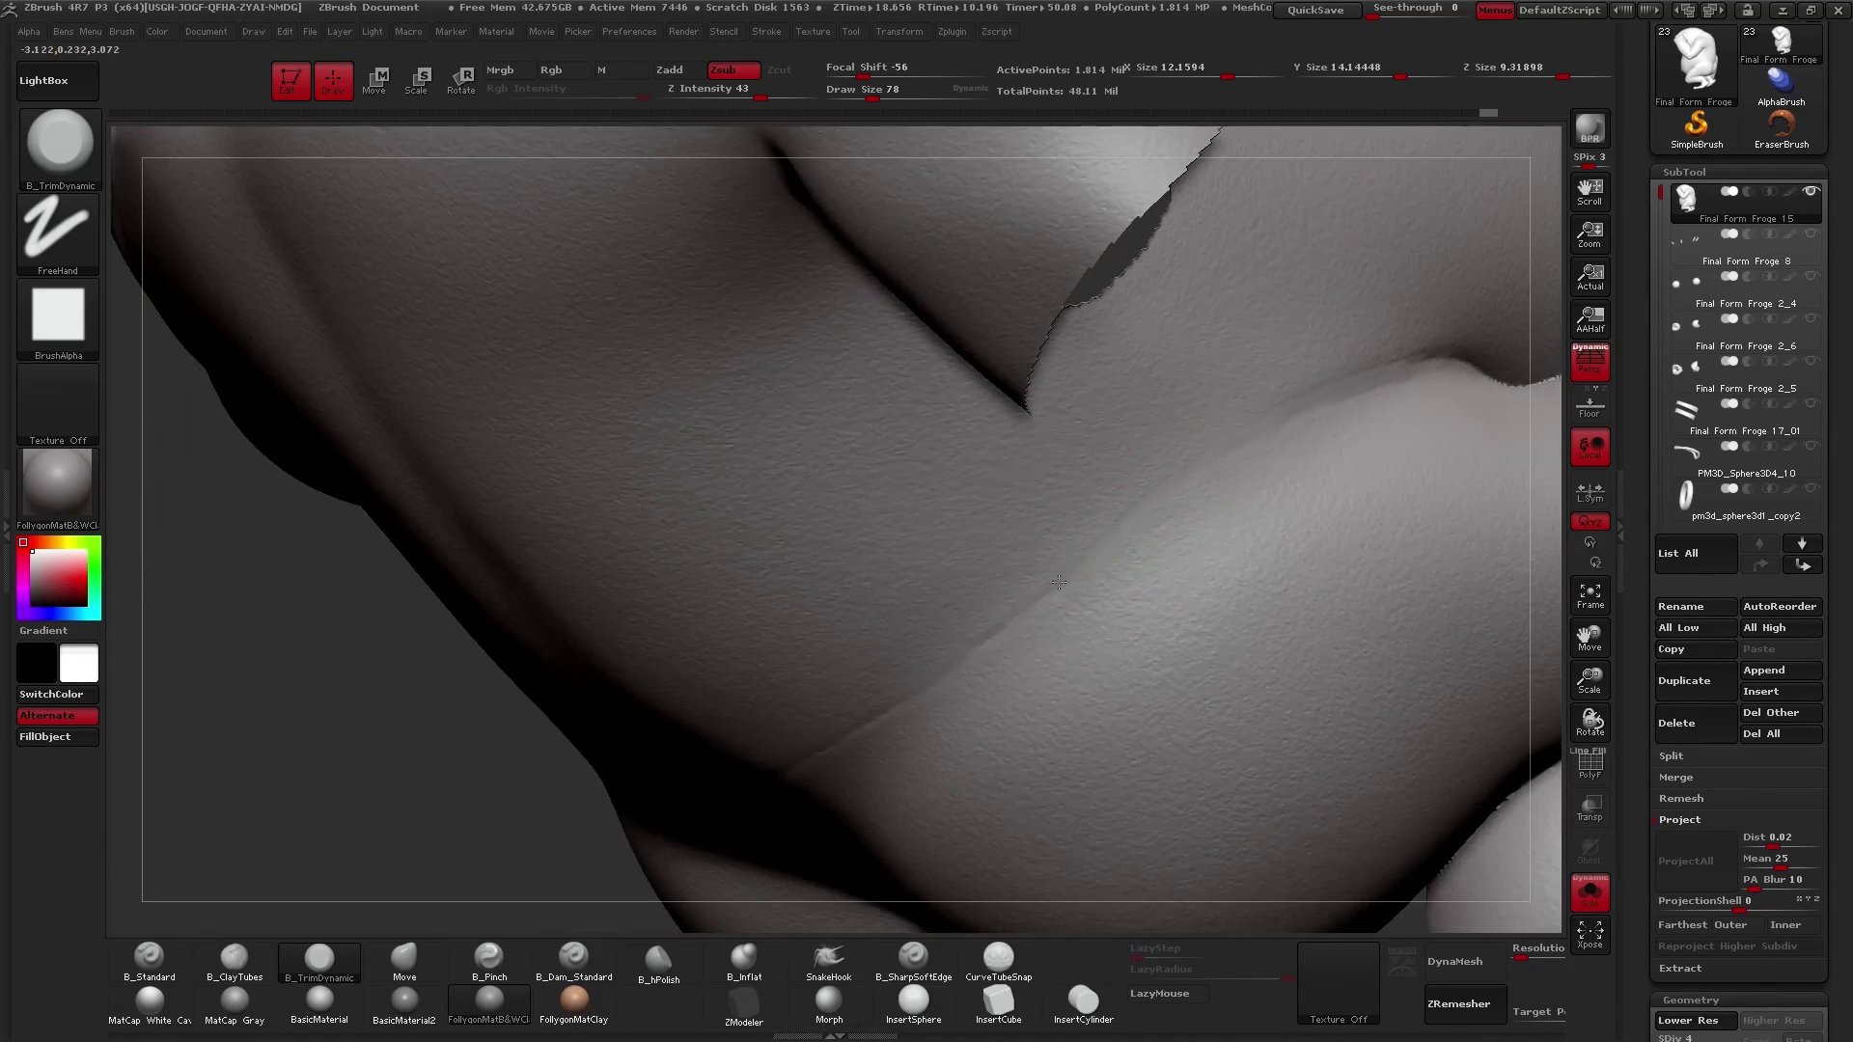
left_click_drag(948, 683, 1252, 432)
mouse_move(942, 719)
right_mouse_down()
mouse_move(997, 669)
mouse_move(1004, 600)
right_mouse_up()
left_click_drag(1174, 501, 1167, 486)
left_click_drag(914, 640, 1131, 473)
right_click_drag(1005, 584, 1356, 349, "alt")
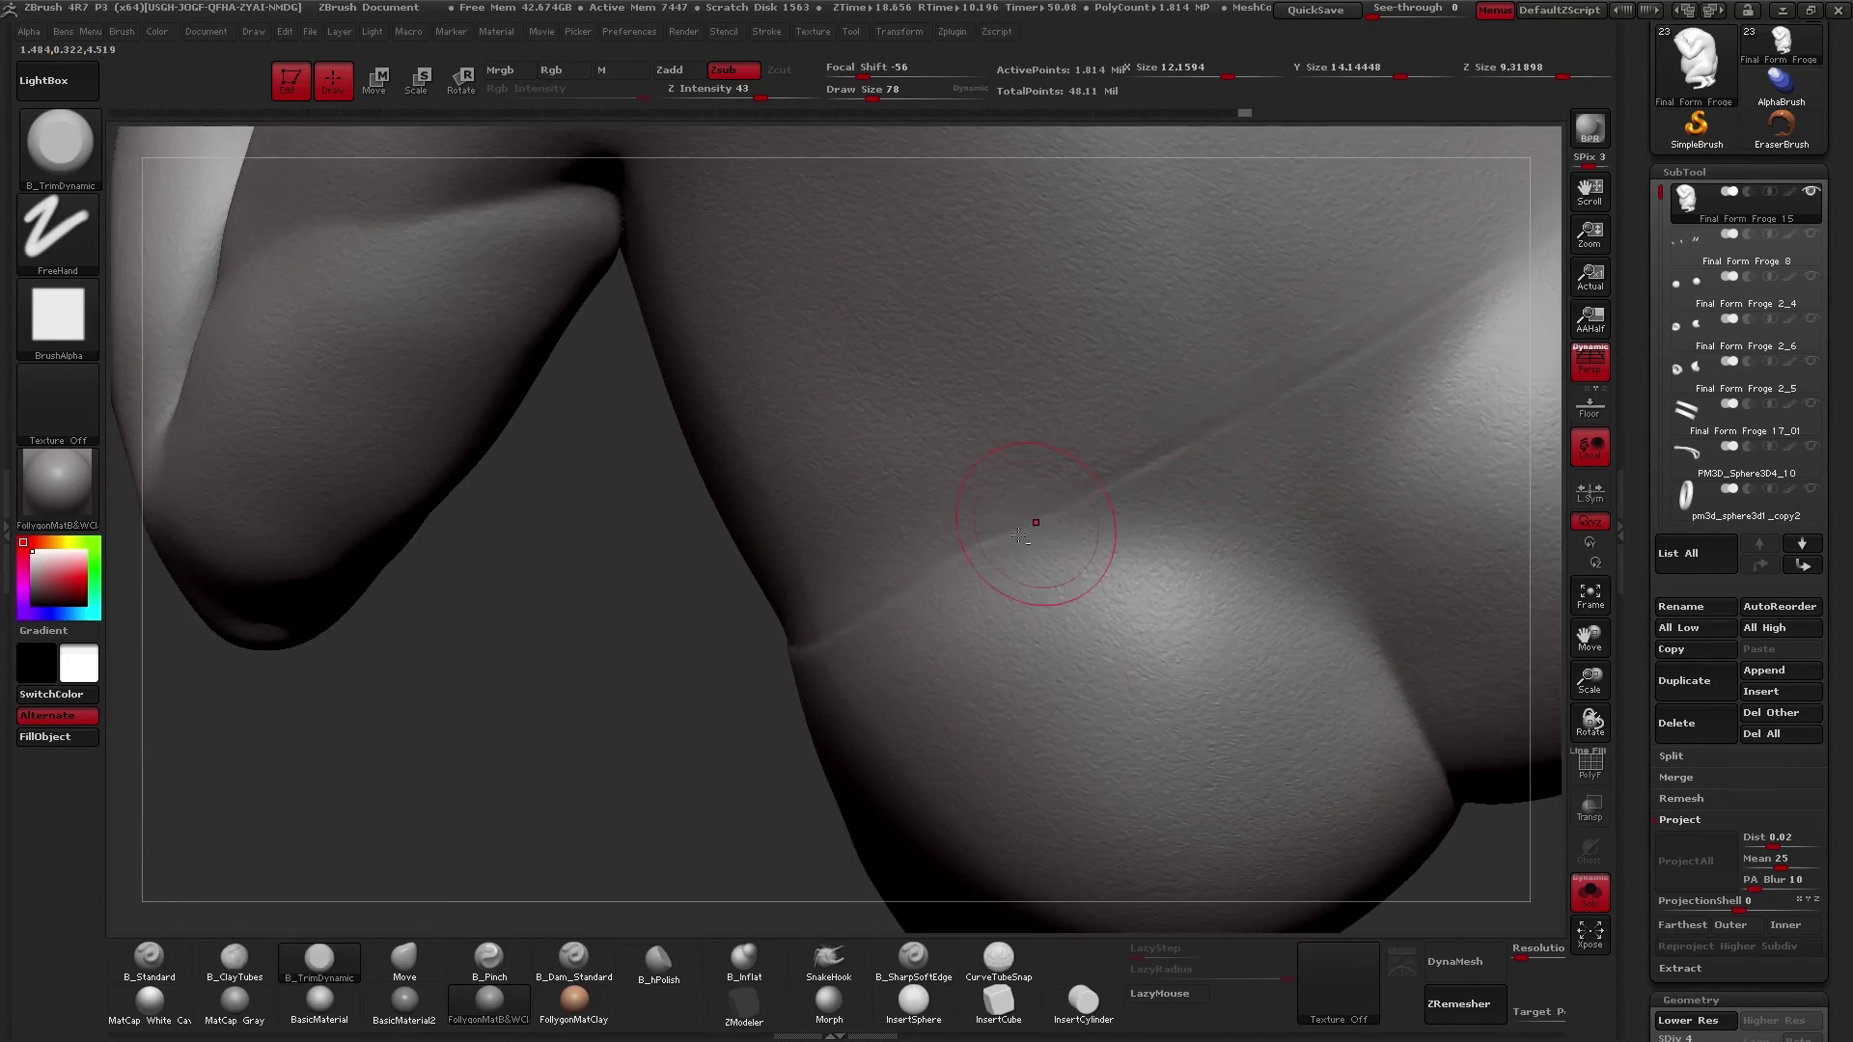
- Blend the remaining seam across both hips and the lower back with the Smooth and B_TrimDynamic brushes
key("ctrl+shift+z")
key("ctrl+shift+z")
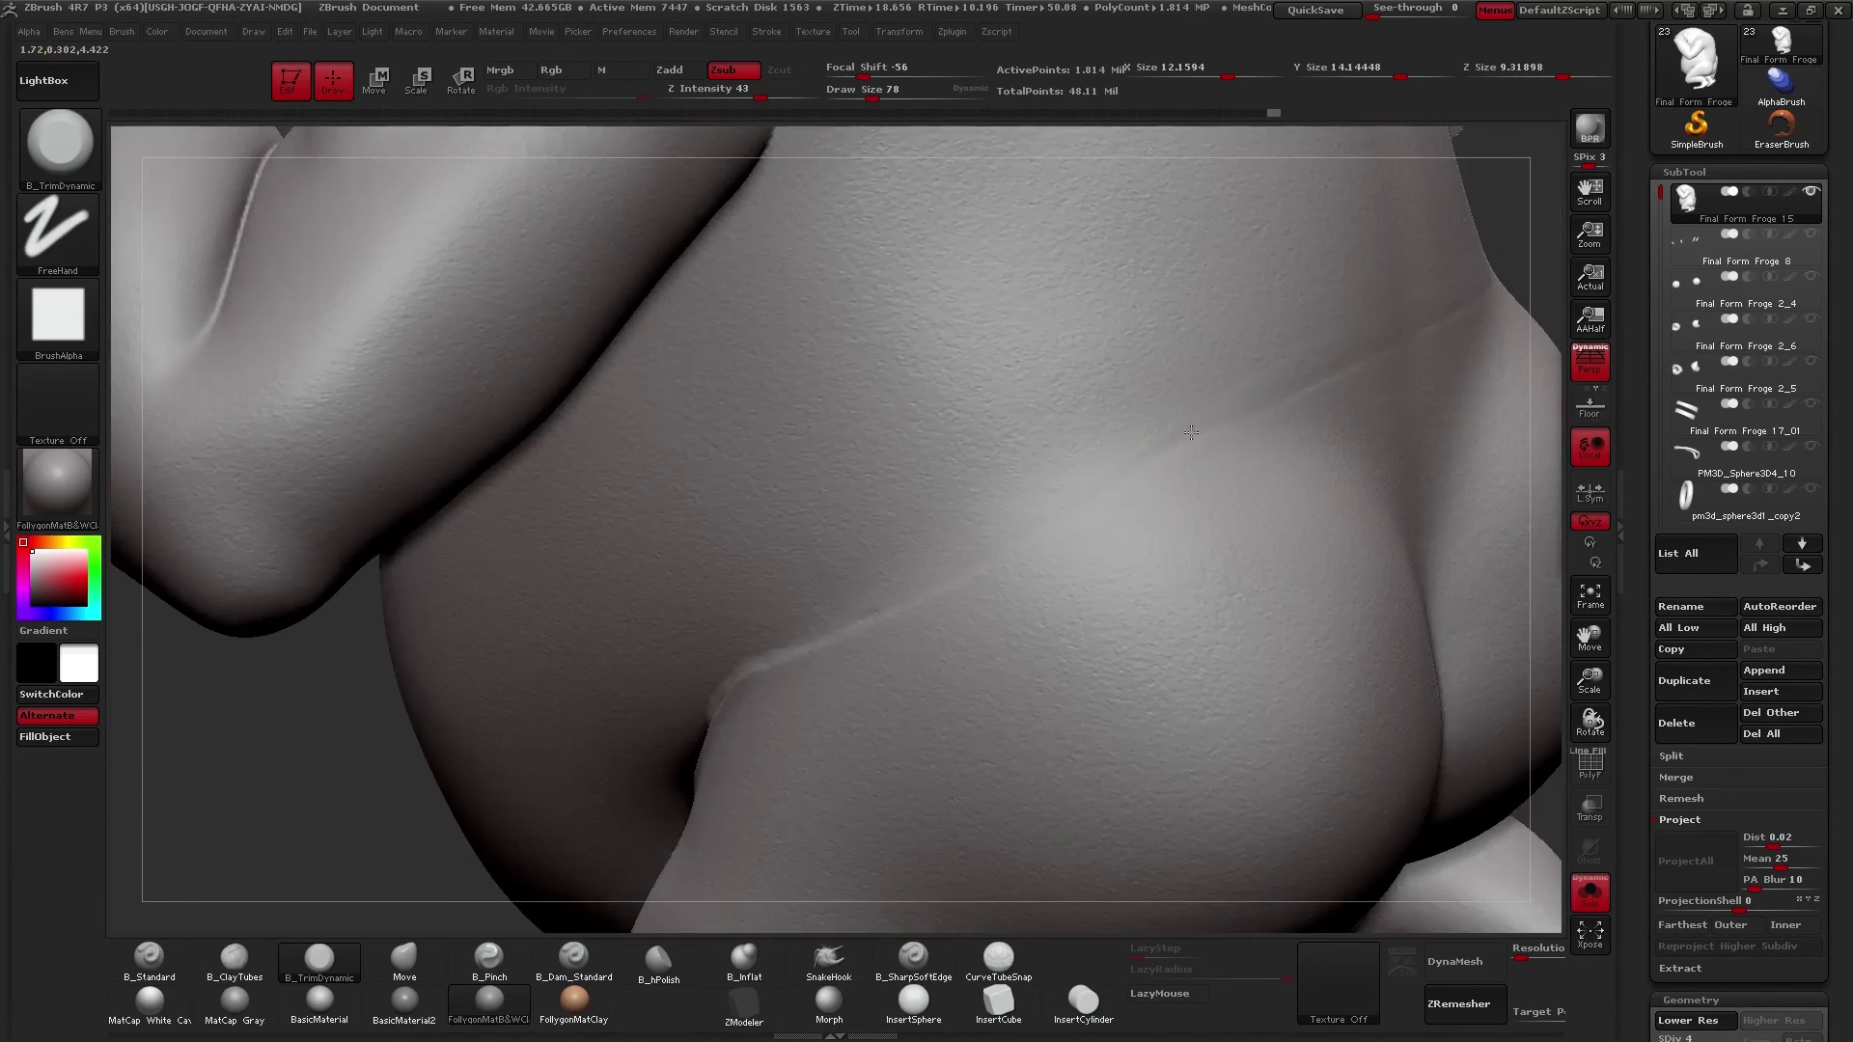
key("ctrl+shift+z")
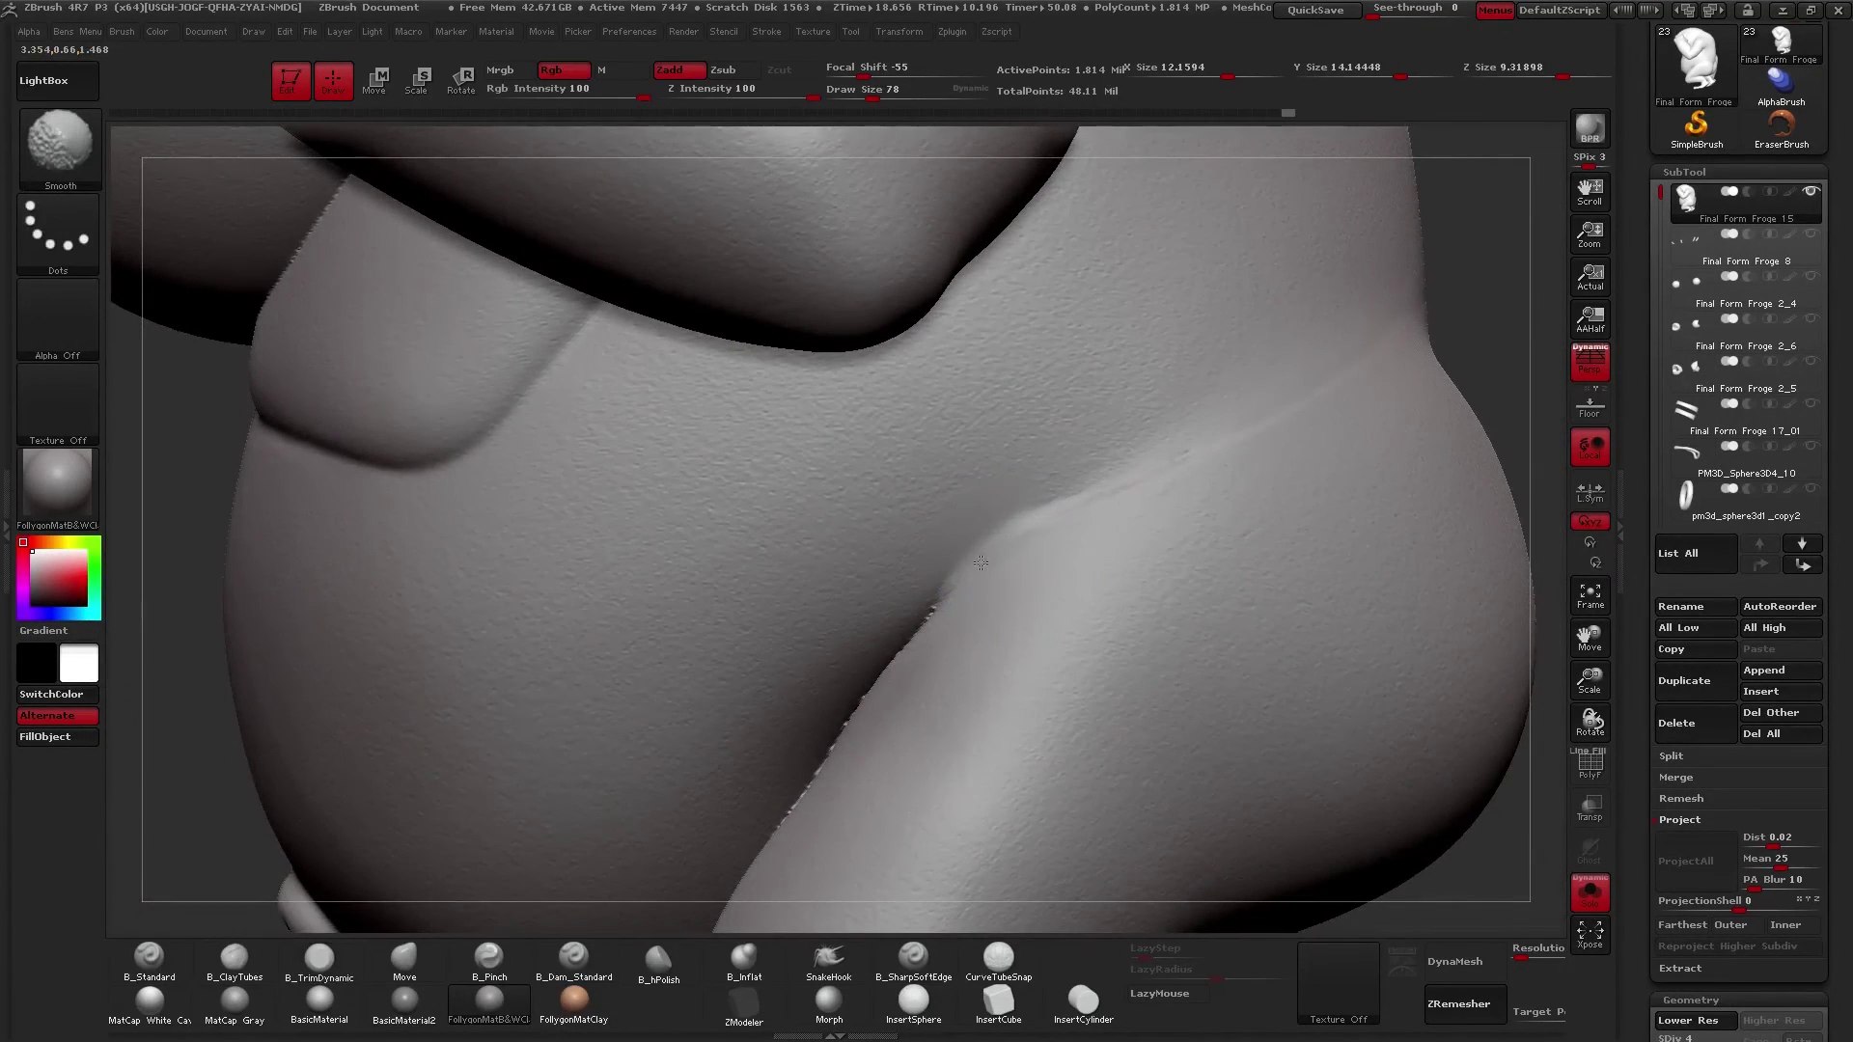
key("ctrl+shift+z")
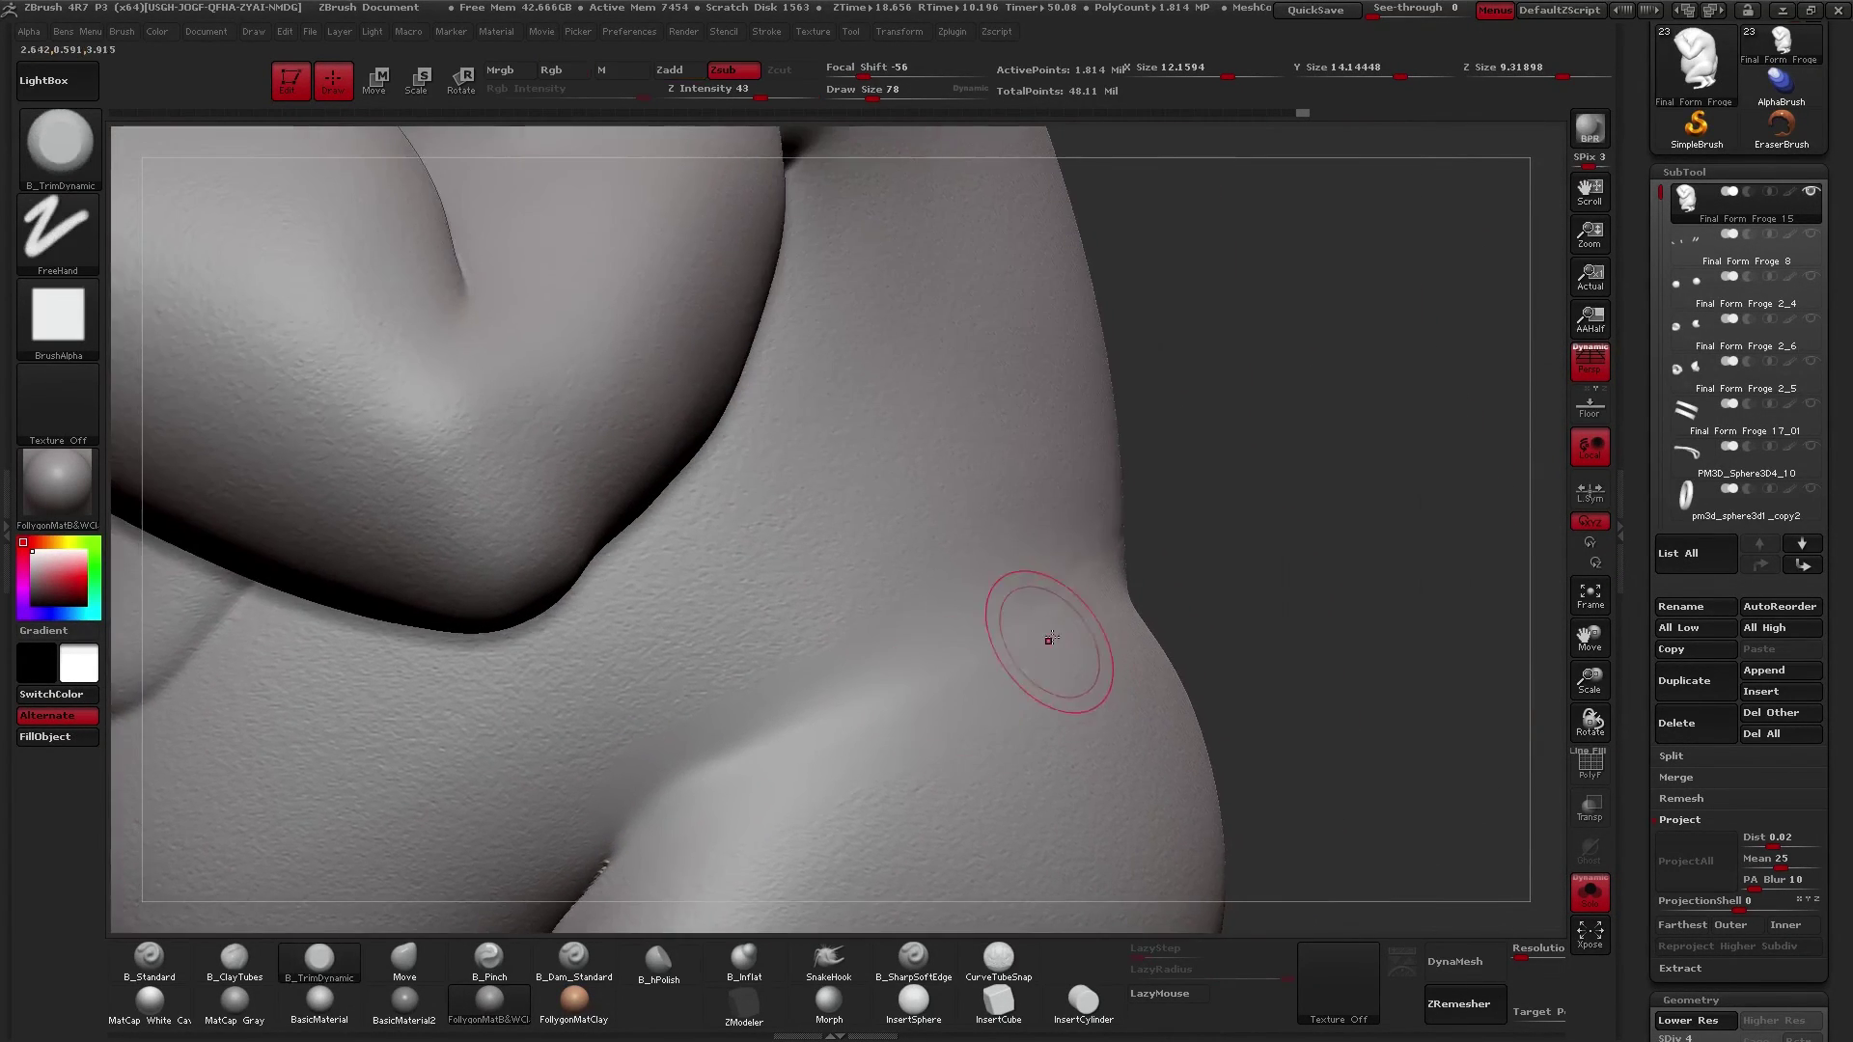
key("ctrl+shift+z")
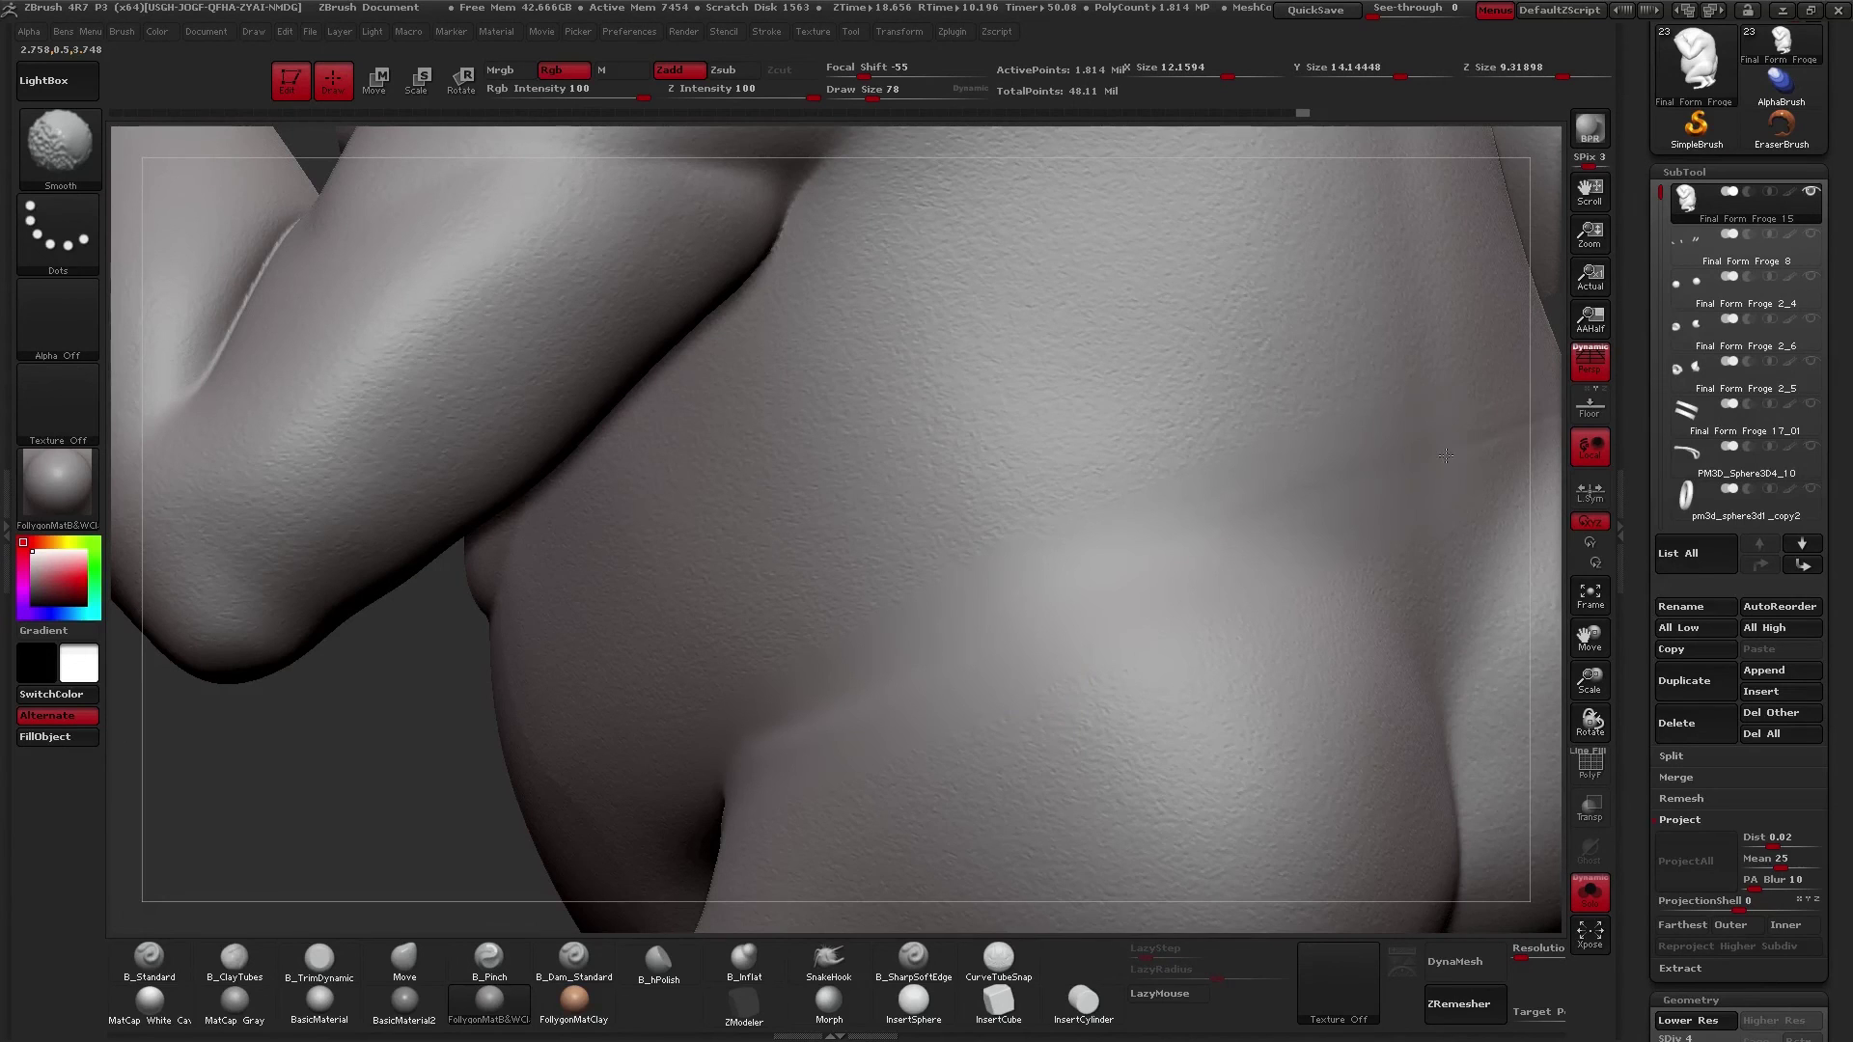
key("ctrl+shift+z")
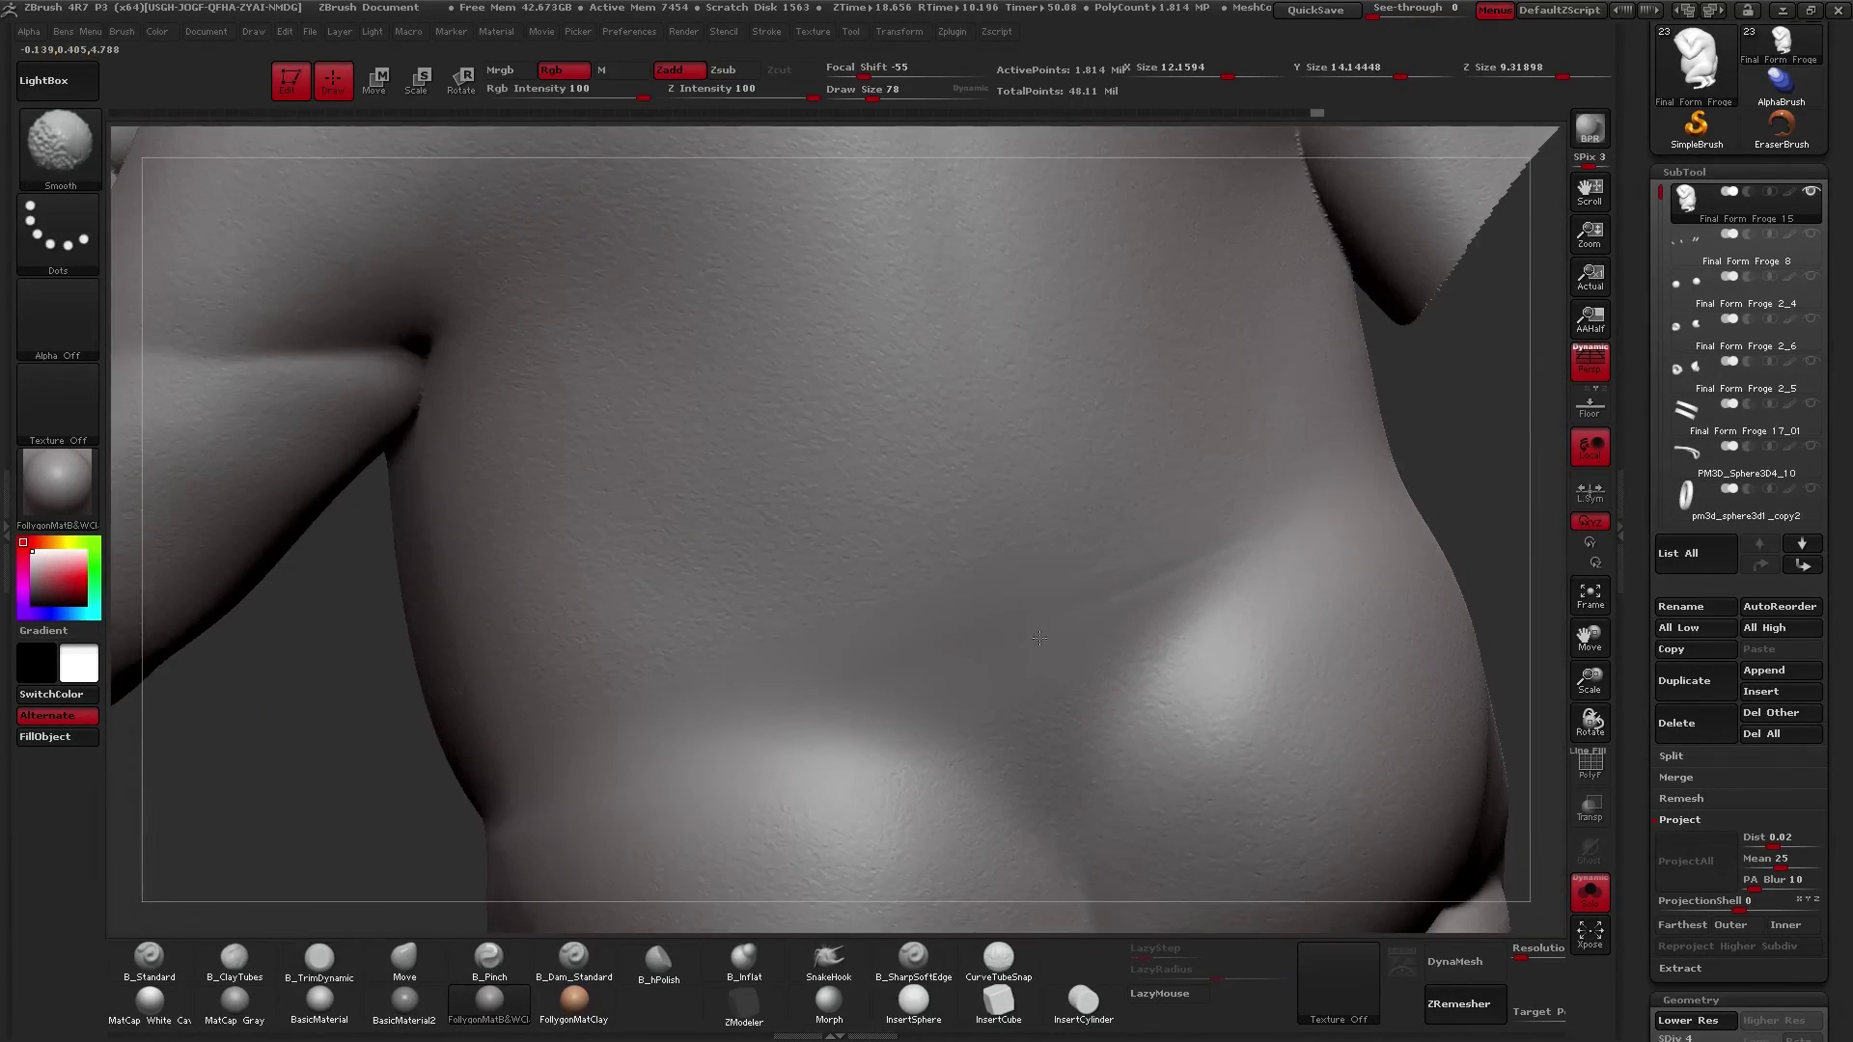
key("ctrl+shift+z")
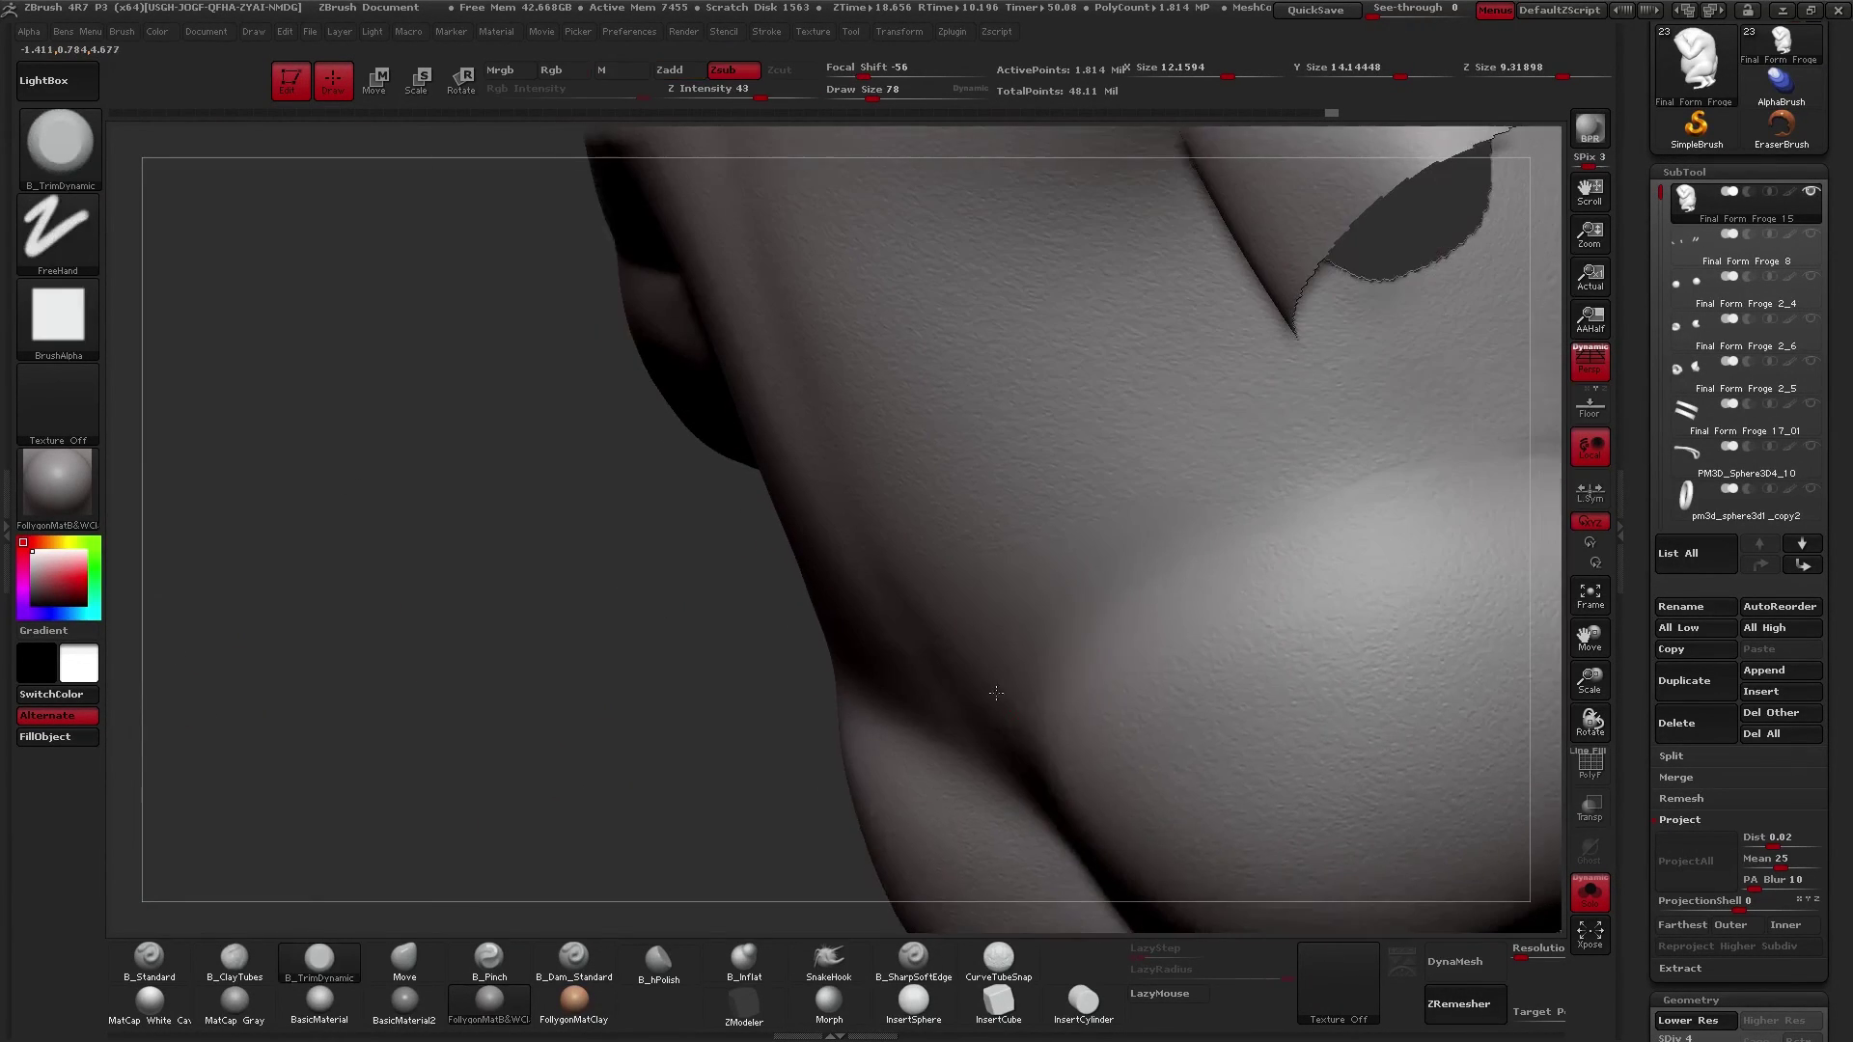
key("ctrl+shift+z")
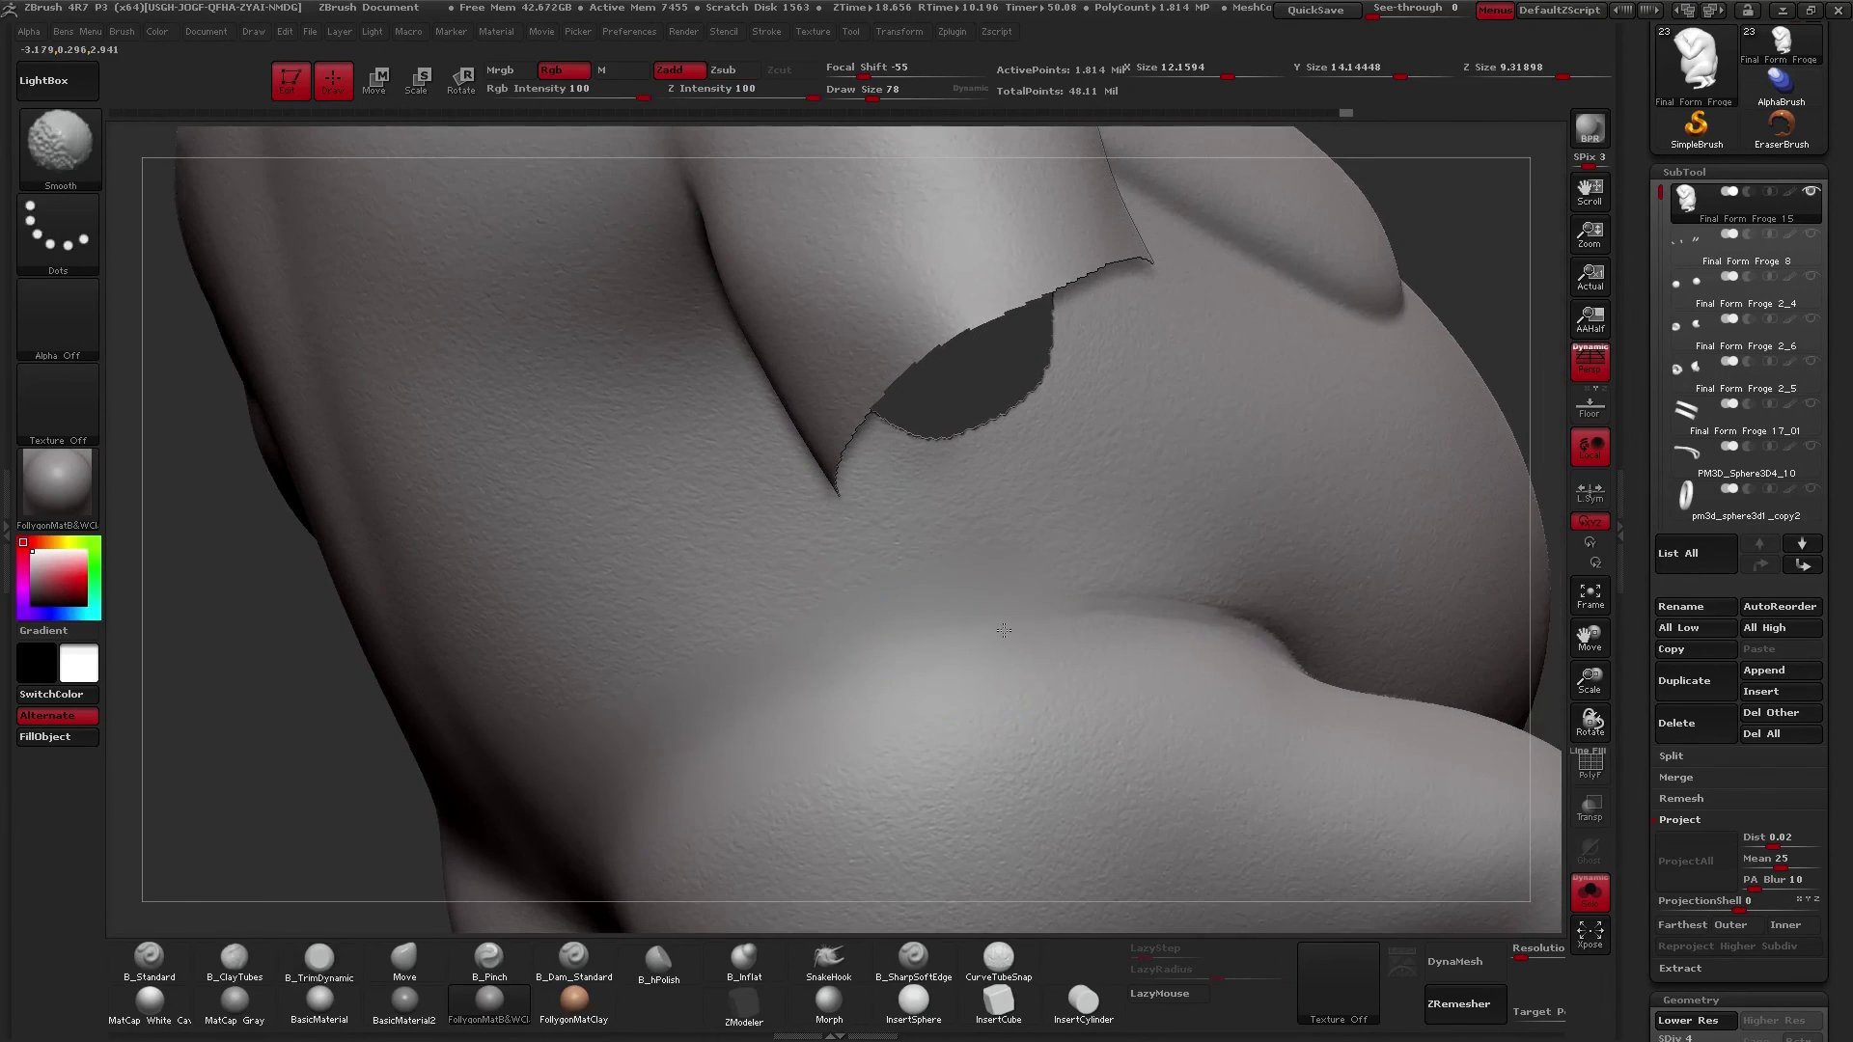
- Tighten the crease where the thigh meets the hip with B_Pinch at draw size 45 and LazyMouse enabled
key("ctrl+shift+z")
key("ctrl+shift+z")
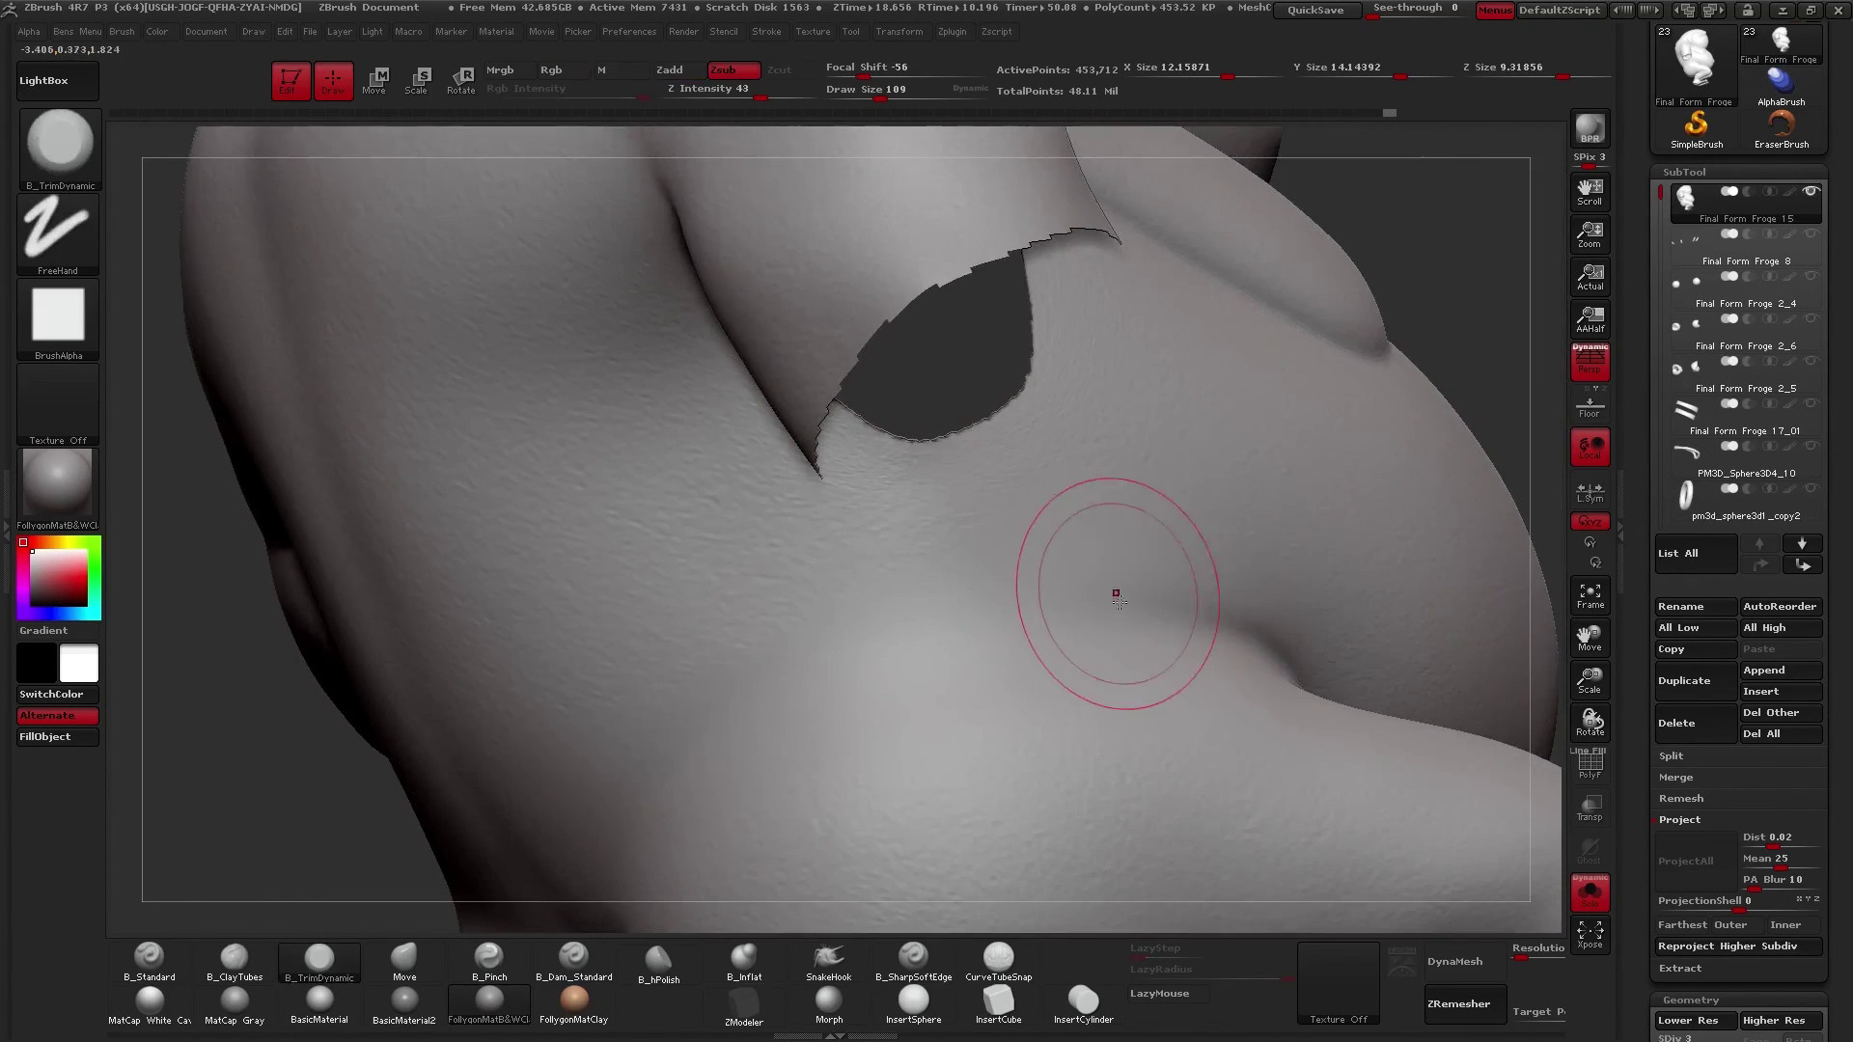
key("b")
key("p")
key("i")
key("space")
left_click(1168, 993)
left_click(1232, 979)
mouse_move(1166, 634)
right_mouse_down()
mouse_move(1245, 714)
mouse_move(1182, 728)
mouse_move(1183, 577)
right_mouse_up()
right_click_drag(1210, 661, 1232, 612)
key("space")
left_click_drag(1256, 570, 1252, 571)
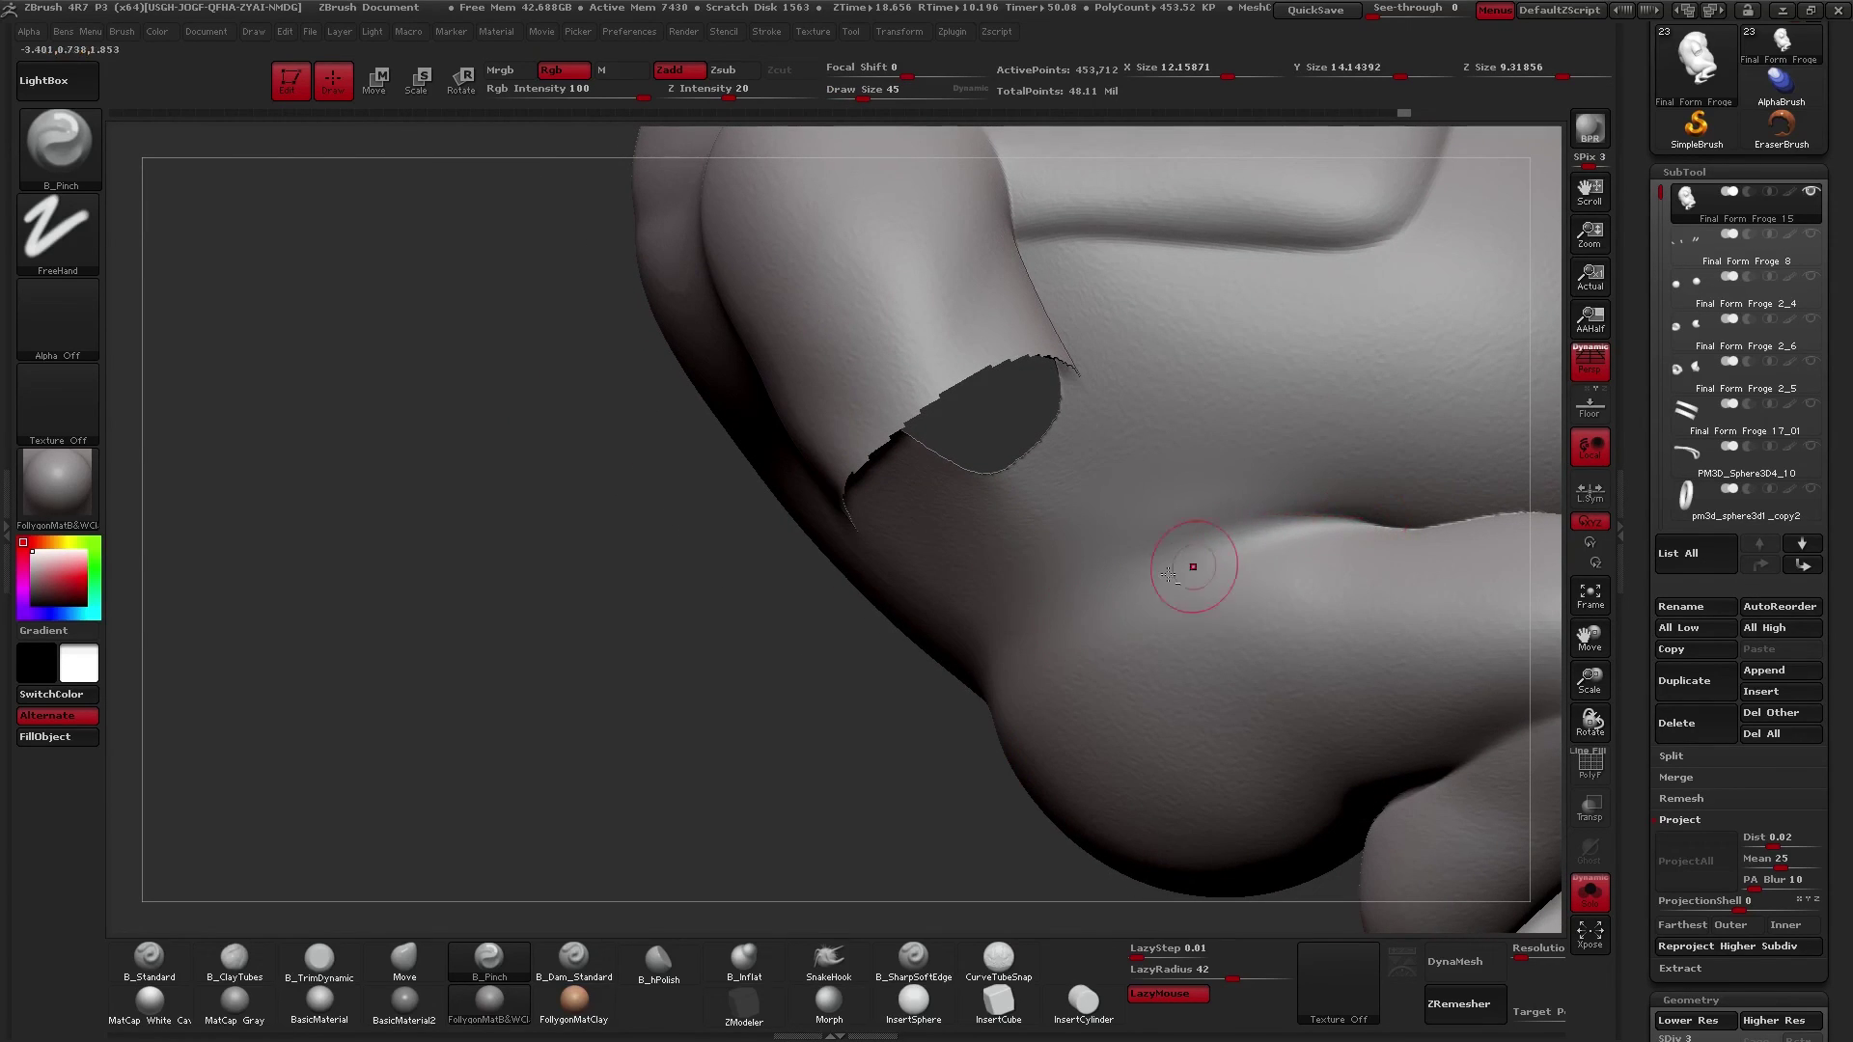
mouse_move(1193, 540)
left_mouse_down()
mouse_move(1124, 579)
mouse_move(1214, 568)
left_mouse_up()
- Flatten the hip crease beside the hidden forearm with B_TrimDynamic, working down to subdivision level 1
key("space")
key("3")
mouse_move(1207, 560)
right_mouse_down("alt")
mouse_move(1218, 585)
mouse_move(1249, 530)
right_mouse_up("alt")
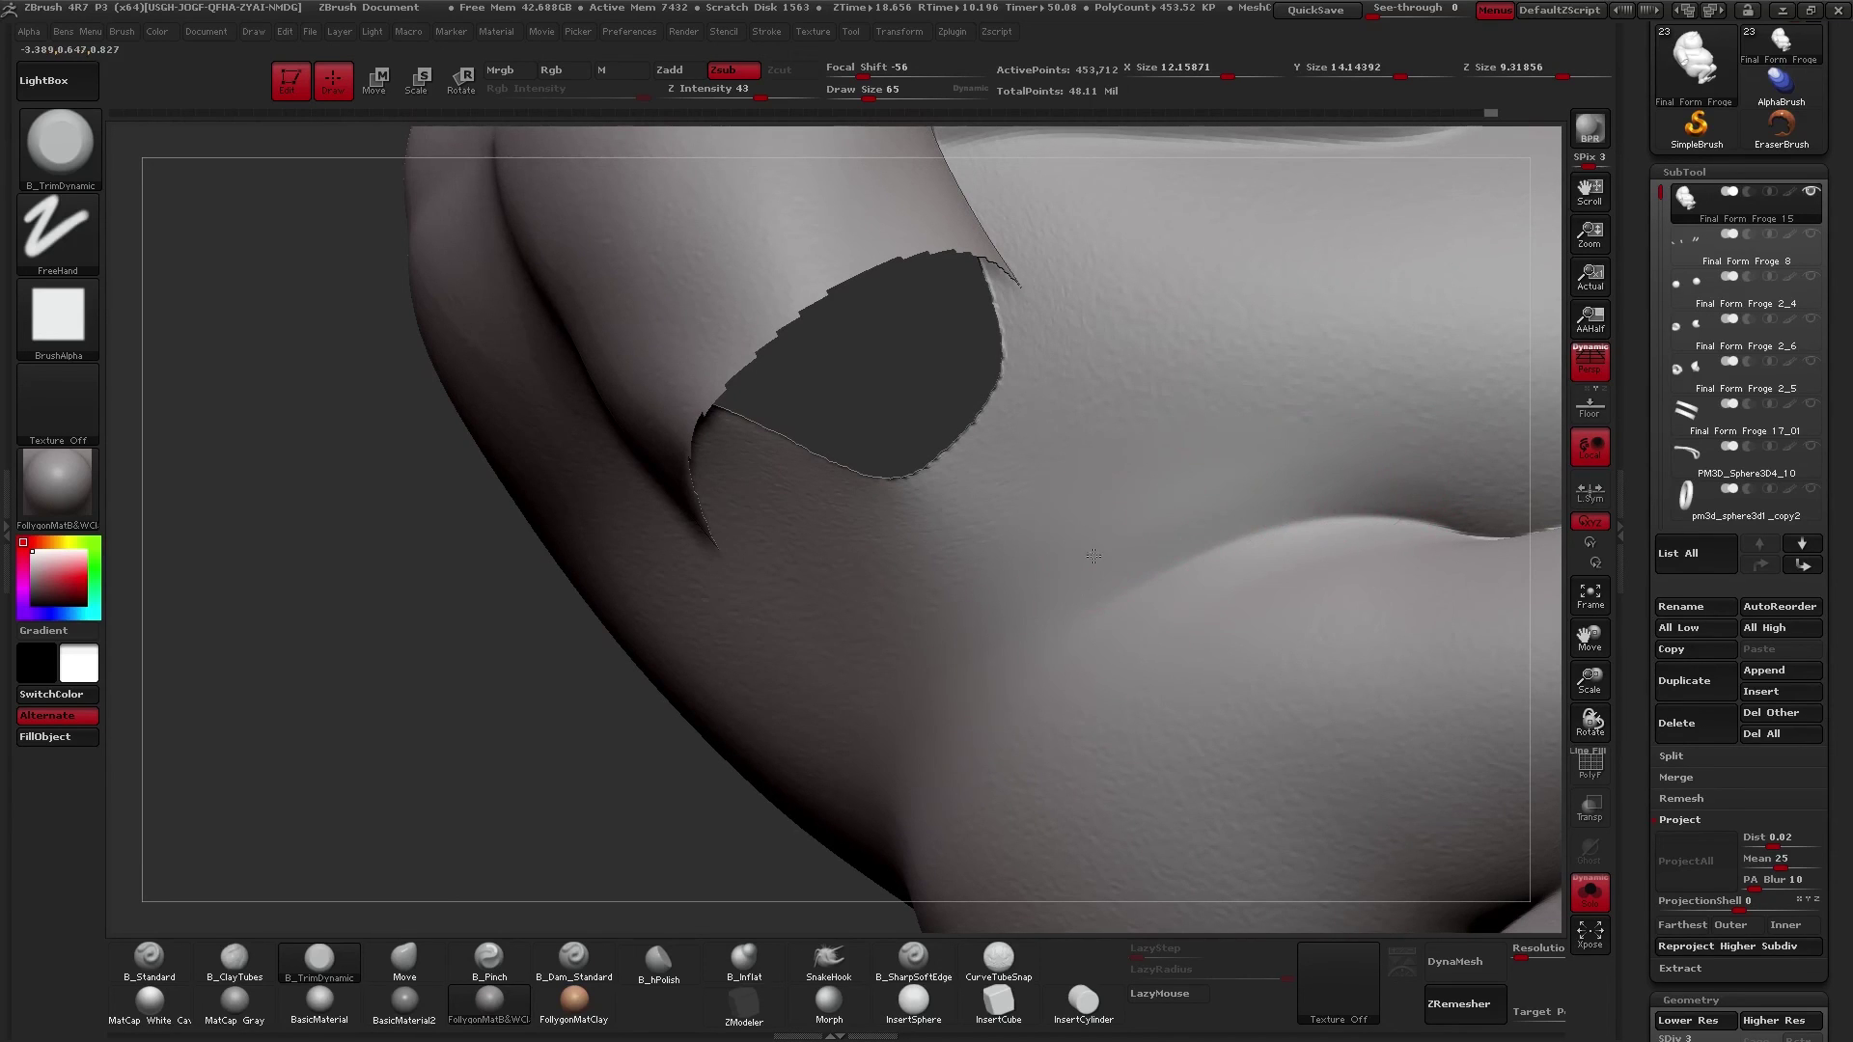
key("shift+d")
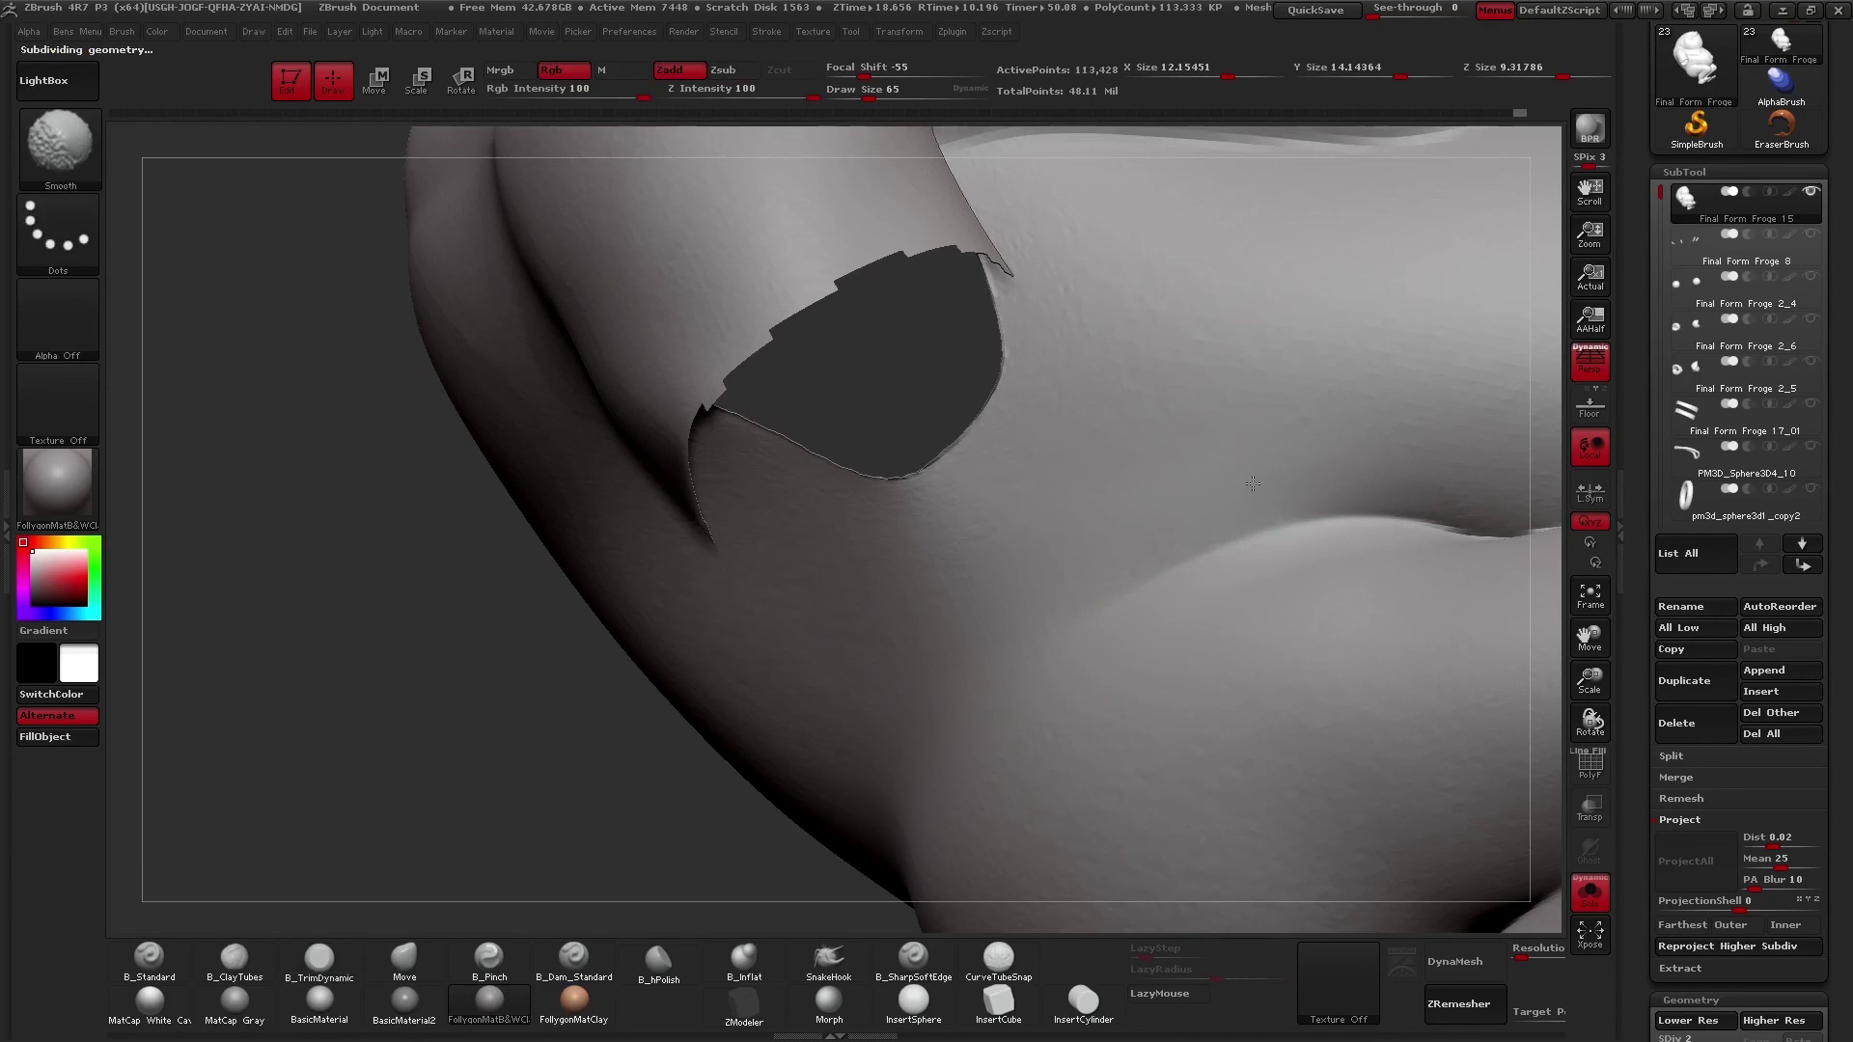
key("shift+d")
key("space")
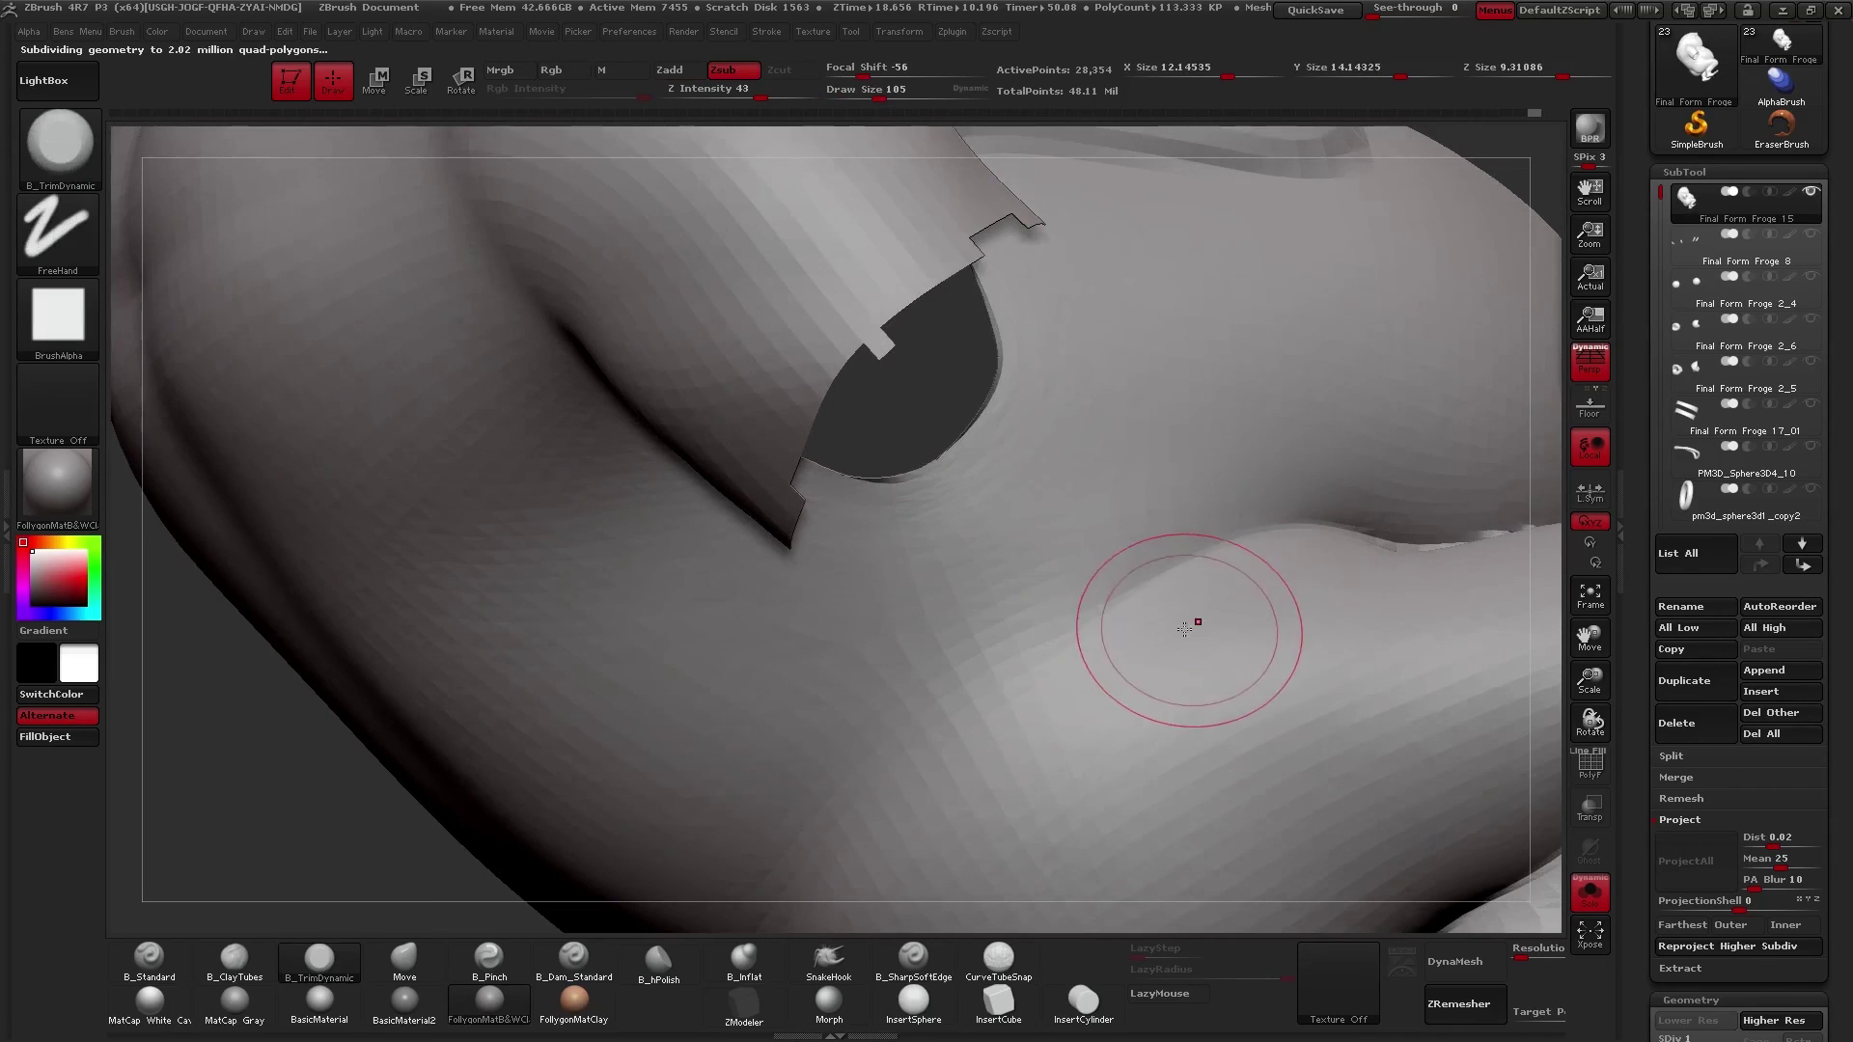
- Return to subdivision level 3 and blend the hip and upper thigh using B_TrimDynamic at draw size 59 and Smooth
key("d")
mouse_move(1138, 669)
right_mouse_down()
mouse_move(1204, 661)
mouse_move(1204, 599)
mouse_move(1145, 703)
mouse_move(1113, 654)
mouse_move(1029, 676)
mouse_move(1081, 608)
mouse_move(1122, 629)
mouse_move(1035, 721)
right_mouse_up()
key("d")
key("space")
left_click_drag(1134, 600, 1122, 601)
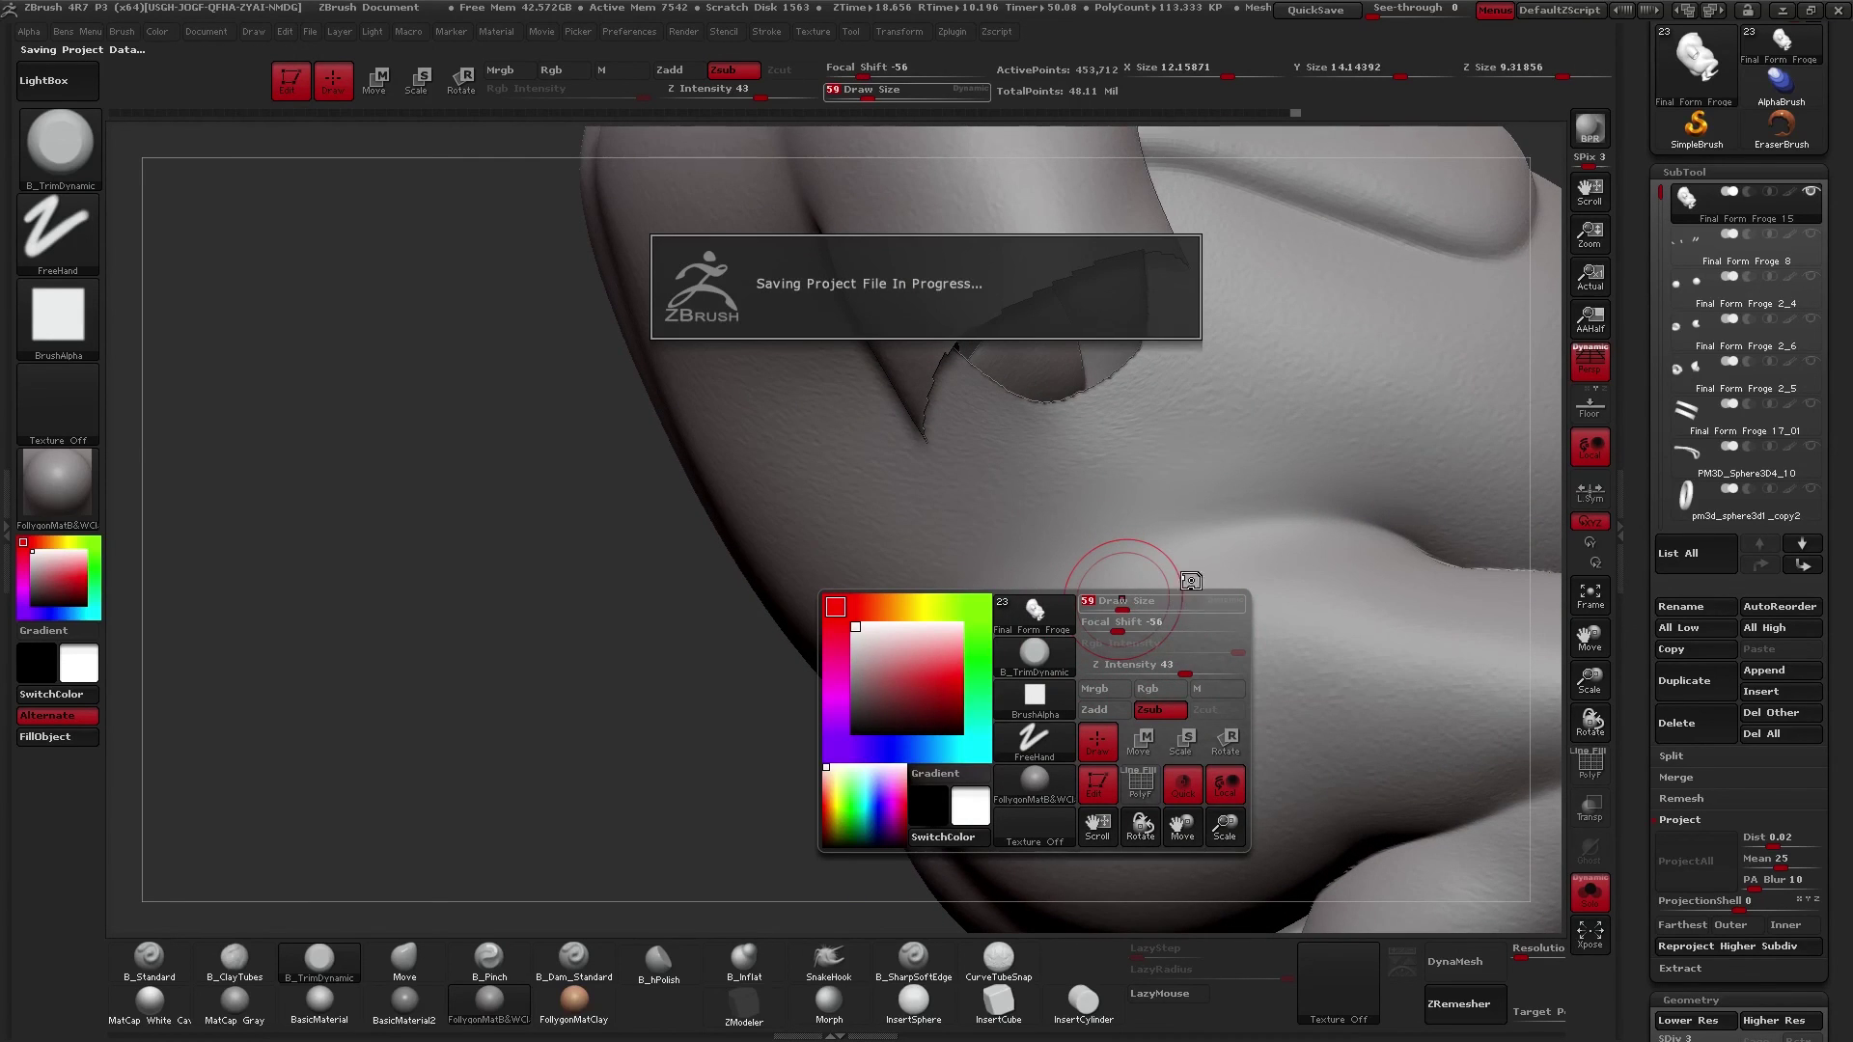
left_click_drag(1066, 644, 1113, 628)
right_click_drag(1113, 628, 1189, 631)
key("shift")
mouse_move(907, 598)
right_mouse_down()
mouse_move(1013, 604)
mouse_move(1250, 498)
right_mouse_up()
right_click_drag(1011, 607, 1038, 611)
- Refine the fold between the thigh and belly with resized B_Pinch strokes and light smoothing
key("5")
key("space")
left_click_drag(1044, 610, 984, 592)
key("6")
key("space")
right_click_drag(955, 596, 978, 602)
key("shift")
- Define the belly-thigh fold at subdivision level 2 with B_Dam_Standard and B_Pinch at draw size 56
key("shift+d")
key("b")
key("d")
key("s")
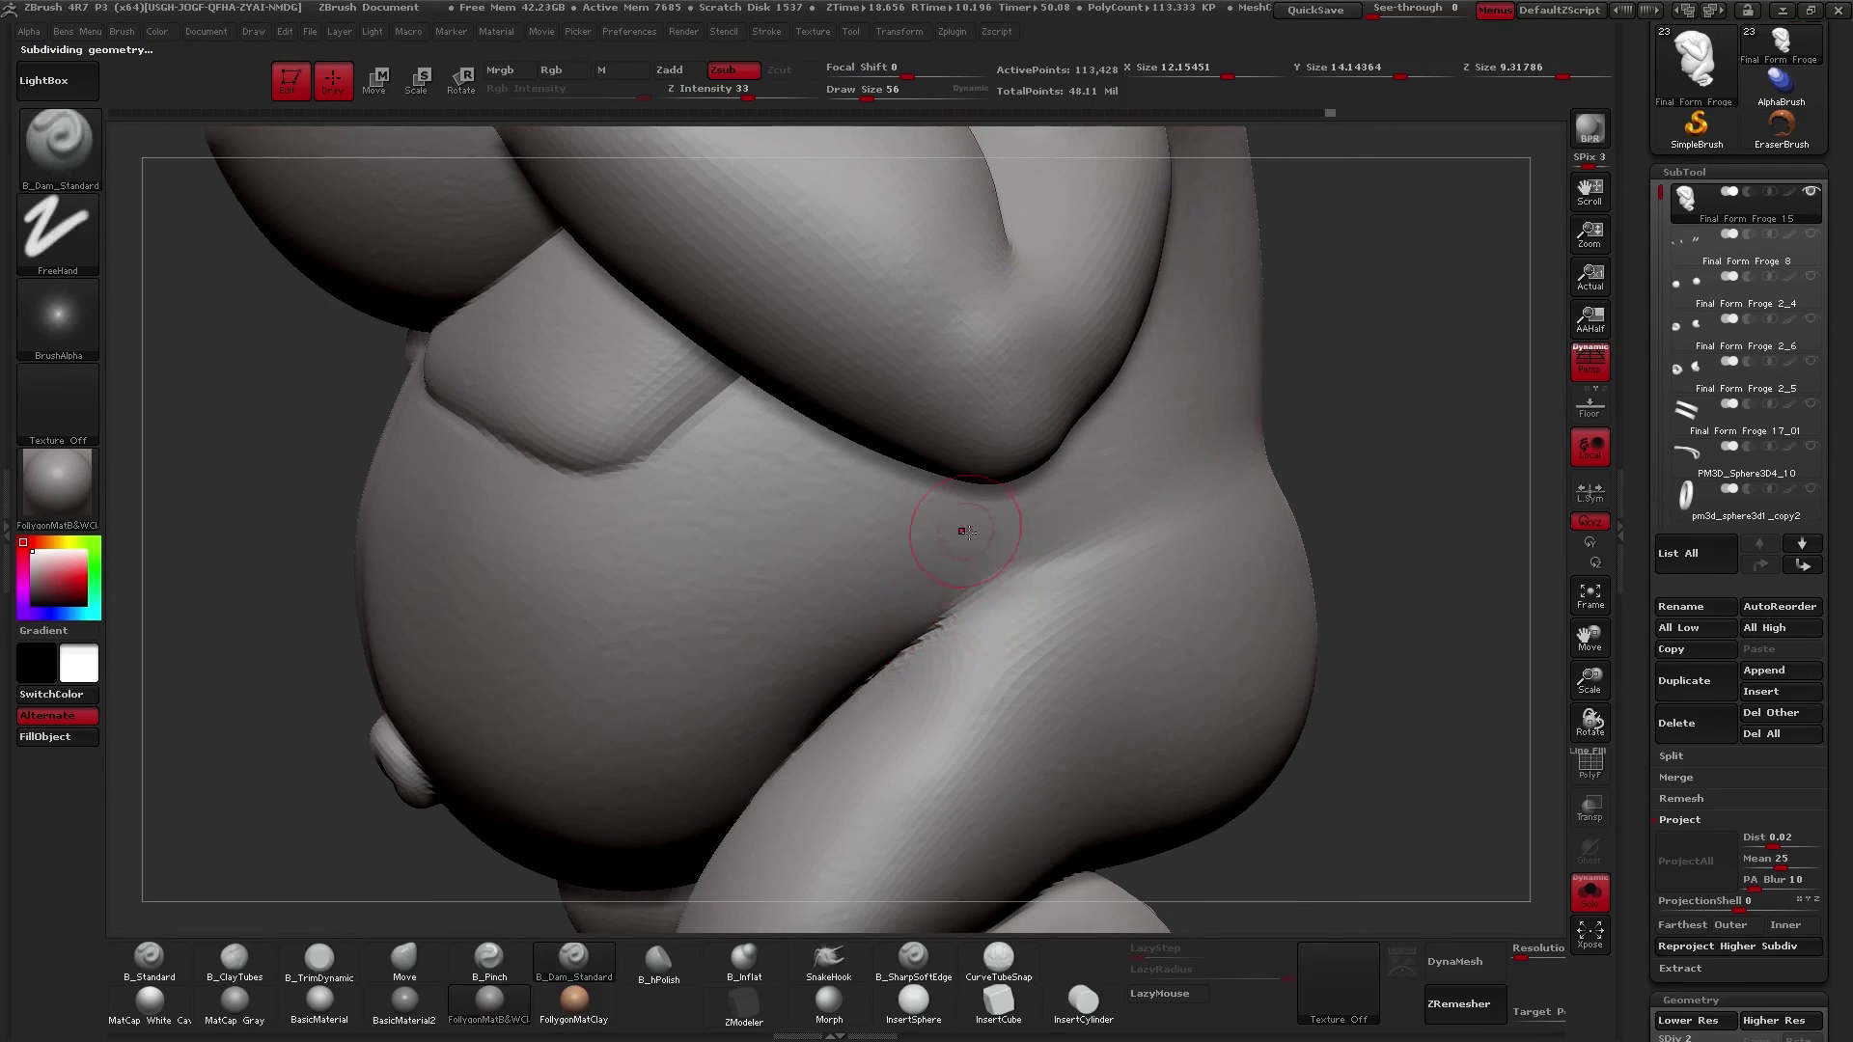
key("5")
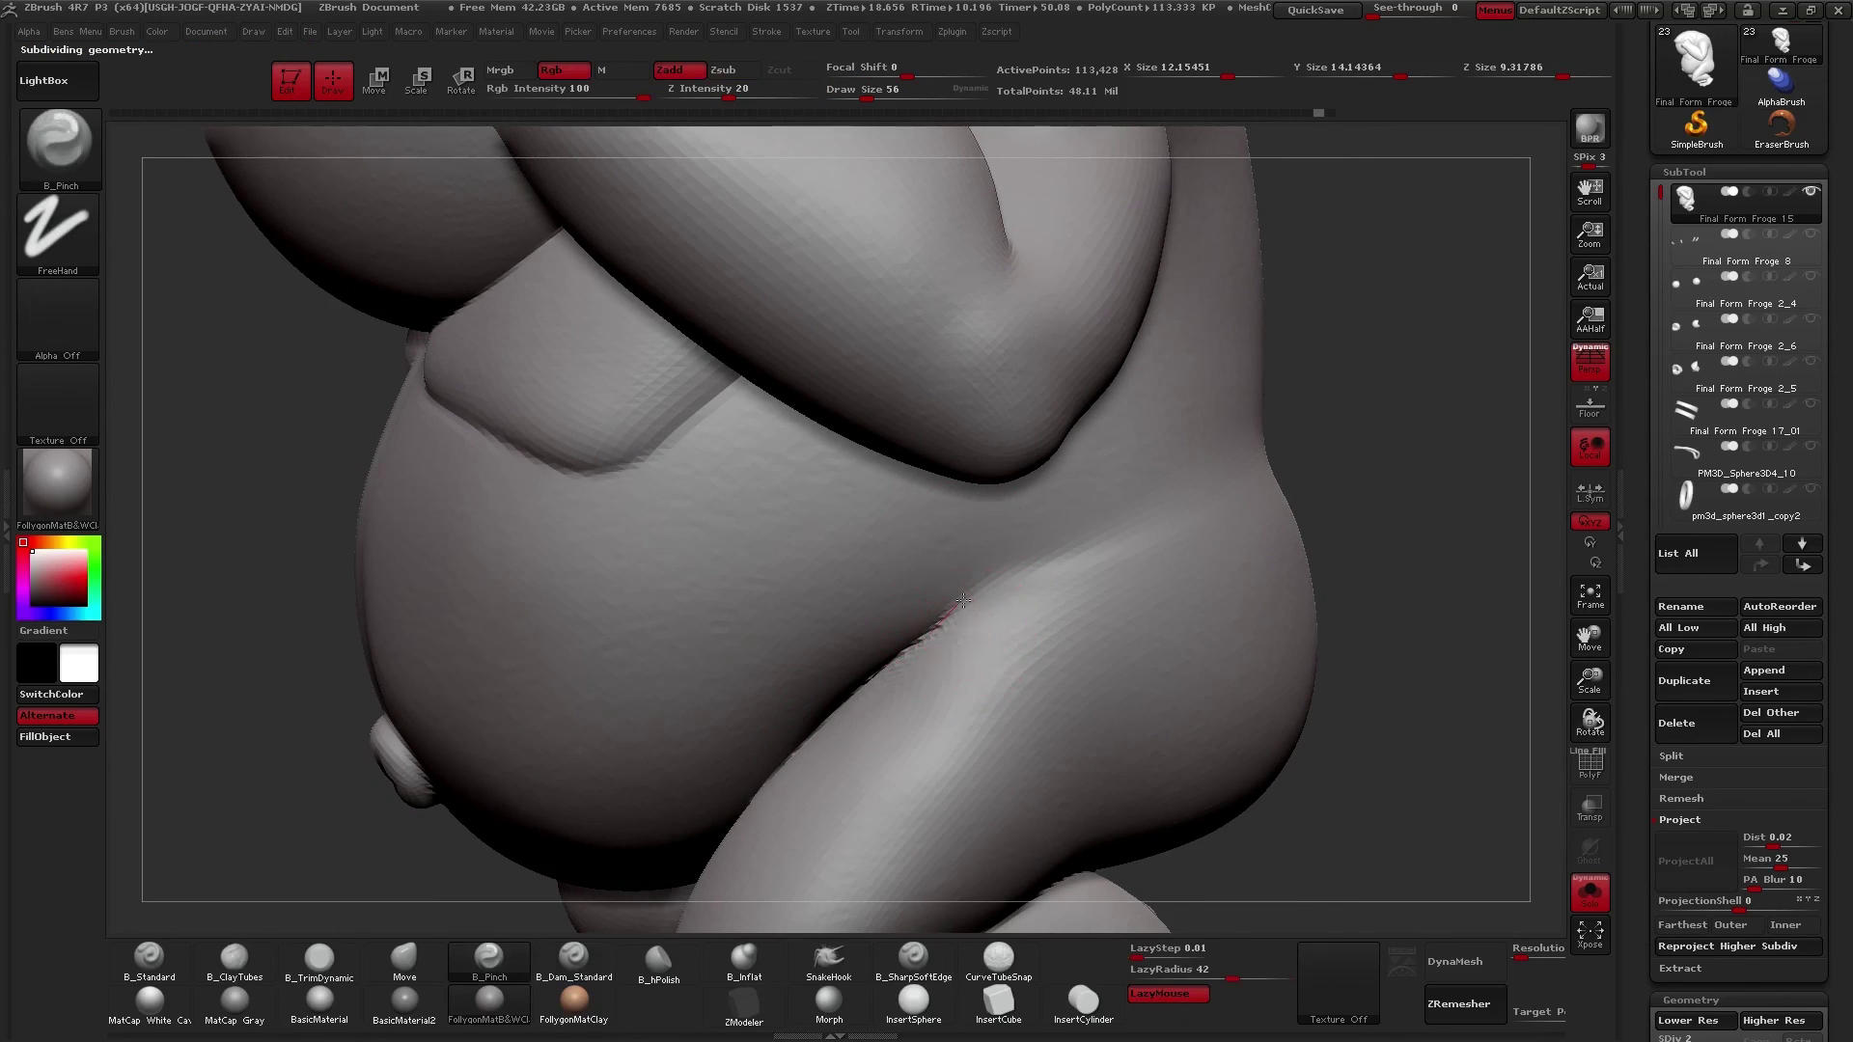
left_click_drag(1191, 503, 1203, 499)
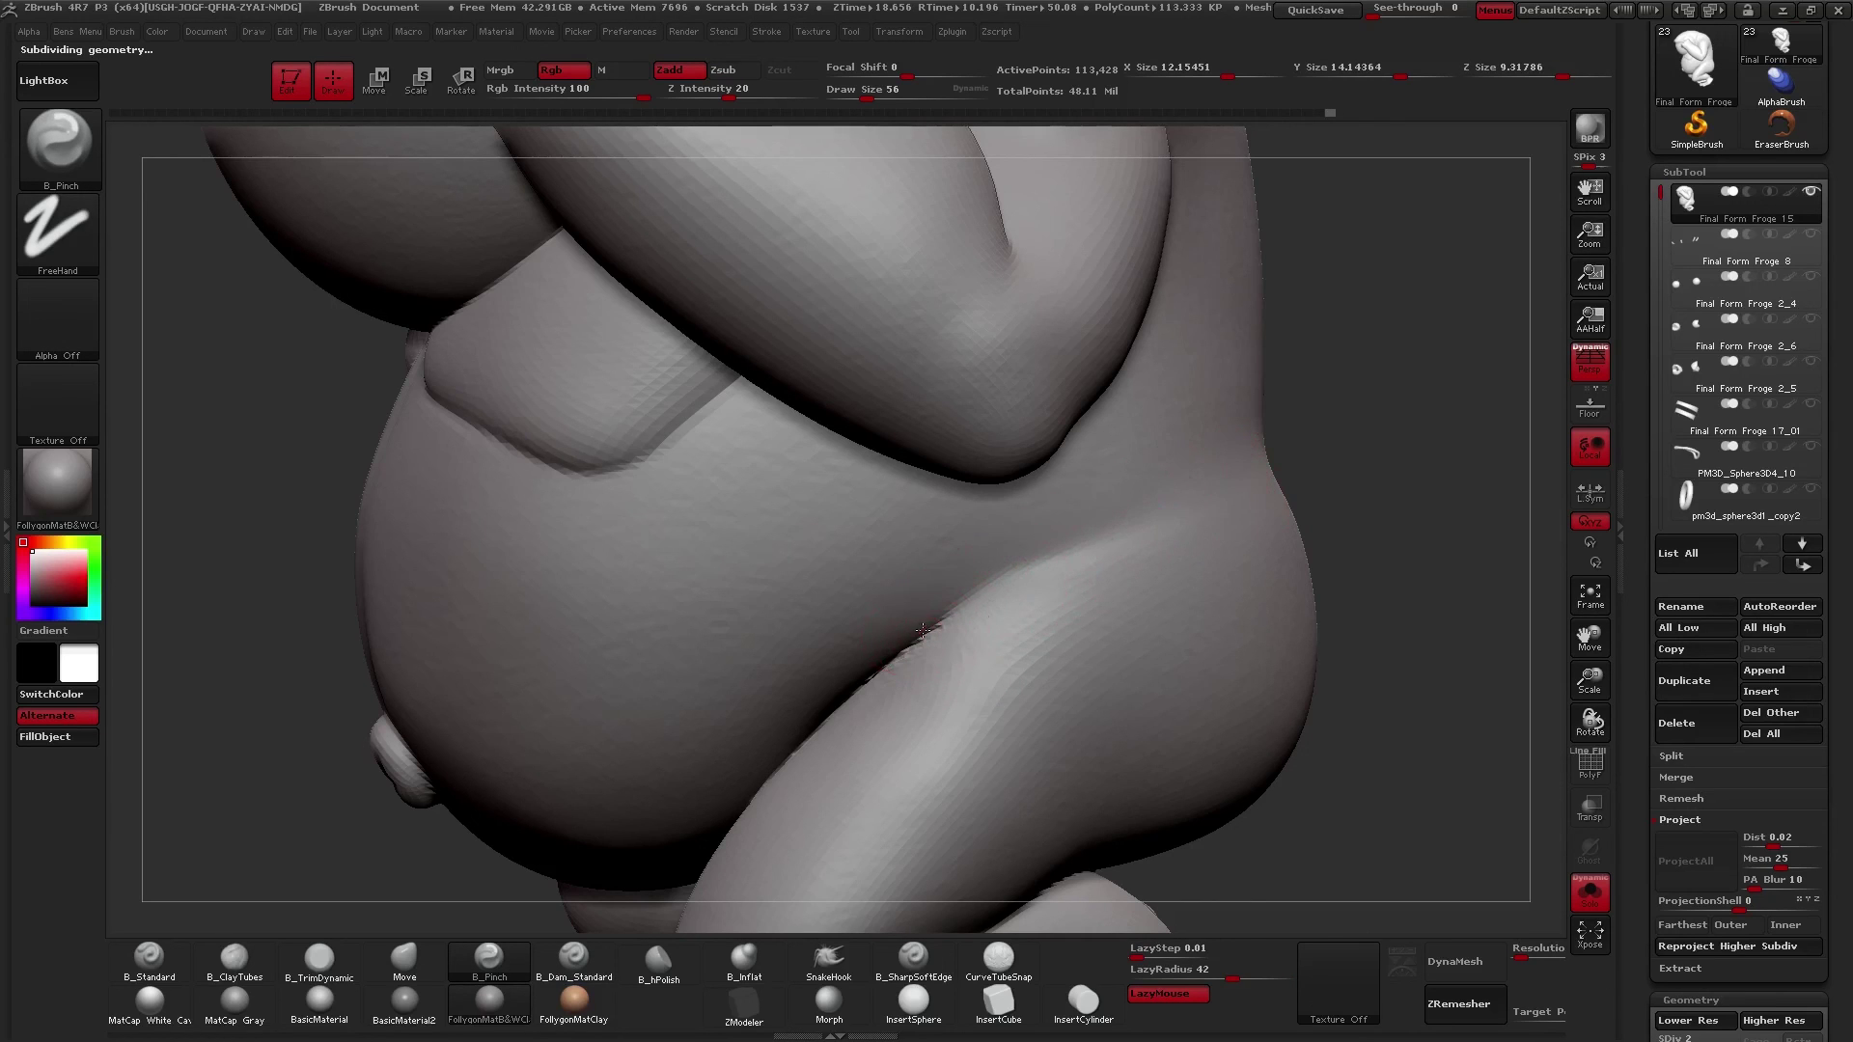
key("shift")
- Flatten the waist and hip surface above the thigh with B_TrimDynamic at draw size 75
key("3")
key("space")
left_click_drag(1056, 537, 1068, 538)
right_click_drag(1067, 537, 1045, 545)
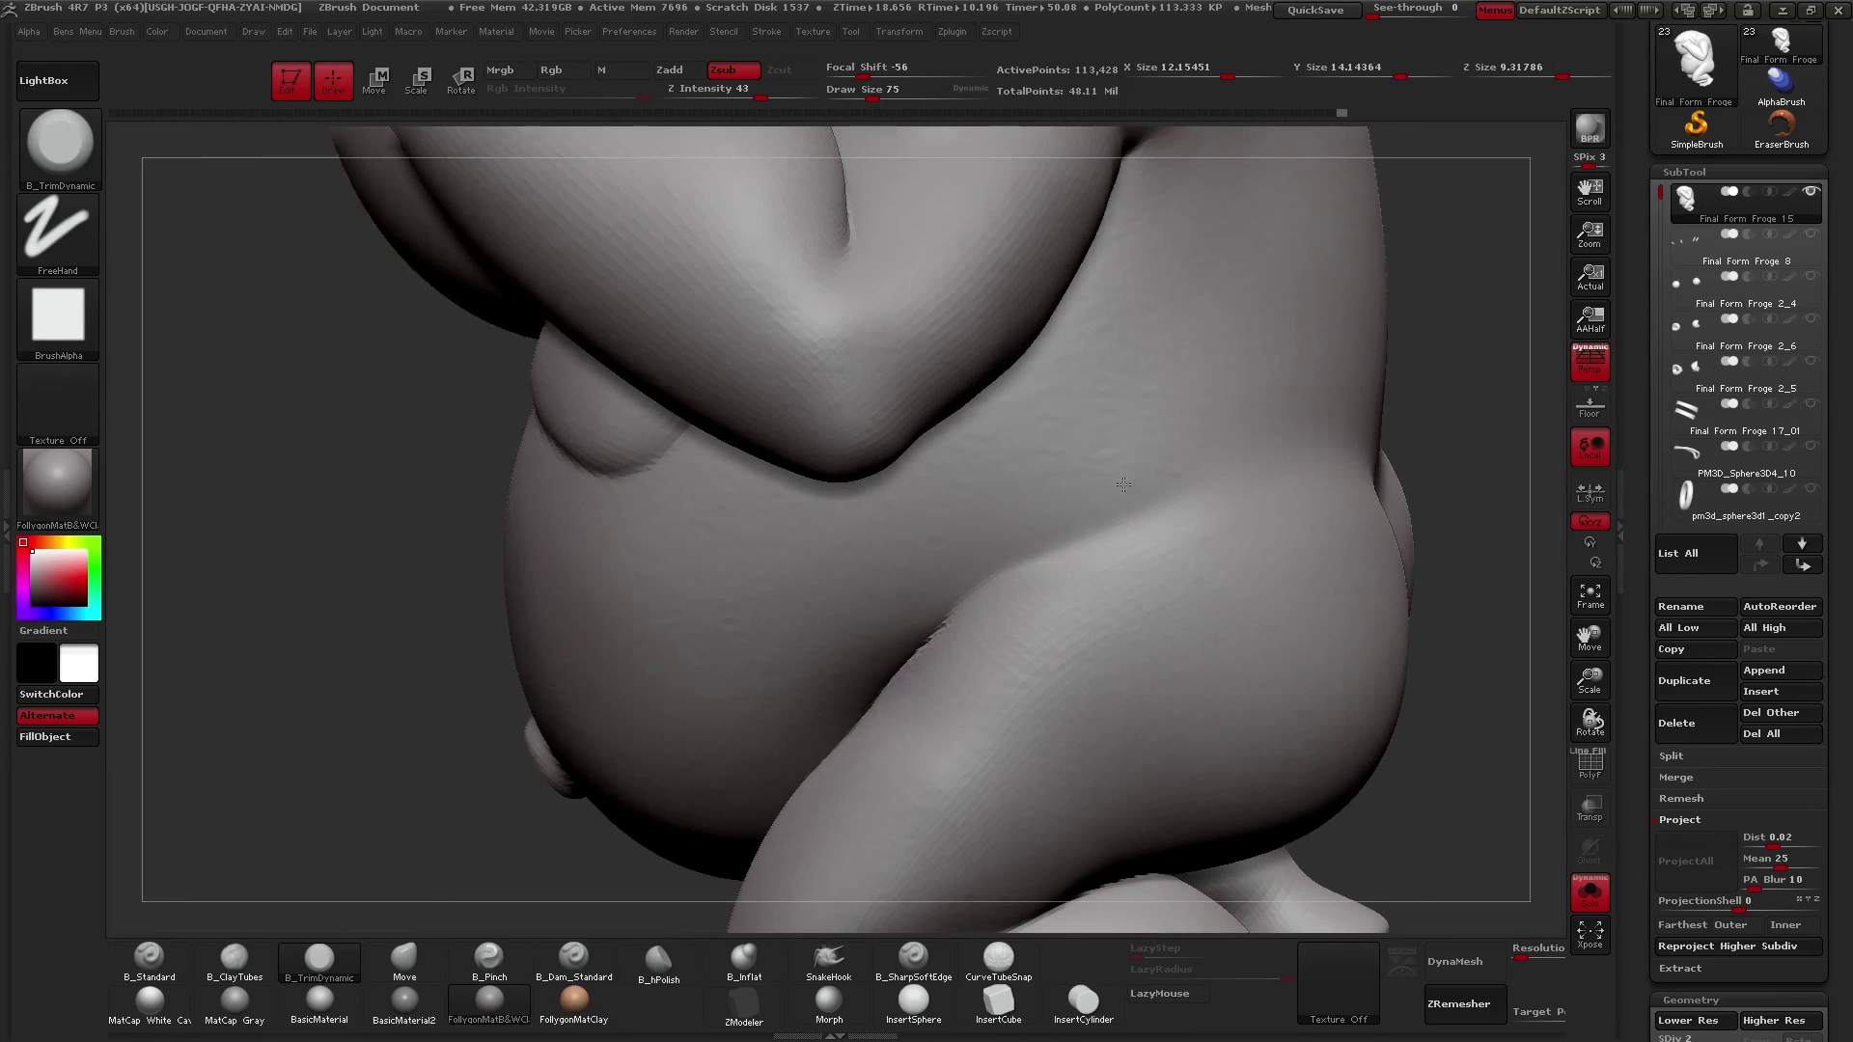
mouse_move(1053, 572)
right_mouse_down()
mouse_move(1029, 600)
mouse_move(1049, 659)
mouse_move(1042, 617)
right_mouse_up()
key("f")
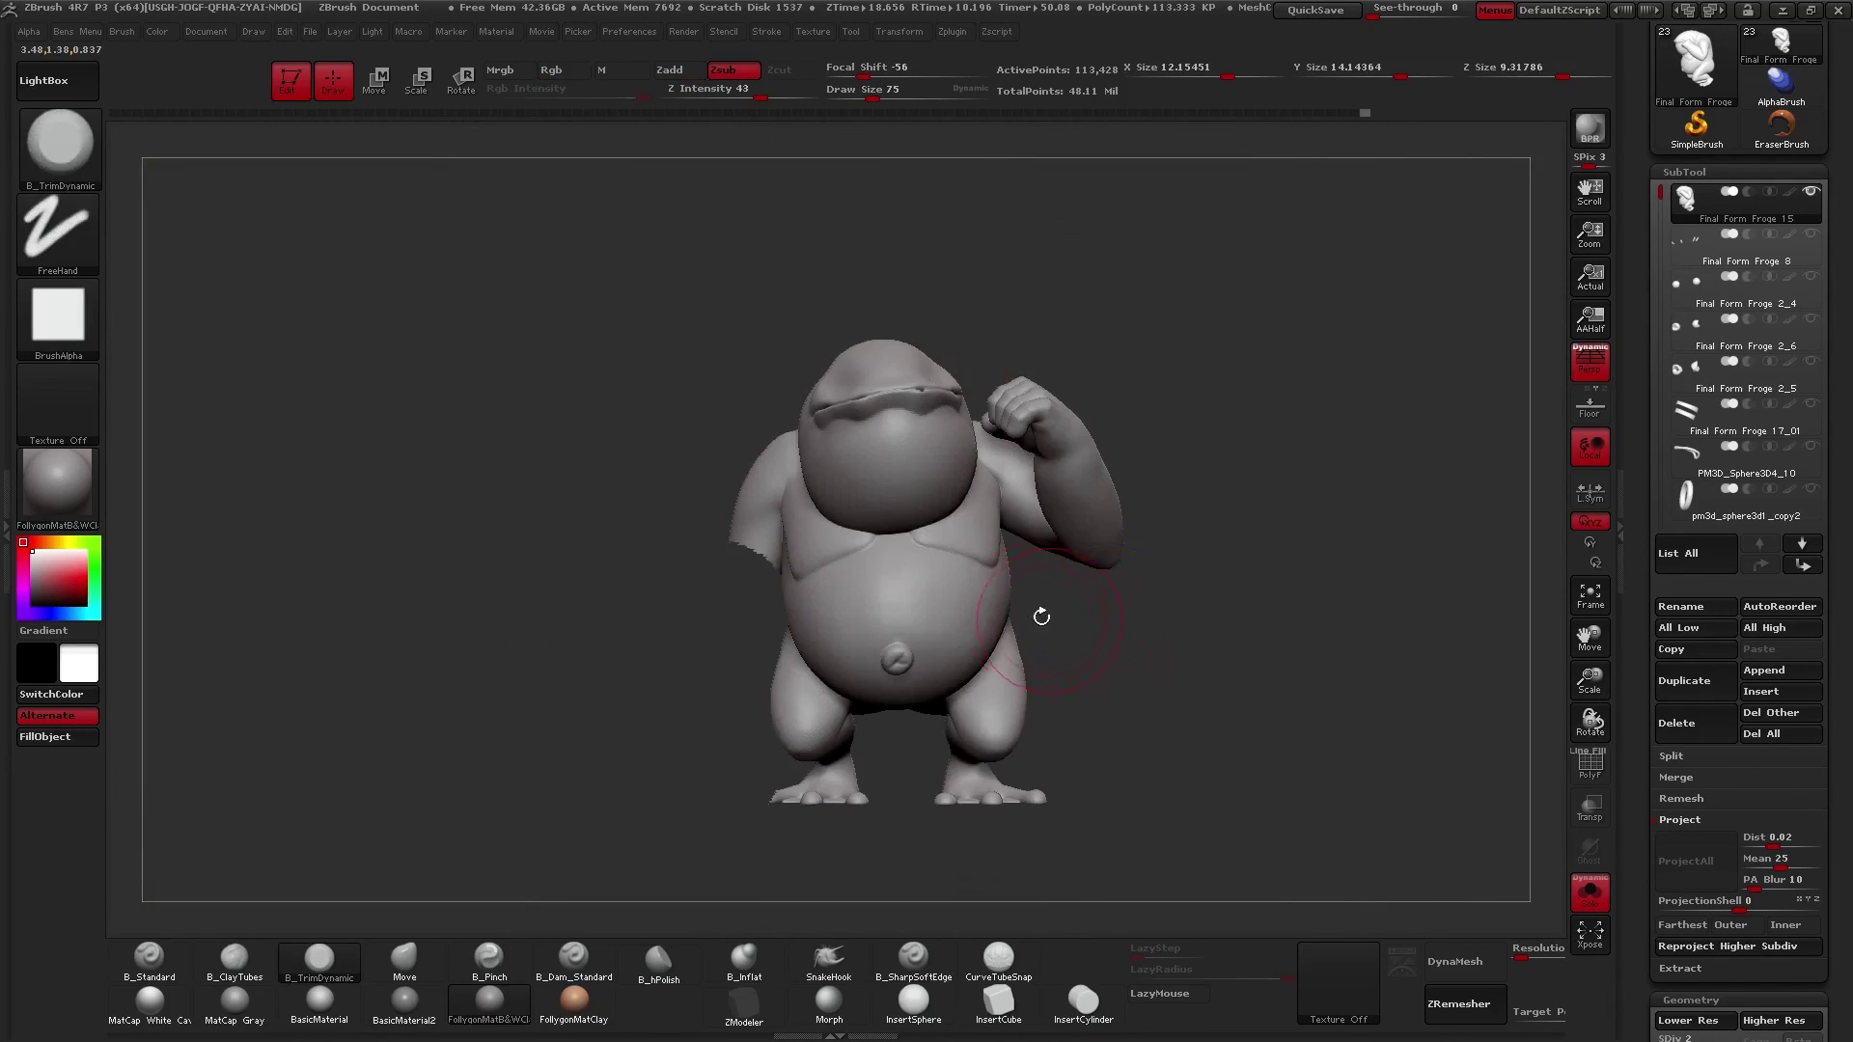
- Reveal the hidden forearm and hand, and raise the body to its highest subdivision level
left_click(1112, 606, "ctrl+shift")
key("d")
key("d")
mouse_move(979, 660)
right_mouse_down()
mouse_move(1042, 662)
mouse_move(1140, 618)
mouse_move(1050, 619)
mouse_move(1033, 679)
mouse_move(1096, 686)
mouse_move(1109, 655)
mouse_move(1084, 676)
mouse_move(1055, 664)
mouse_move(1078, 661)
mouse_move(1046, 612)
mouse_move(975, 705)
right_mouse_up()
- Lower the body to subdivision level 1 and reshape the hip with the Move brush at draw size 118
key("shift")
key("shift+d")
key("shift+d")
key("shift+d")
key("space")
left_click_drag(1055, 609, 1067, 609)
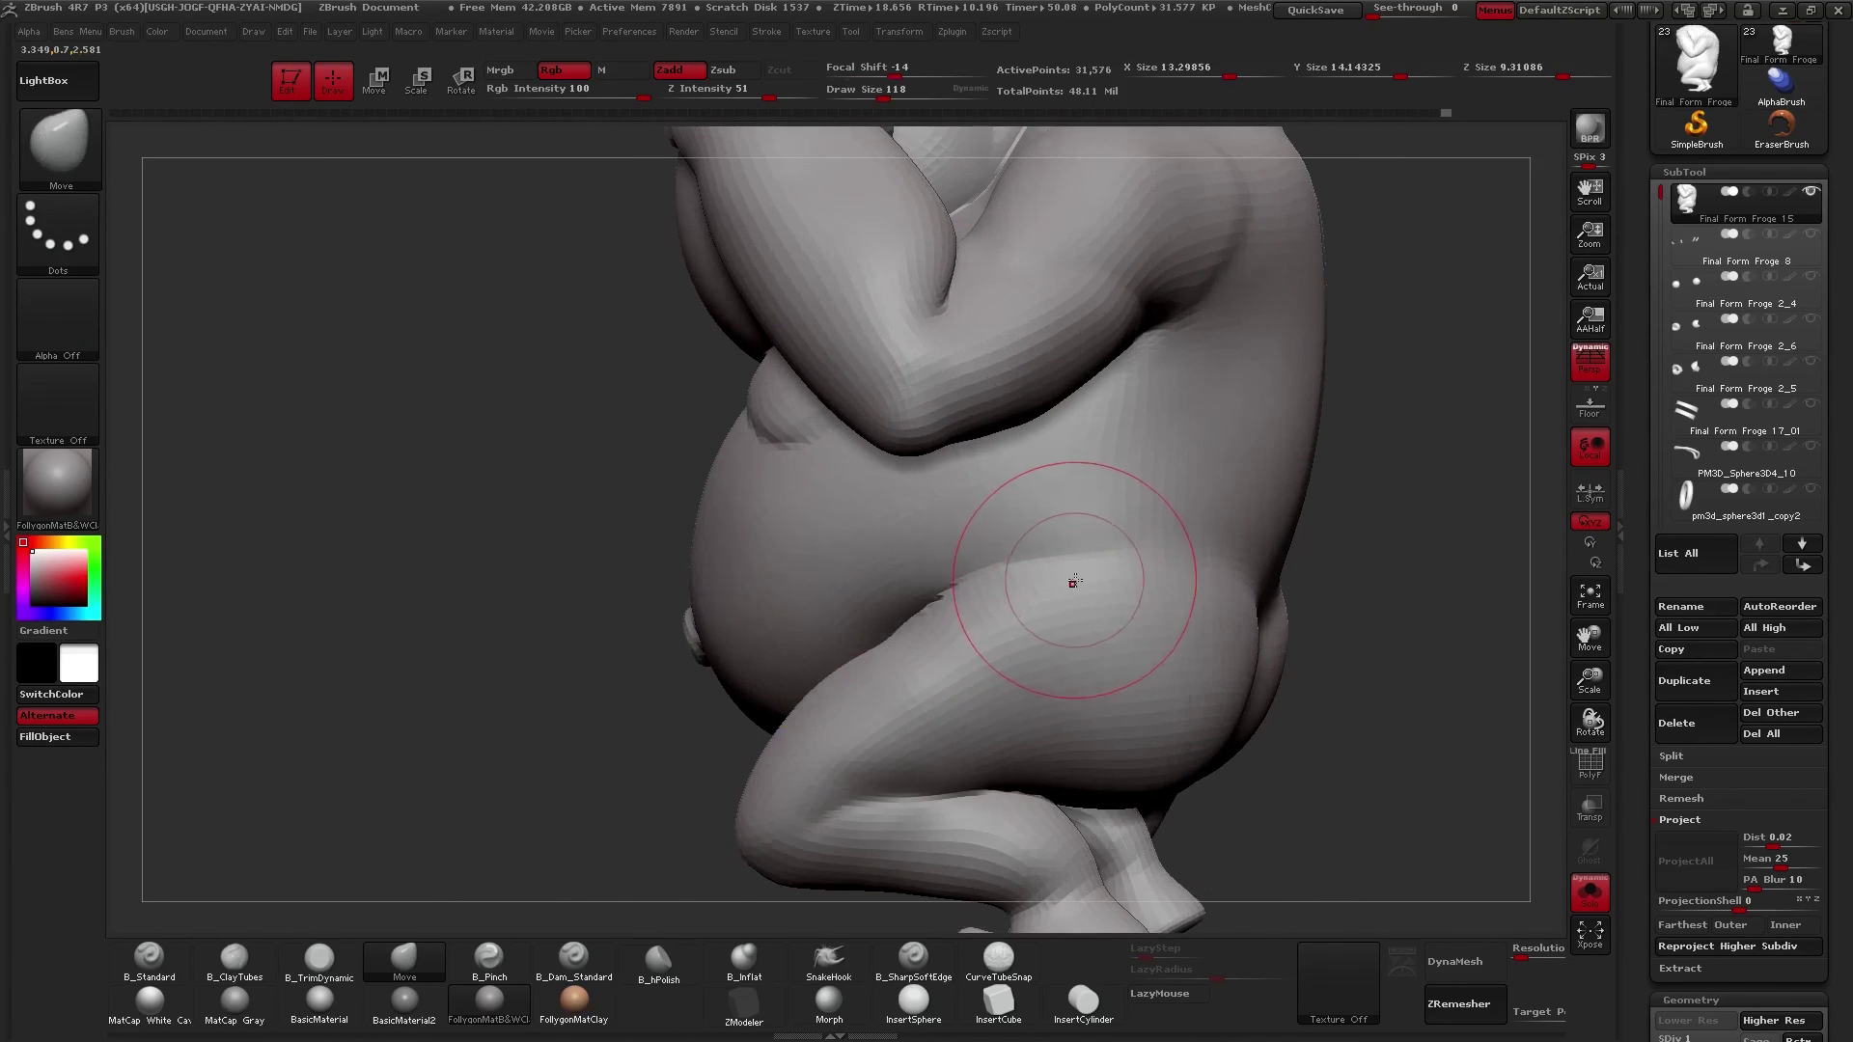
- Refine the curve of the upper thigh and hip with the Move brush at draw size 97
key("ctrl+shift+z")
key("3")
key("4")
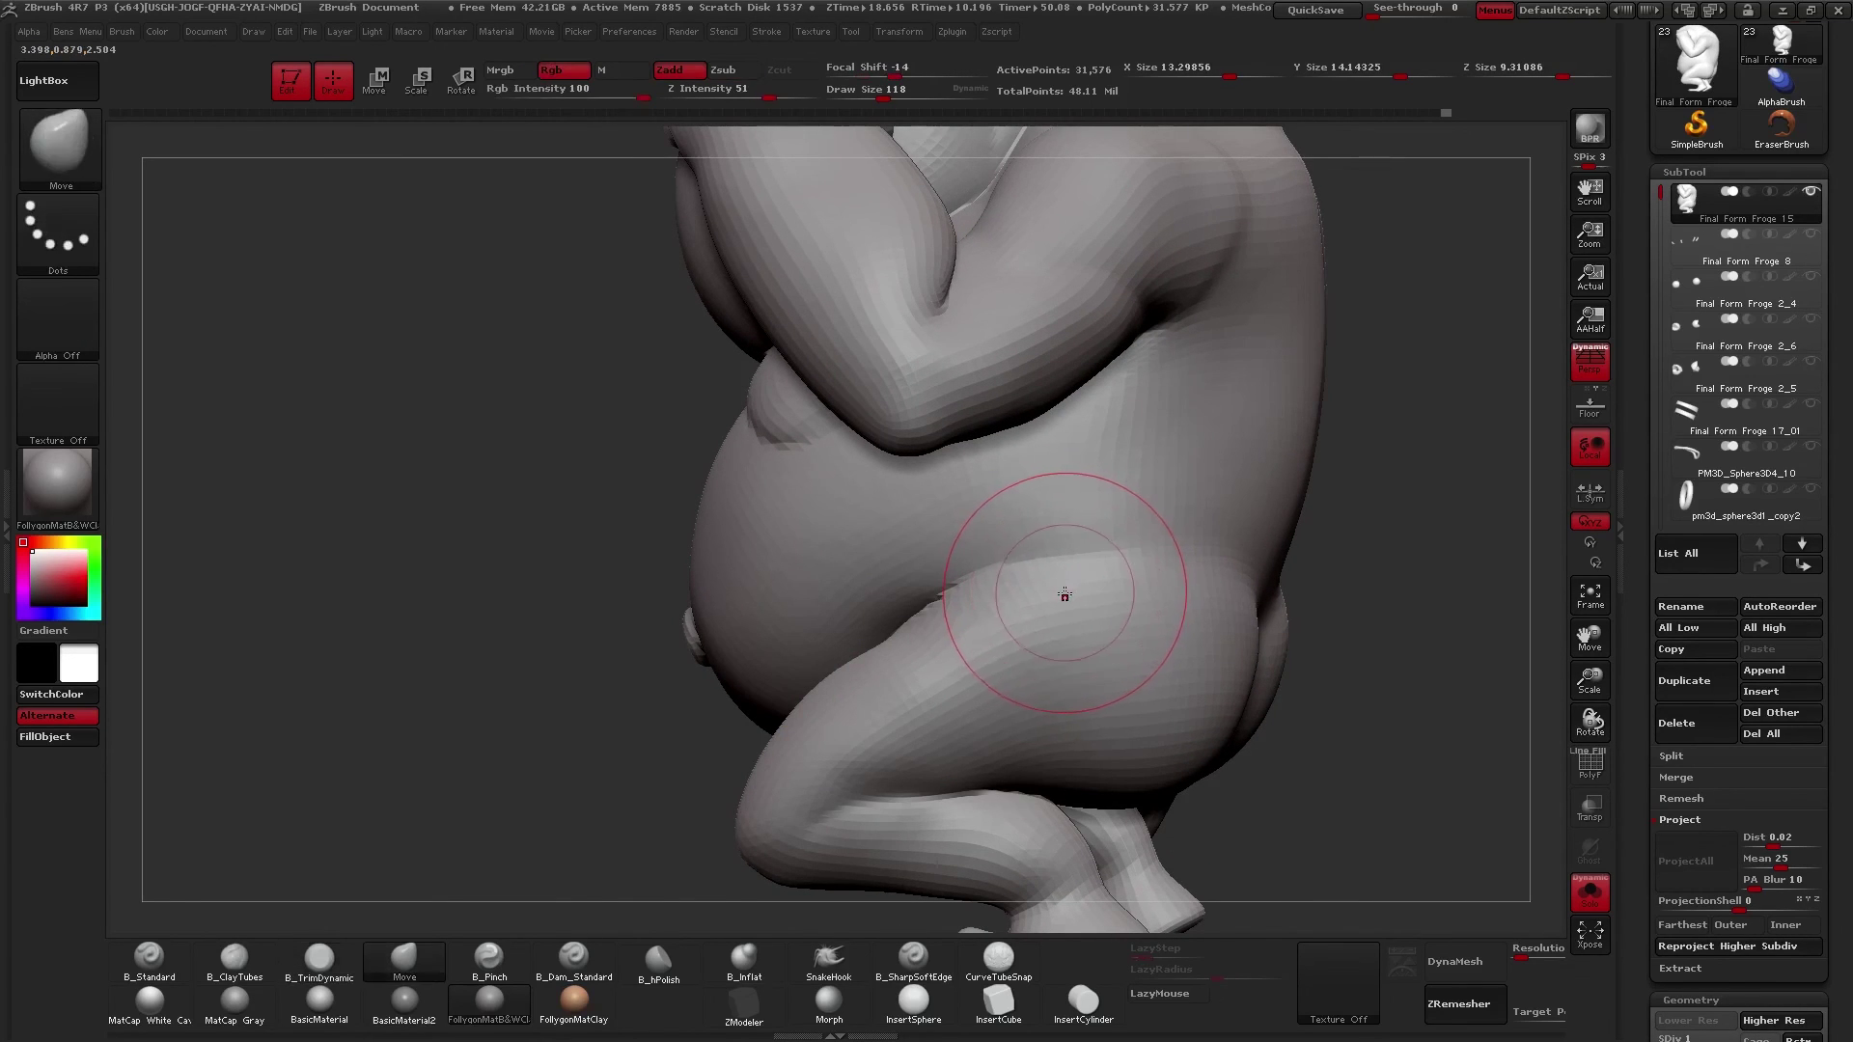
key("ctrl+space")
left_click(1051, 606)
key("space")
left_click_drag(1065, 570, 1062, 573)
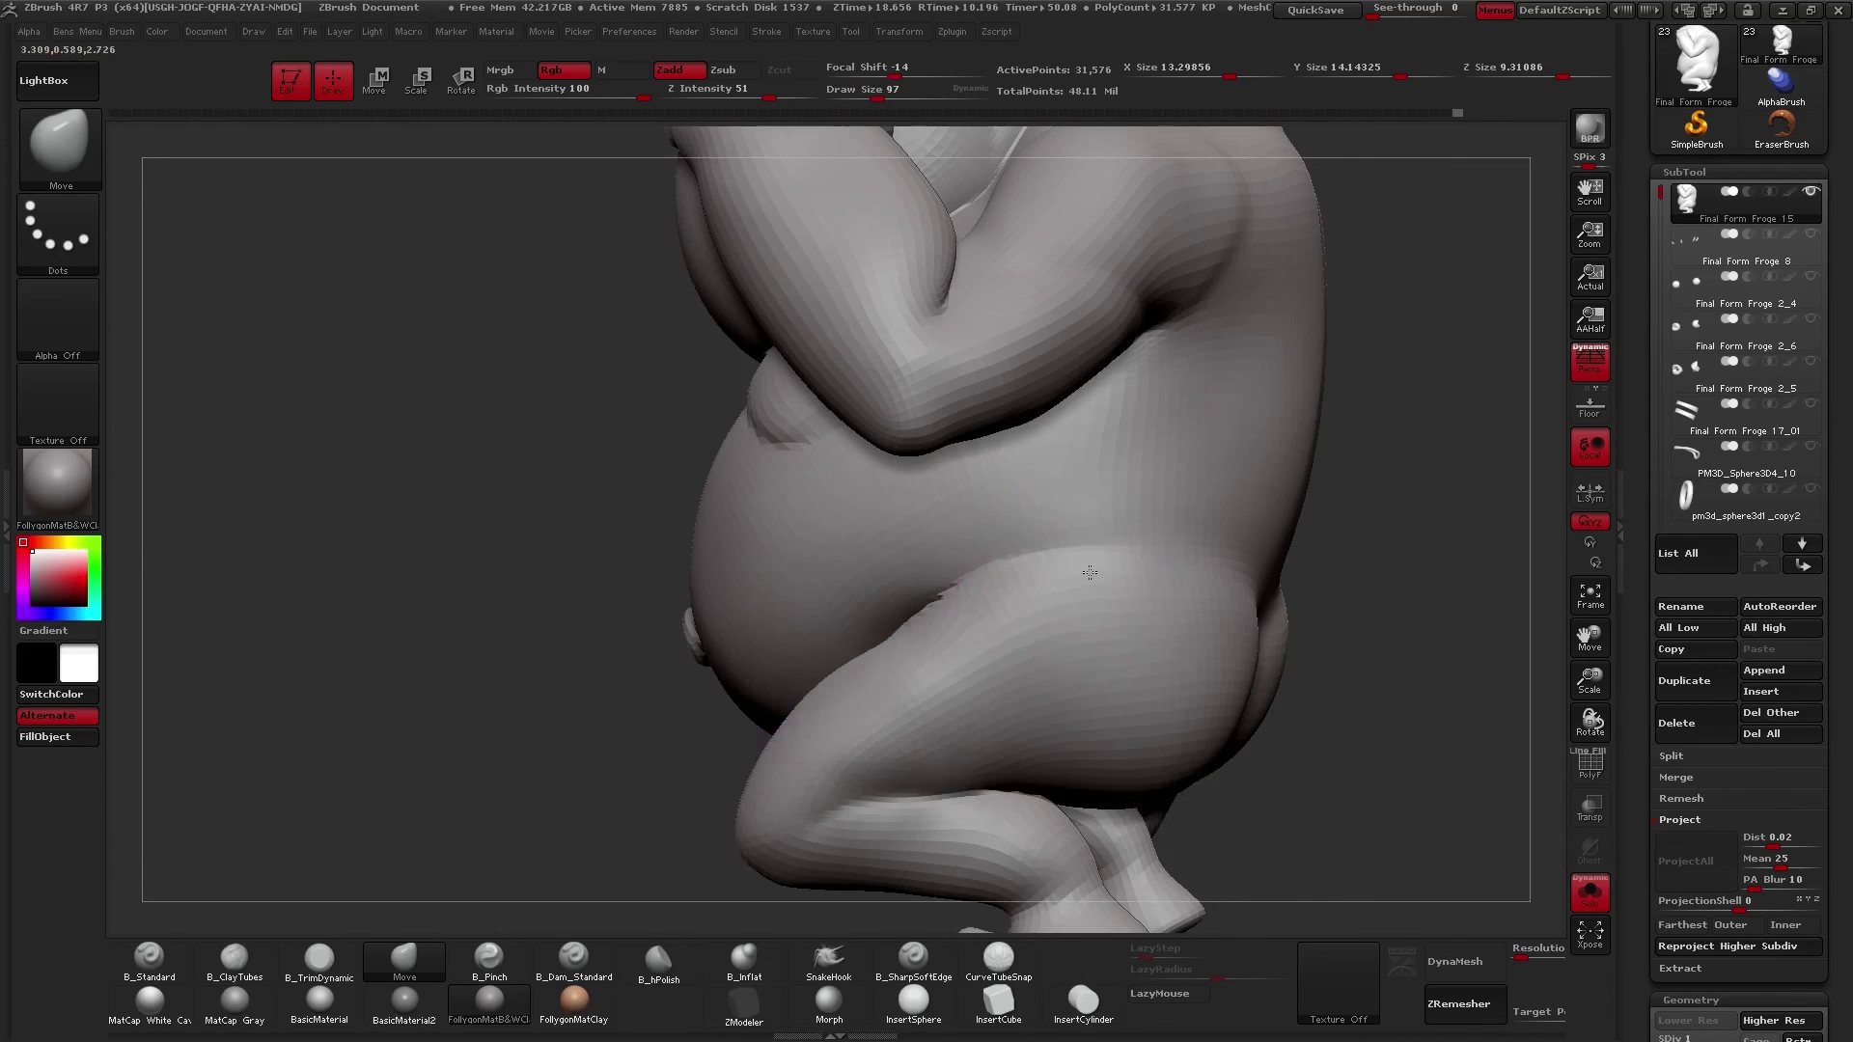
- Restore the body to subdivision level 4 and inspect the full figure from the front
right_click_drag(1080, 596, 1142, 620)
key("f")
key("ctrl+d")
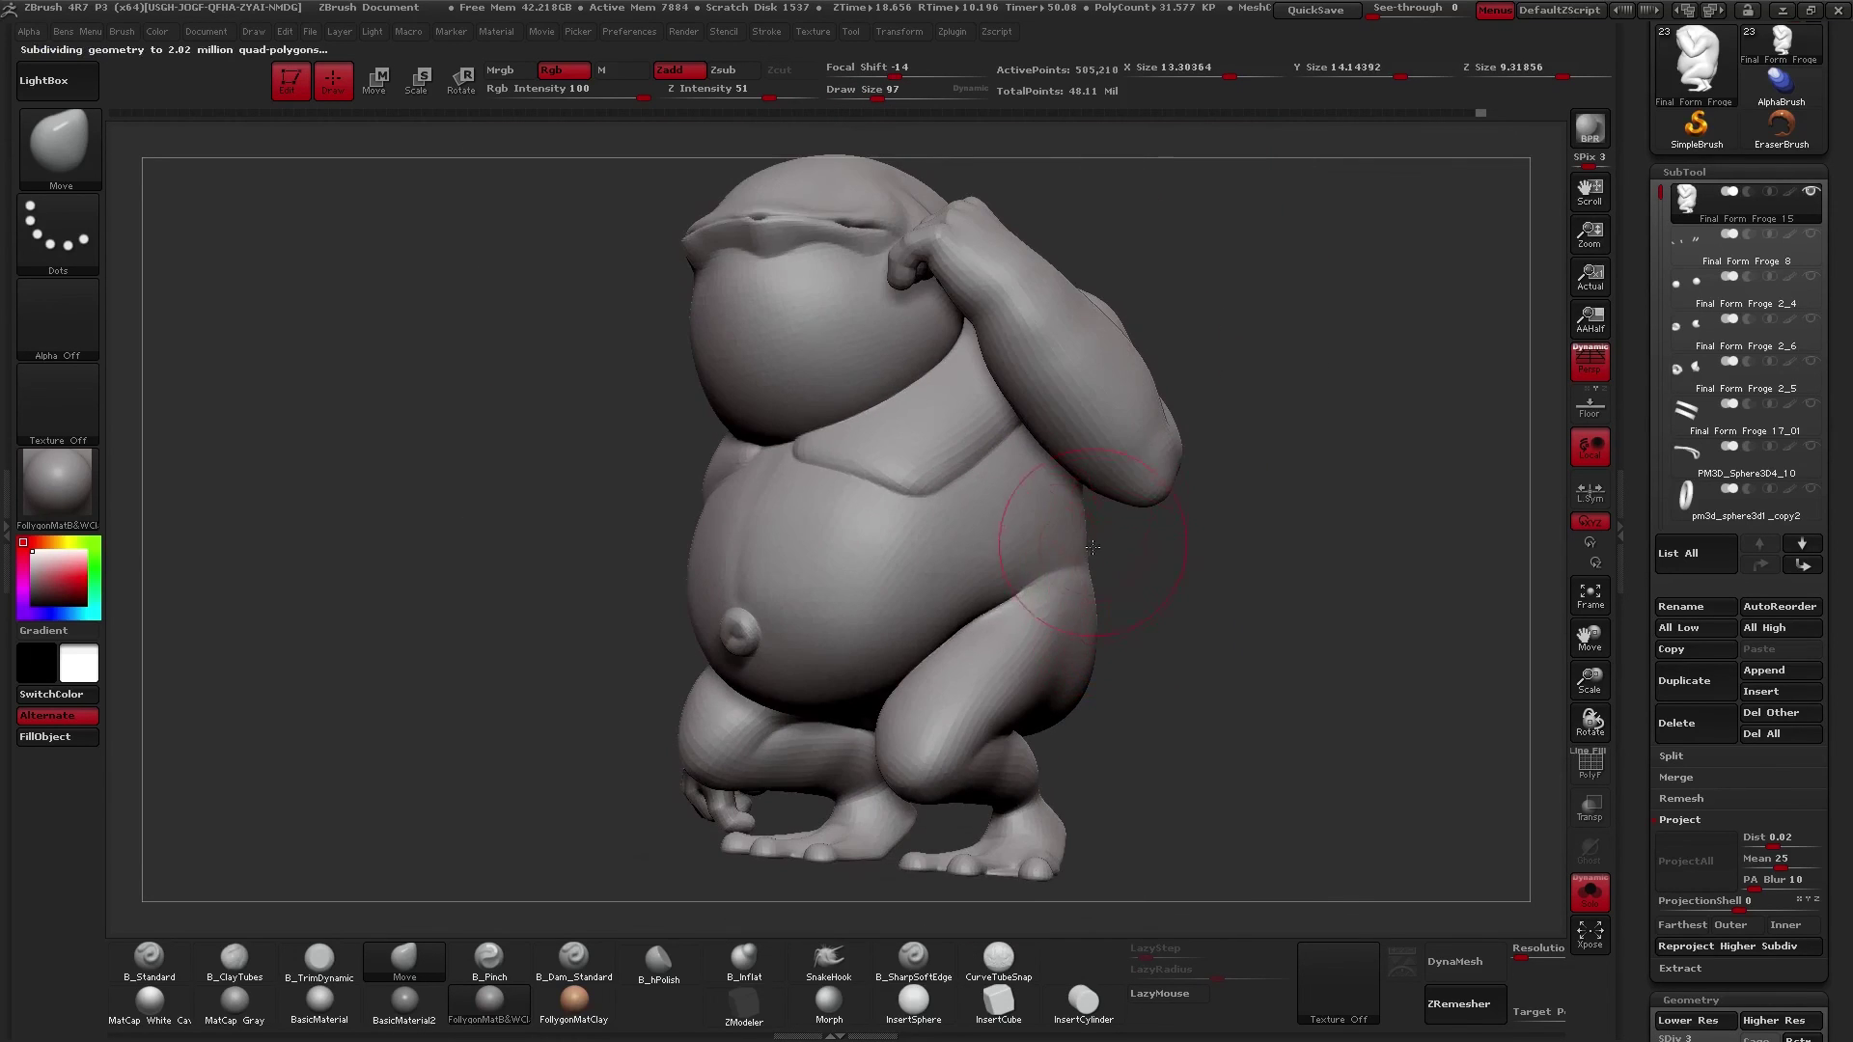
right_click_drag(1064, 636, 1066, 579)
mouse_move(1060, 590)
left_mouse_down()
mouse_move(1080, 650)
mouse_move(1057, 643)
mouse_move(1096, 621)
mouse_move(1036, 696)
mouse_move(1081, 672)
mouse_move(1042, 666)
mouse_move(1096, 621)
mouse_move(1052, 627)
mouse_move(1028, 657)
left_mouse_up()
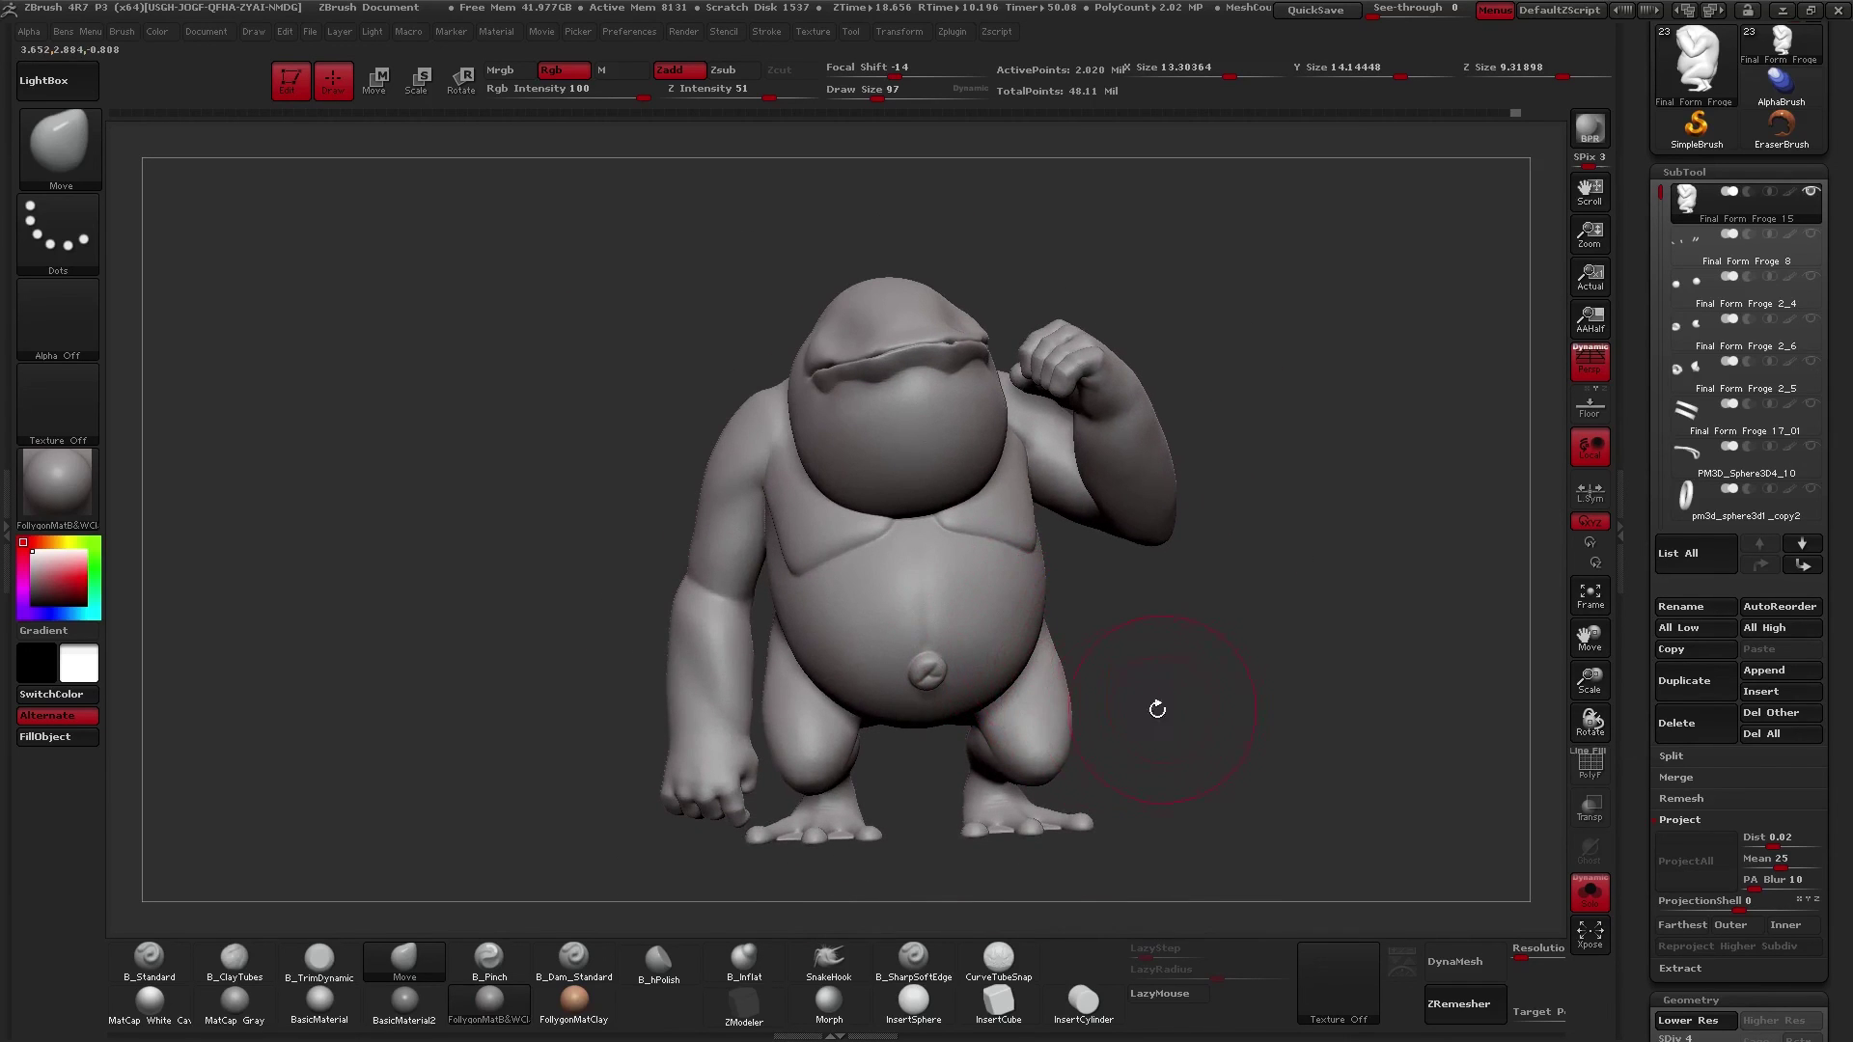